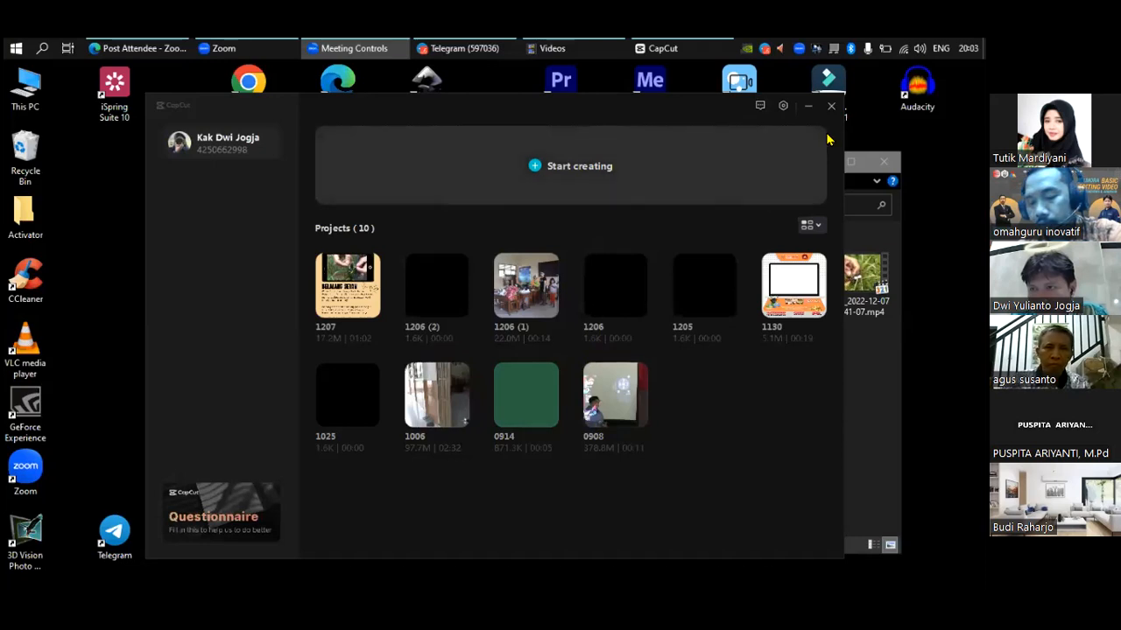
pyautogui.click(652, 112)
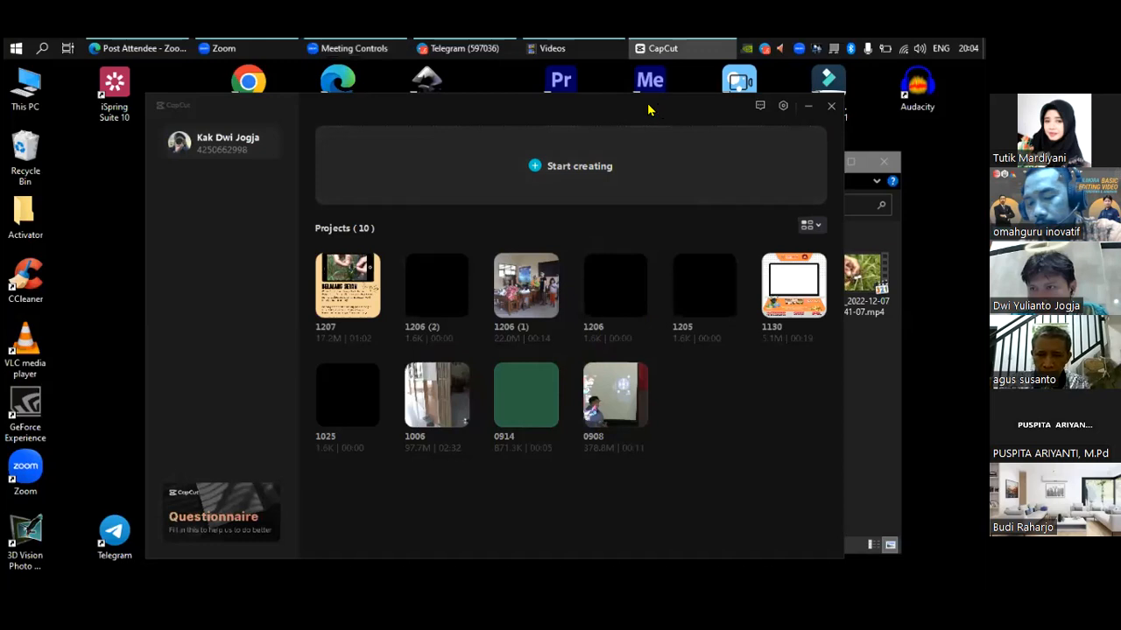
pyautogui.moveTo(652, 111); pyautogui.dragTo(625, 93)
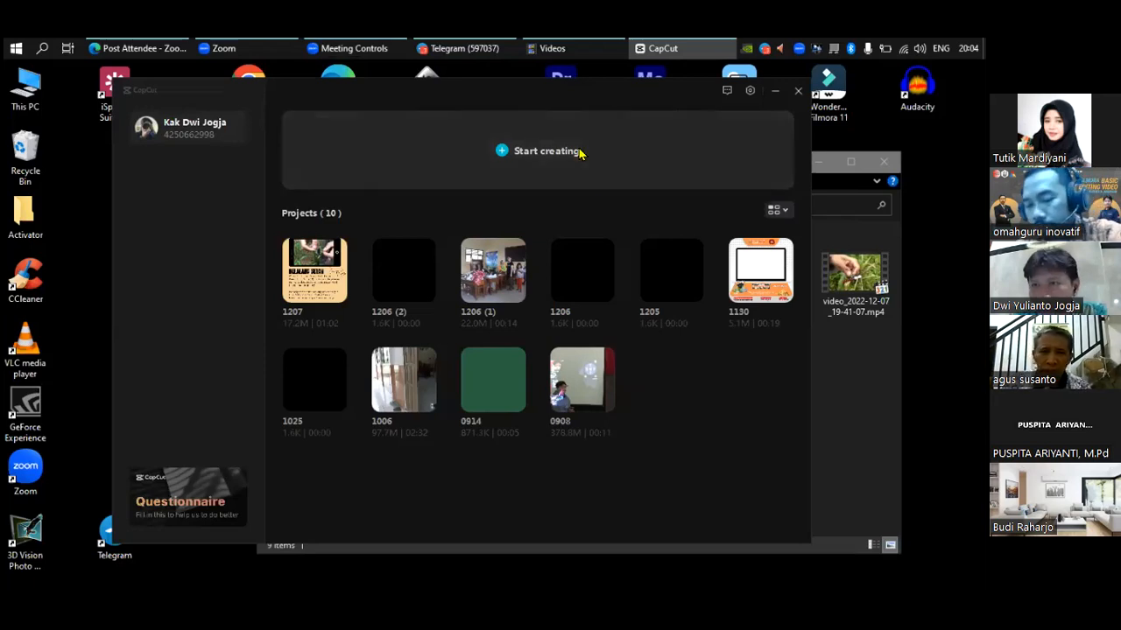
pyautogui.moveTo(608, 91); pyautogui.dragTo(570, 85)
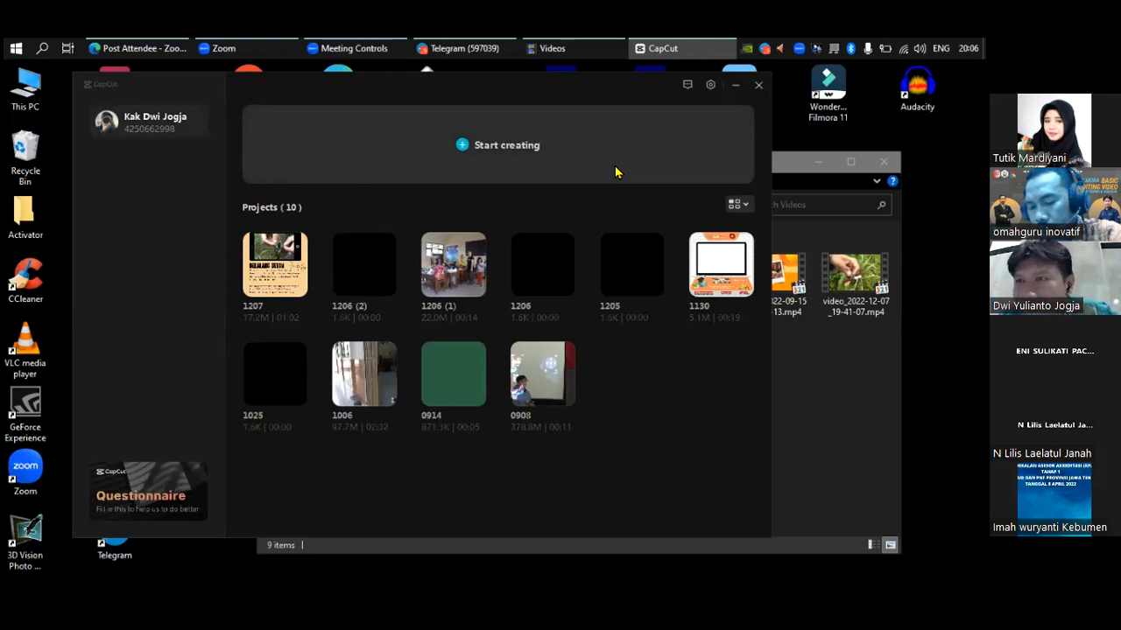
# - Switch to Telegram and look through the flower description messages and flower video in the open chat
pyautogui.click(477, 49)
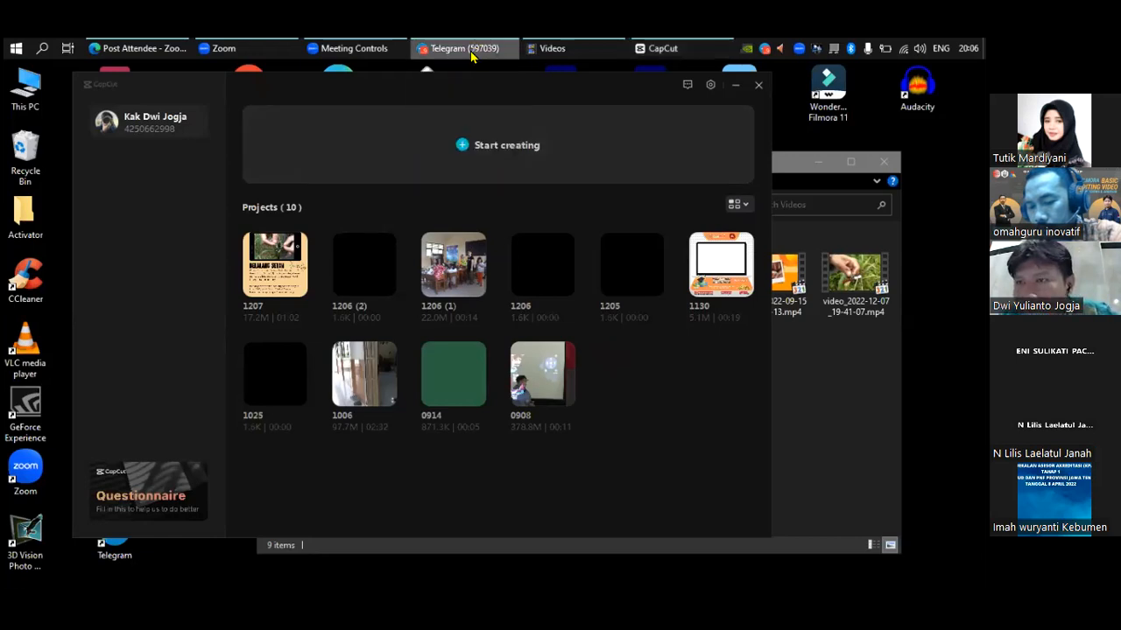
pyautogui.scroll(-2, 573, 274)
pyautogui.scroll(6, 573, 272)
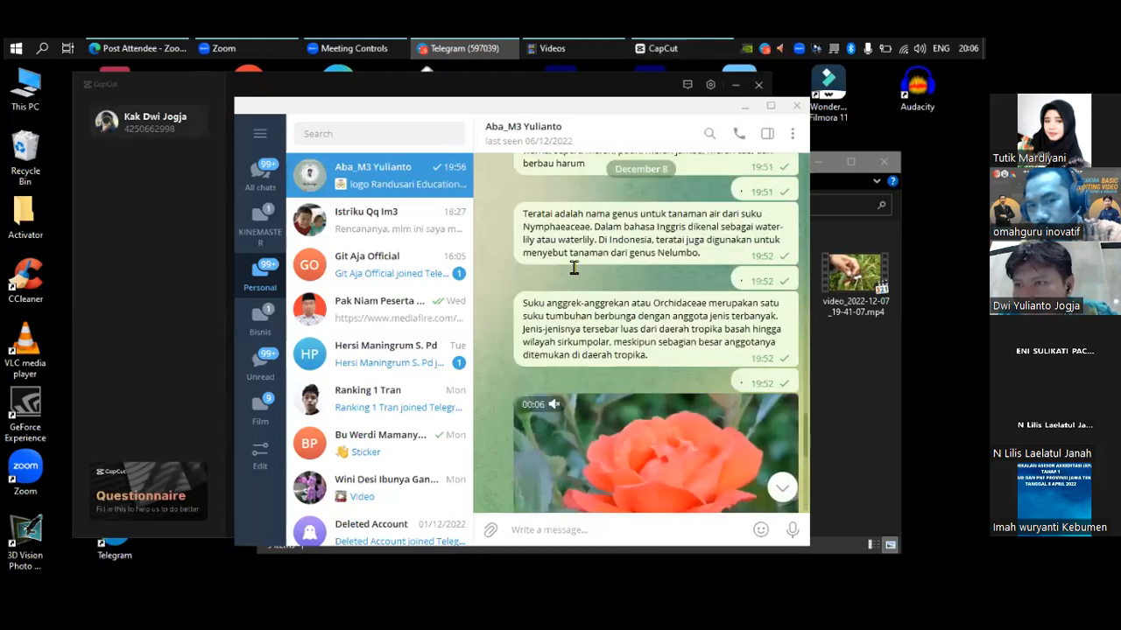
pyautogui.scroll(3, 574, 268)
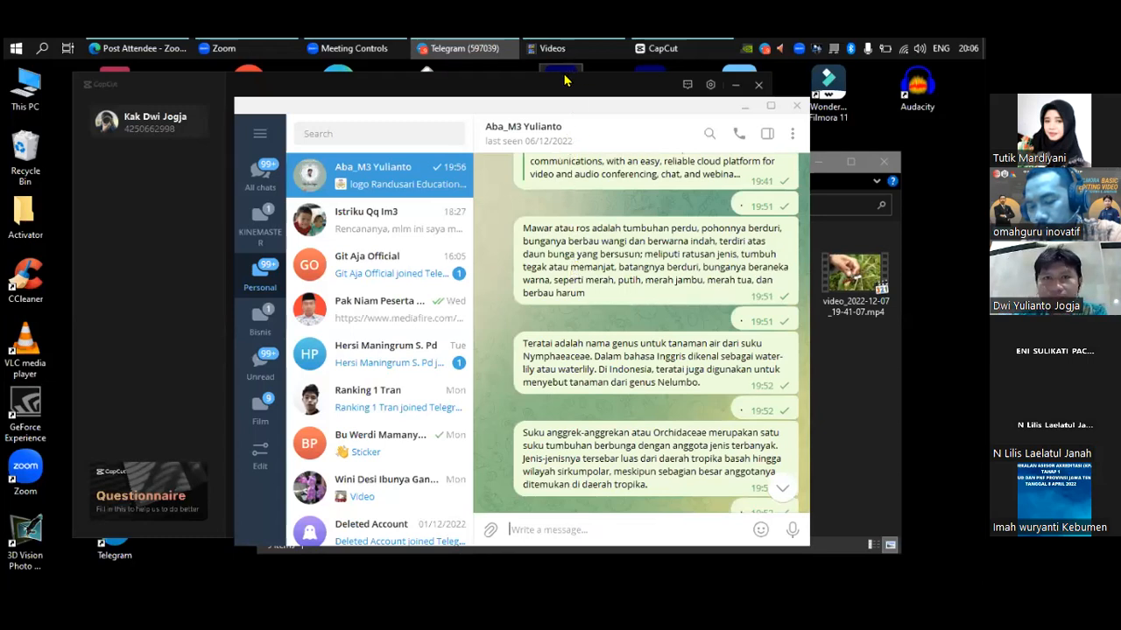
# - Switch back to CapCut and start a new project
pyautogui.click(663, 49)
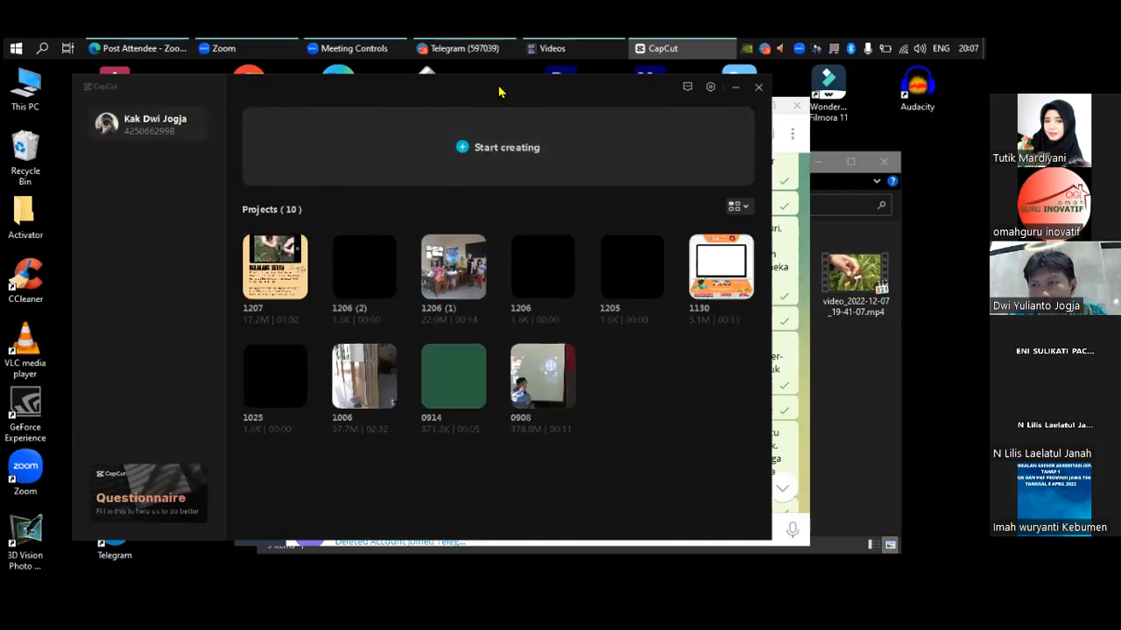
pyautogui.moveTo(499, 92); pyautogui.dragTo(528, 90)
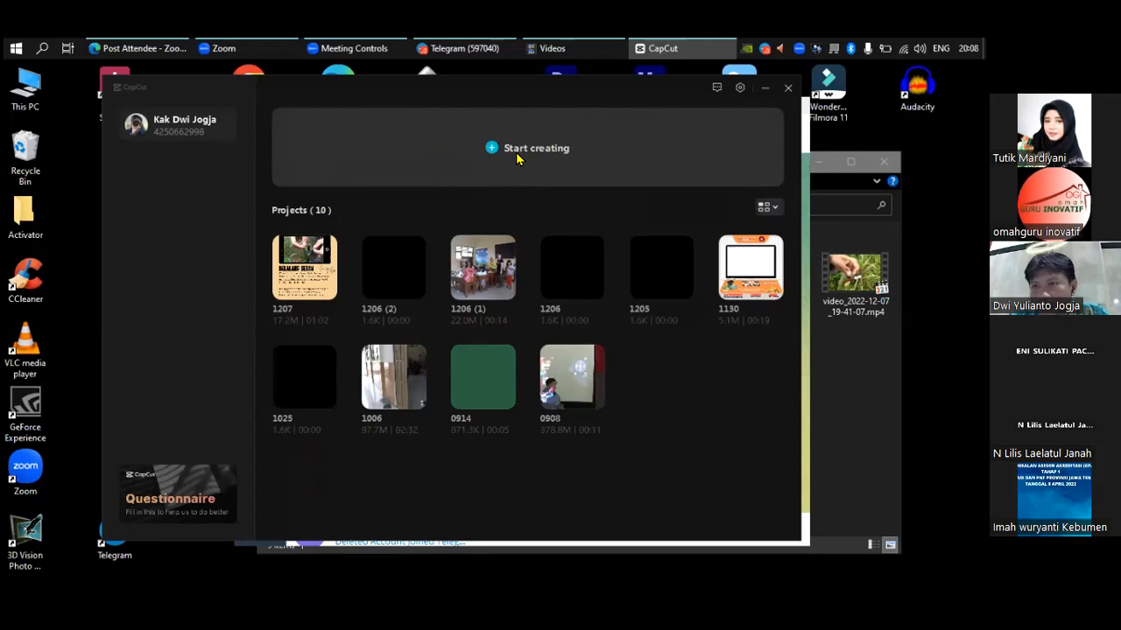
pyautogui.click(517, 154)
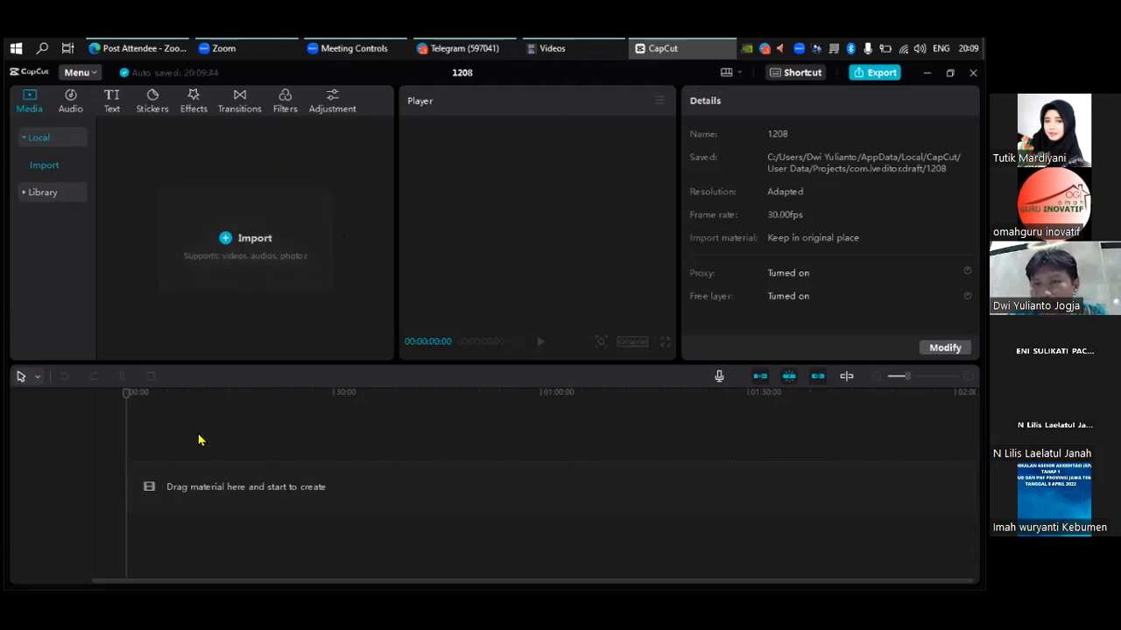
# - Open the media import dialog at the Videos folder and enlarge the dialog to show the flower clips
pyautogui.click(234, 239)
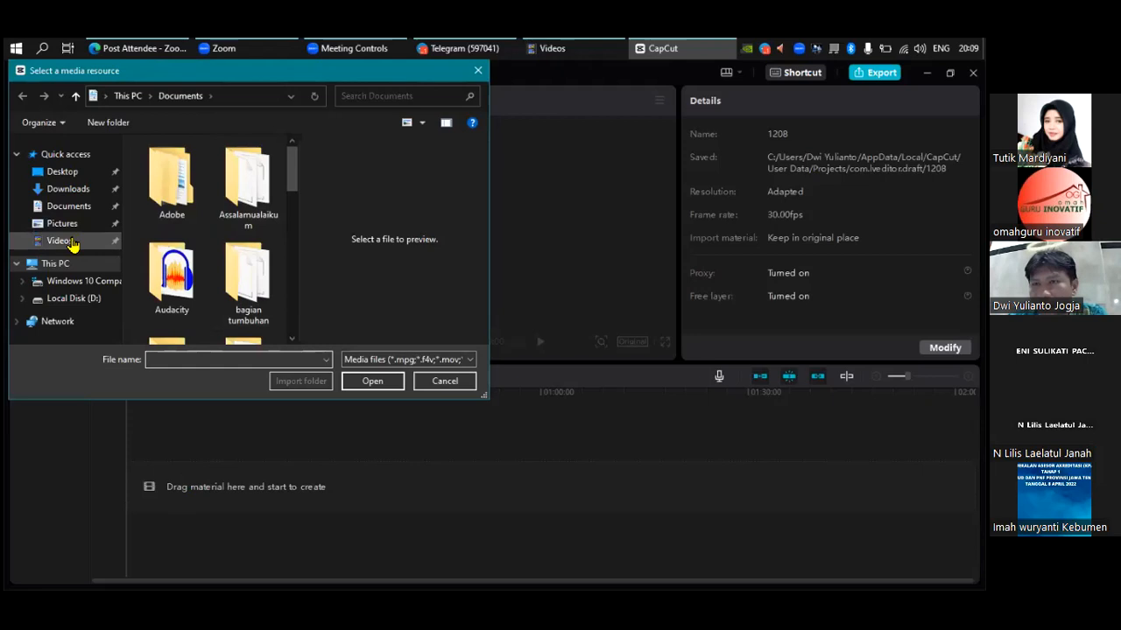
pyautogui.click(63, 242)
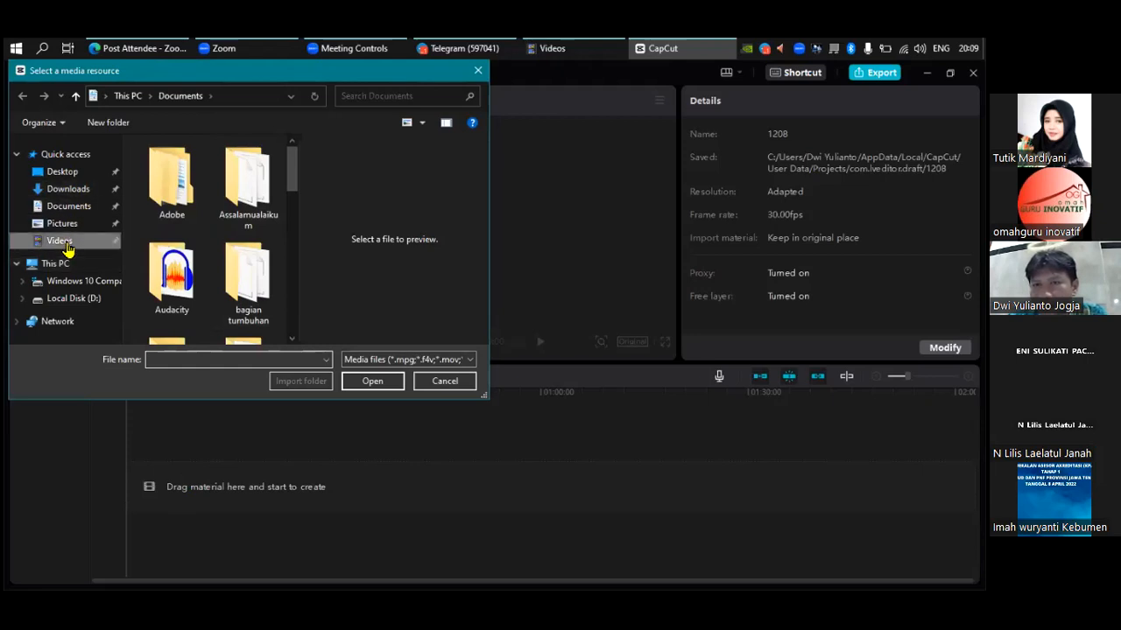
pyautogui.scroll(-3, 187, 226)
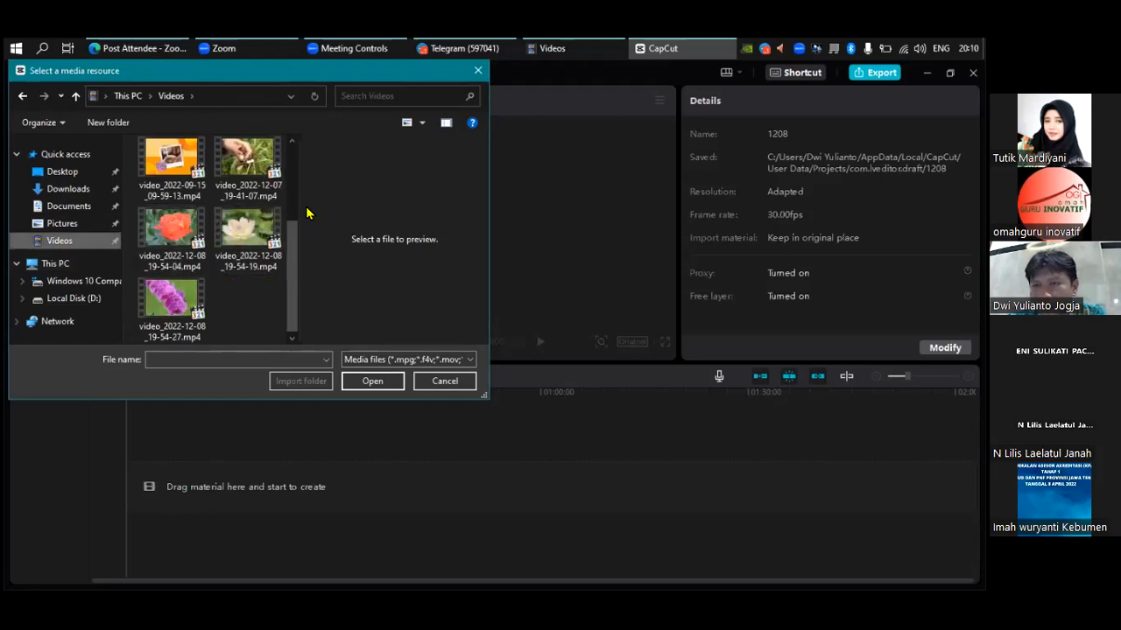
pyautogui.moveTo(301, 198); pyautogui.dragTo(349, 205)
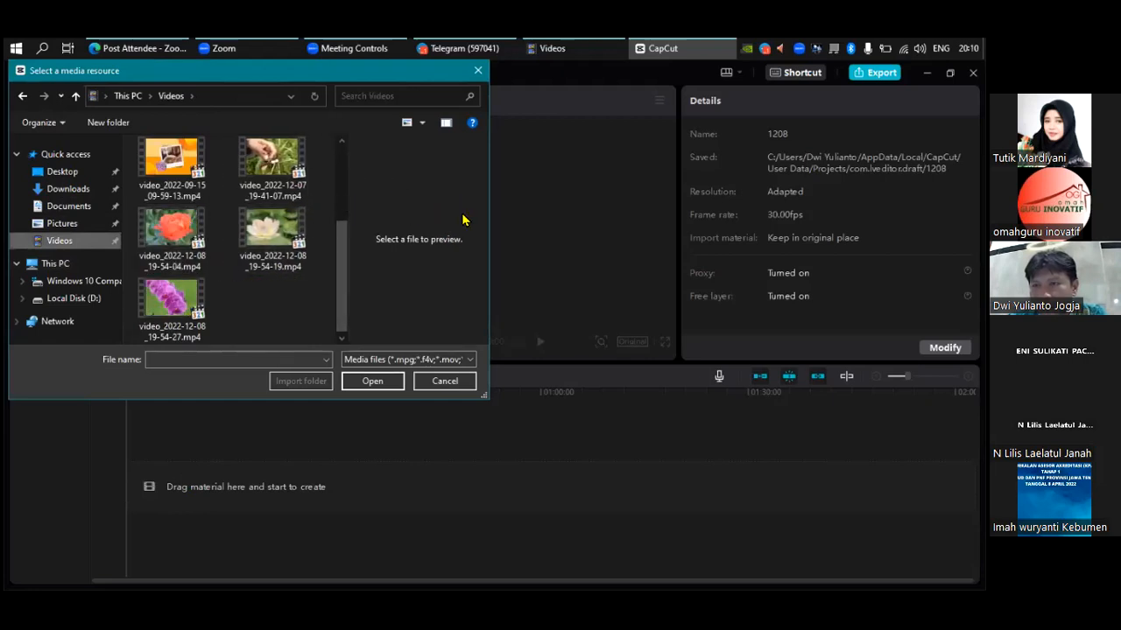
pyautogui.moveTo(490, 398); pyautogui.dragTo(526, 456)
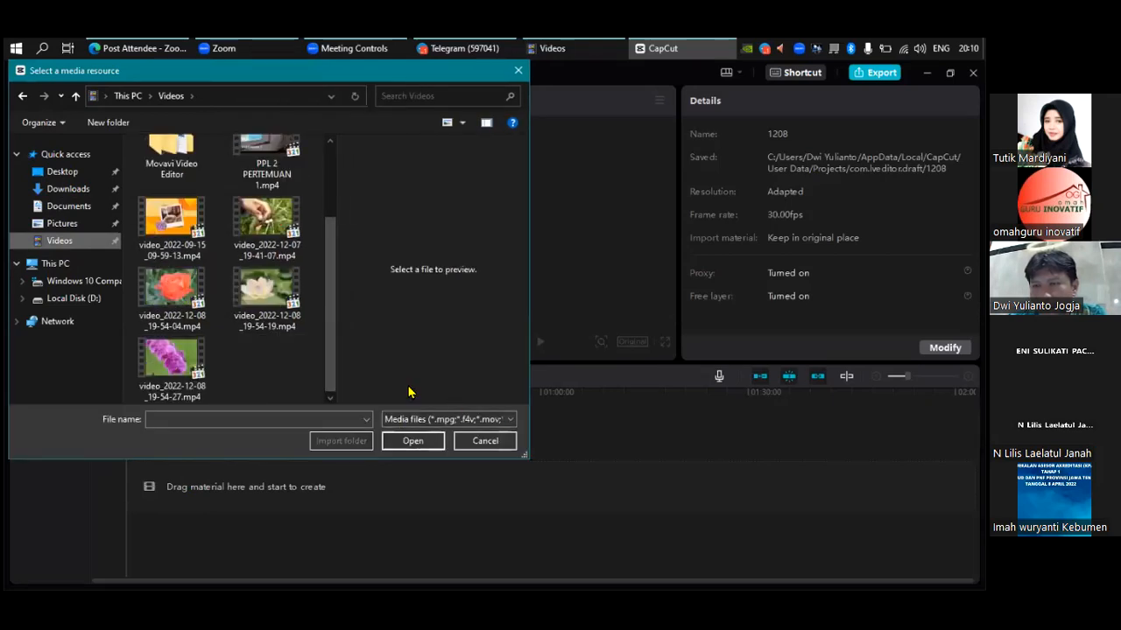
pyautogui.click(190, 296)
pyautogui.click(253, 299)
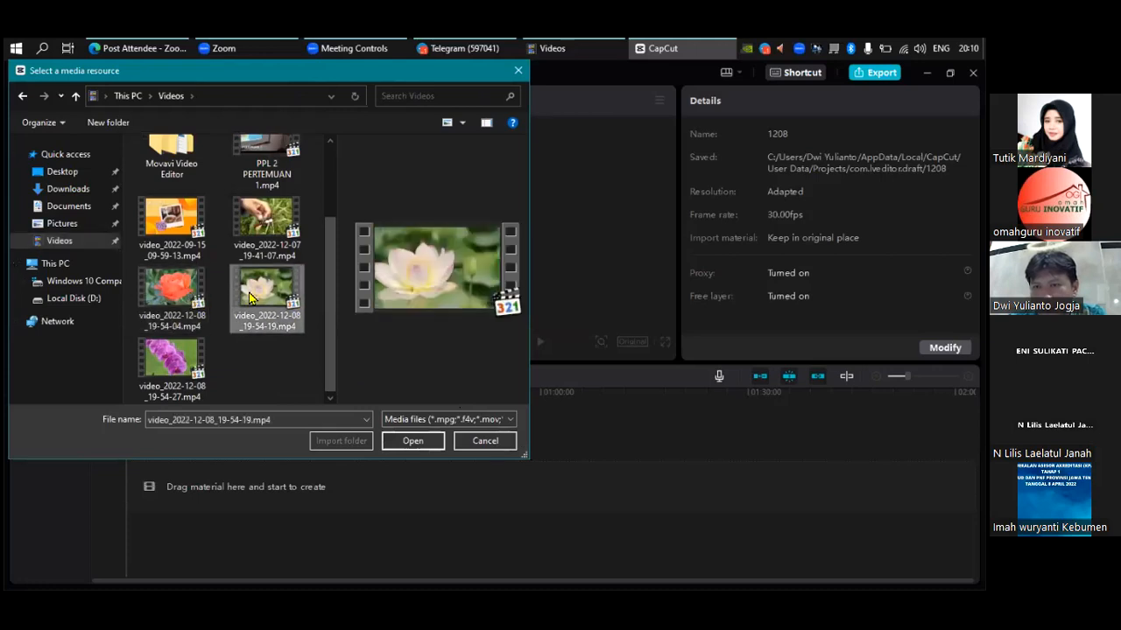
pyautogui.click(172, 359)
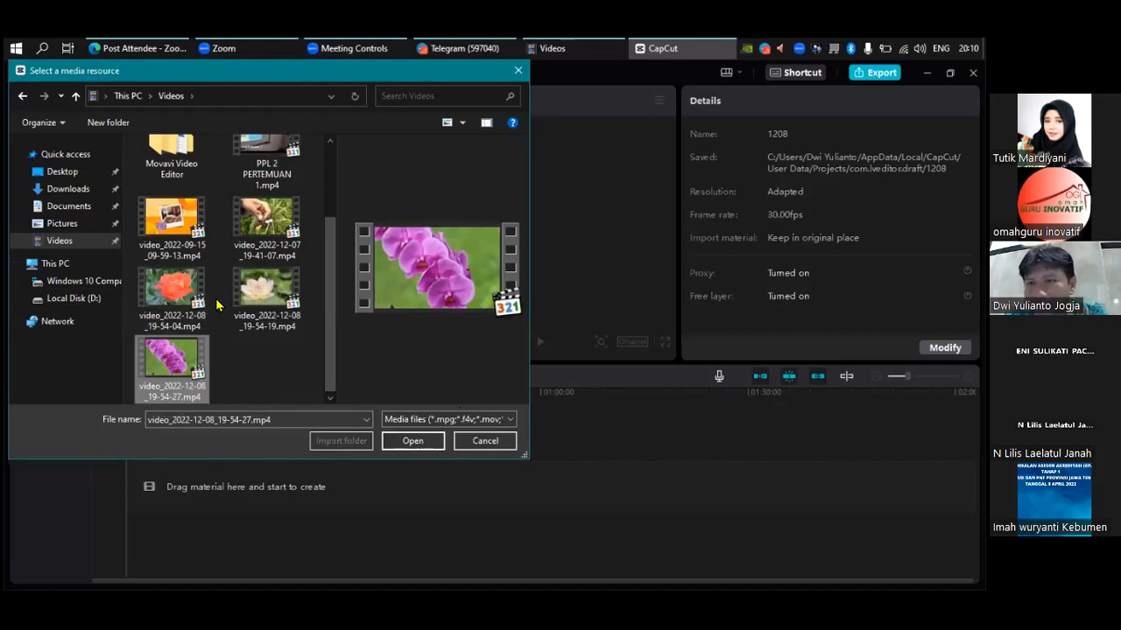
pyautogui.click(190, 299)
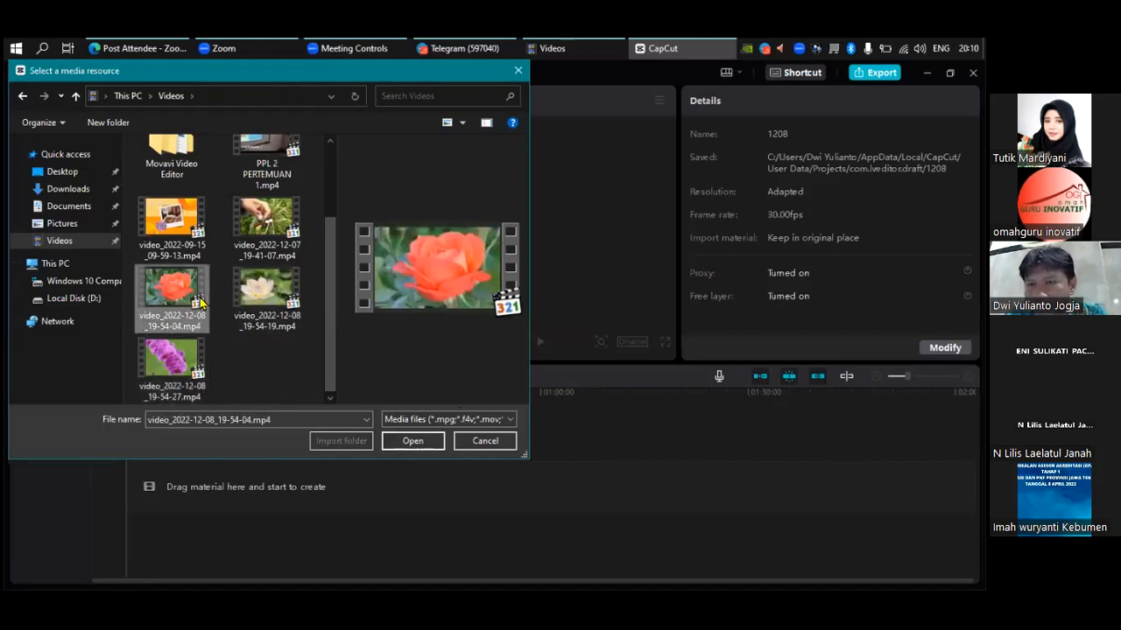
pyautogui.keyDown('shift'); pyautogui.click(175, 372); pyautogui.keyUp('shift')
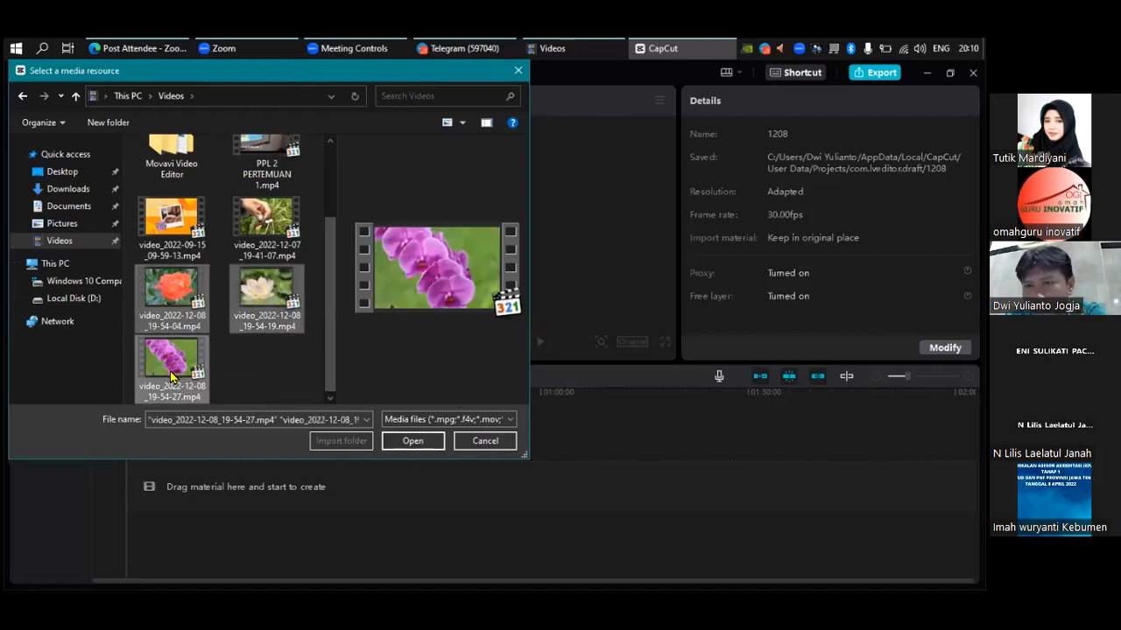
pyautogui.click(230, 354)
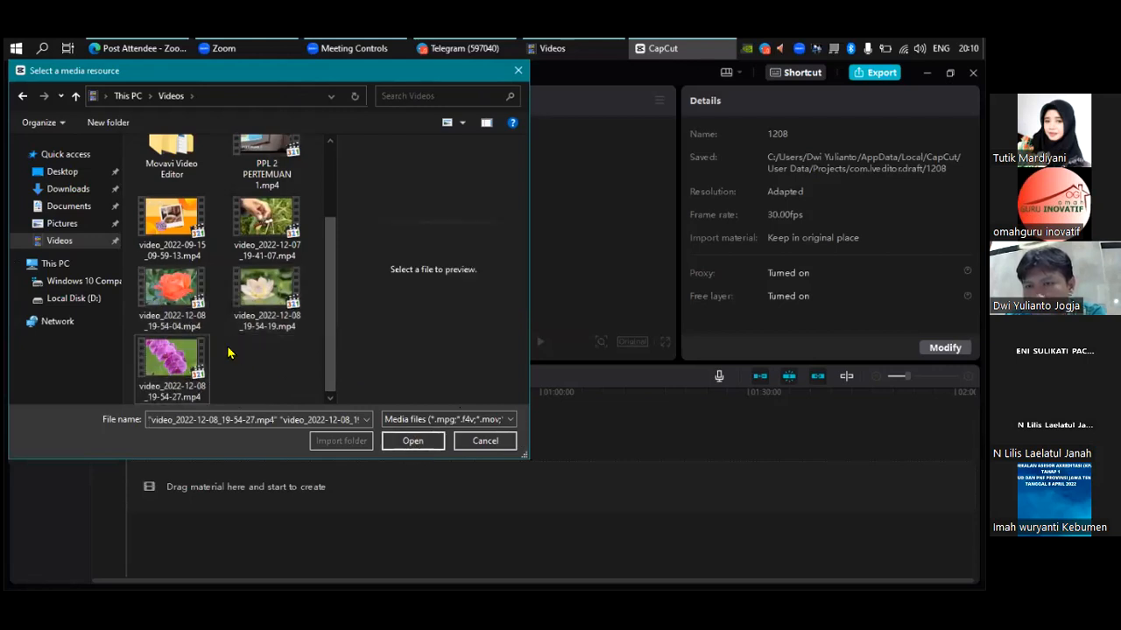
# - Import video_2022-12-08_19-54-04.mp4, video_2022-12-08_19-54-19.mp4 and video_2022-12-08_19-54-27.mp4 together into the project media
pyautogui.click(184, 294)
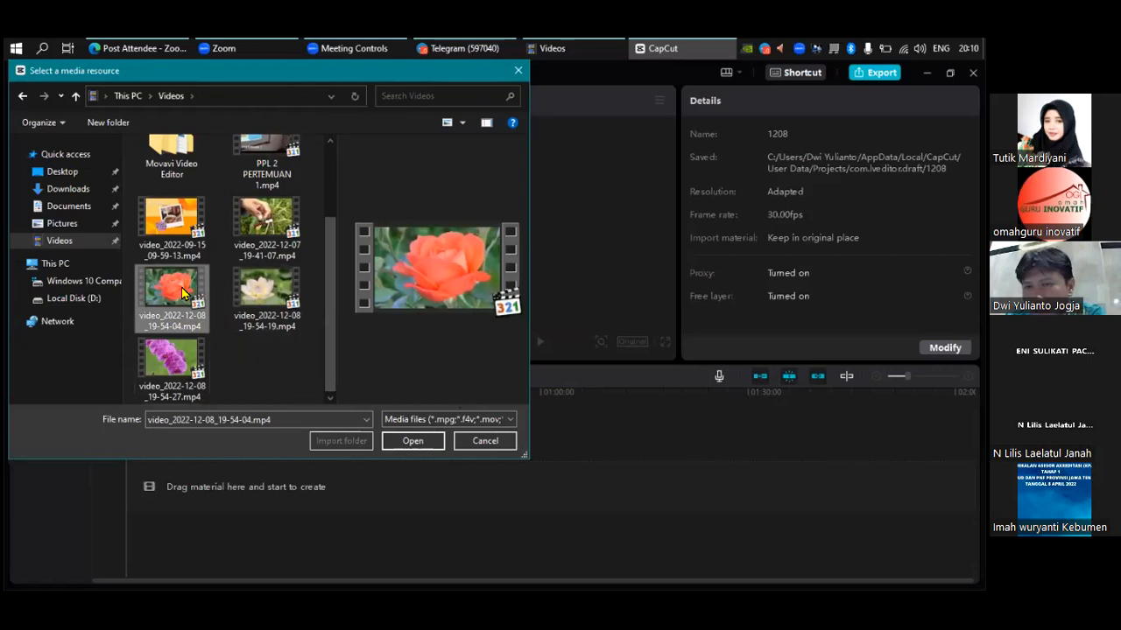
pyautogui.keyDown('ctrl'); pyautogui.click(264, 289); pyautogui.keyUp('ctrl')
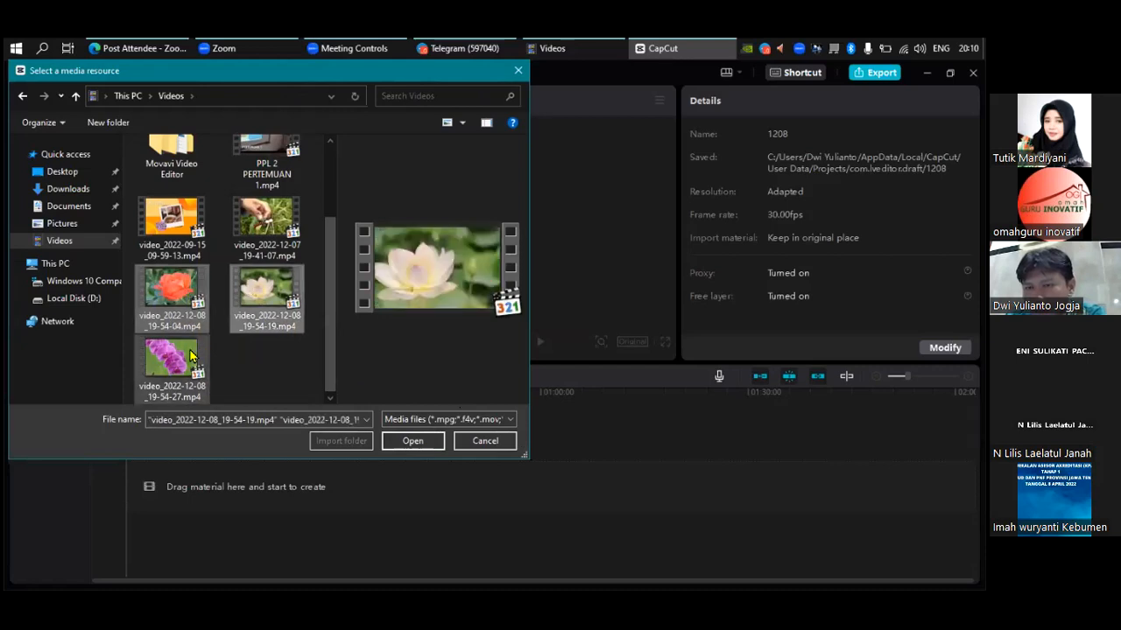
pyautogui.keyDown('ctrl'); pyautogui.click(179, 361); pyautogui.keyUp('ctrl')
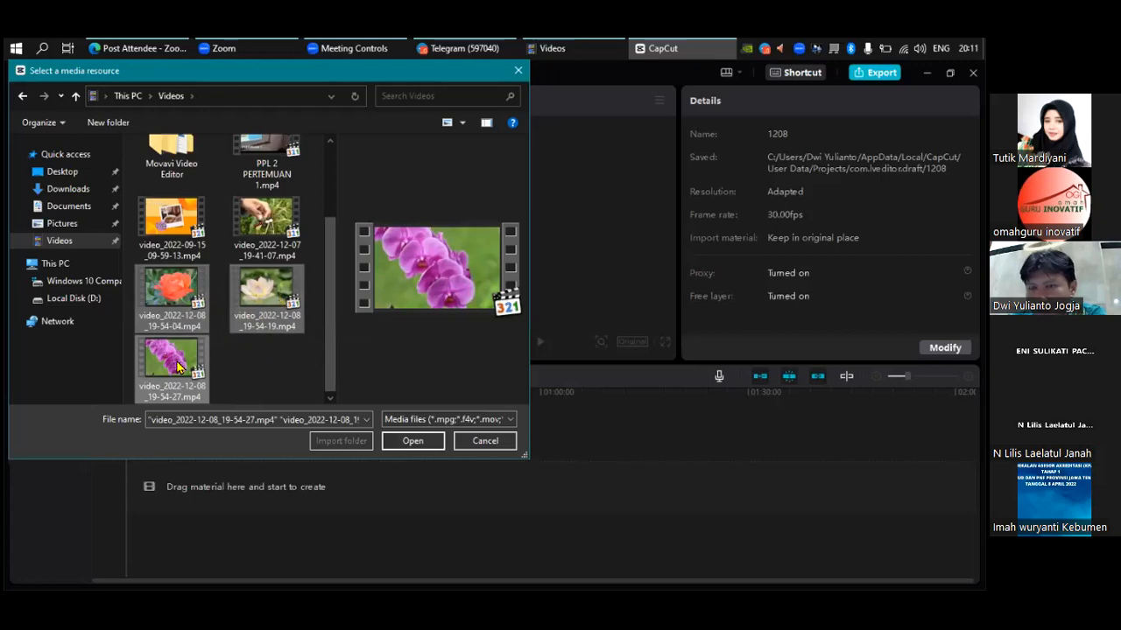
pyautogui.click(412, 442)
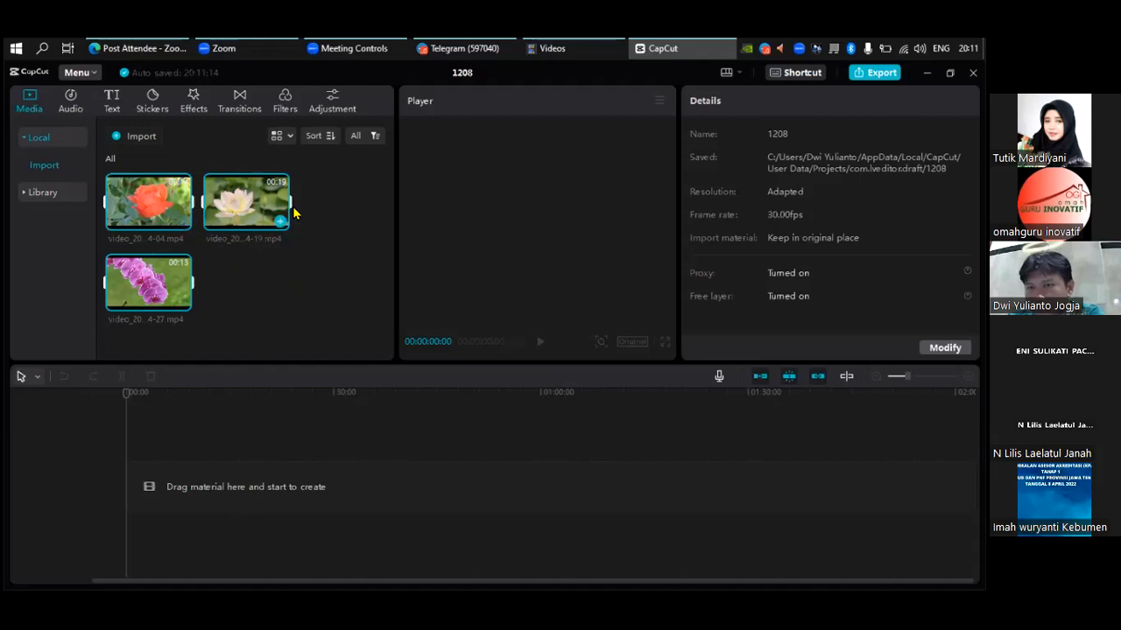
pyautogui.click(241, 260)
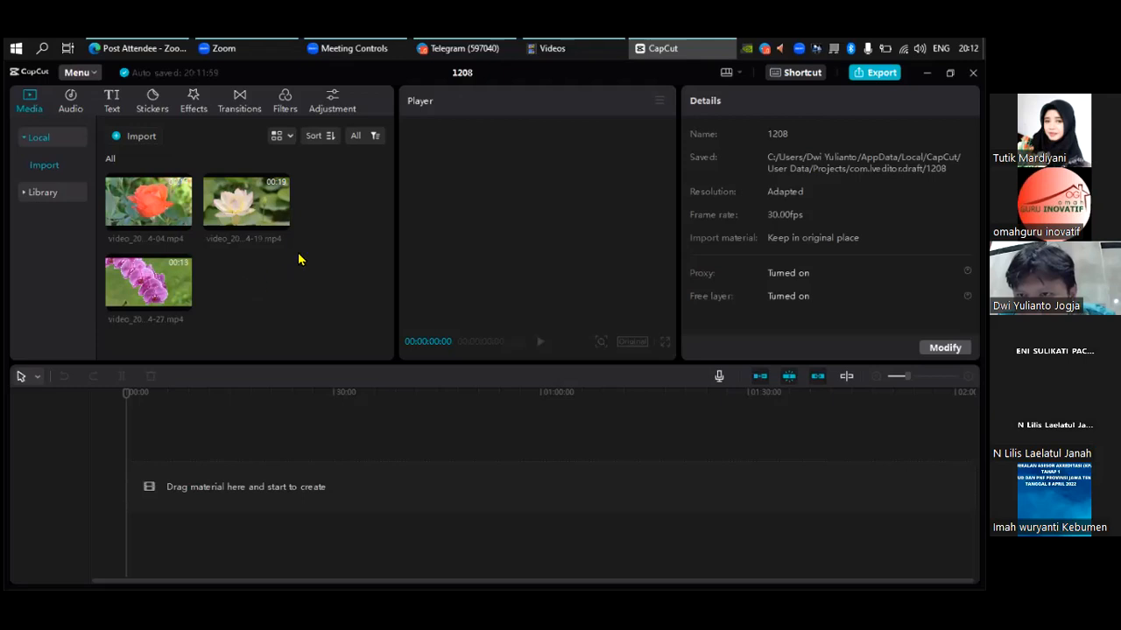
# - Preview the imported rose, lotus and orchid clips one after another in the player
pyautogui.click(156, 200)
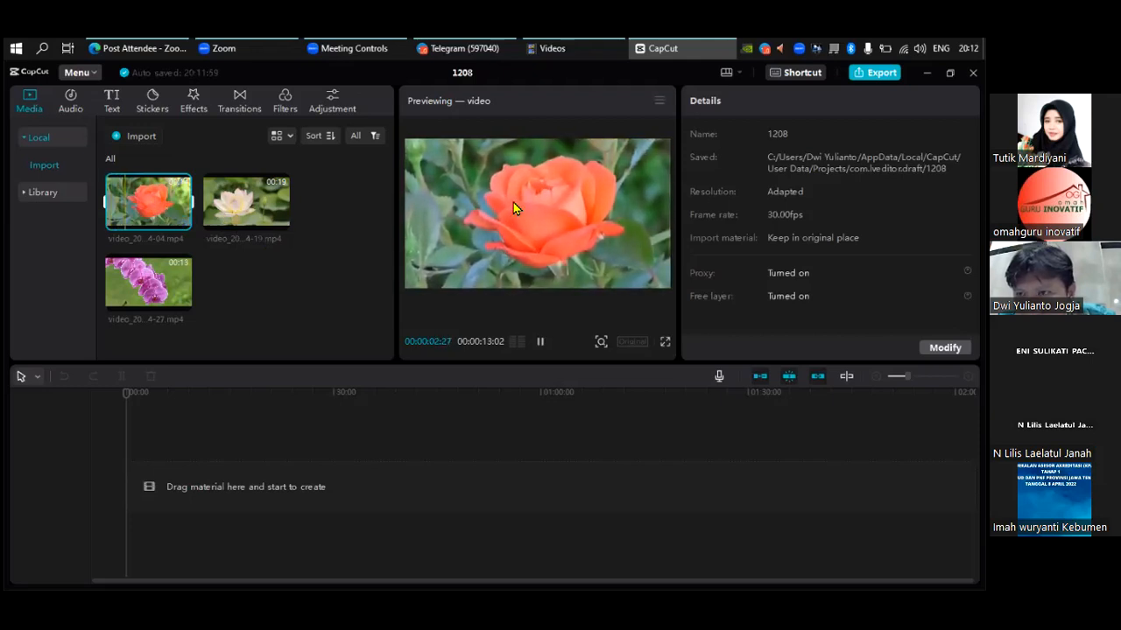
pyautogui.click(282, 287)
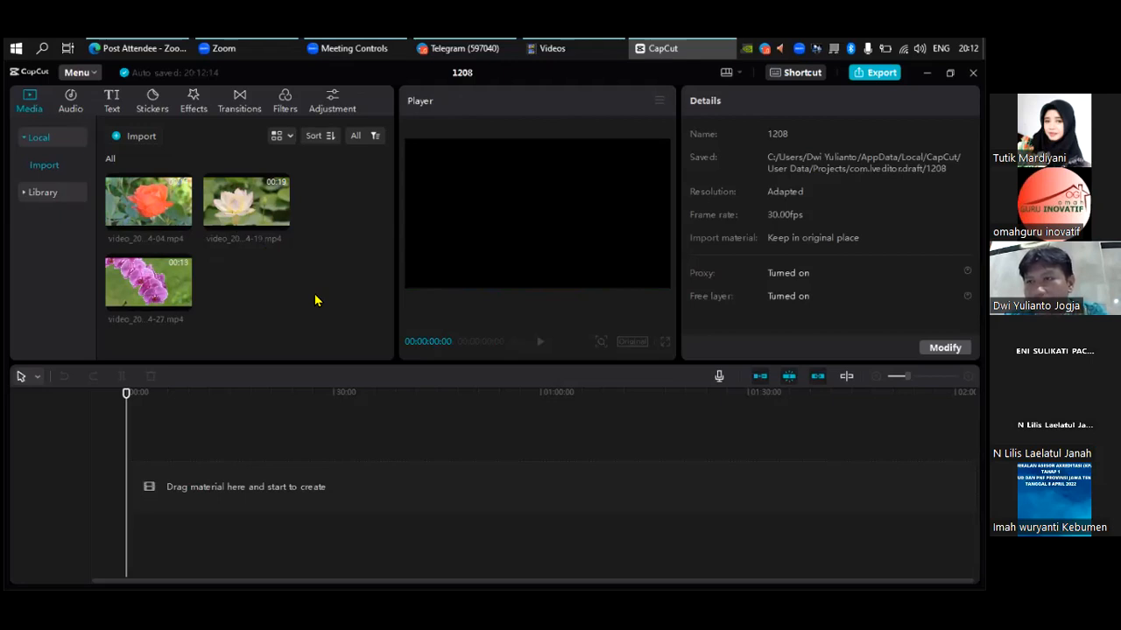
pyautogui.moveTo(253, 214)
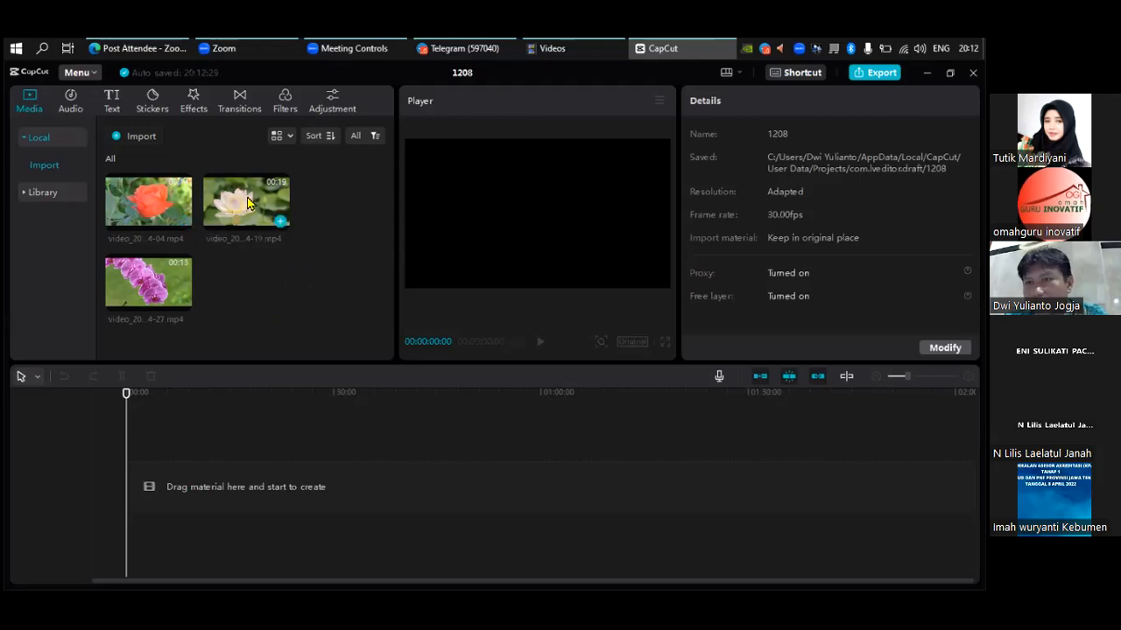
pyautogui.click(149, 208)
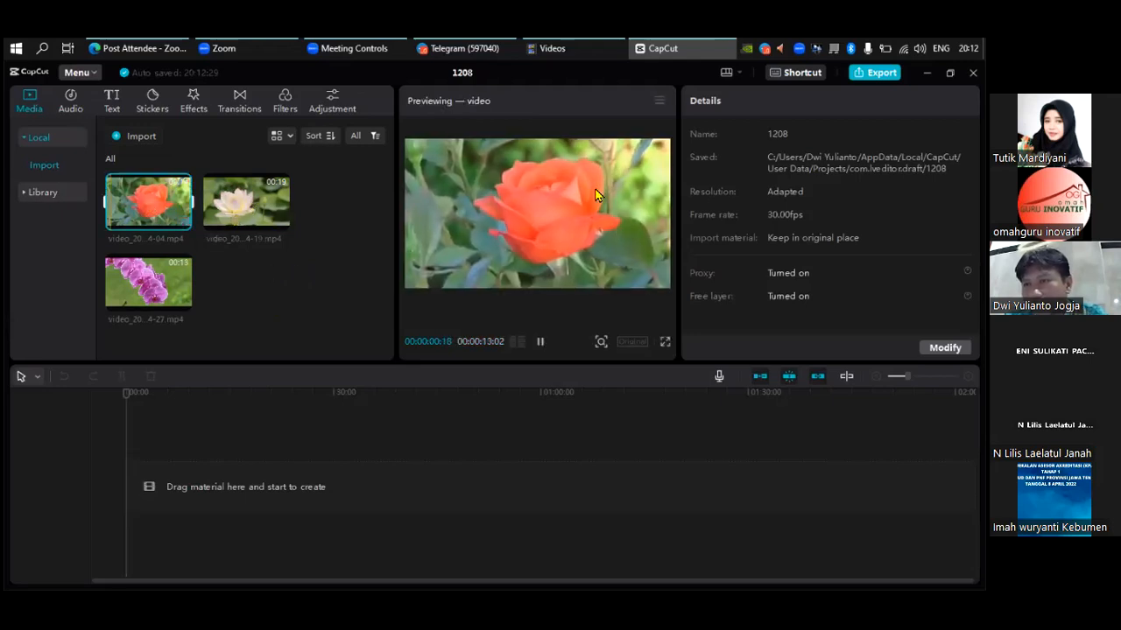
pyautogui.click(260, 200)
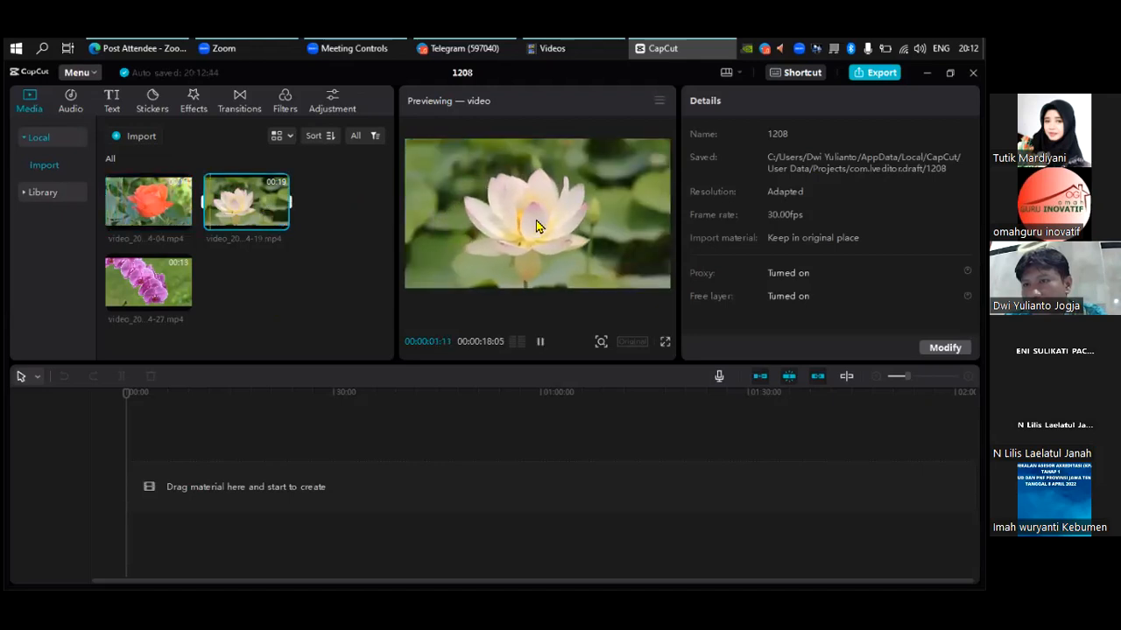
pyautogui.click(159, 282)
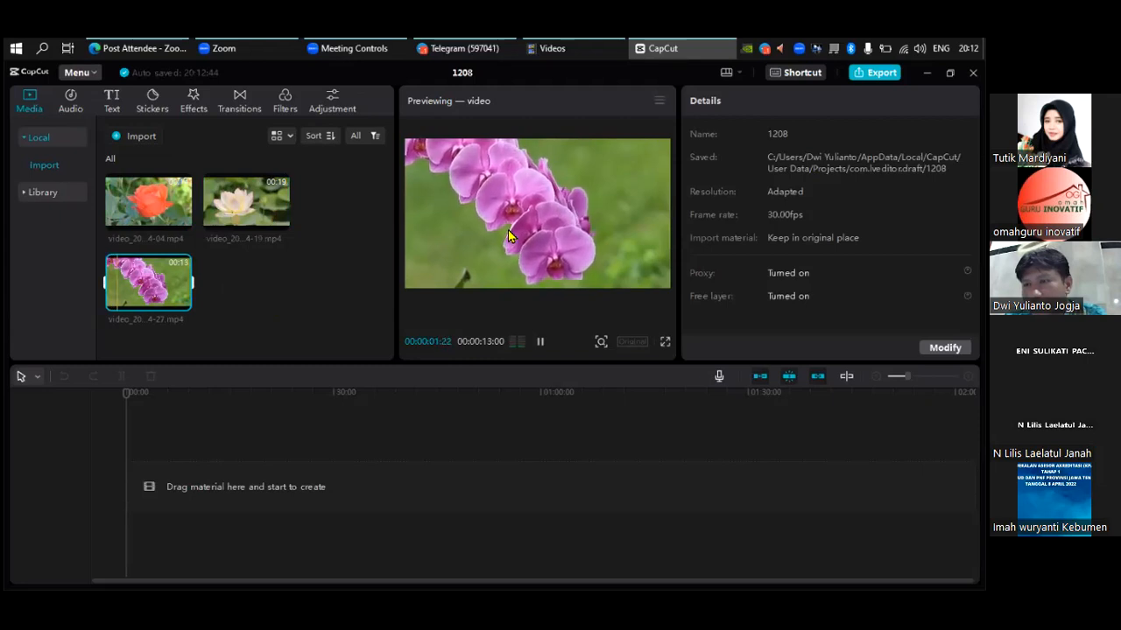
pyautogui.click(316, 275)
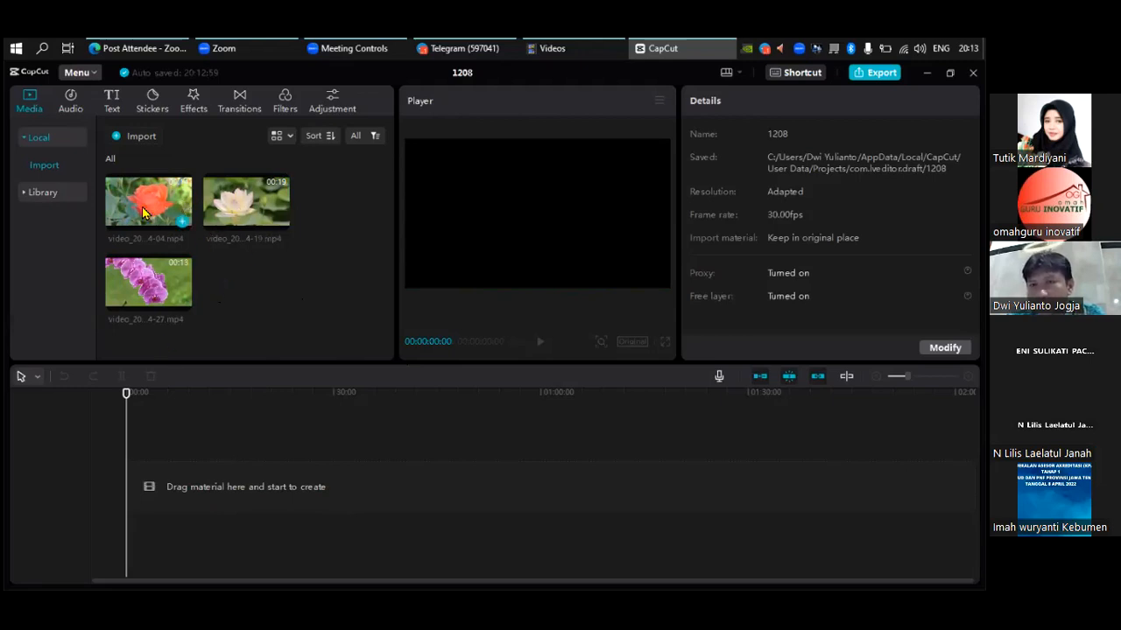
# - Place the rose clip at the start of the main timeline track and the orchid clip directly after it
pyautogui.moveTo(142, 197); pyautogui.dragTo(131, 488)
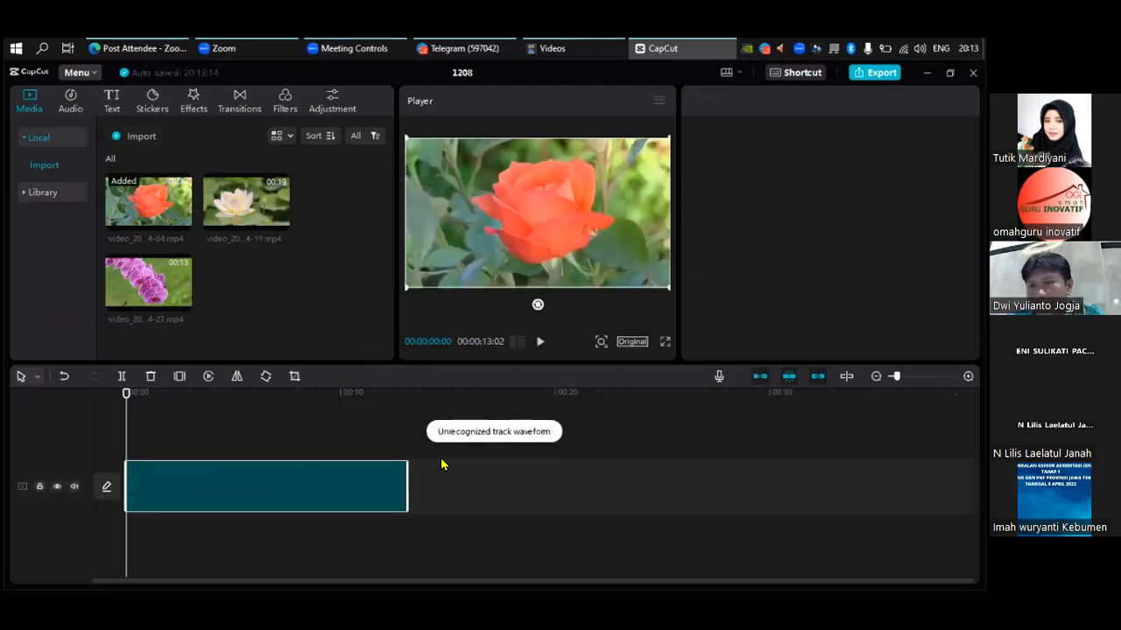
pyautogui.click(328, 495)
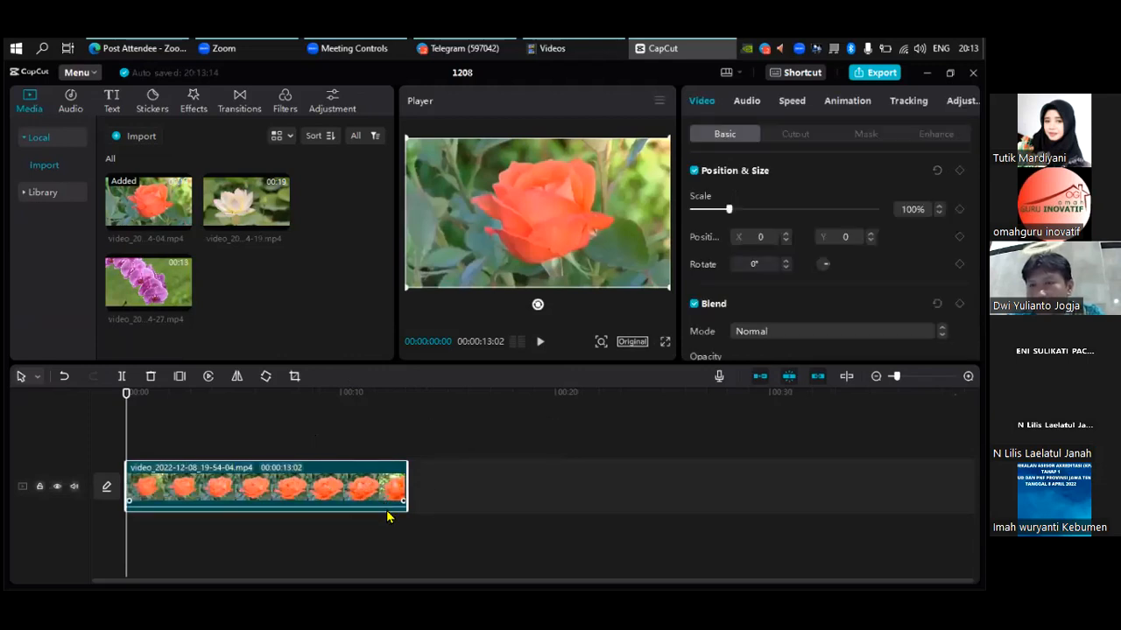
pyautogui.moveTo(167, 287)
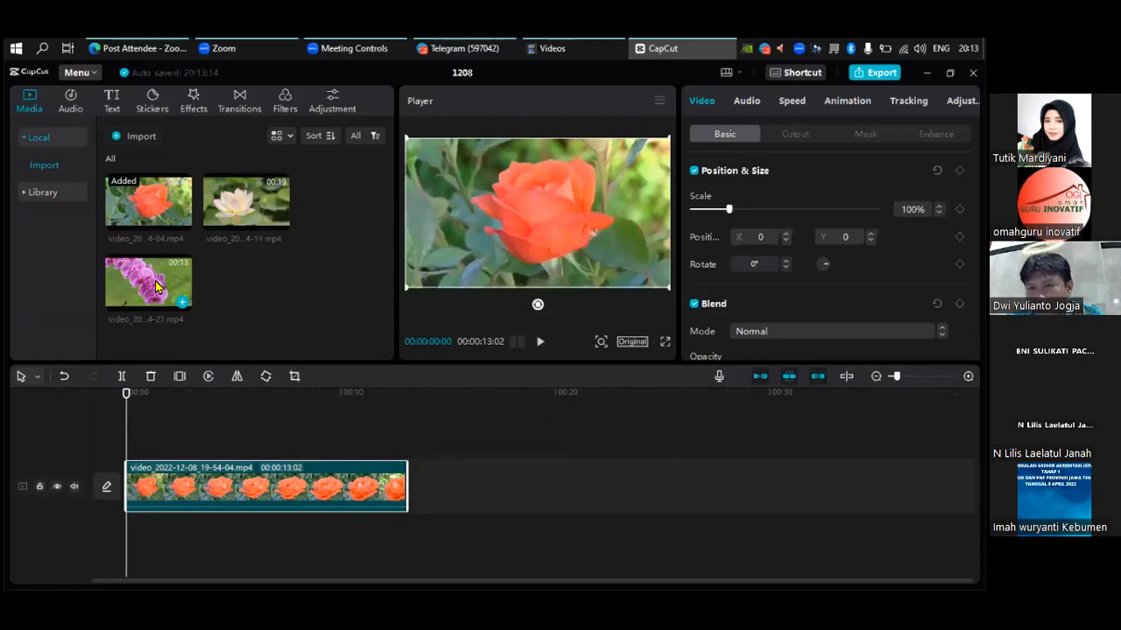
pyautogui.moveTo(145, 280); pyautogui.dragTo(413, 490)
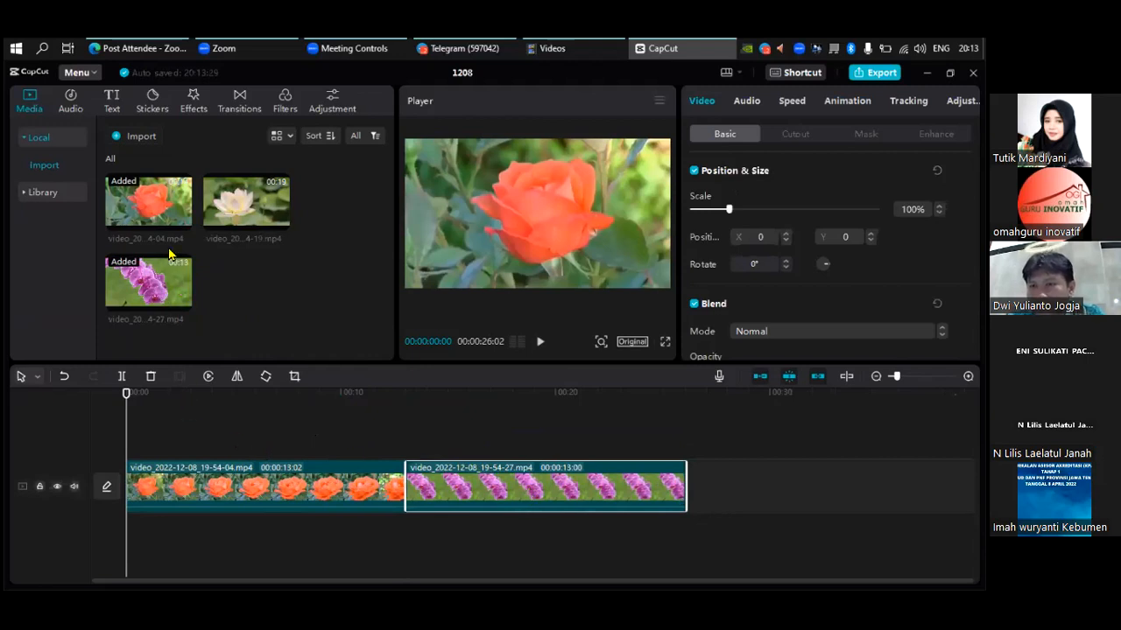
# - Place the lotus clip directly after the orchid clip on the main timeline track
pyautogui.moveTo(241, 207); pyautogui.dragTo(696, 494)
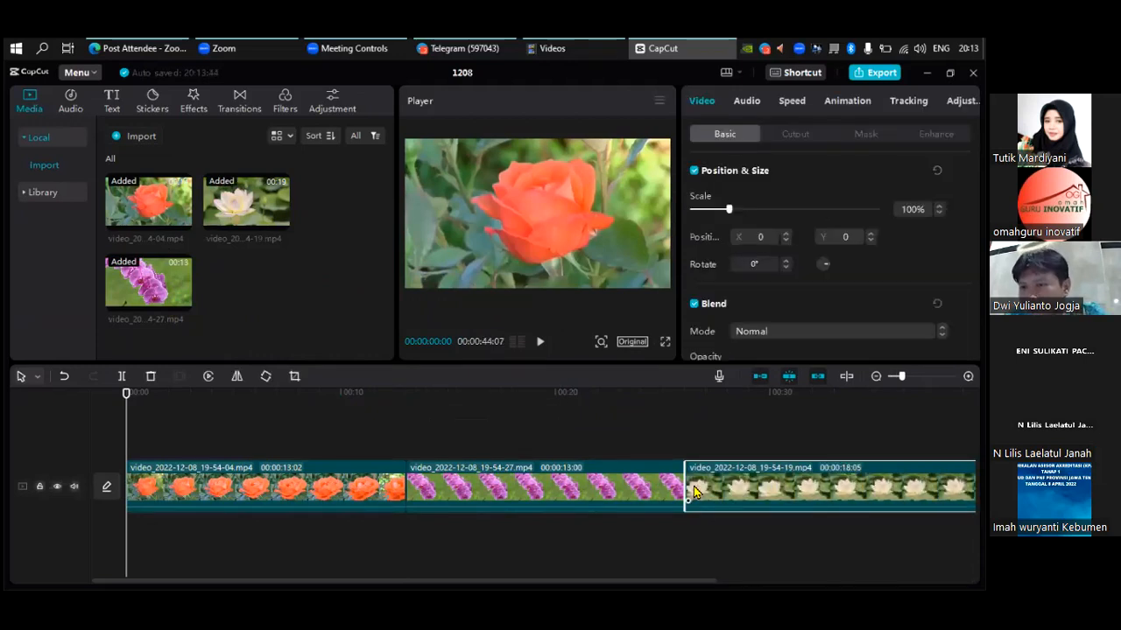
pyautogui.click(624, 446)
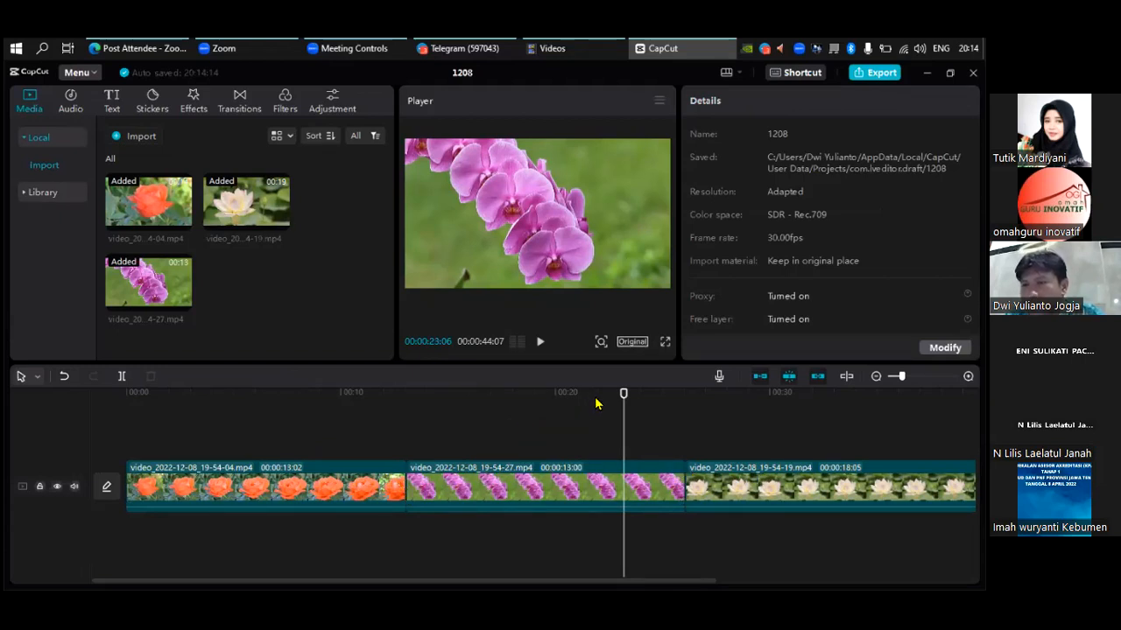
# - Scrub back through the orchid and rose clips and return the playhead to the start of the timeline
pyautogui.moveTo(625, 396); pyautogui.dragTo(355, 486)
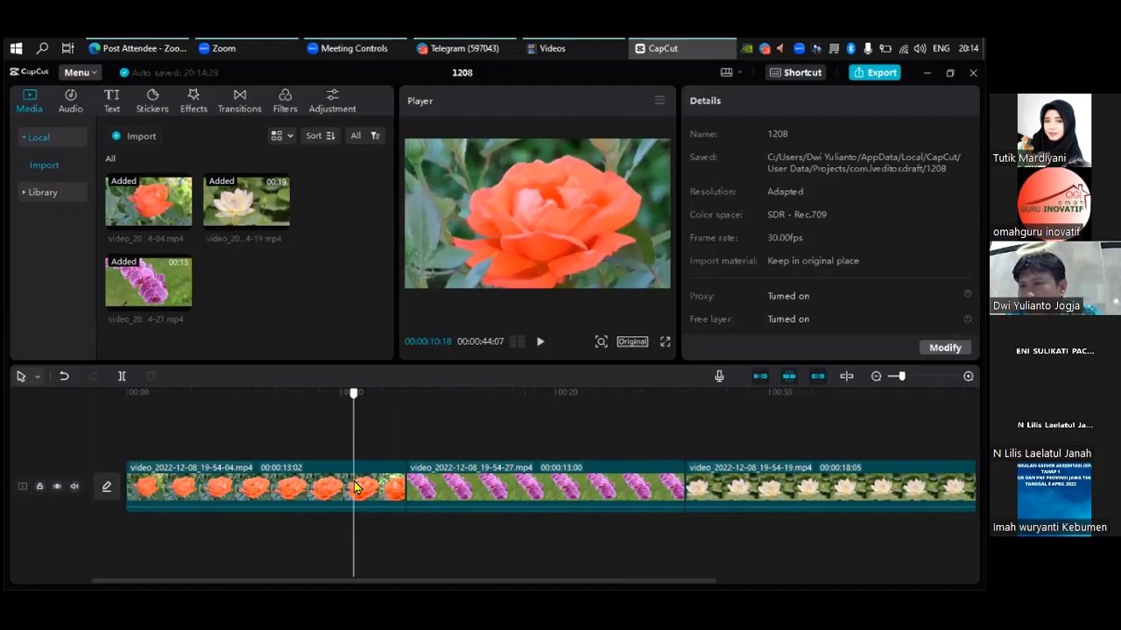
pyautogui.click(471, 489)
pyautogui.moveTo(470, 490)
pyautogui.mouseDown()
pyautogui.moveTo(289, 488)
pyautogui.moveTo(468, 495)
pyautogui.mouseUp()
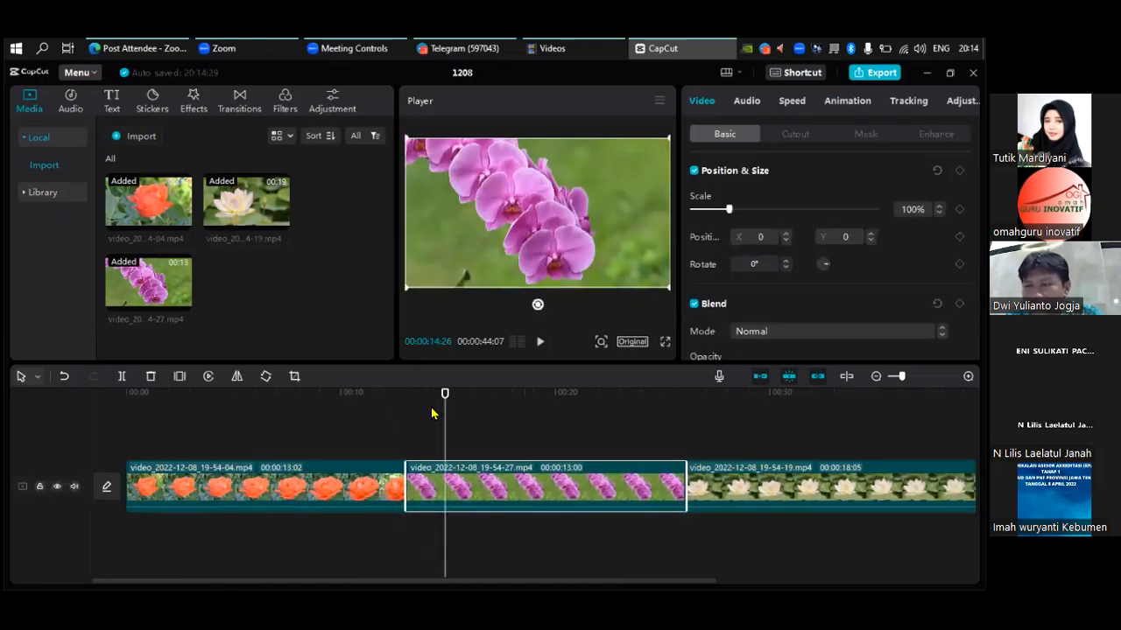
pyautogui.moveTo(444, 394); pyautogui.dragTo(228, 418)
pyautogui.click(292, 444)
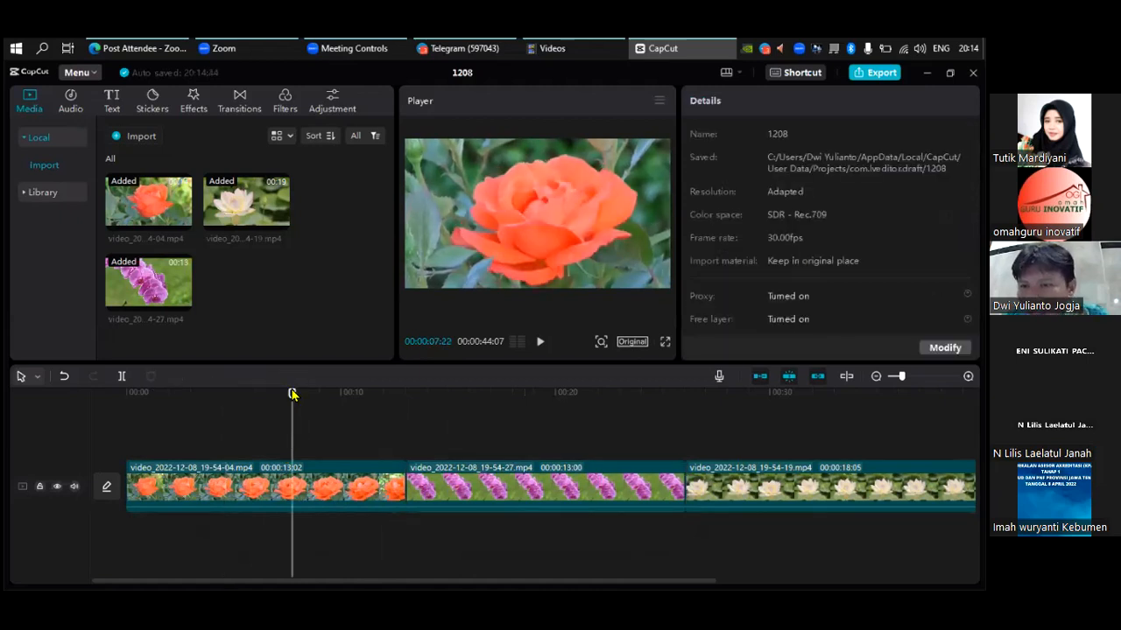
pyautogui.moveTo(296, 401); pyautogui.dragTo(133, 414)
pyautogui.moveTo(138, 413); pyautogui.dragTo(143, 414)
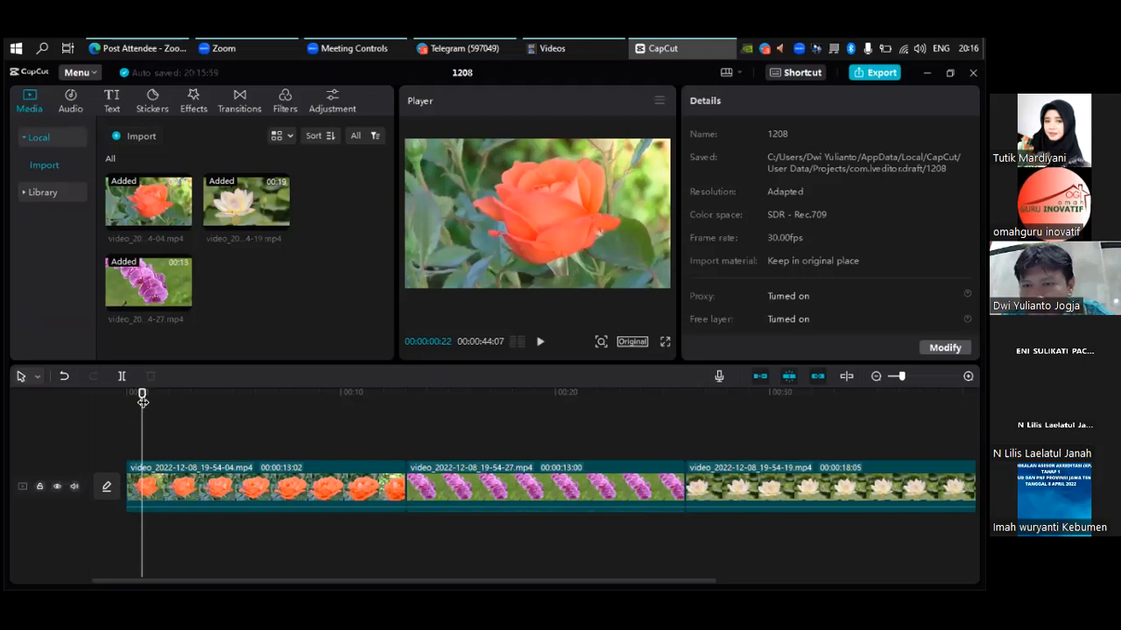
pyautogui.moveTo(142, 395)
pyautogui.mouseDown()
pyautogui.moveTo(151, 413)
pyautogui.moveTo(125, 411)
pyautogui.mouseUp()
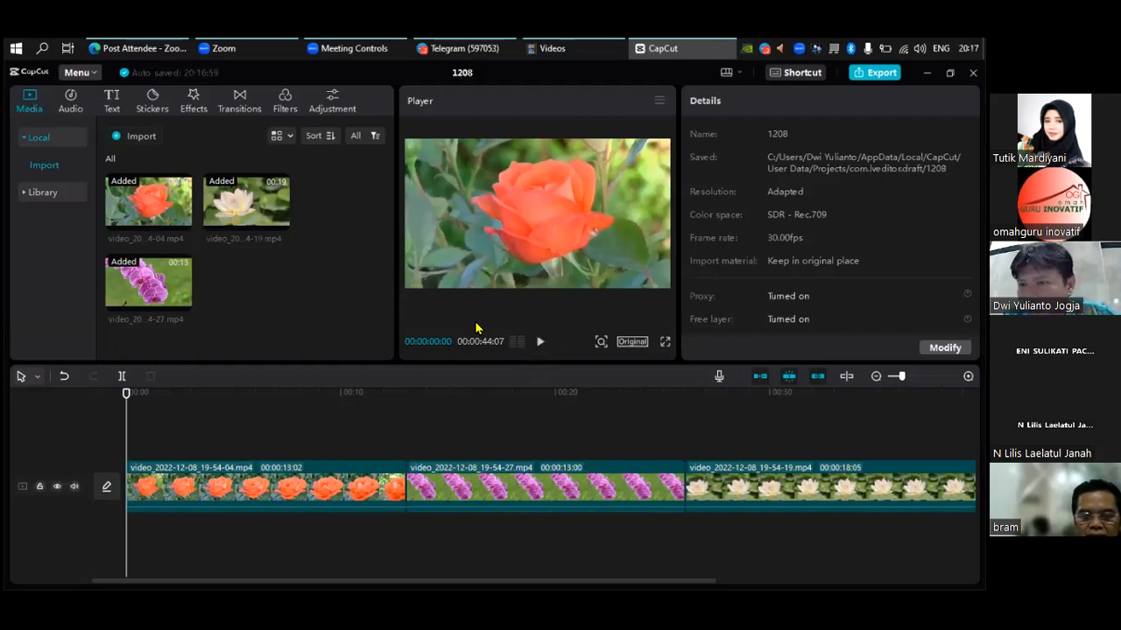
# - Play the sequence from its start twice to review the rose clip, pausing after each pass
pyautogui.click(222, 482)
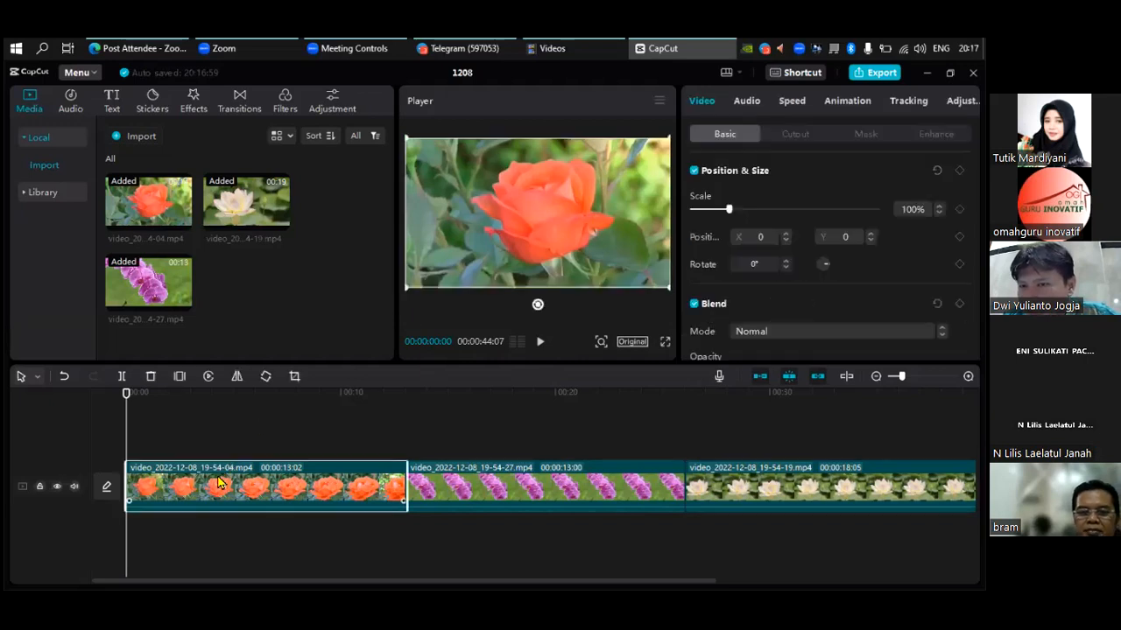
pyautogui.click(540, 345)
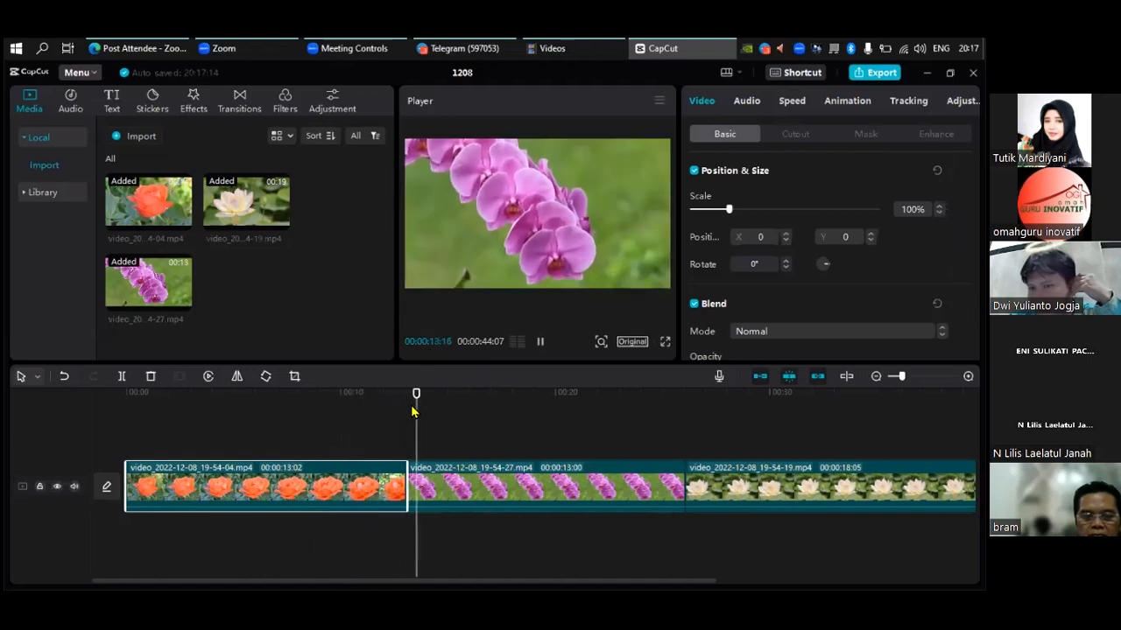
pyautogui.press('space')
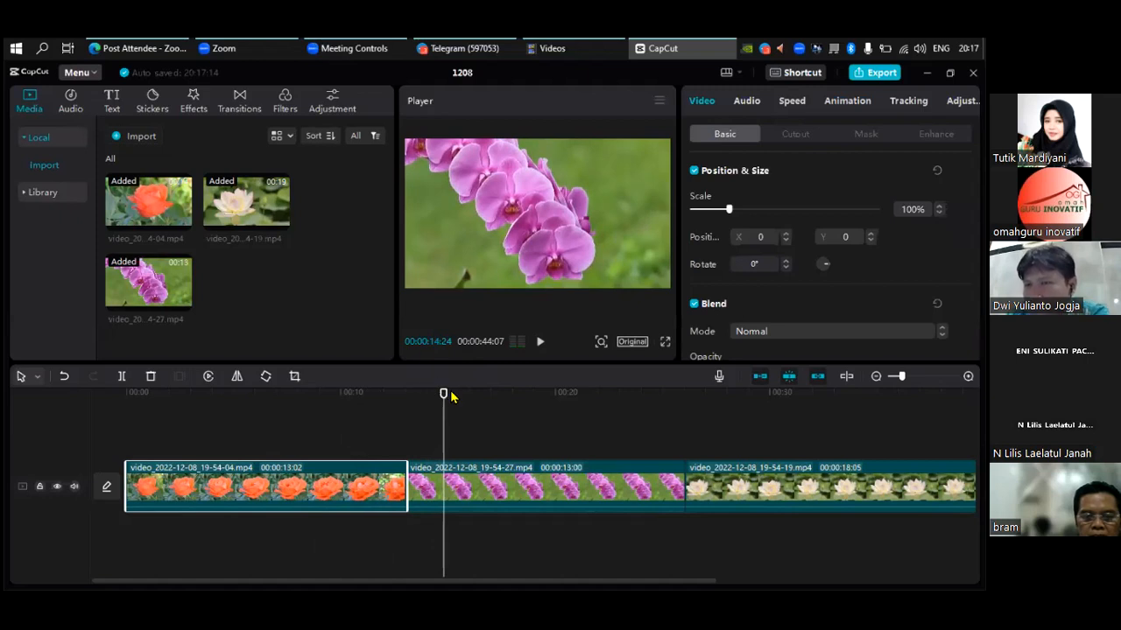
pyautogui.moveTo(443, 394); pyautogui.dragTo(118, 402)
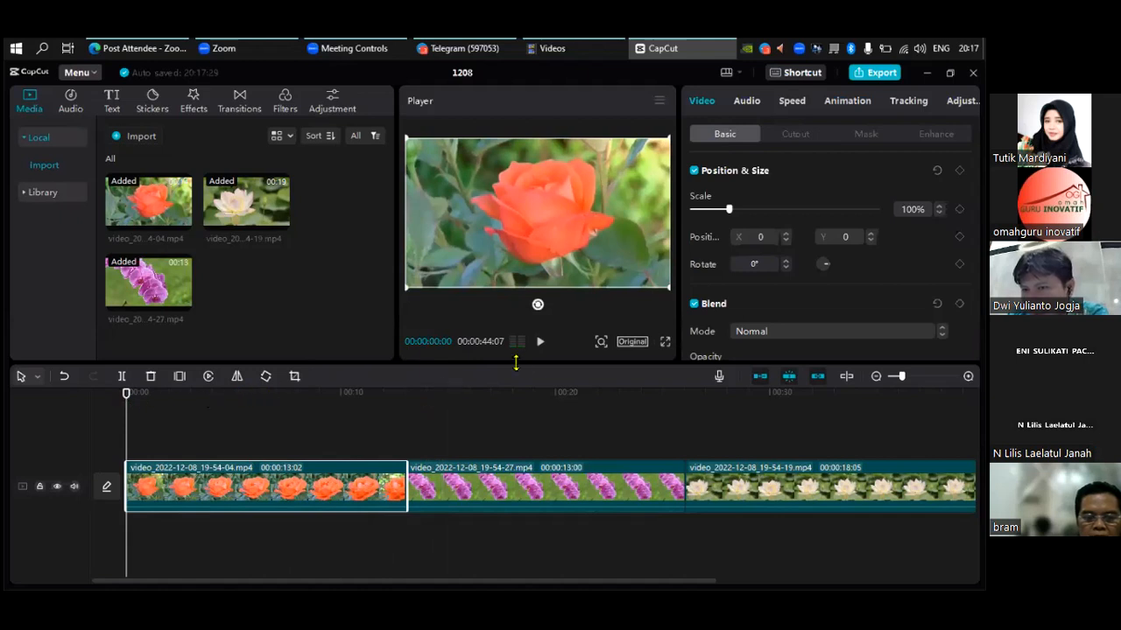
pyautogui.click(538, 345)
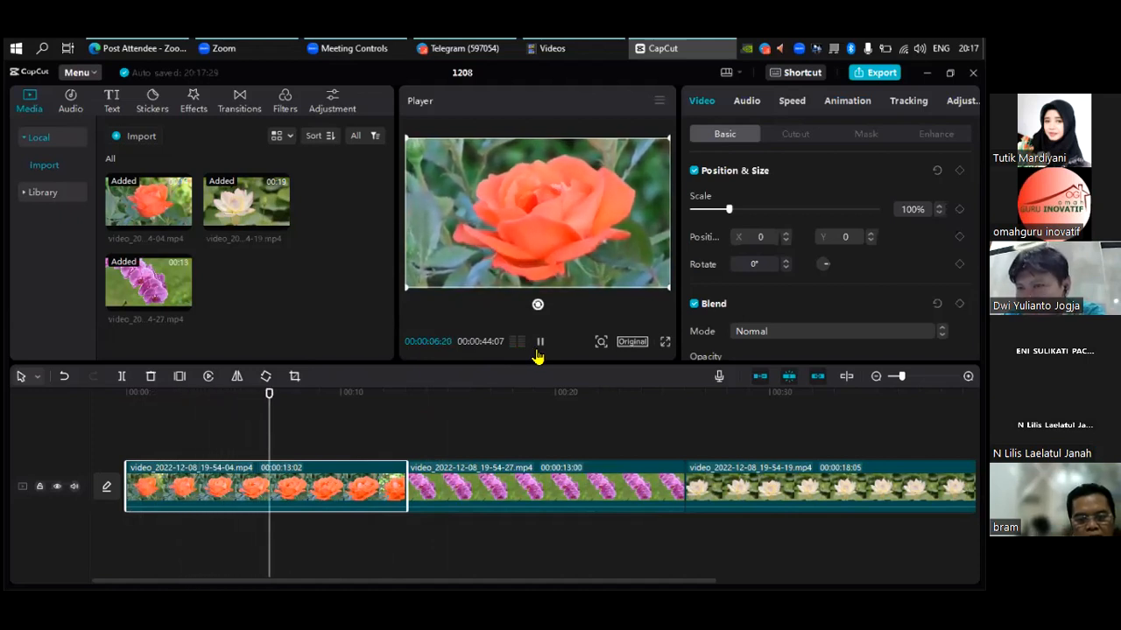
pyautogui.click(539, 344)
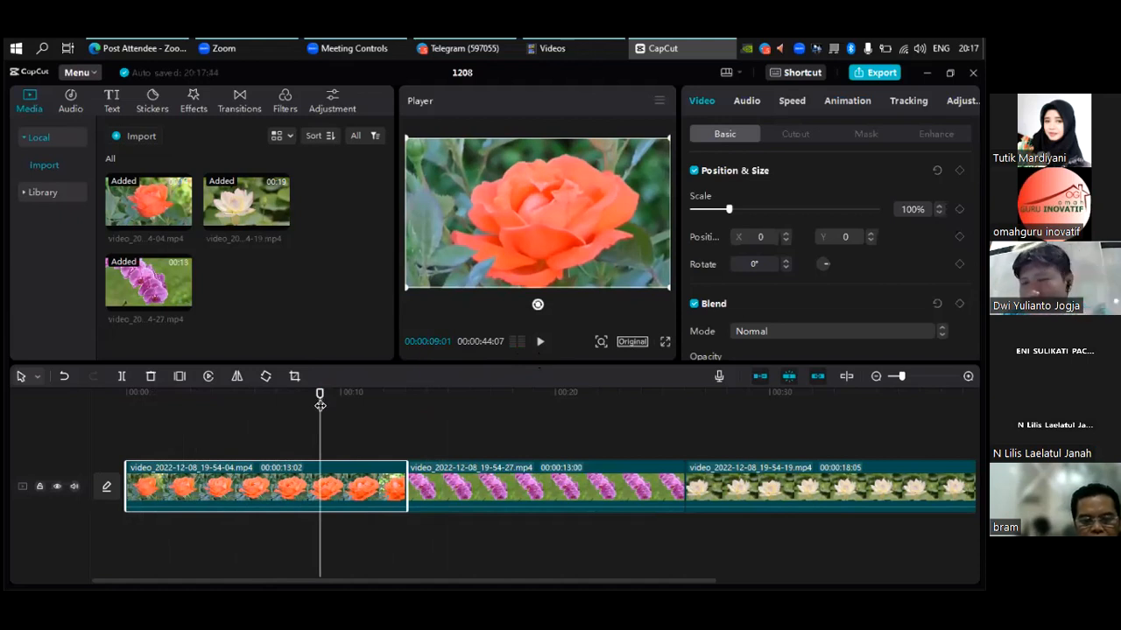
# - Split the rose clip on the timeline at 00:00:02:00
pyautogui.moveTo(319, 396); pyautogui.dragTo(192, 419)
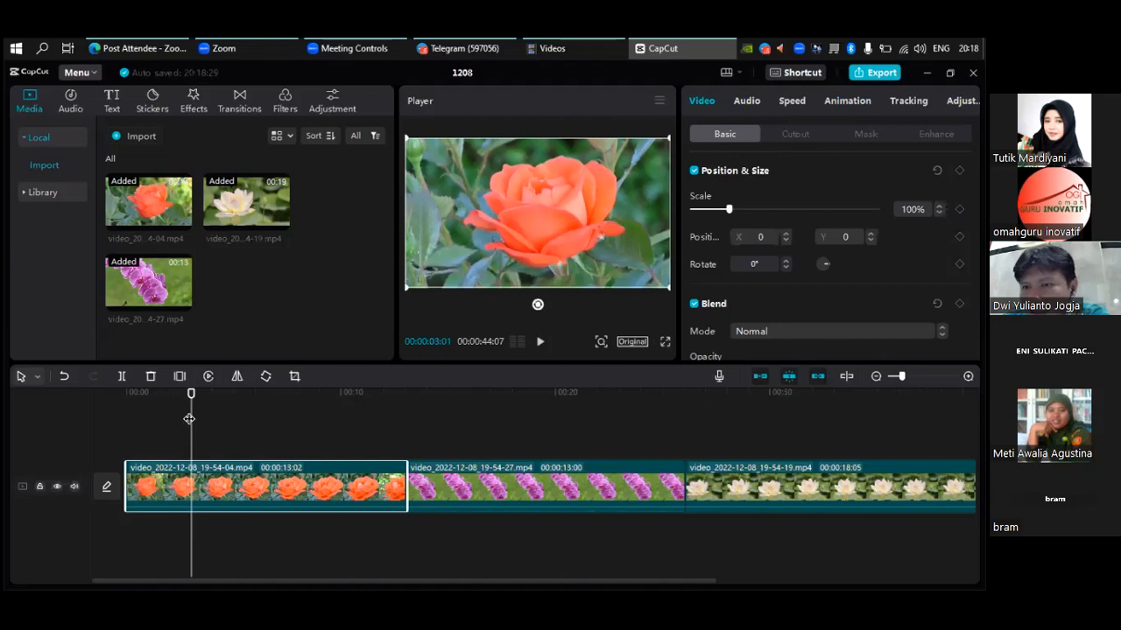
pyautogui.click(244, 425)
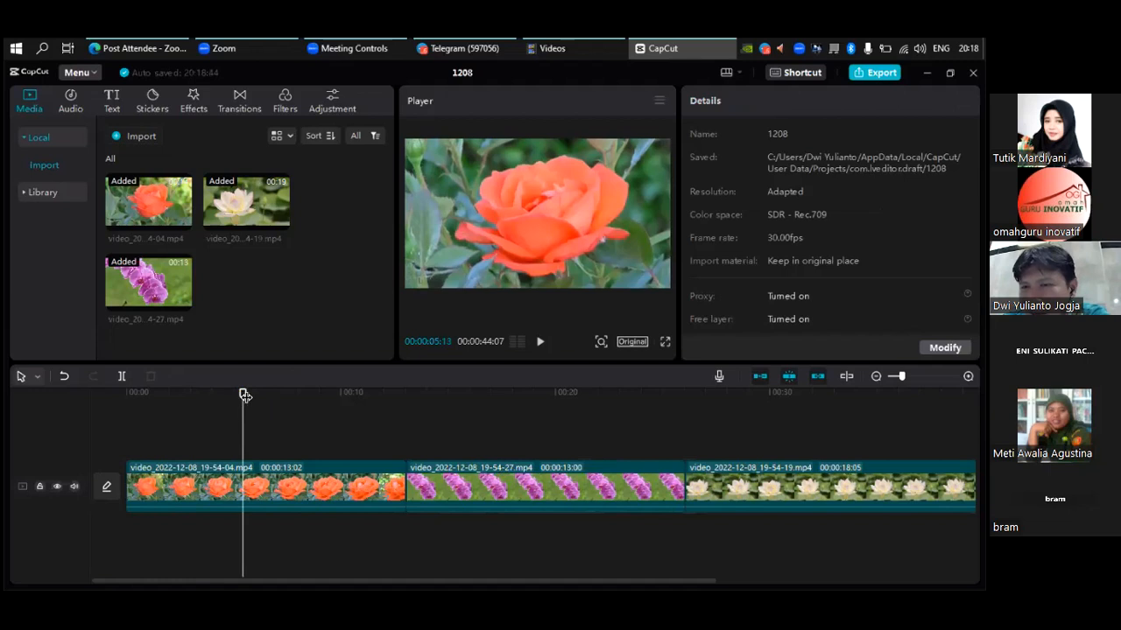
pyautogui.moveTo(245, 396); pyautogui.dragTo(120, 423)
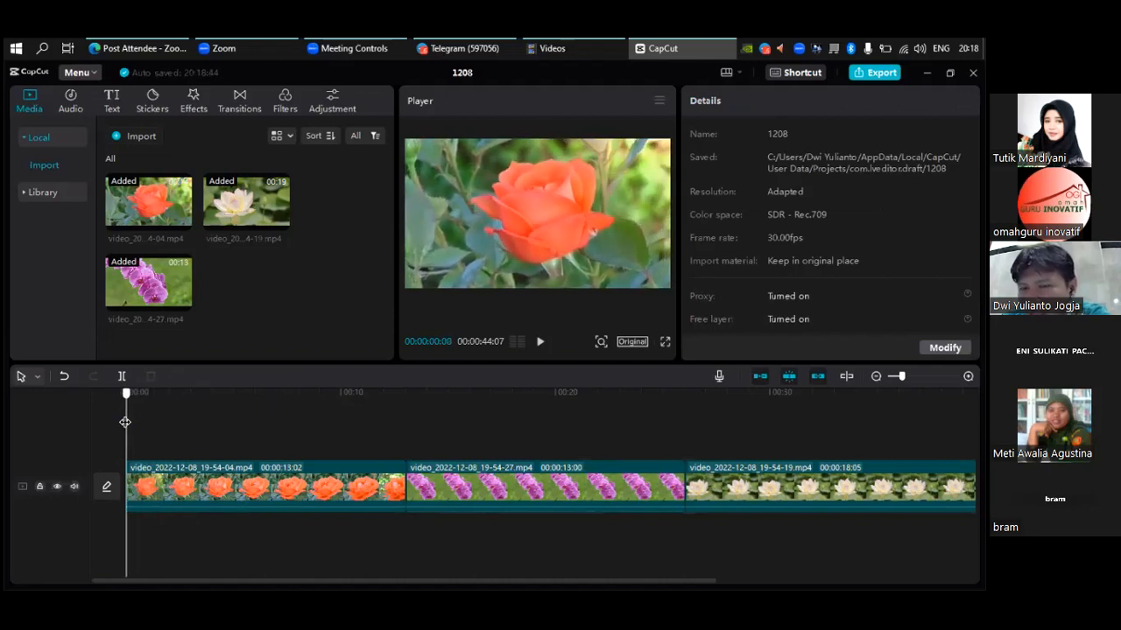
pyautogui.moveTo(123, 419); pyautogui.dragTo(169, 407)
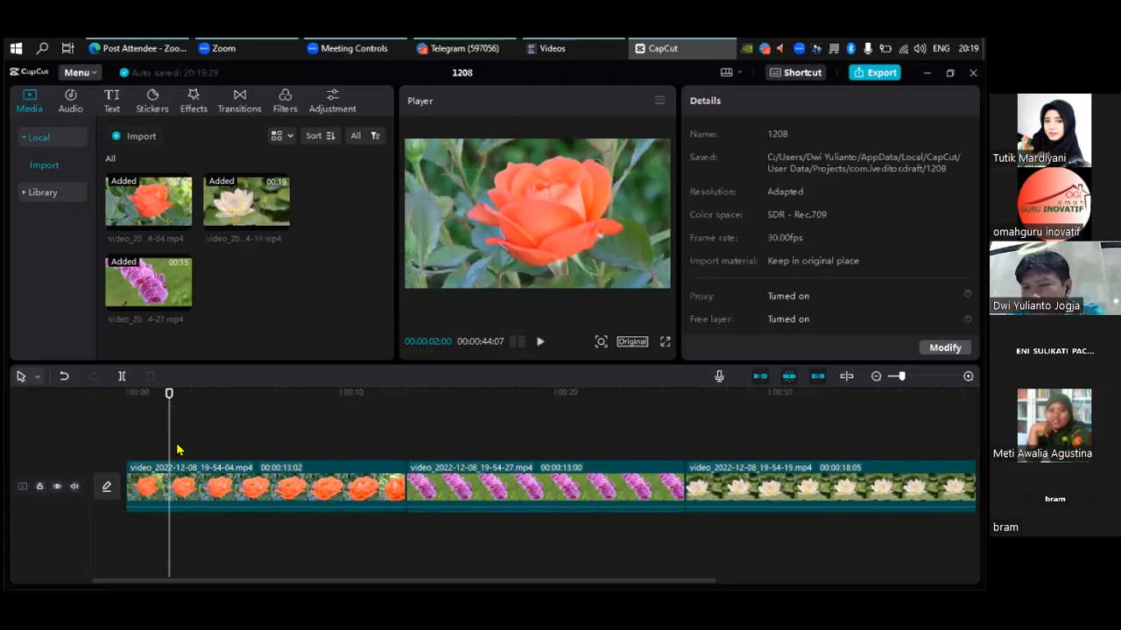
pyautogui.click(207, 482)
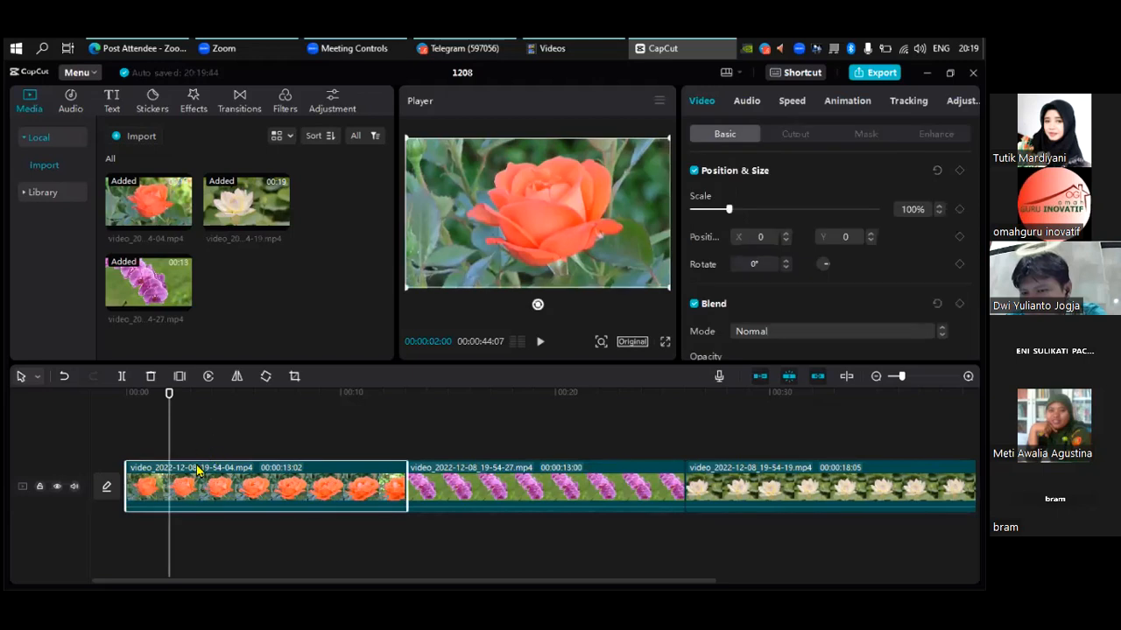
pyautogui.click(224, 435)
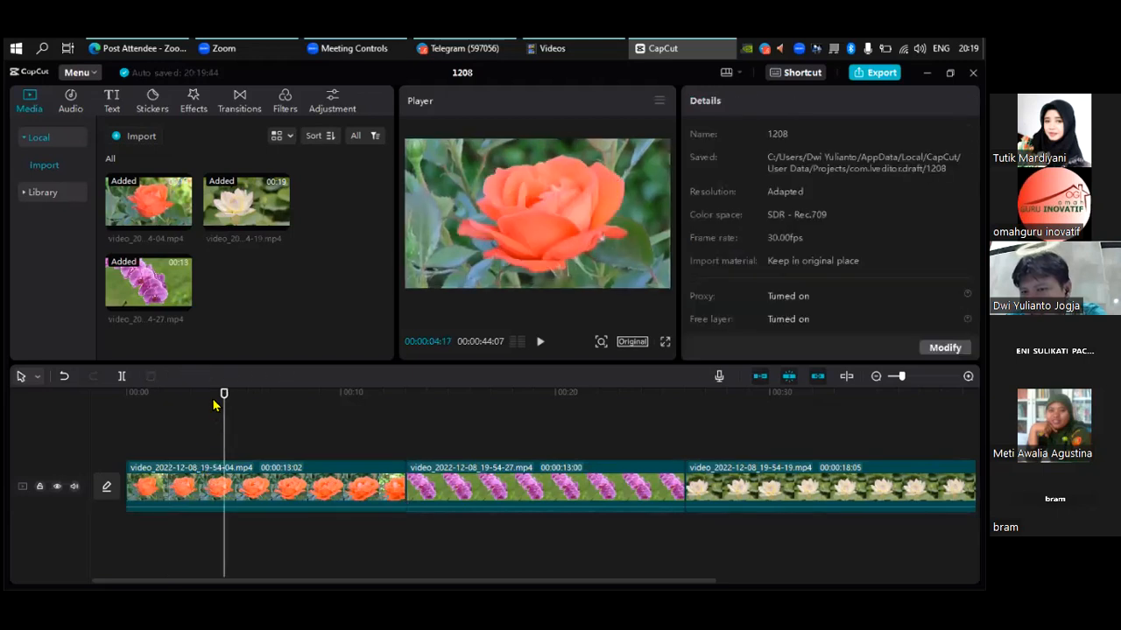
pyautogui.moveTo(224, 394); pyautogui.dragTo(171, 402)
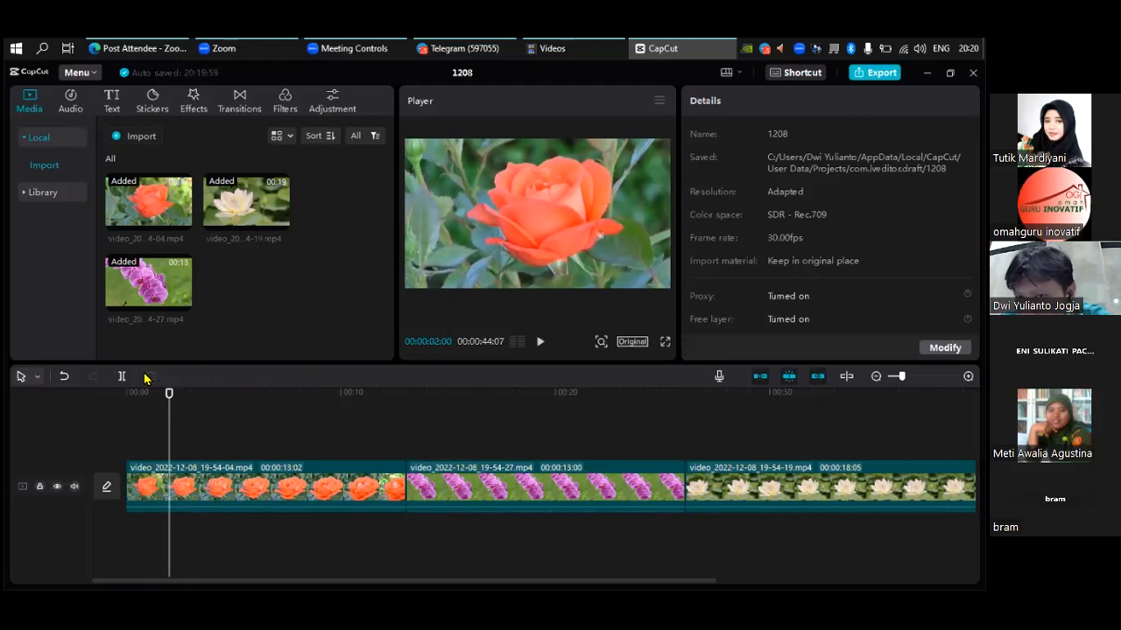
pyautogui.click(226, 488)
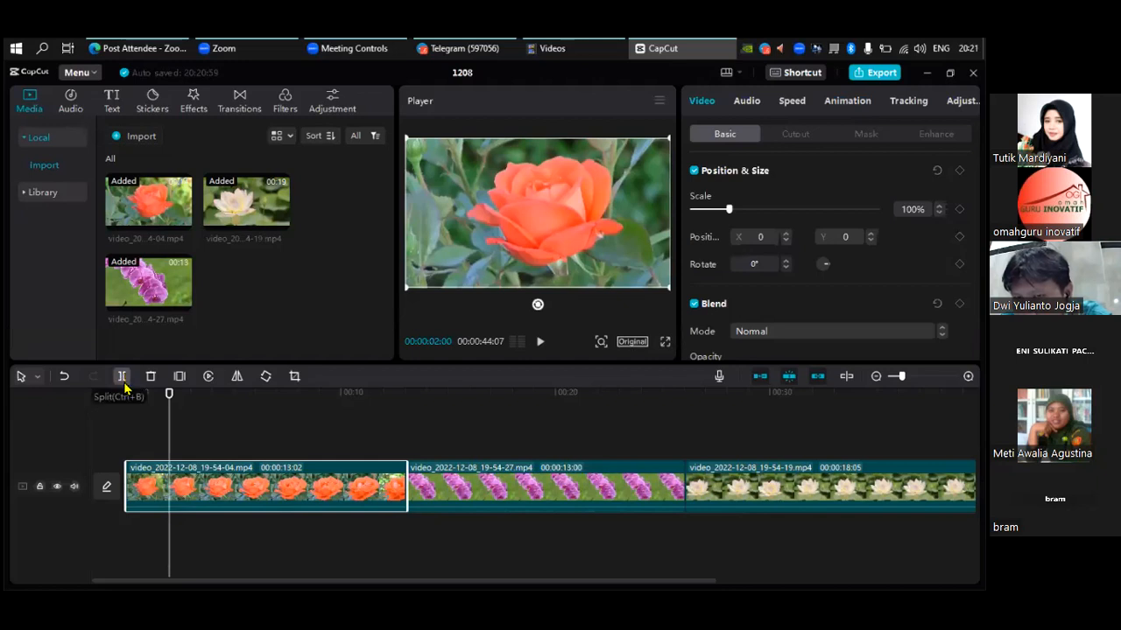
pyautogui.click(121, 383)
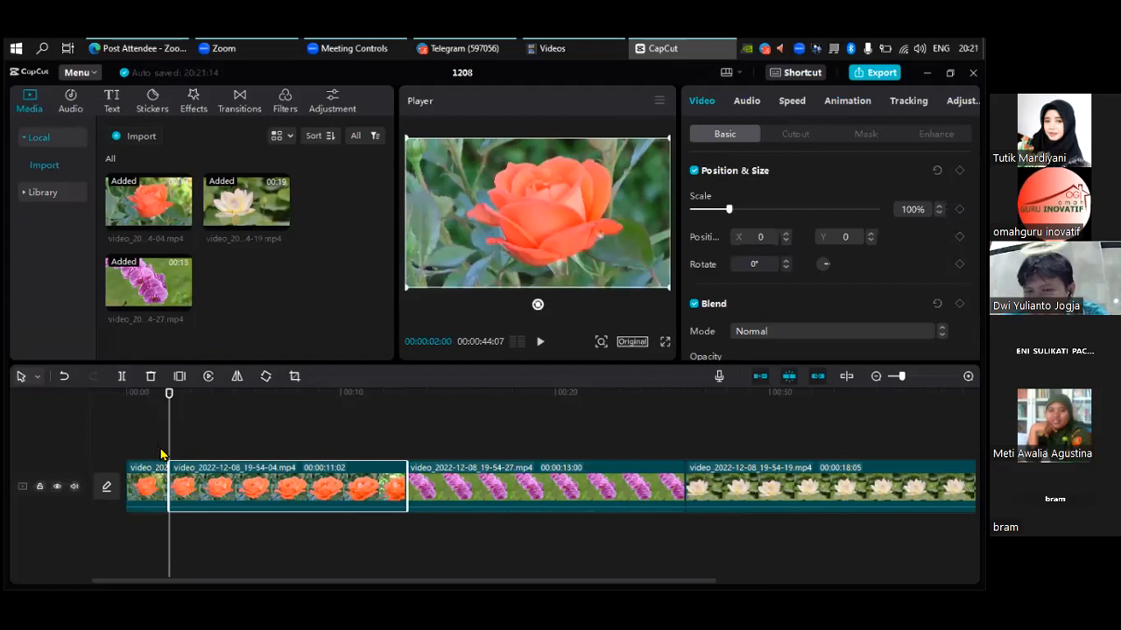
# - Delete the short opening segment of the split rose clip from the timeline
pyautogui.click(210, 403)
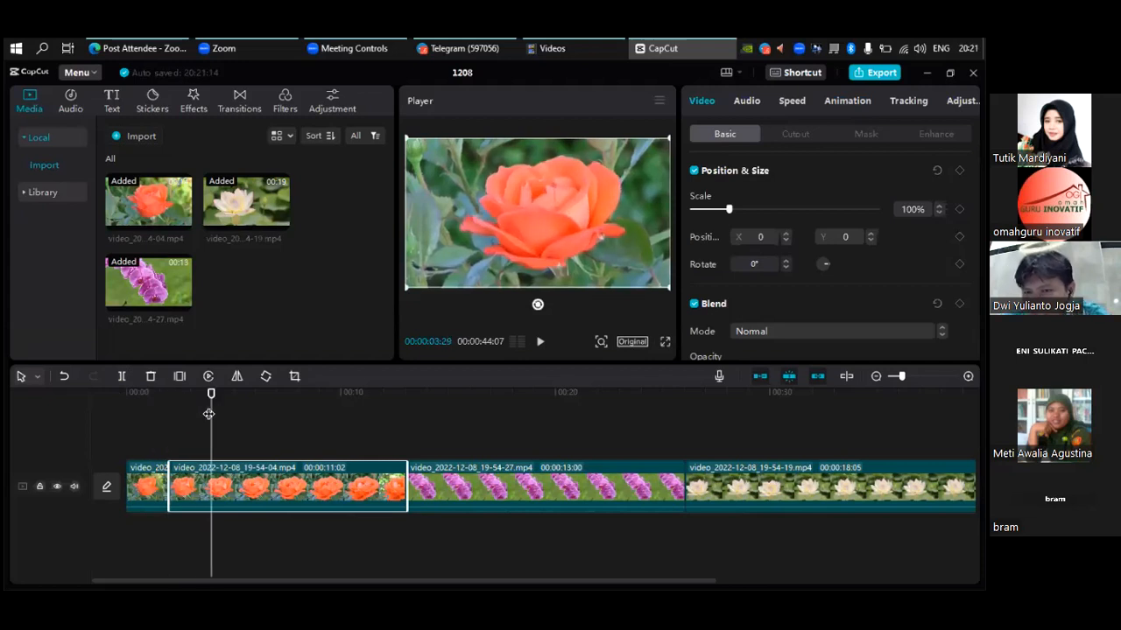
pyautogui.click(153, 481)
pyautogui.click(146, 486)
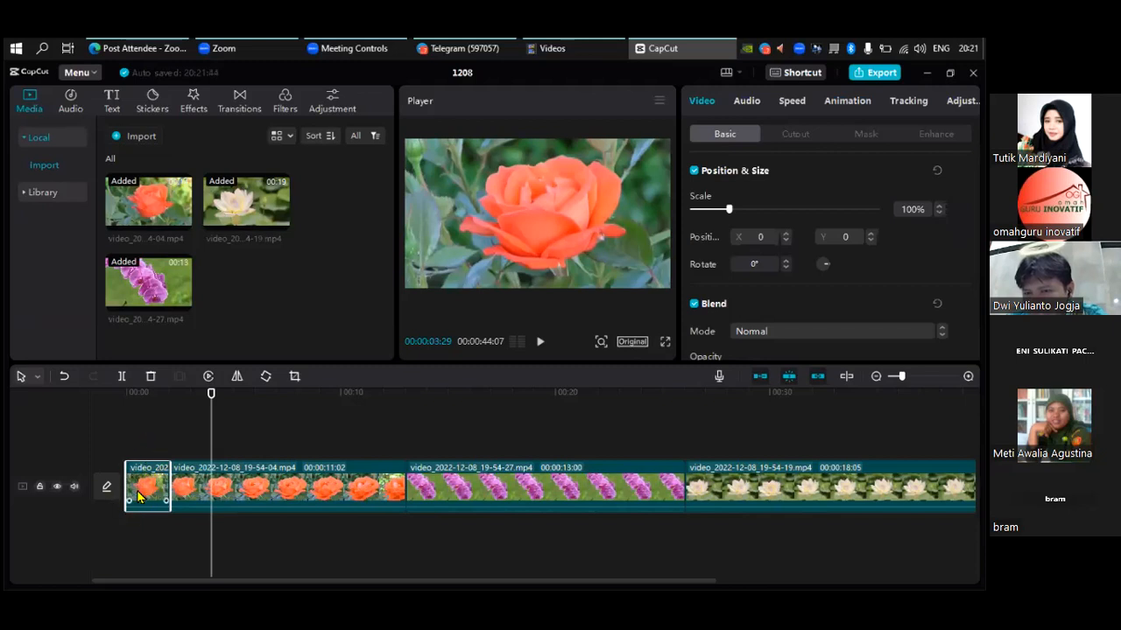
pyautogui.click(150, 377)
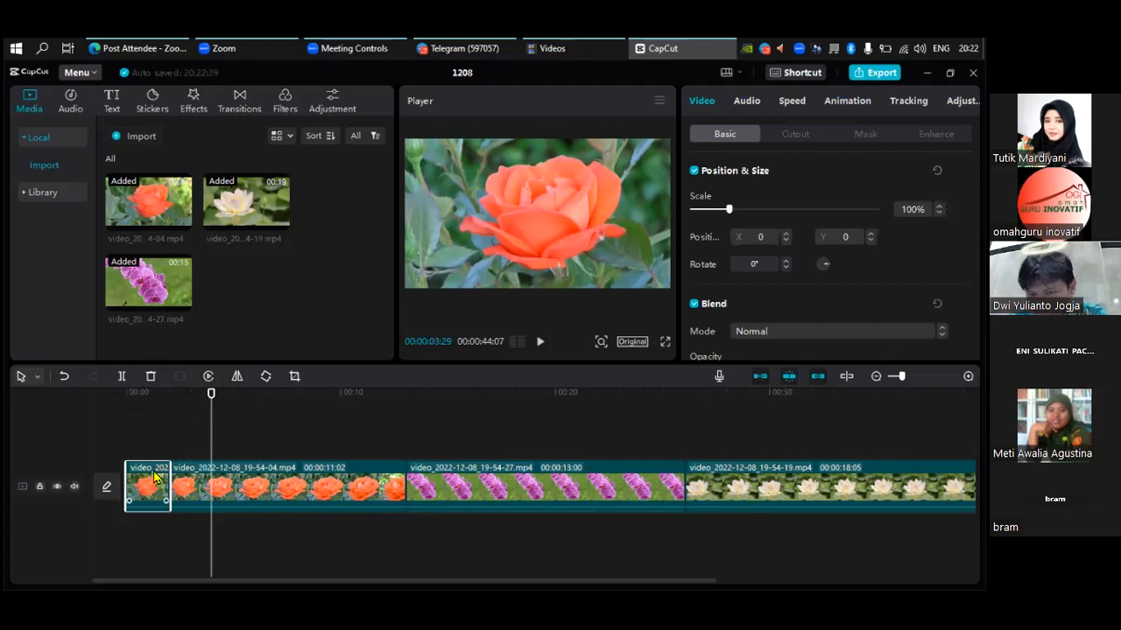
pyautogui.click(151, 376)
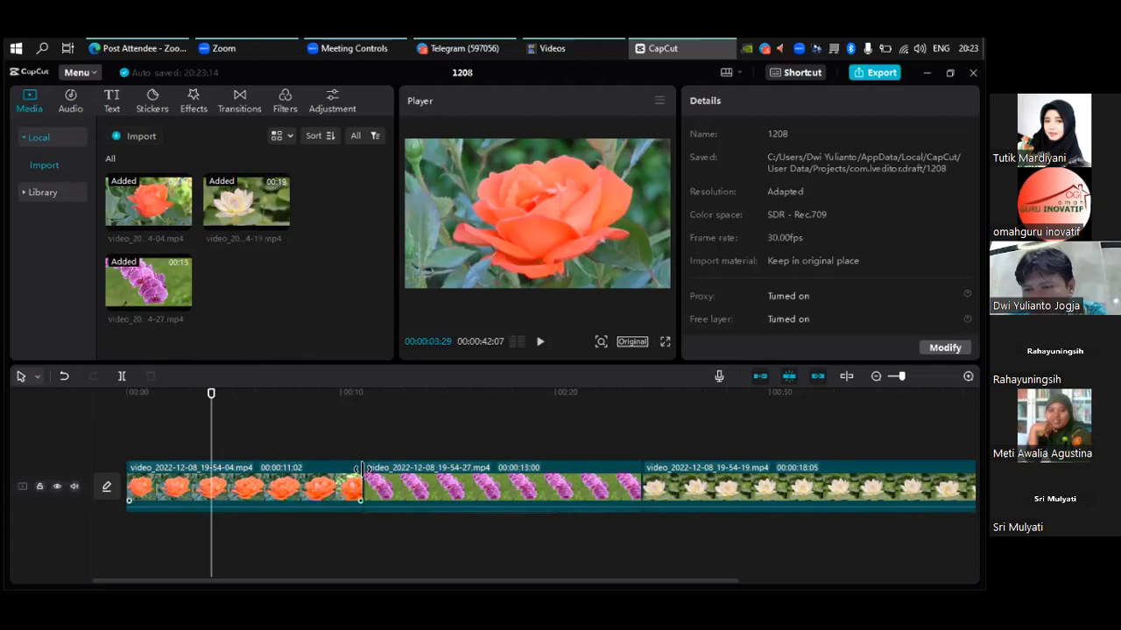
# - Inspect the rose, orchid and lotus clips on the main track by selecting each and checking frames around the rose-orchid cut
pyautogui.click(303, 477)
pyautogui.click(447, 473)
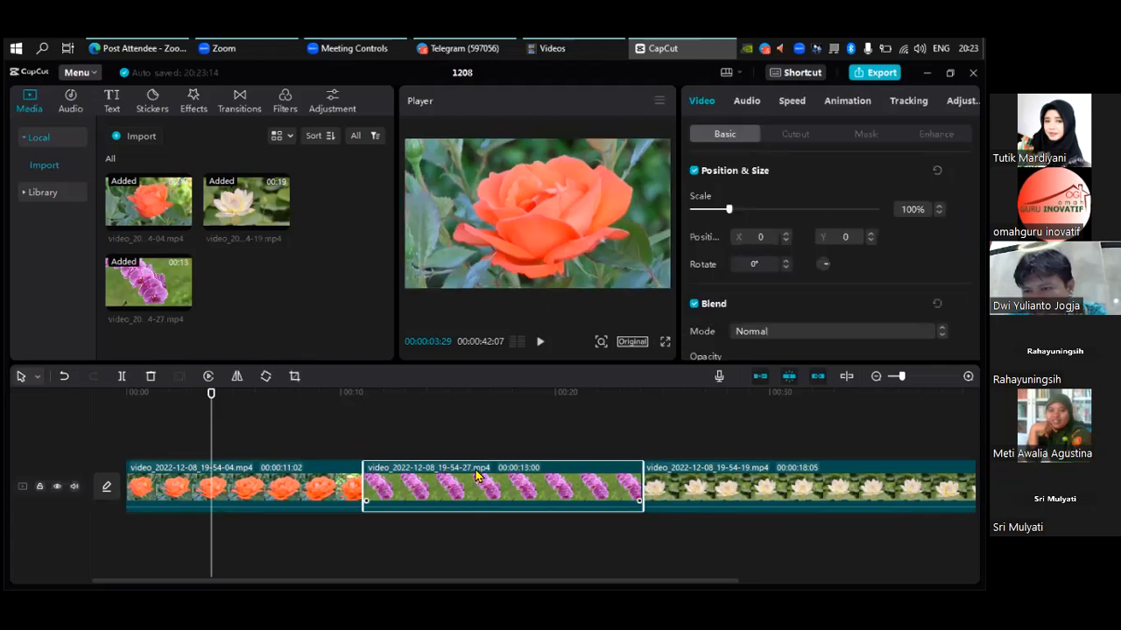
pyautogui.click(742, 481)
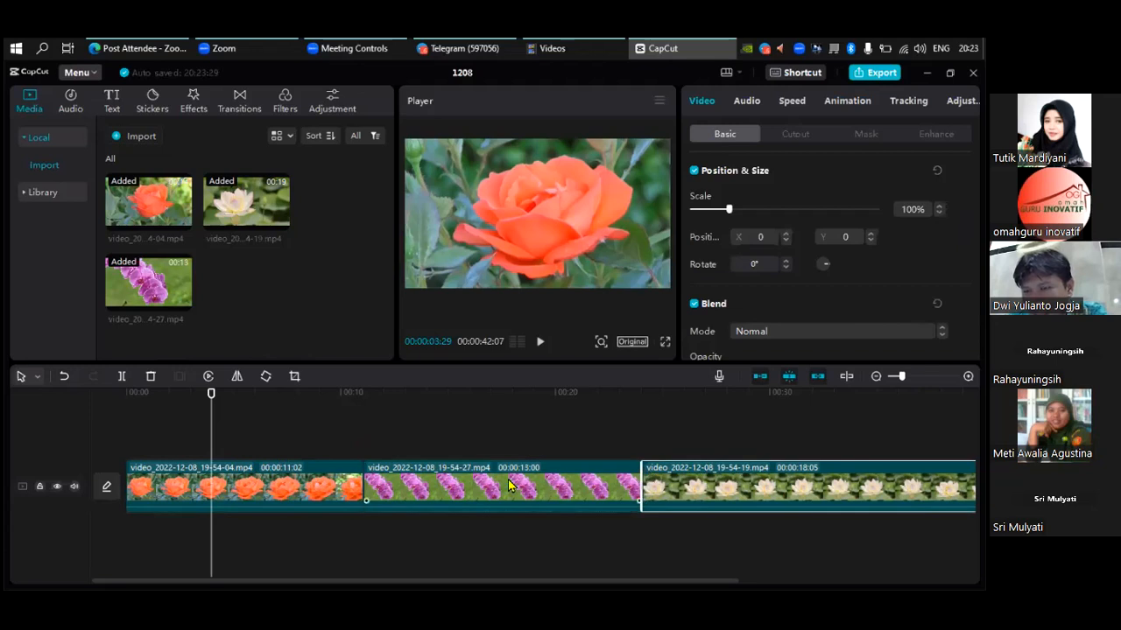
pyautogui.click(317, 442)
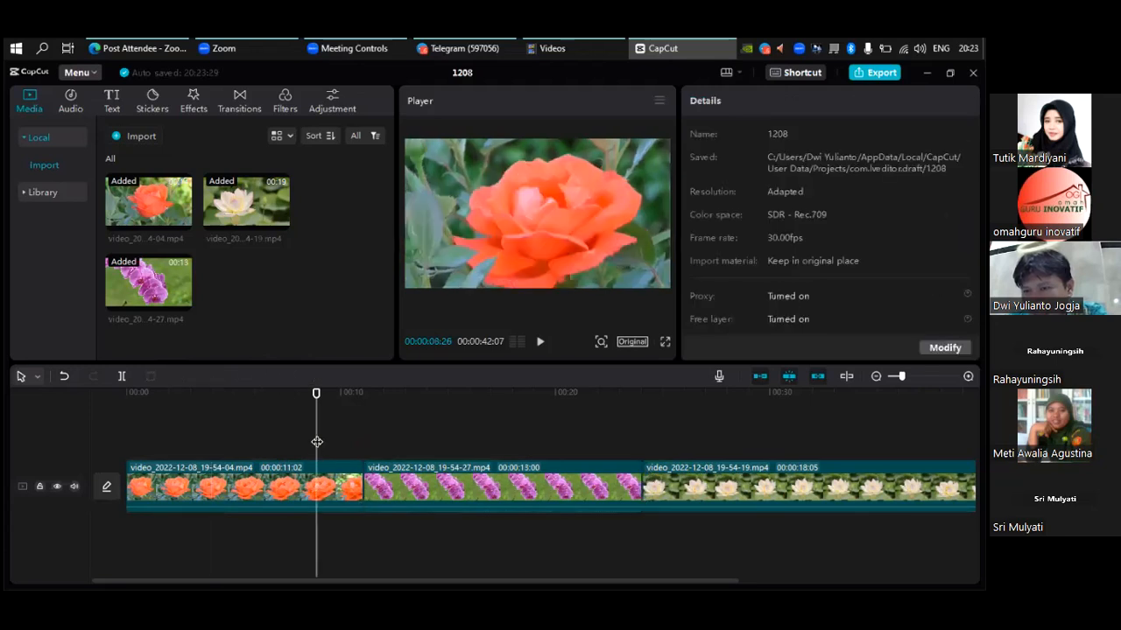
pyautogui.moveTo(280, 482); pyautogui.dragTo(155, 482)
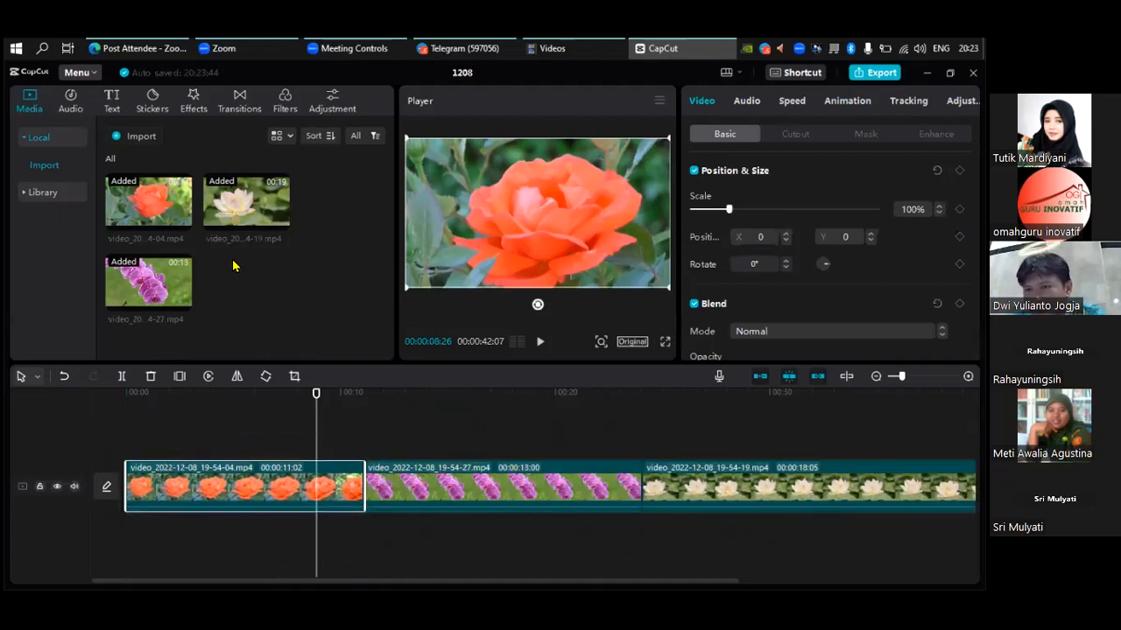
pyautogui.click(394, 444)
pyautogui.click(392, 445)
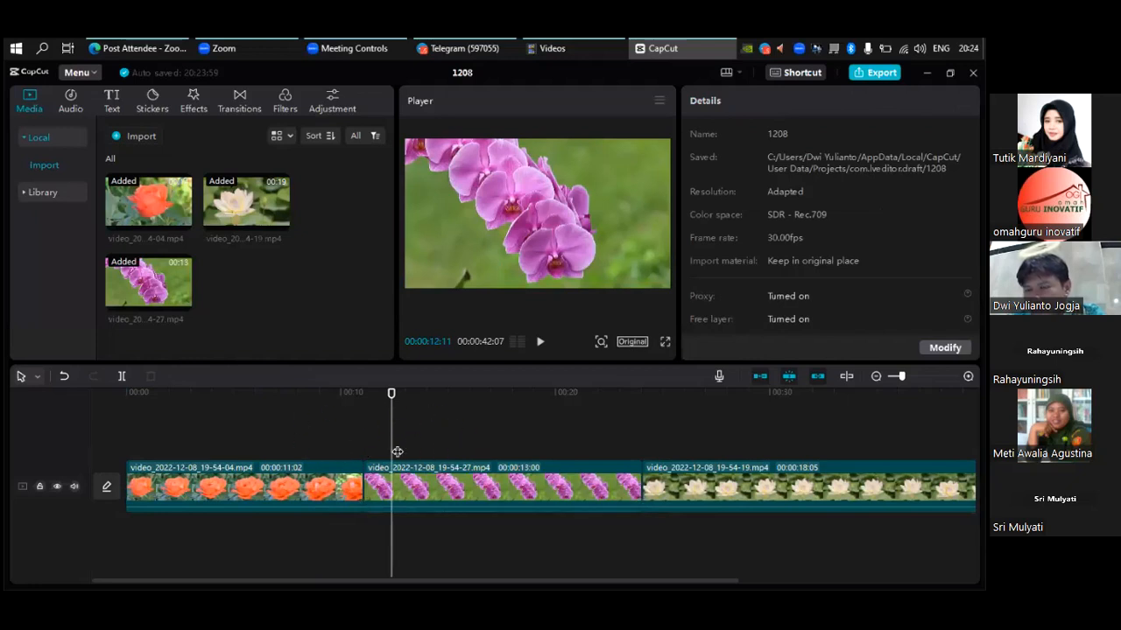
pyautogui.click(308, 413)
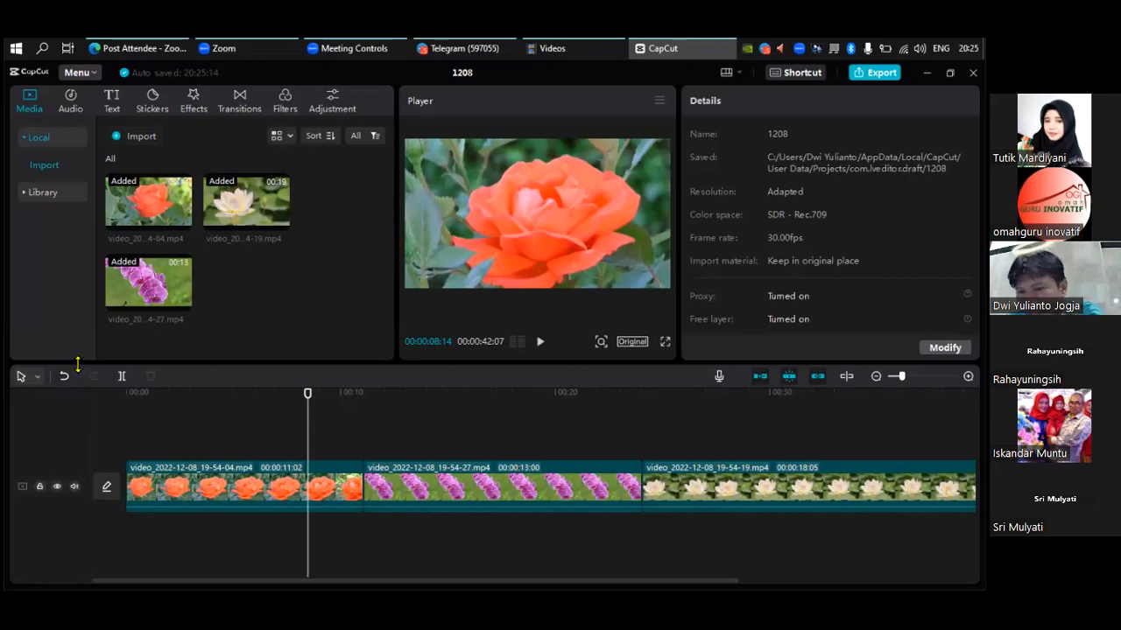
# - Undo the deletion of the rose clip's opening segment and delete that segment again
pyautogui.hotkey('ctrl', 'z')
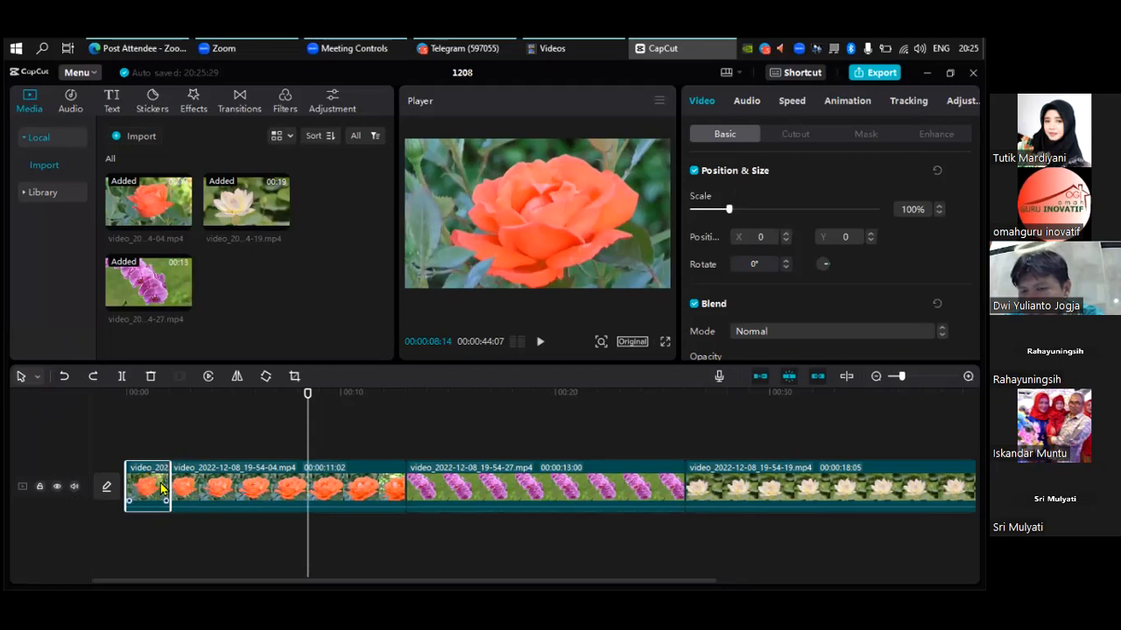
pyautogui.click(150, 377)
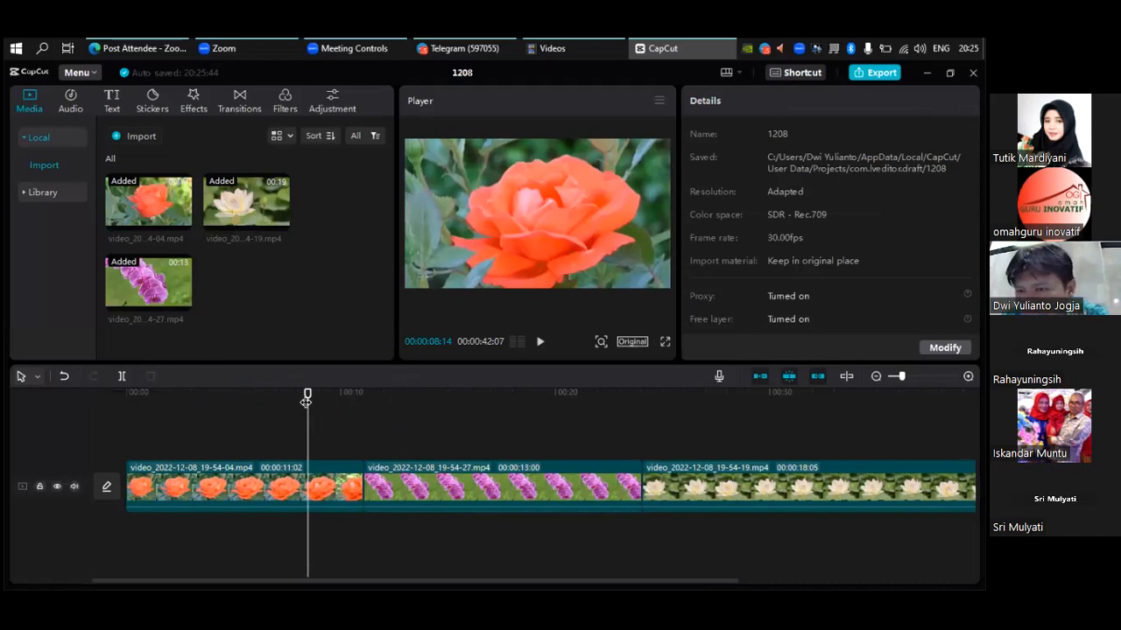
# - Move the playhead to the cut between the rose and orchid clips at 00:00:11:02
pyautogui.moveTo(306, 396); pyautogui.dragTo(363, 394)
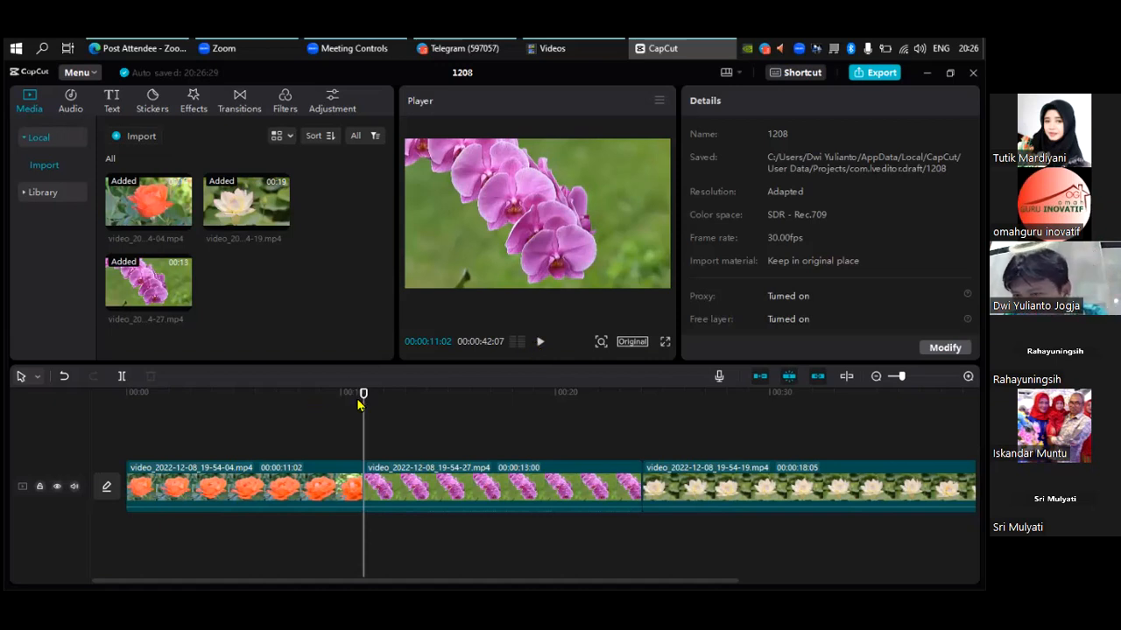
# - Split the orchid clip near its beginning, at 00:00:12:15 on the timeline
pyautogui.moveTo(363, 401); pyautogui.dragTo(393, 404)
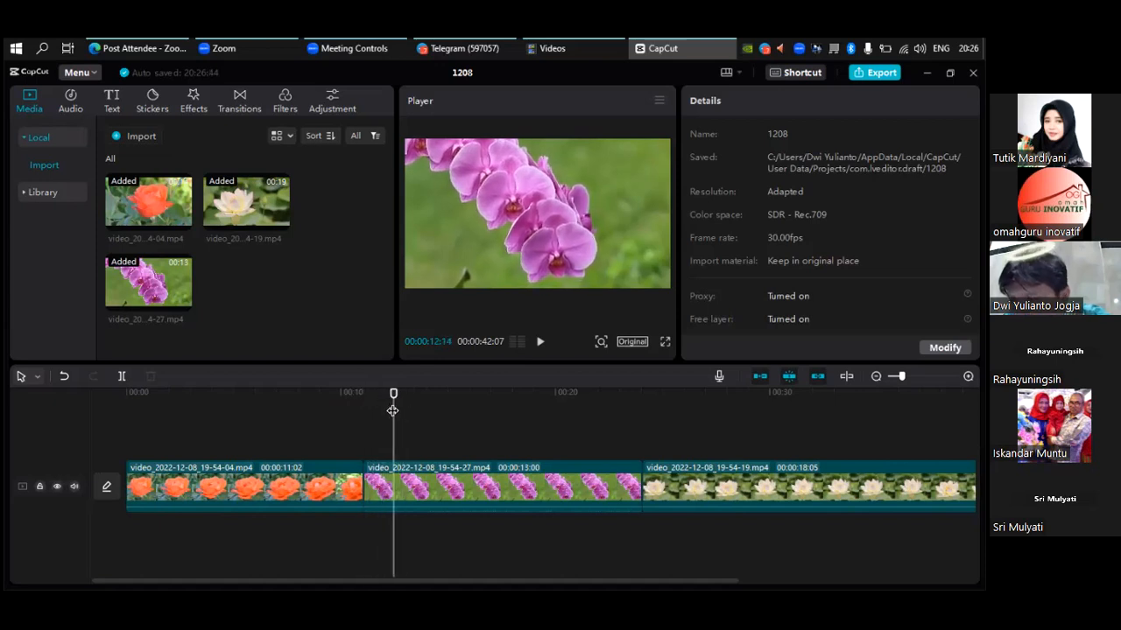
pyautogui.moveTo(393, 402); pyautogui.dragTo(390, 403)
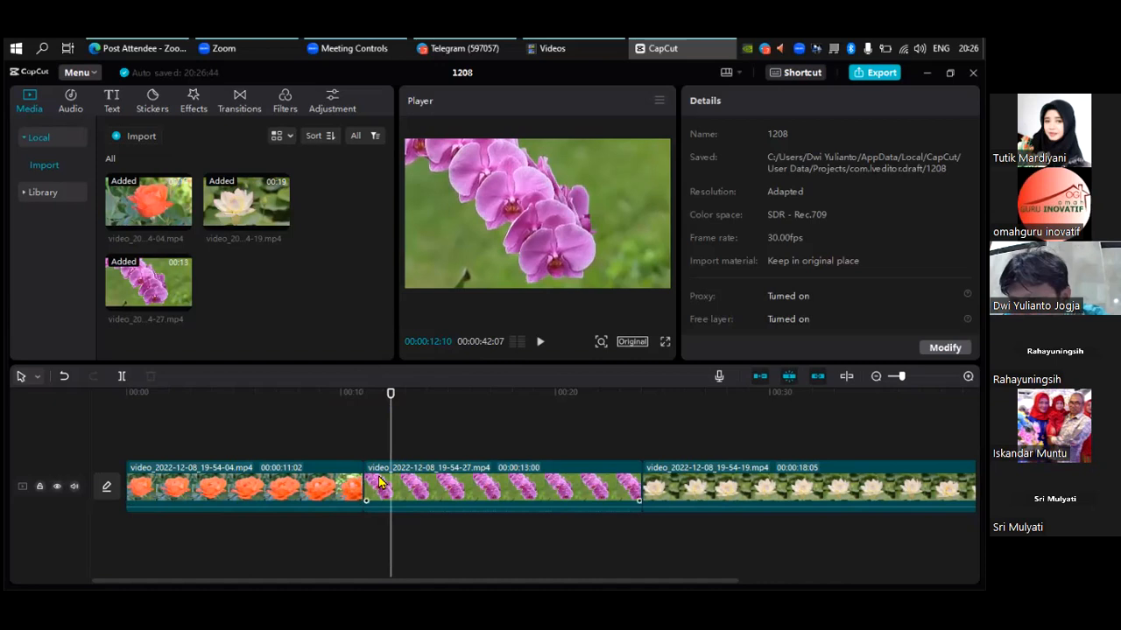
pyautogui.moveTo(394, 400); pyautogui.dragTo(396, 407)
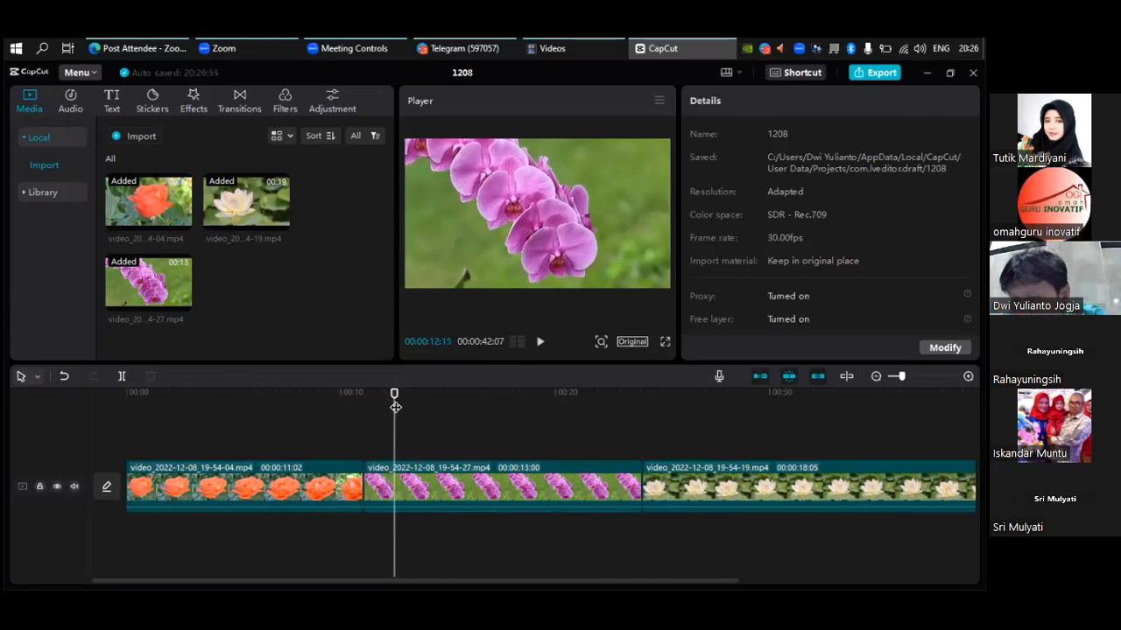
pyautogui.click(394, 486)
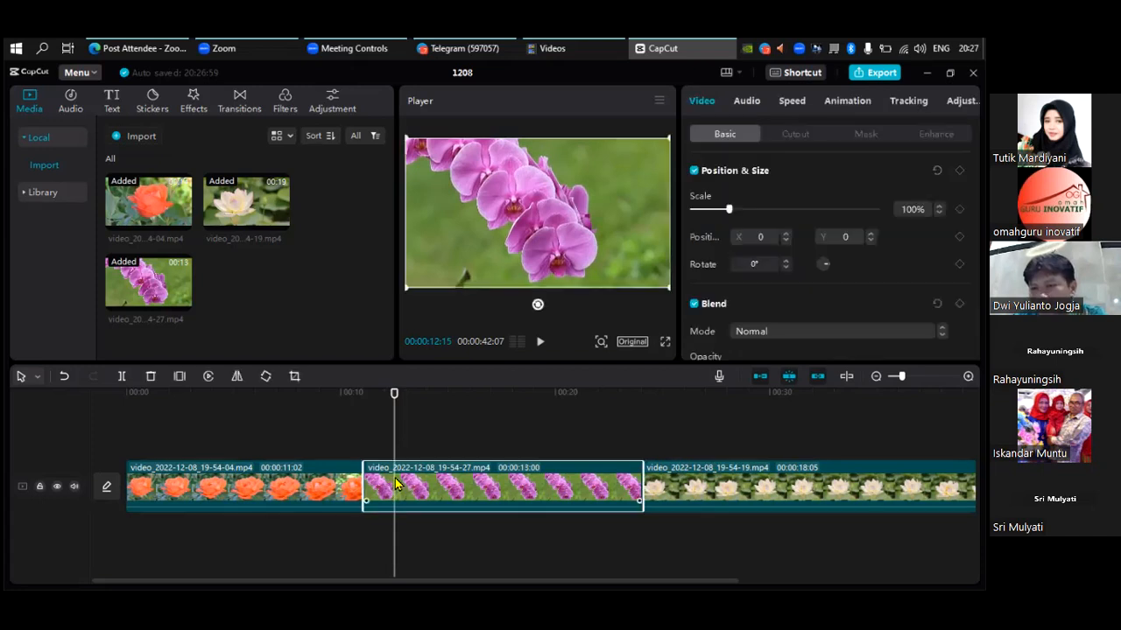
pyautogui.click(121, 376)
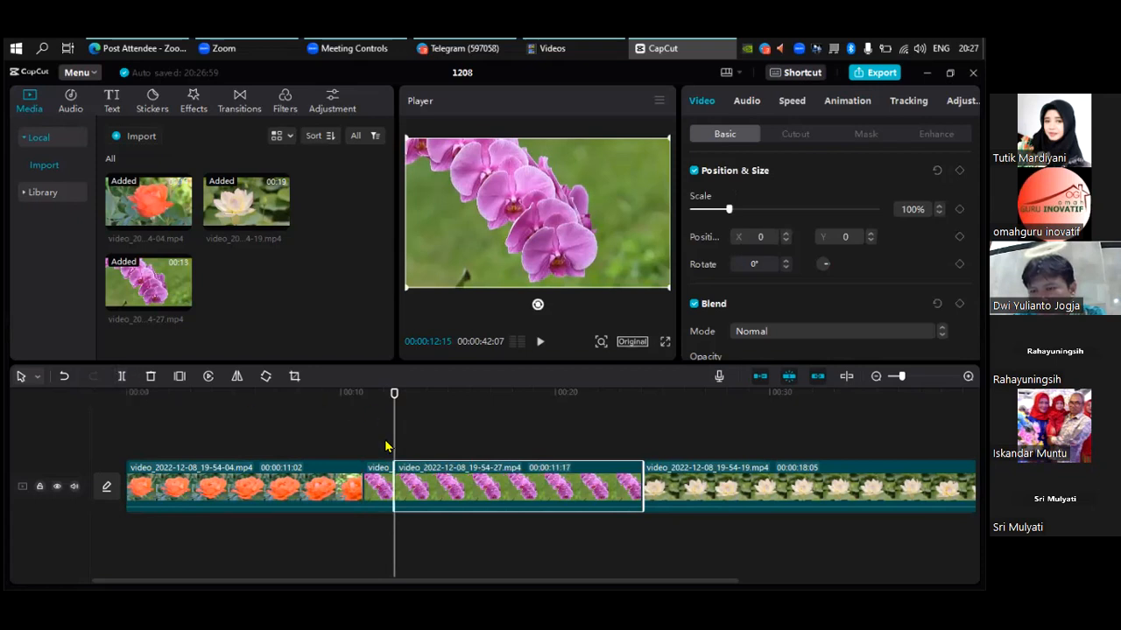
# - Delete the short opening segment of the split orchid clip
pyautogui.moveTo(394, 398); pyautogui.dragTo(452, 398)
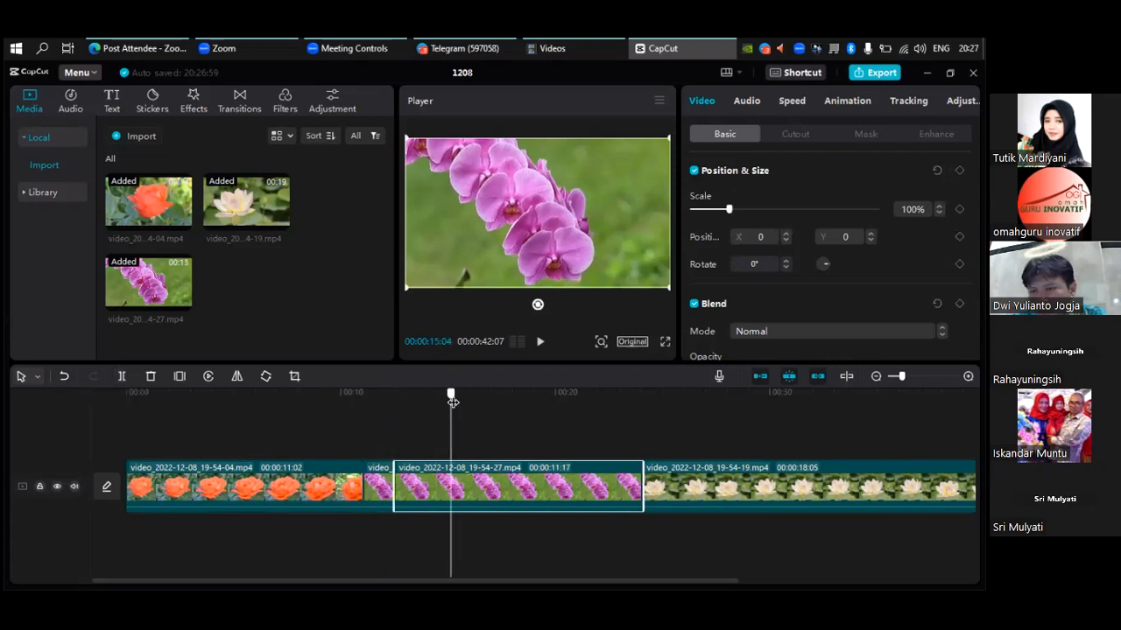
pyautogui.click(372, 469)
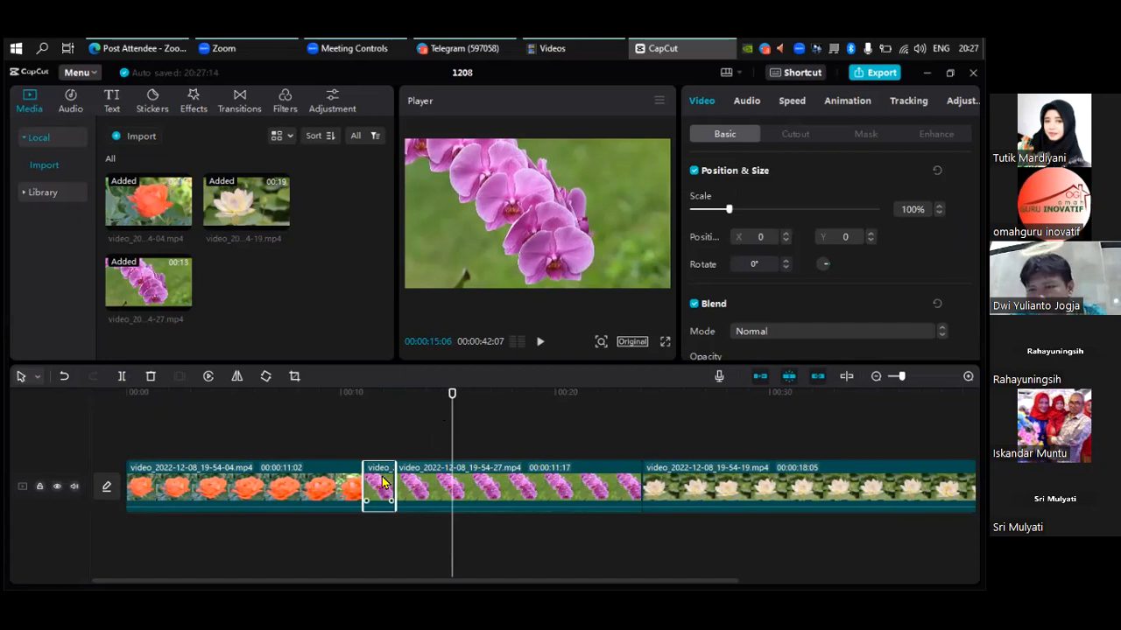
pyautogui.click(151, 376)
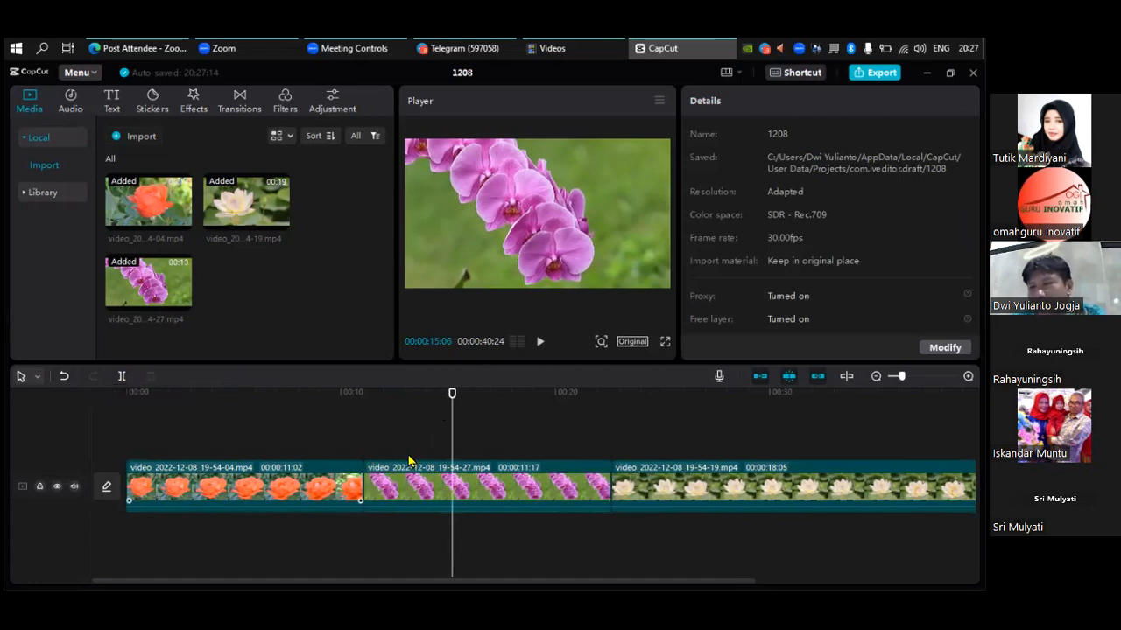
# - Split the lotus clip near its end, at 00:00:37:18 on the timeline
pyautogui.moveTo(496, 575); pyautogui.dragTo(616, 575)
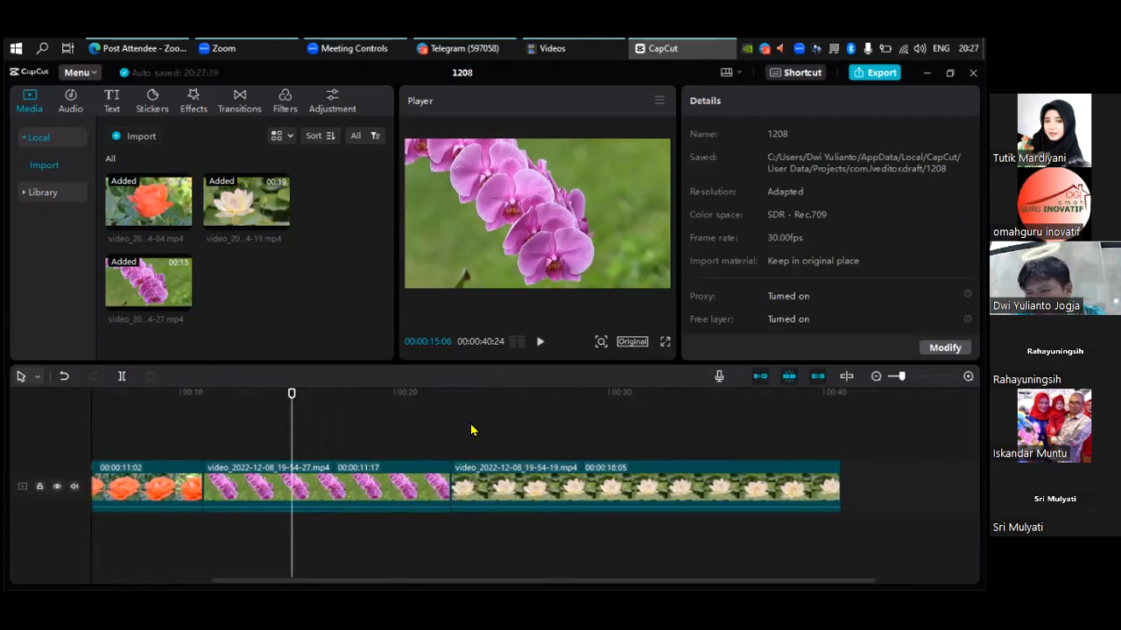
pyautogui.click(458, 393)
pyautogui.moveTo(458, 393); pyautogui.dragTo(452, 393)
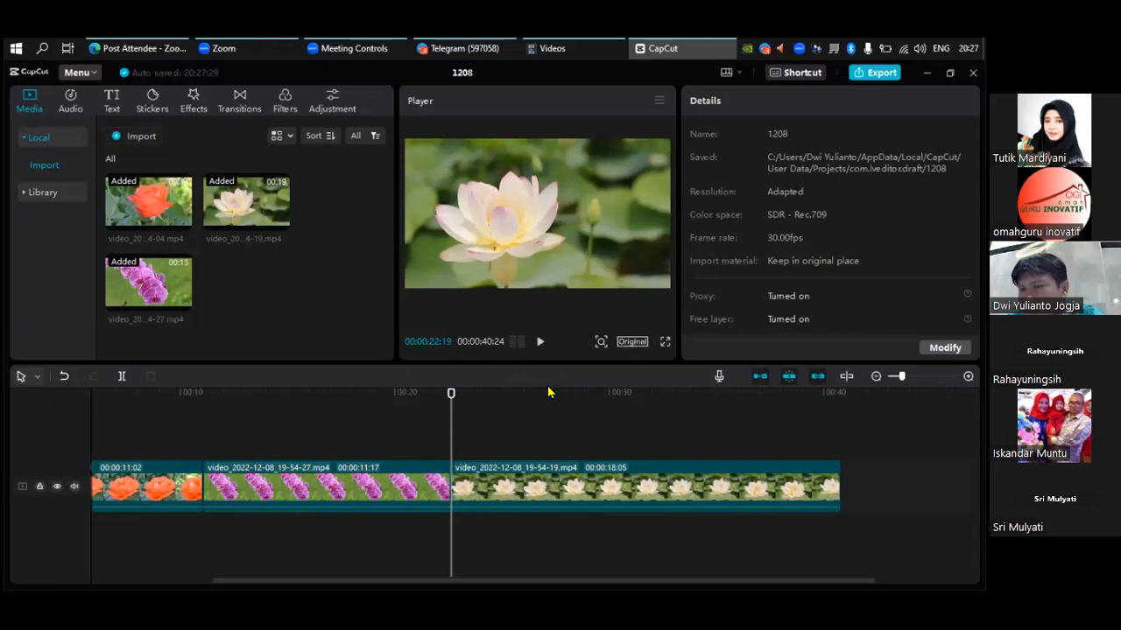
pyautogui.click(820, 473)
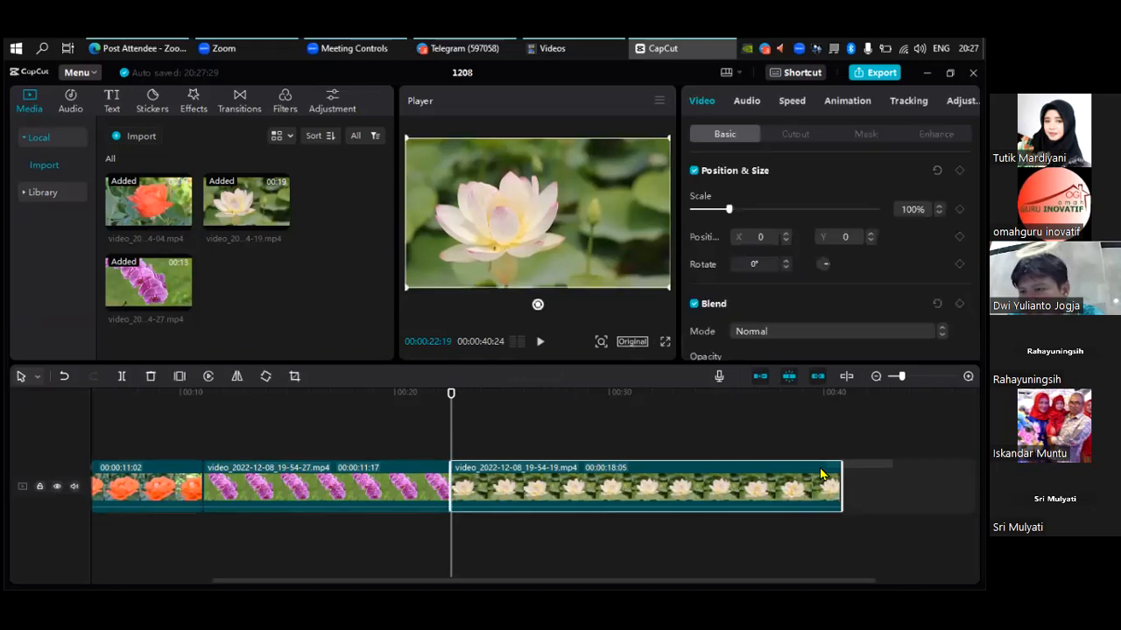
pyautogui.click(787, 396)
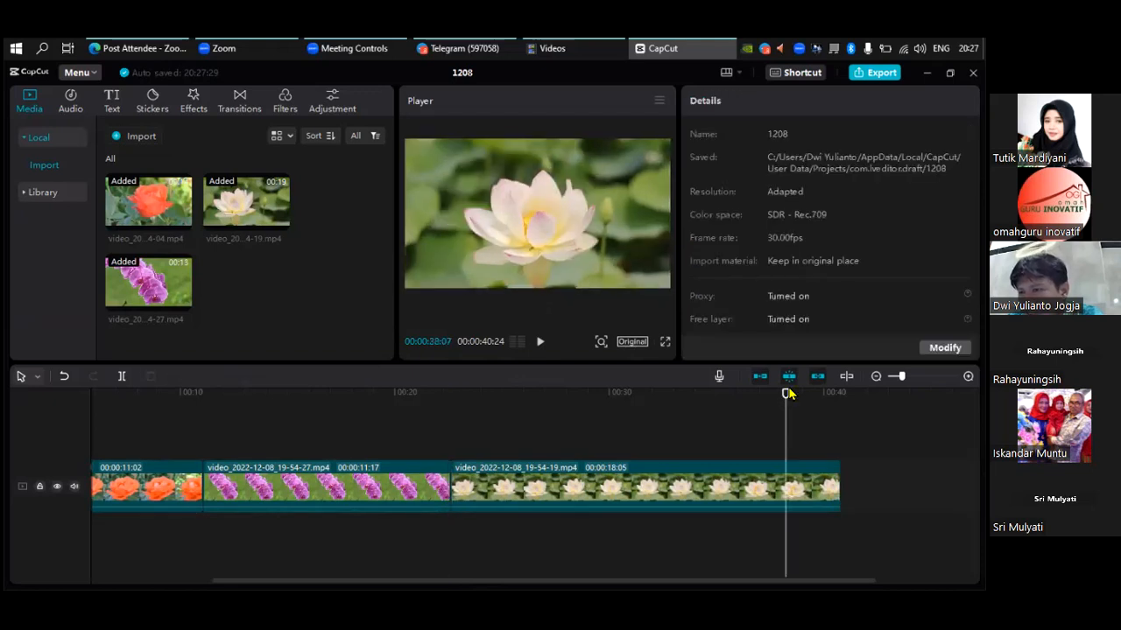
pyautogui.moveTo(787, 402); pyautogui.dragTo(772, 402)
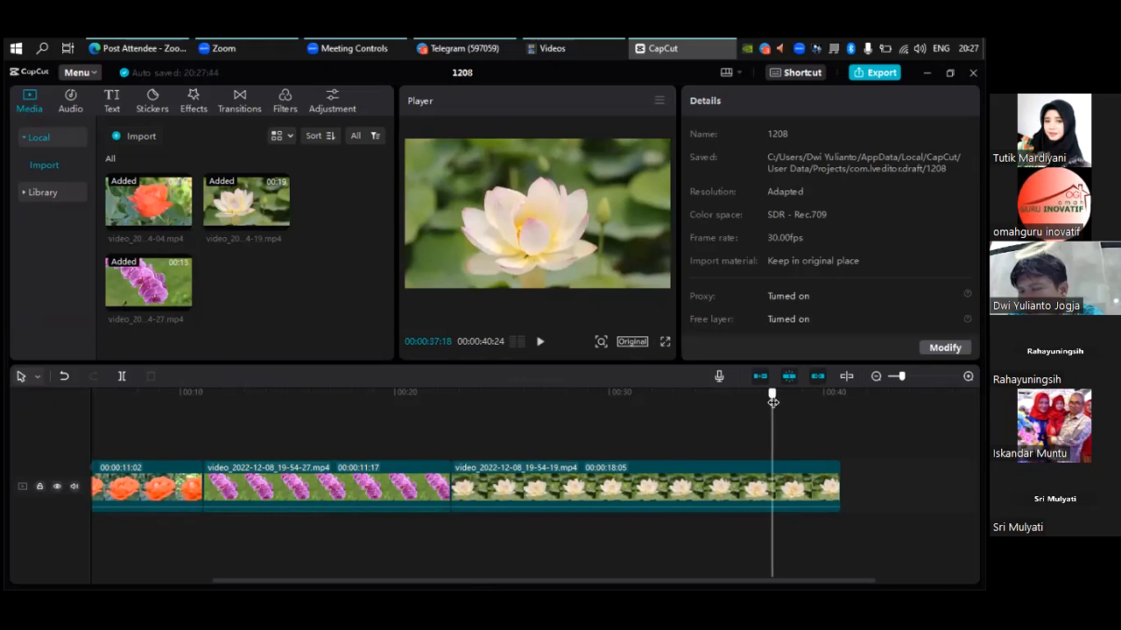
pyautogui.moveTo(772, 401); pyautogui.dragTo(772, 402)
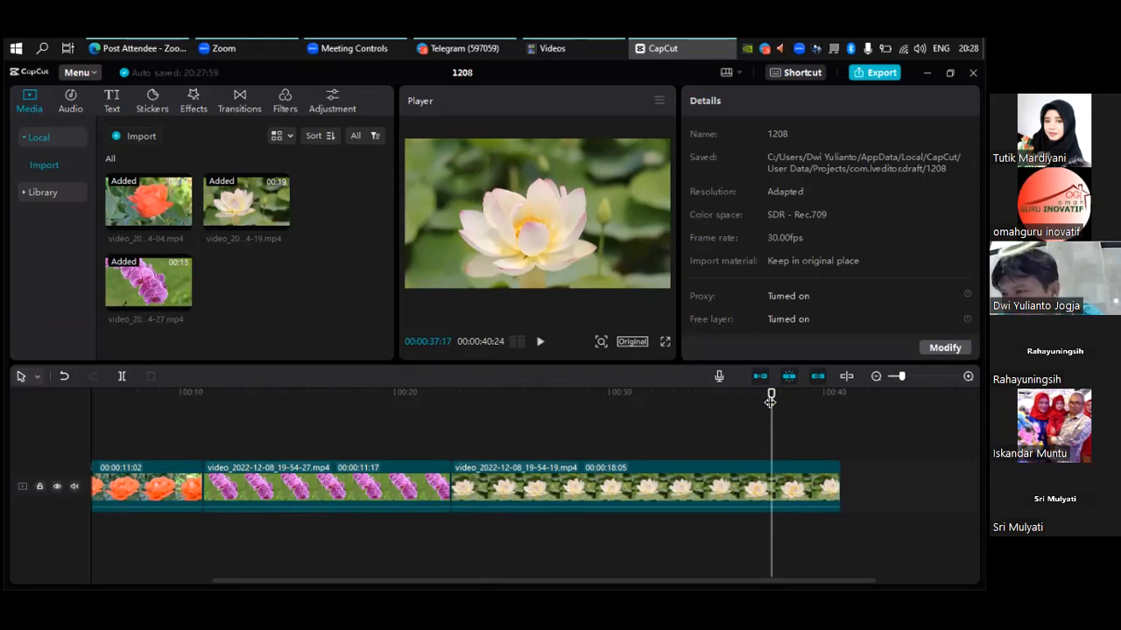
pyautogui.moveTo(773, 398); pyautogui.dragTo(773, 425)
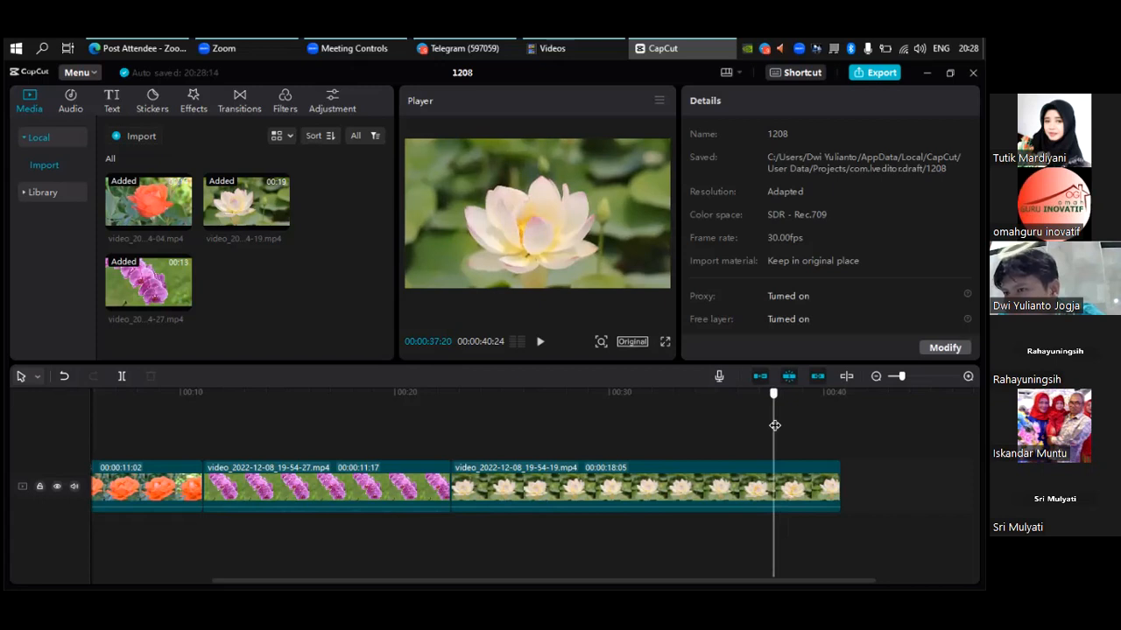
pyautogui.moveTo(774, 425); pyautogui.dragTo(773, 429)
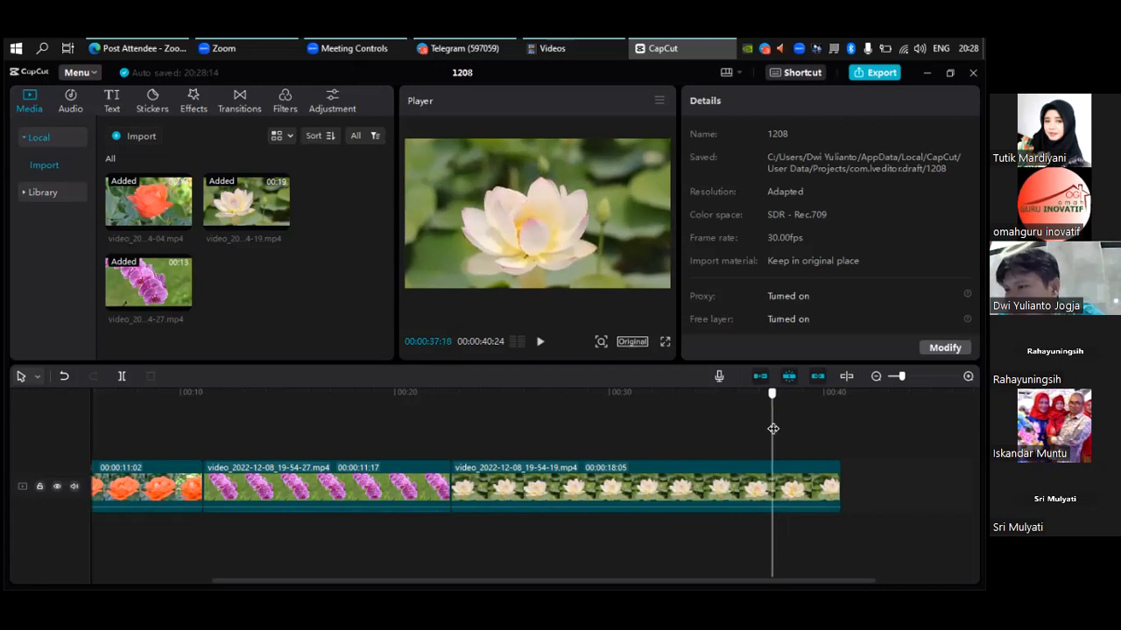
pyautogui.click(779, 485)
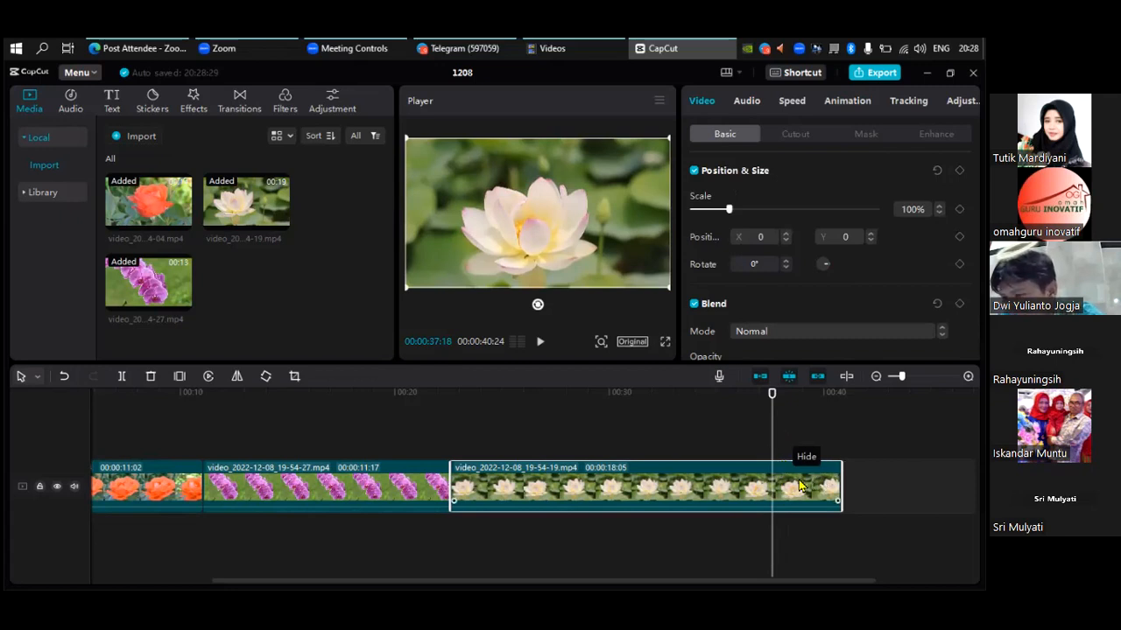
pyautogui.click(121, 377)
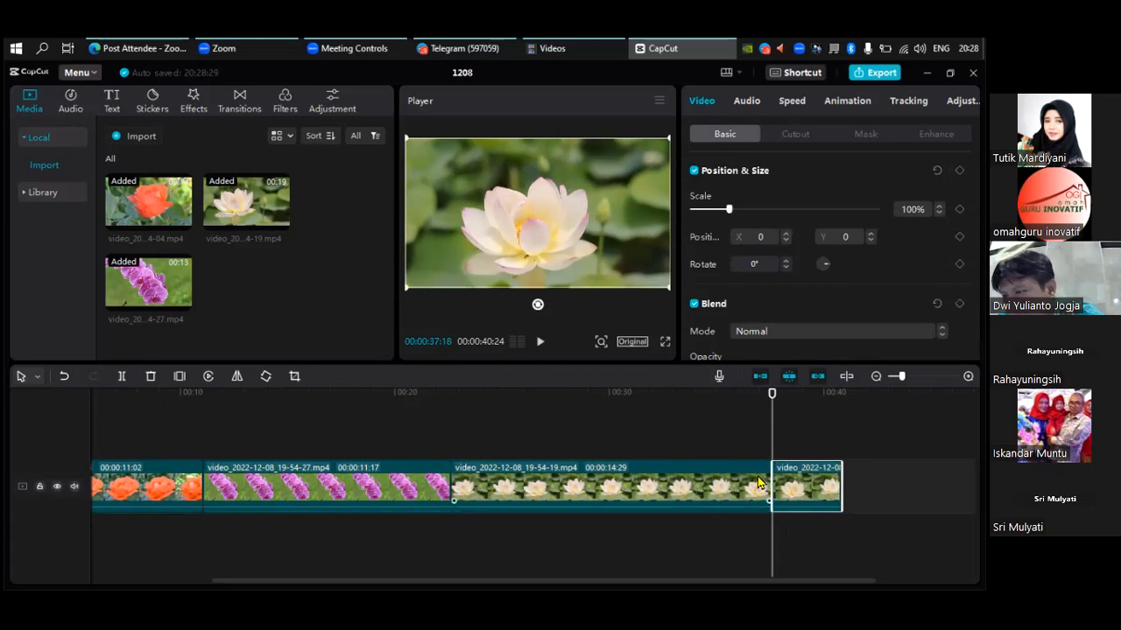
# - Delete the short closing segment of the split lotus clip
pyautogui.click(687, 431)
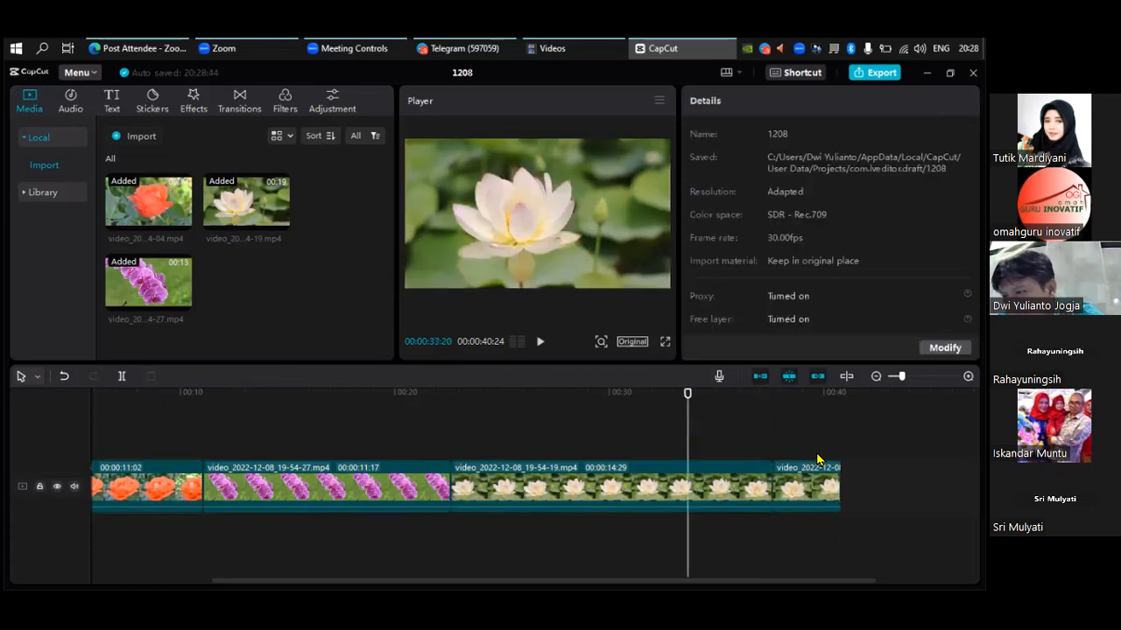
pyautogui.click(799, 481)
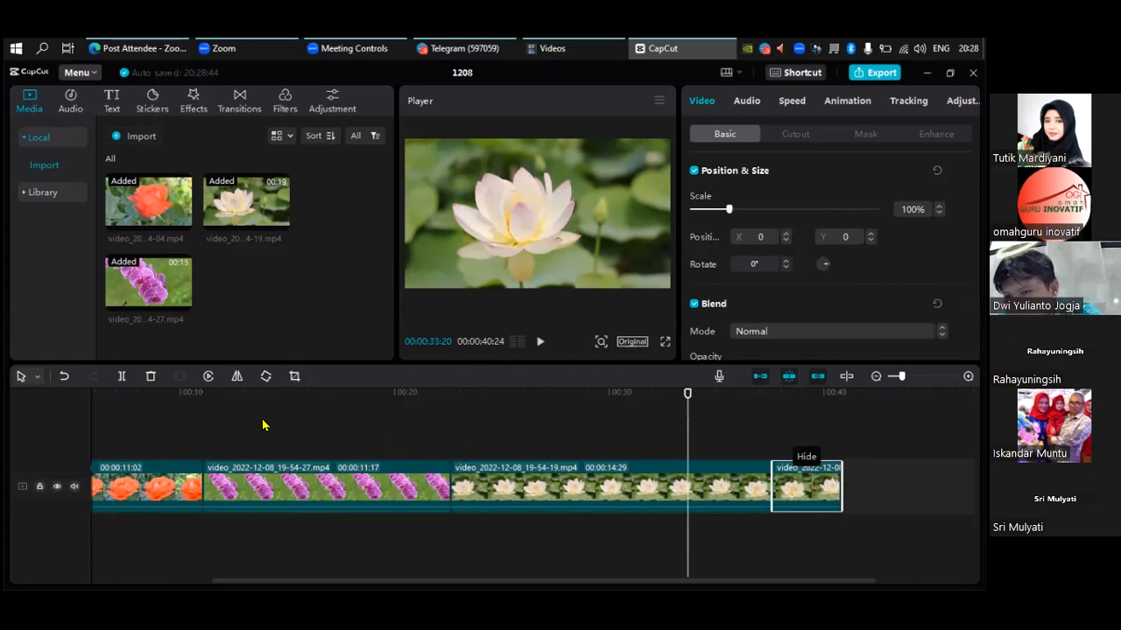
pyautogui.click(148, 378)
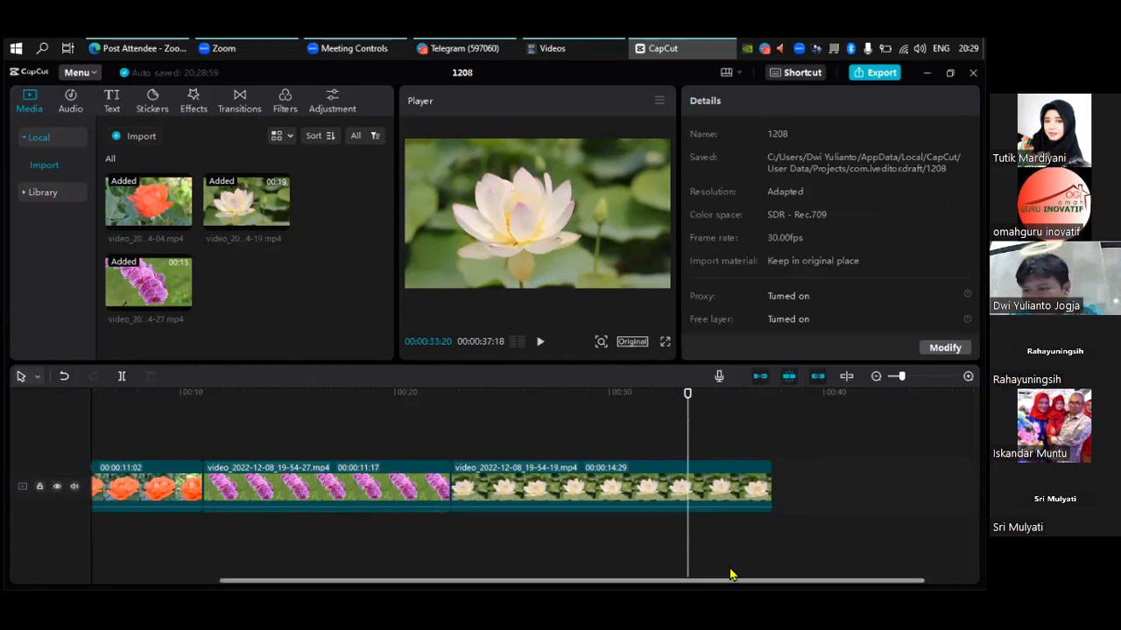
# - Review the trimmed rose, orchid and lotus clips by scrubbing the lotus clip to 00:00:35:11 and selecting each clip in turn
pyautogui.hscroll(-5, 671, 574)
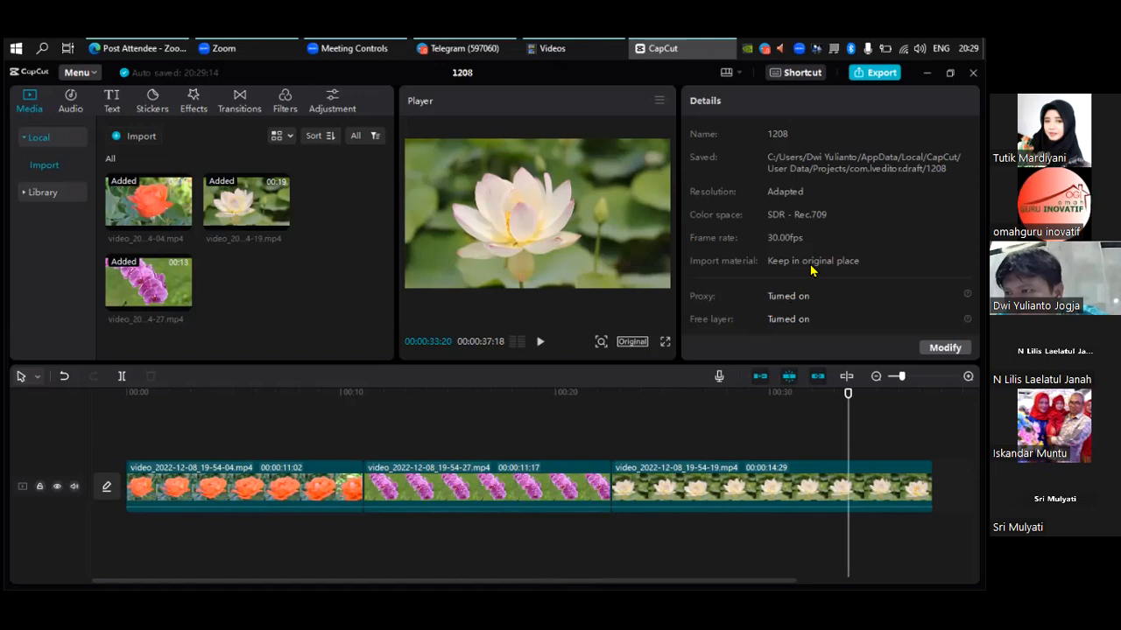
pyautogui.click(767, 486)
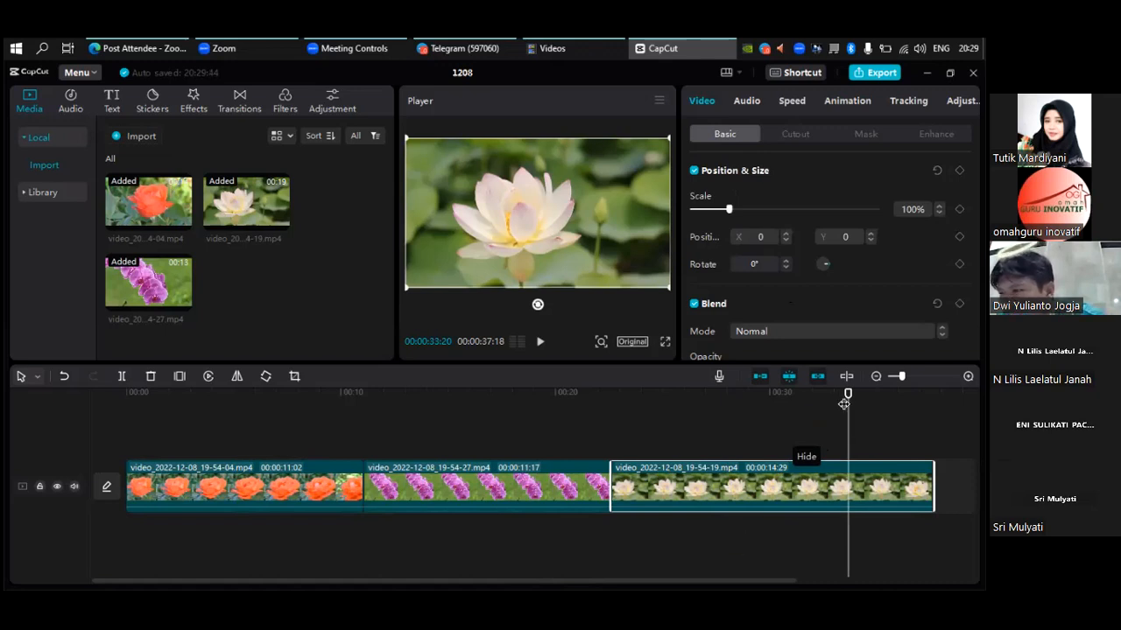
pyautogui.moveTo(847, 395); pyautogui.dragTo(882, 417)
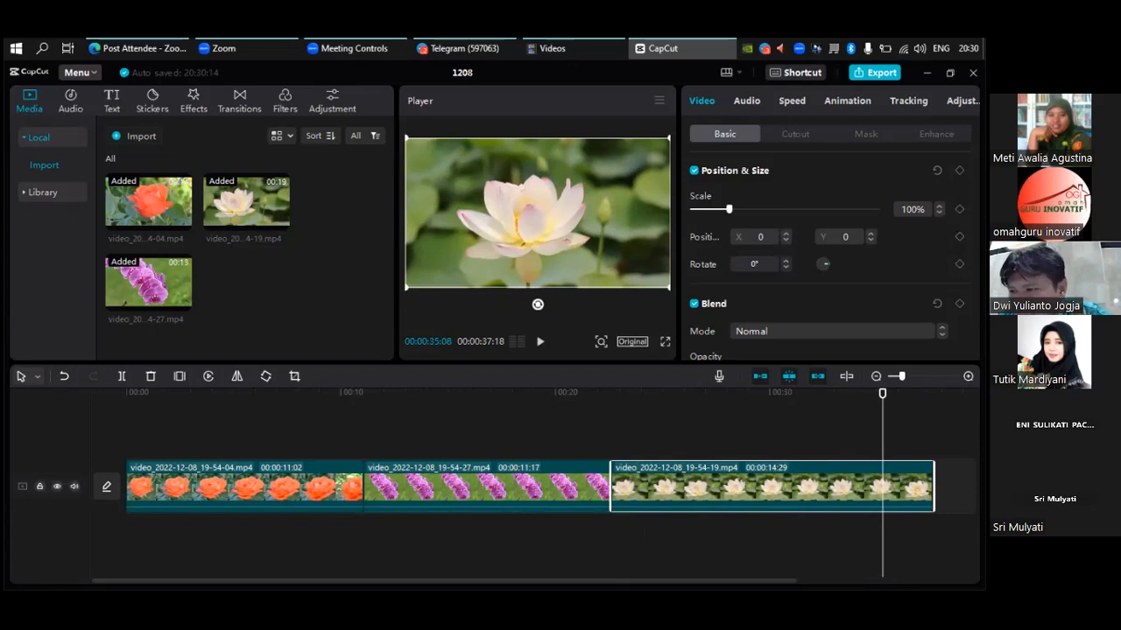
pyautogui.moveTo(883, 393)
pyautogui.mouseDown()
pyautogui.moveTo(932, 393)
pyautogui.moveTo(885, 393)
pyautogui.mouseUp()
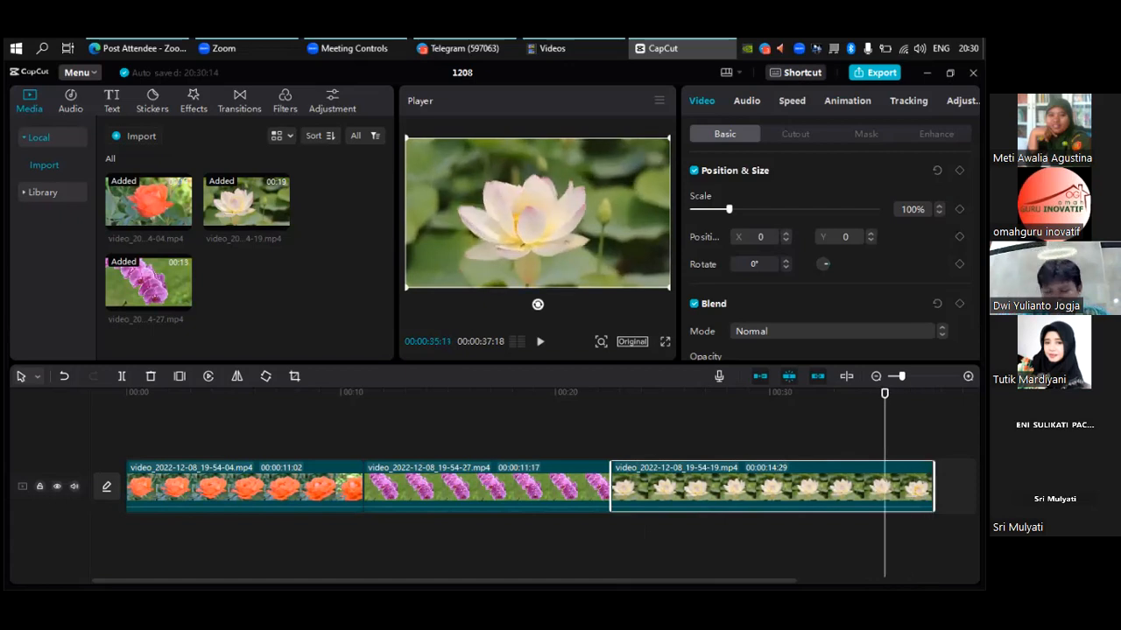
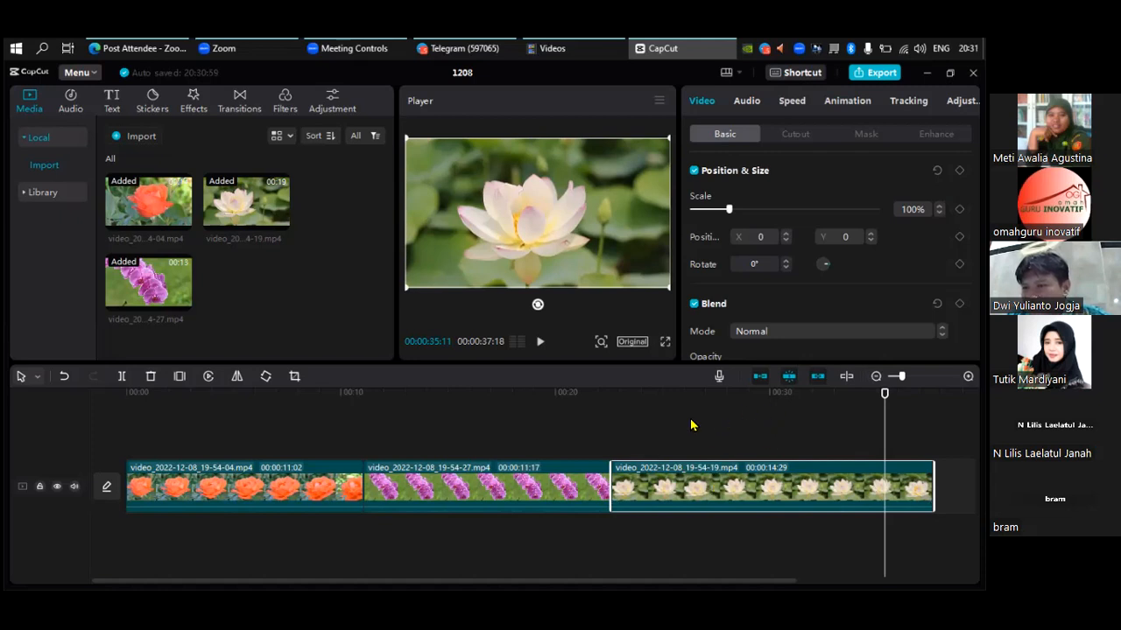
pyautogui.click(303, 477)
pyautogui.click(492, 484)
pyautogui.click(745, 496)
pyautogui.click(285, 478)
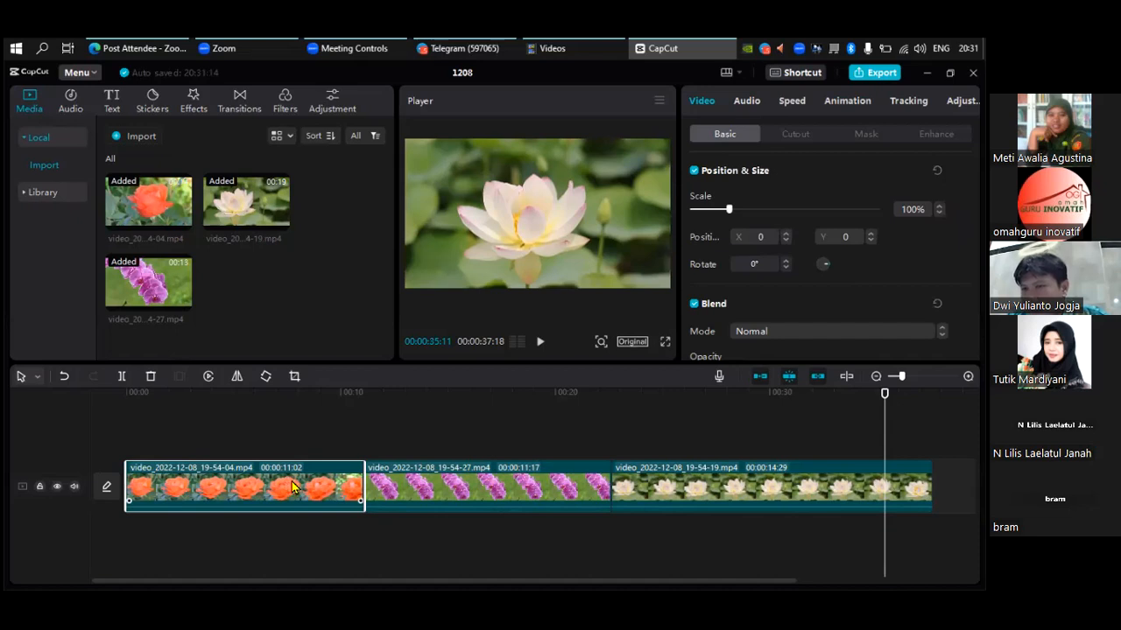
pyautogui.click(432, 485)
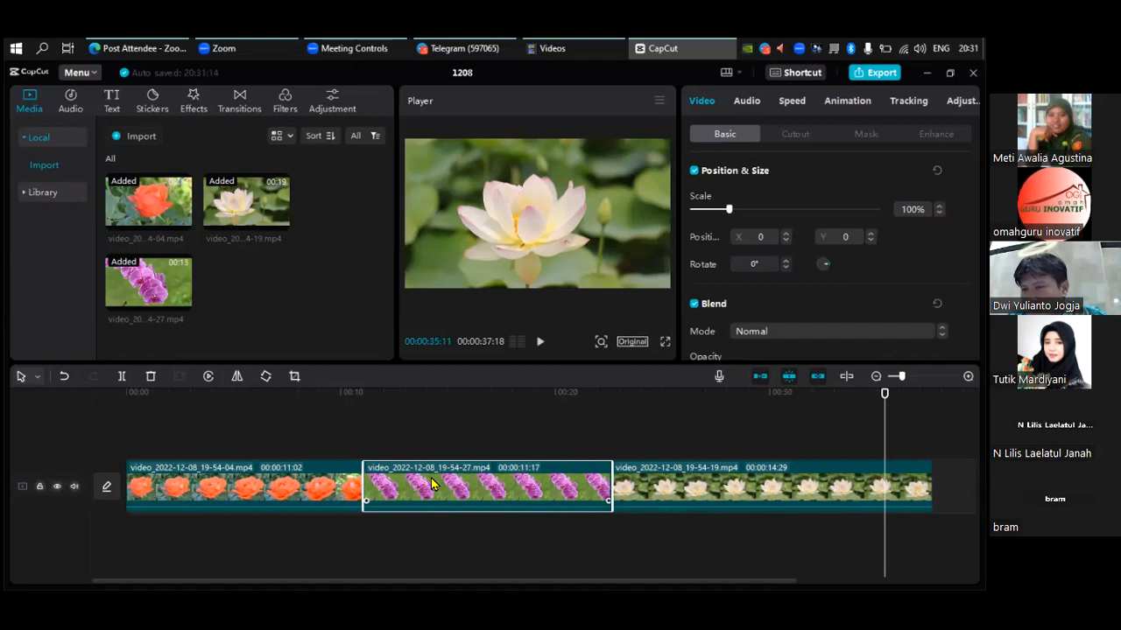
pyautogui.click(769, 482)
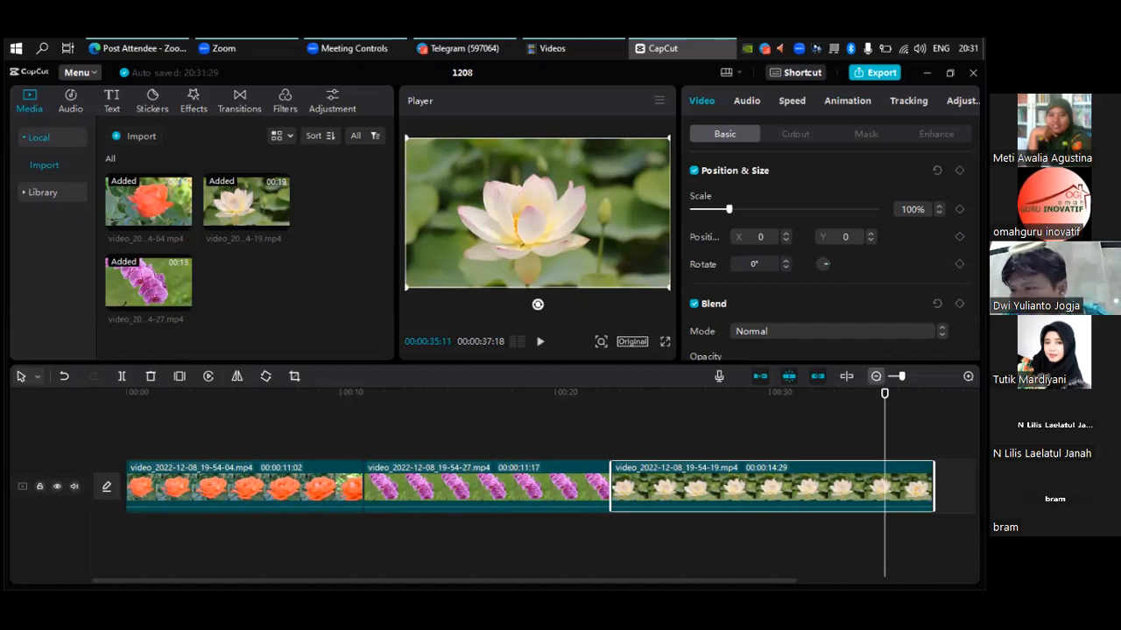
# - Split the lotus clip at 00:00:28:25 and again at 00:00:30:13 to isolate a short middle segment
pyautogui.click(698, 433)
pyautogui.moveTo(701, 434); pyautogui.dragTo(745, 439)
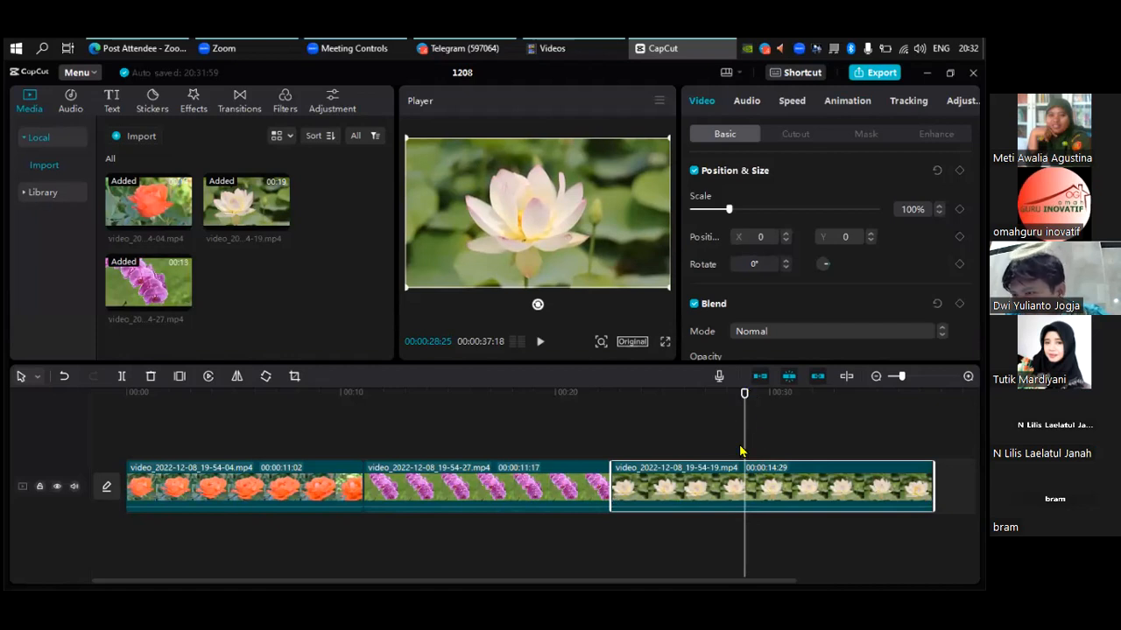
pyautogui.click(121, 376)
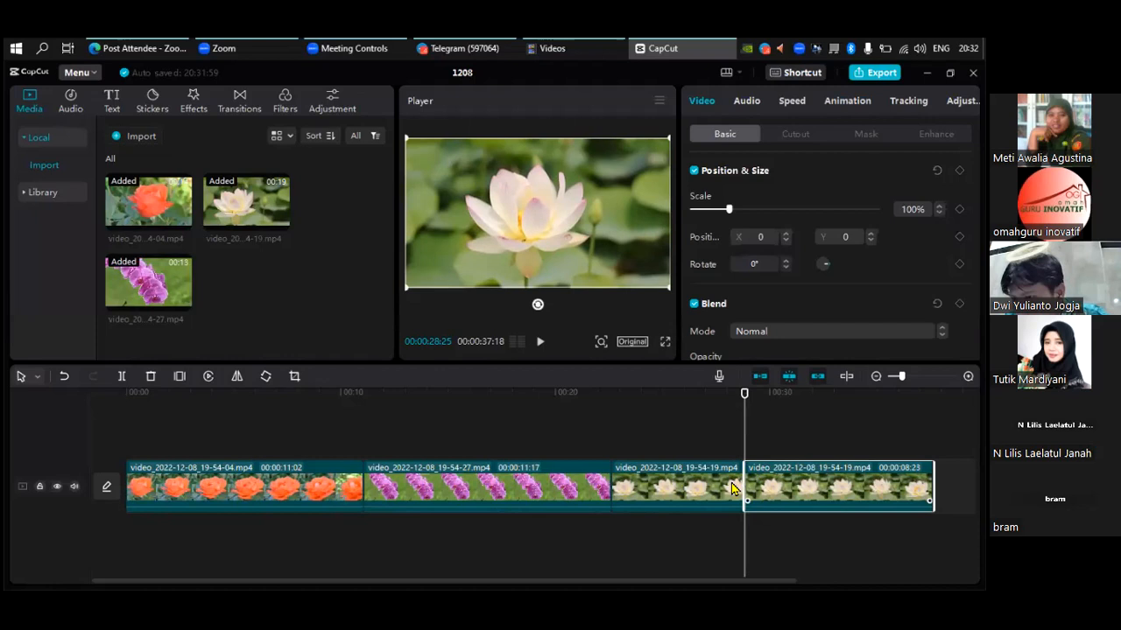
pyautogui.moveTo(745, 397); pyautogui.dragTo(781, 421)
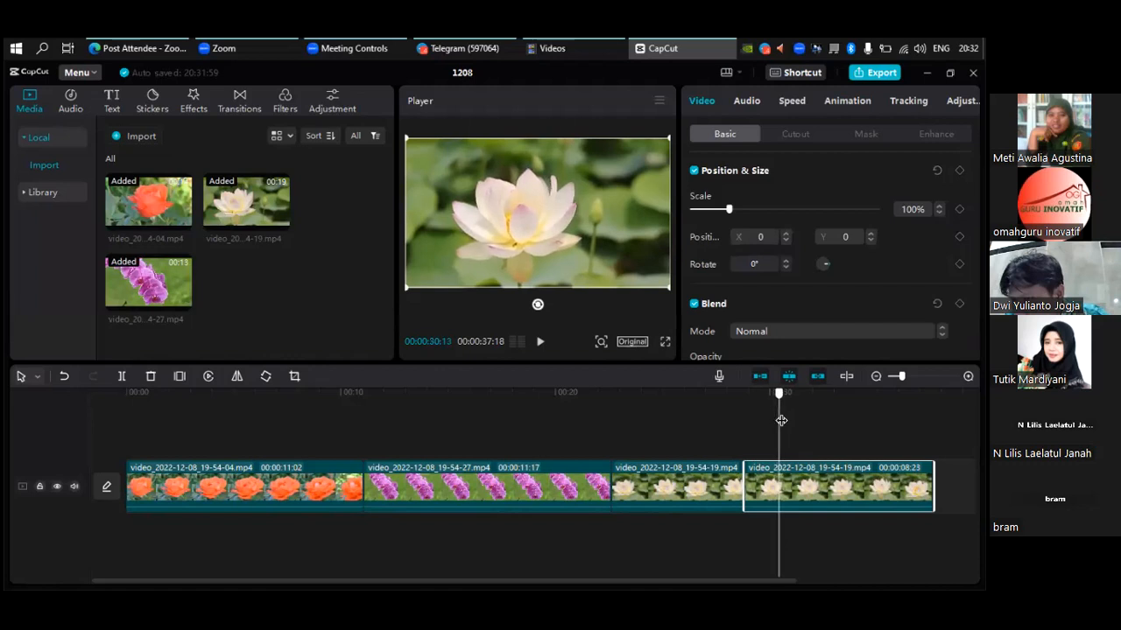
pyautogui.click(121, 377)
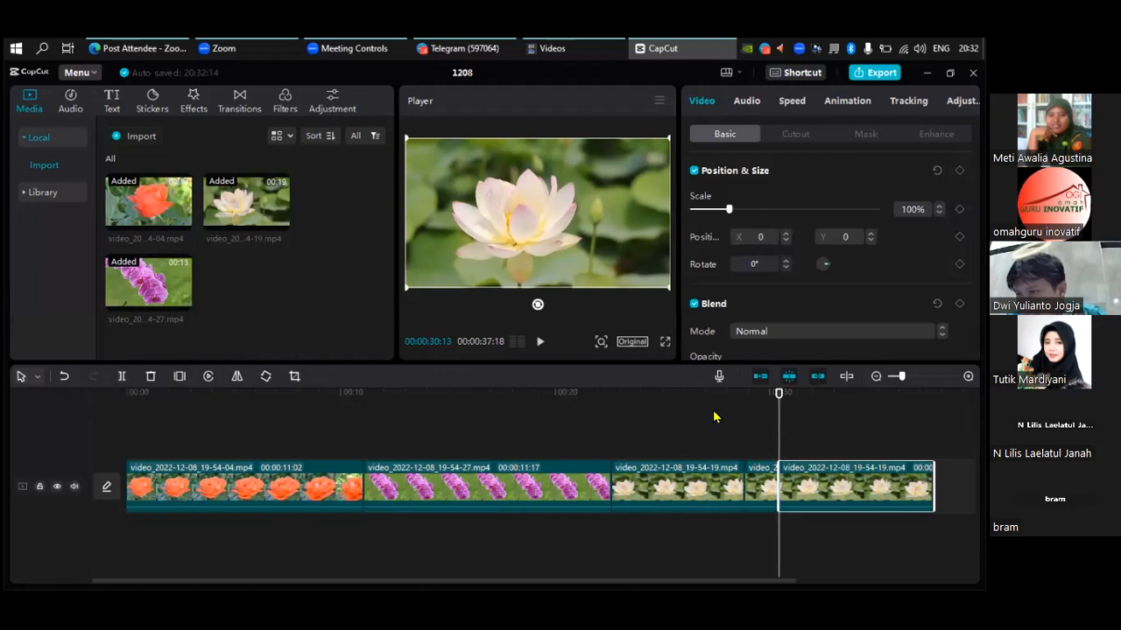
# - Undo the two splits that isolate a short middle segment of the lotus clip
pyautogui.moveTo(724, 410); pyautogui.dragTo(657, 400)
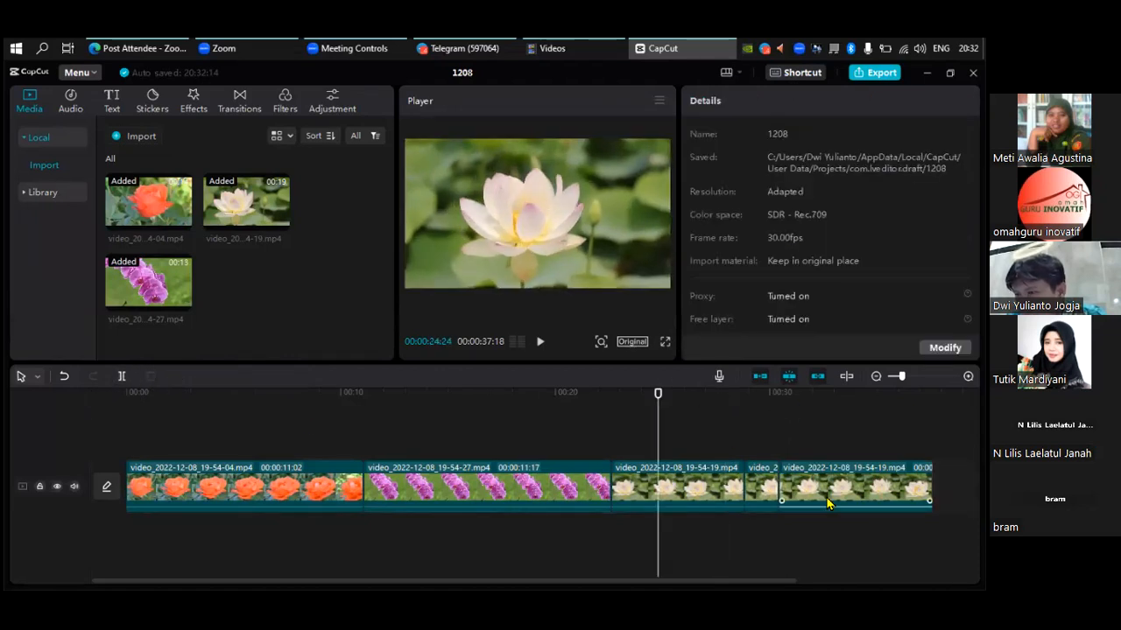
pyautogui.click(763, 473)
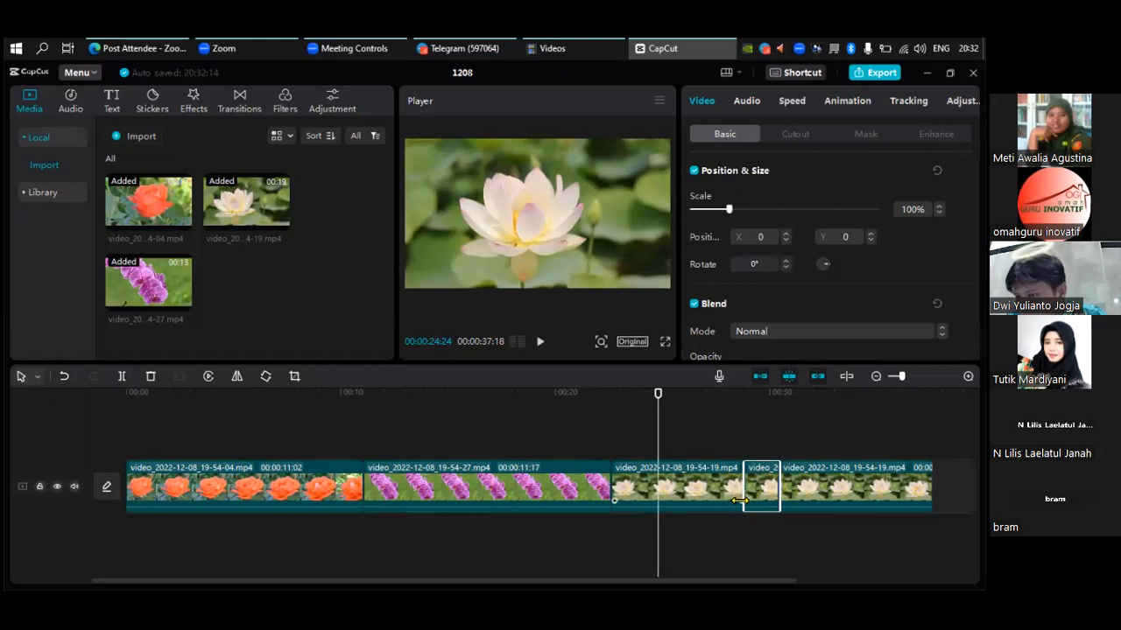
pyautogui.click(767, 431)
pyautogui.click(769, 475)
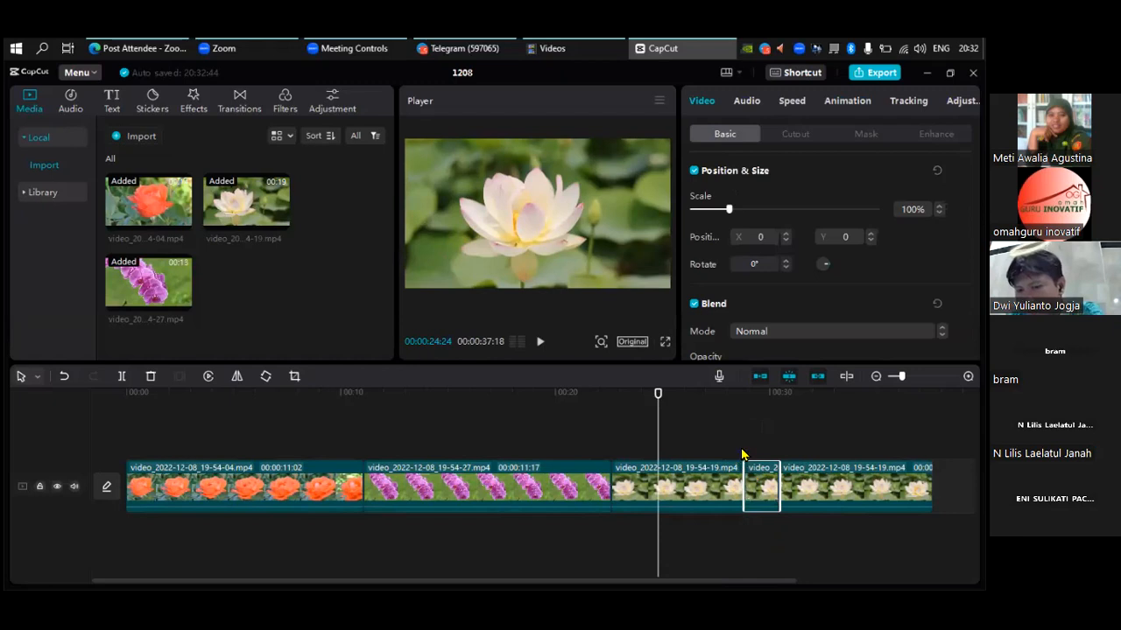
pyautogui.hotkey('ctrl', 'z')
pyautogui.hotkey('ctrl', 'z')
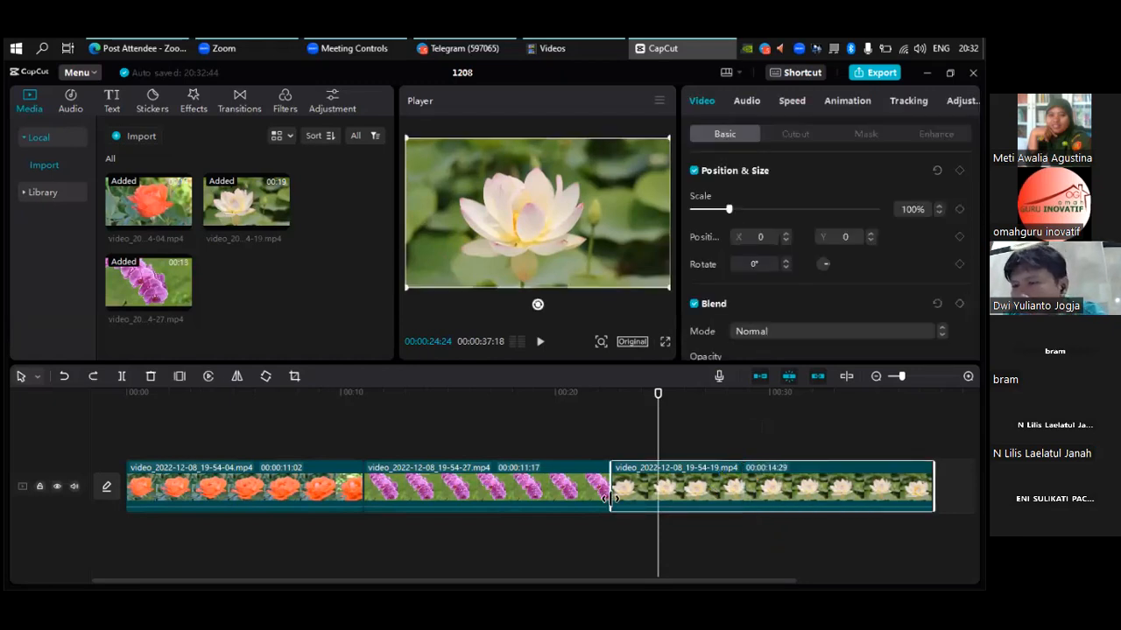
# - Play the lotus clip from its start and again from 00:00:27:07 to look for a middle part to cut
pyautogui.moveTo(658, 395); pyautogui.dragTo(704, 395)
pyautogui.moveTo(627, 429); pyautogui.dragTo(612, 437)
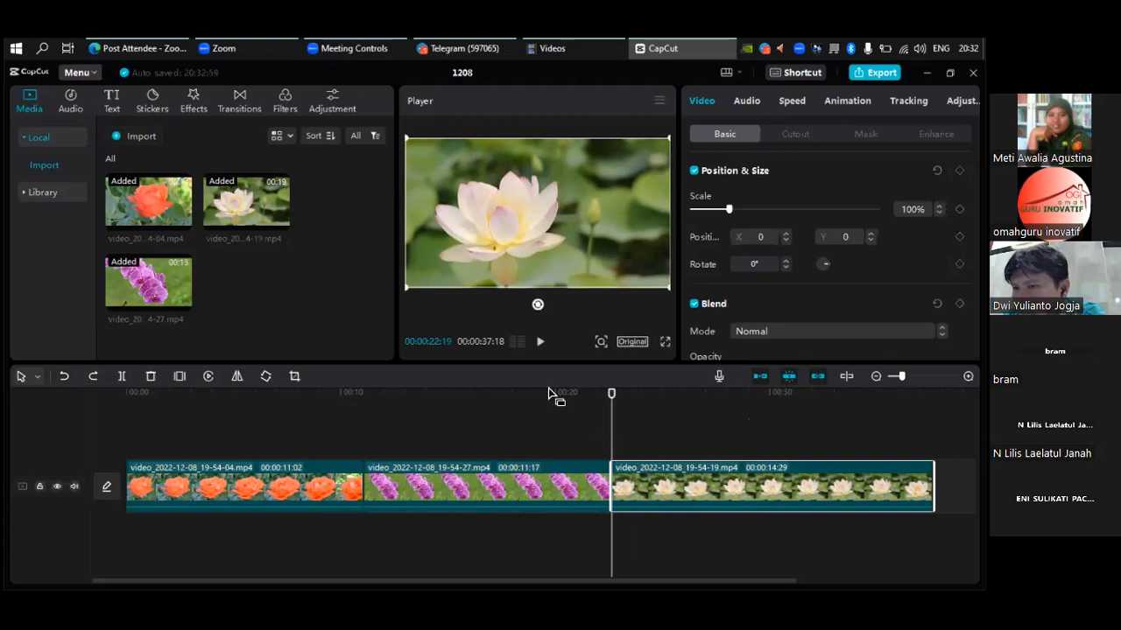
pyautogui.click(539, 343)
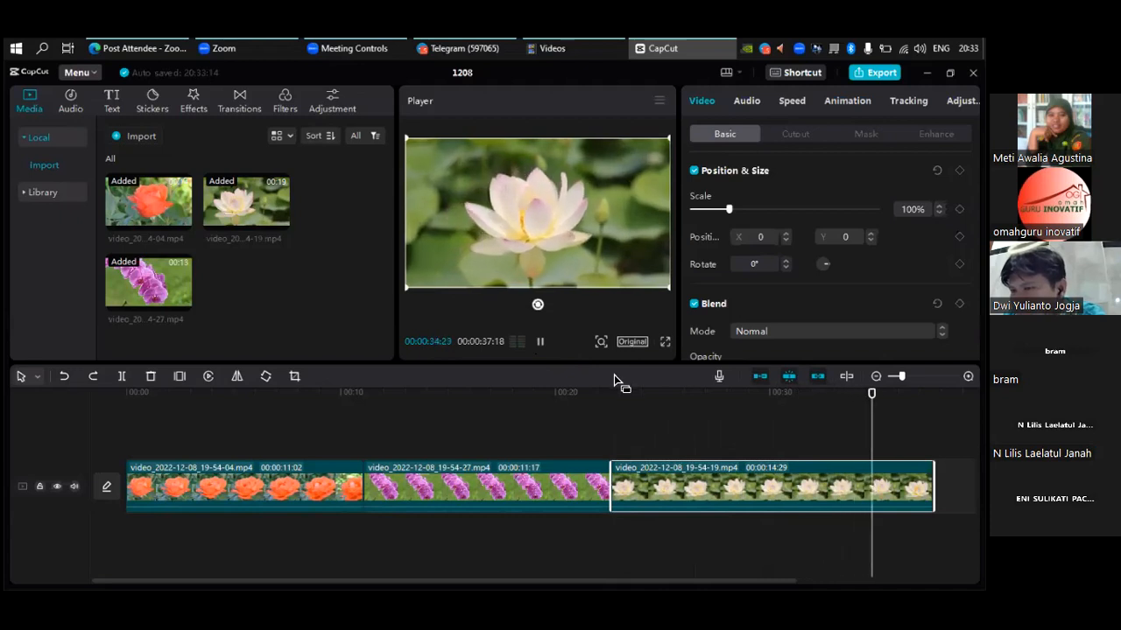
pyautogui.click(885, 543)
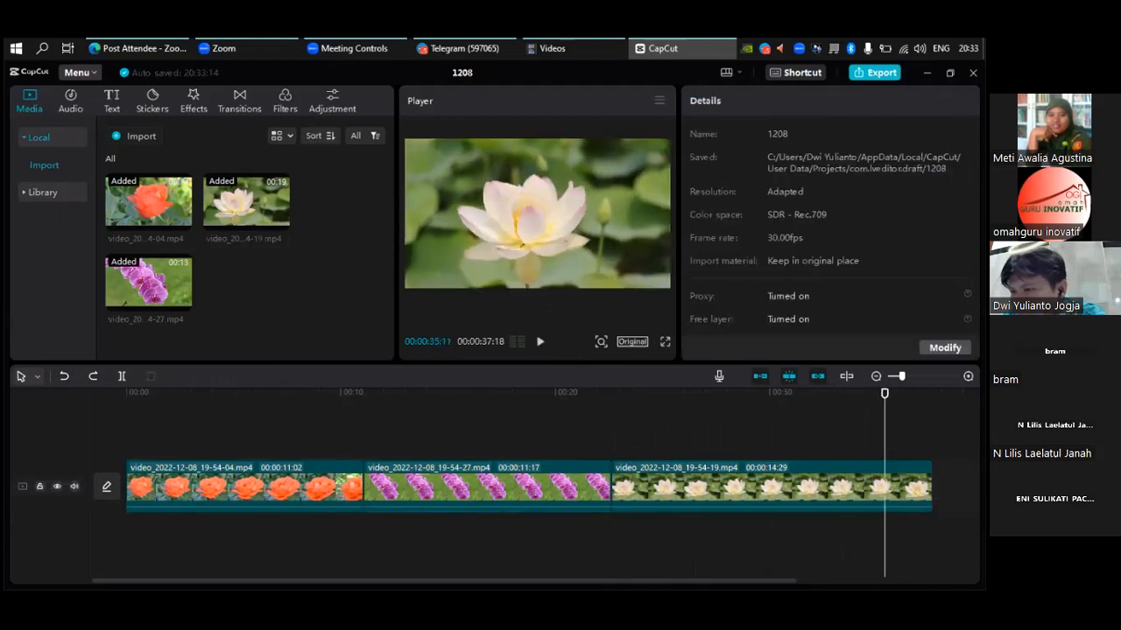
pyautogui.moveTo(883, 416); pyautogui.dragTo(710, 430)
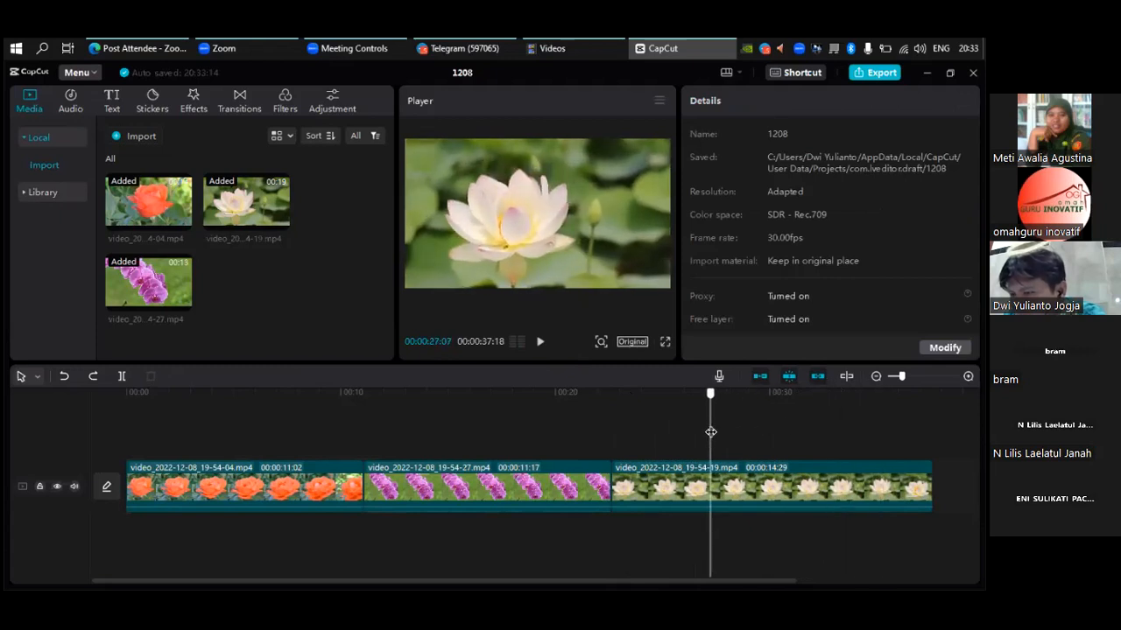
pyautogui.click(539, 343)
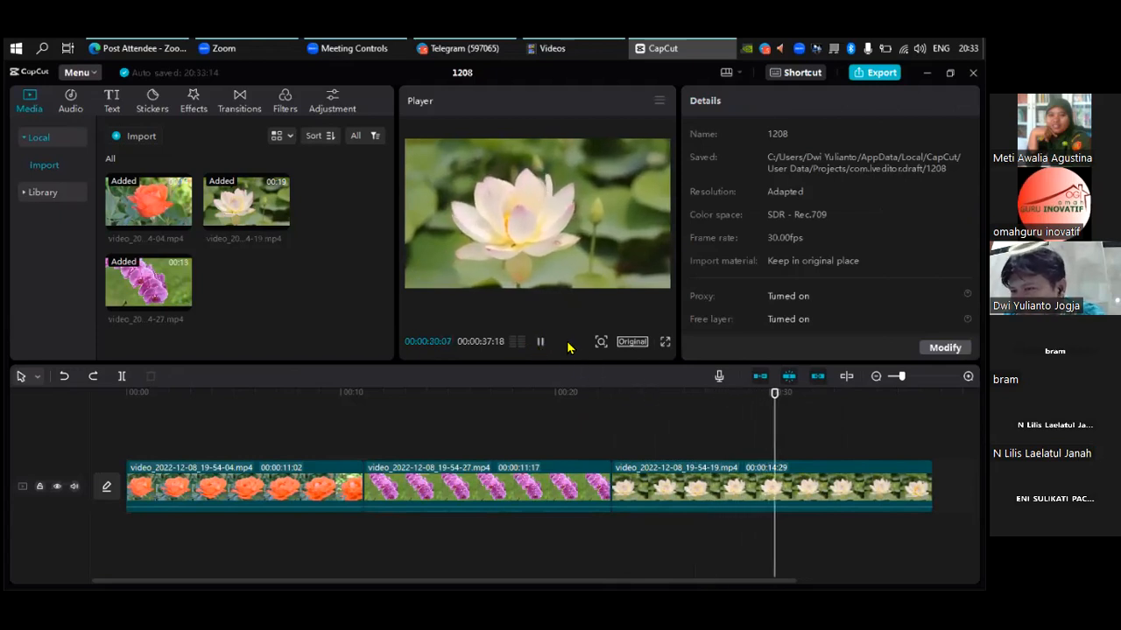
pyautogui.press('space')
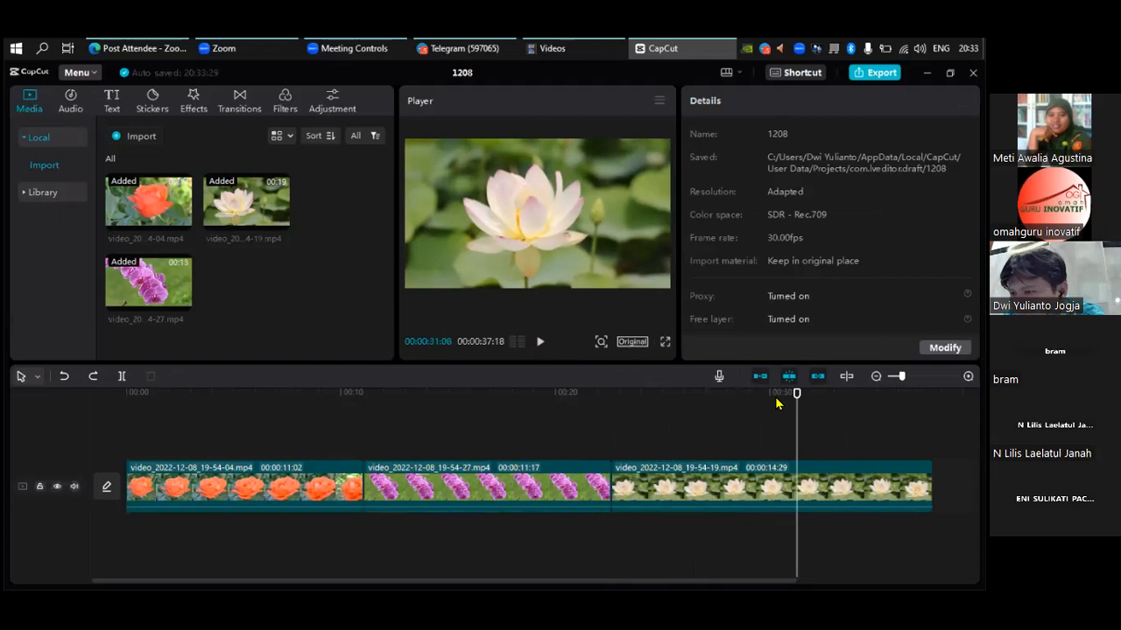
# - Split the lotus clip at 00:00:27:12 on the timeline
pyautogui.moveTo(794, 396); pyautogui.dragTo(683, 404)
pyautogui.click(694, 482)
pyautogui.moveTo(686, 395); pyautogui.dragTo(714, 404)
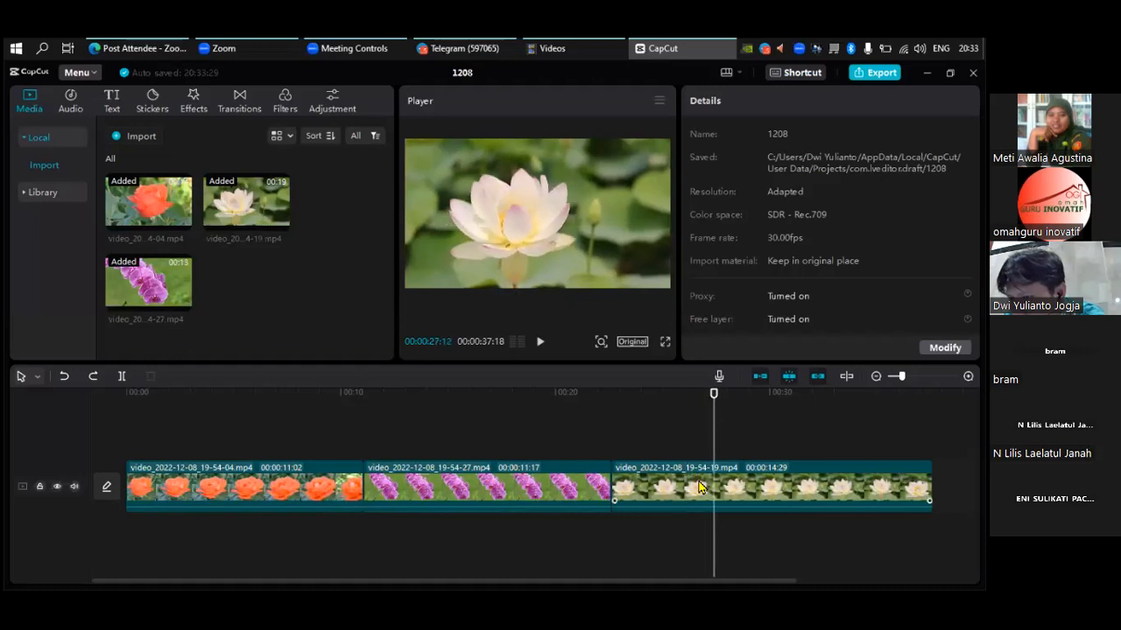
pyautogui.click(729, 484)
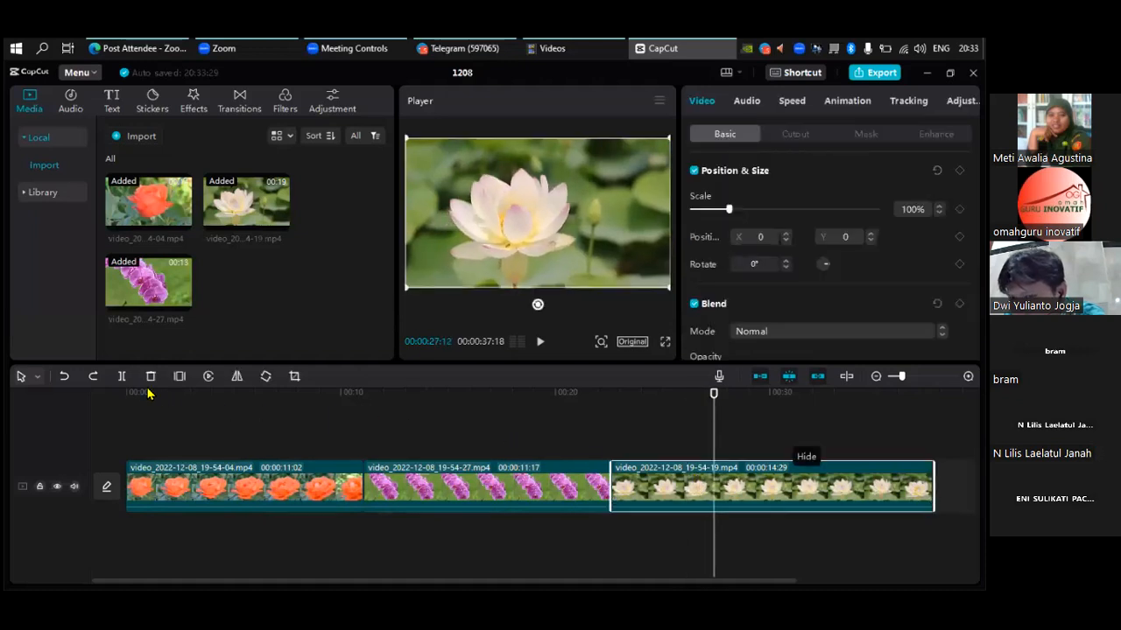
pyautogui.click(122, 376)
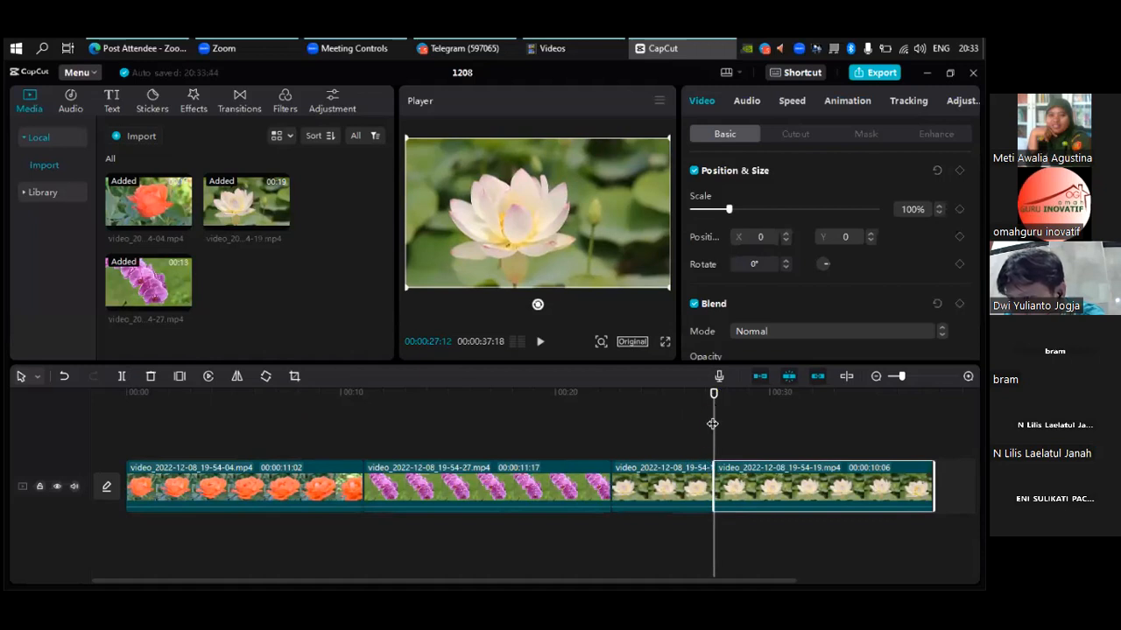
# - Split the second lotus segment at 00:00:29:11 on the timeline
pyautogui.moveTo(714, 399); pyautogui.dragTo(759, 413)
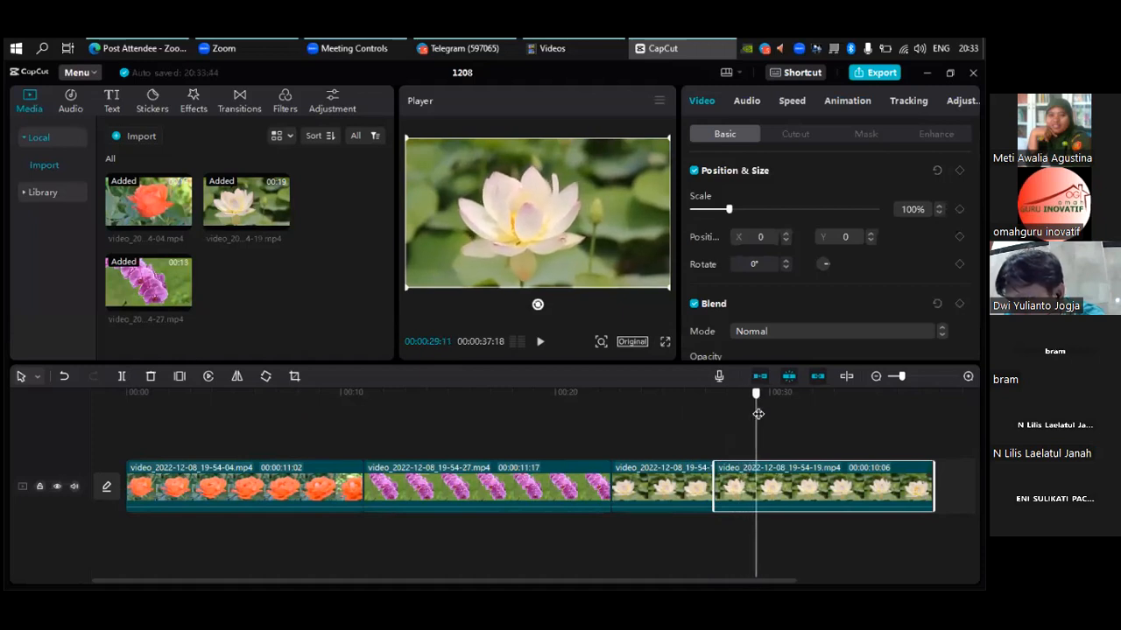
pyautogui.click(540, 342)
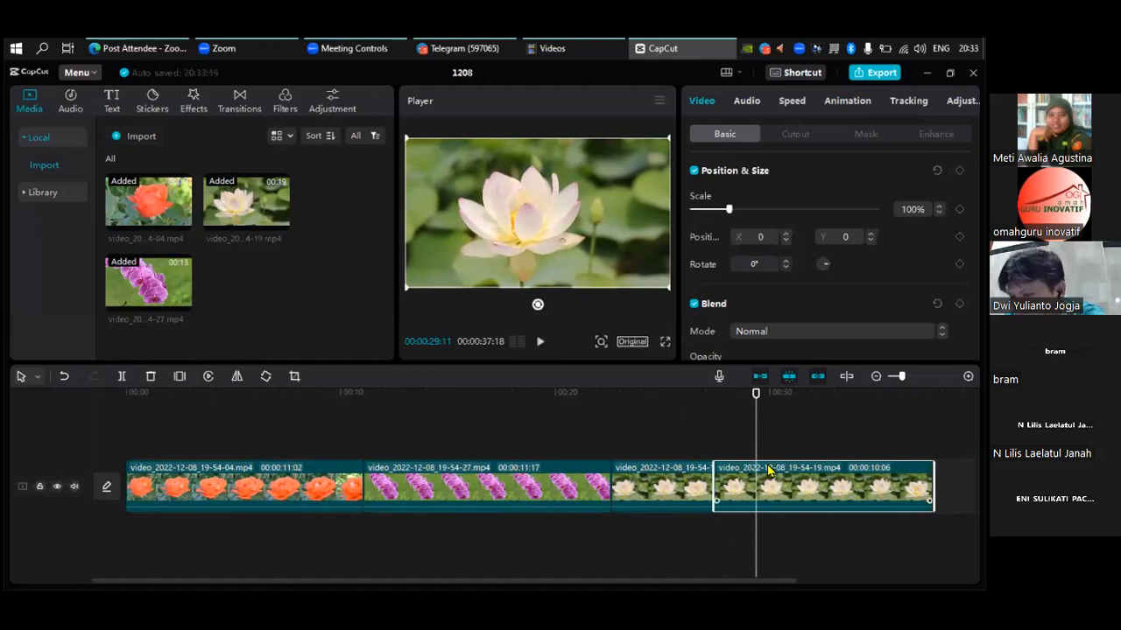
pyautogui.click(122, 378)
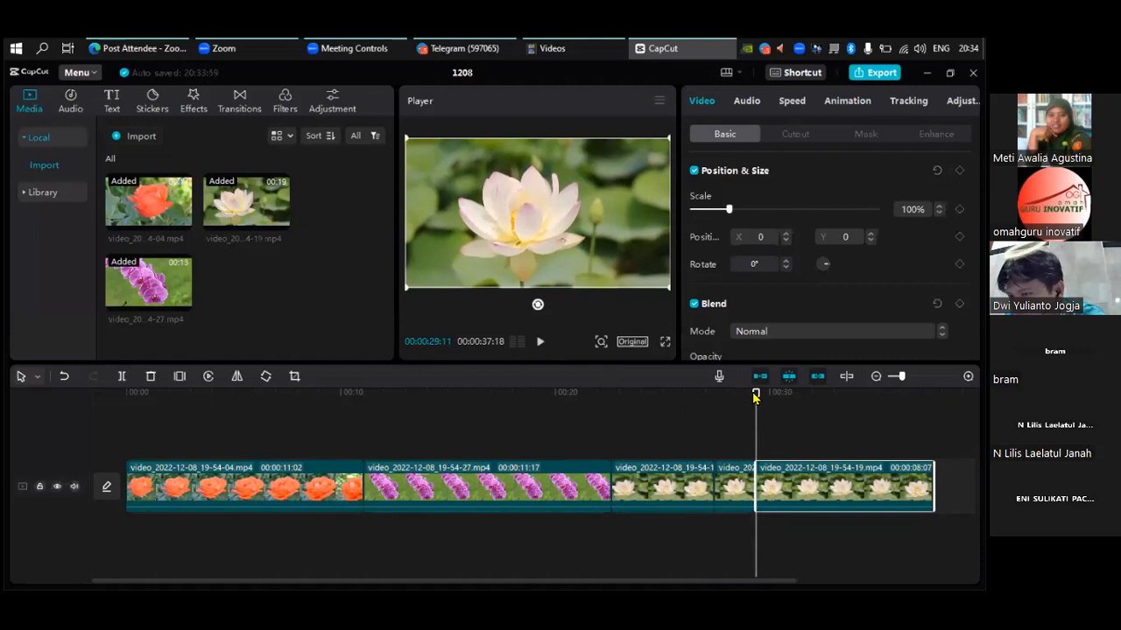
# - Delete the short lotus segment between the two split points
pyautogui.moveTo(743, 396); pyautogui.dragTo(631, 396)
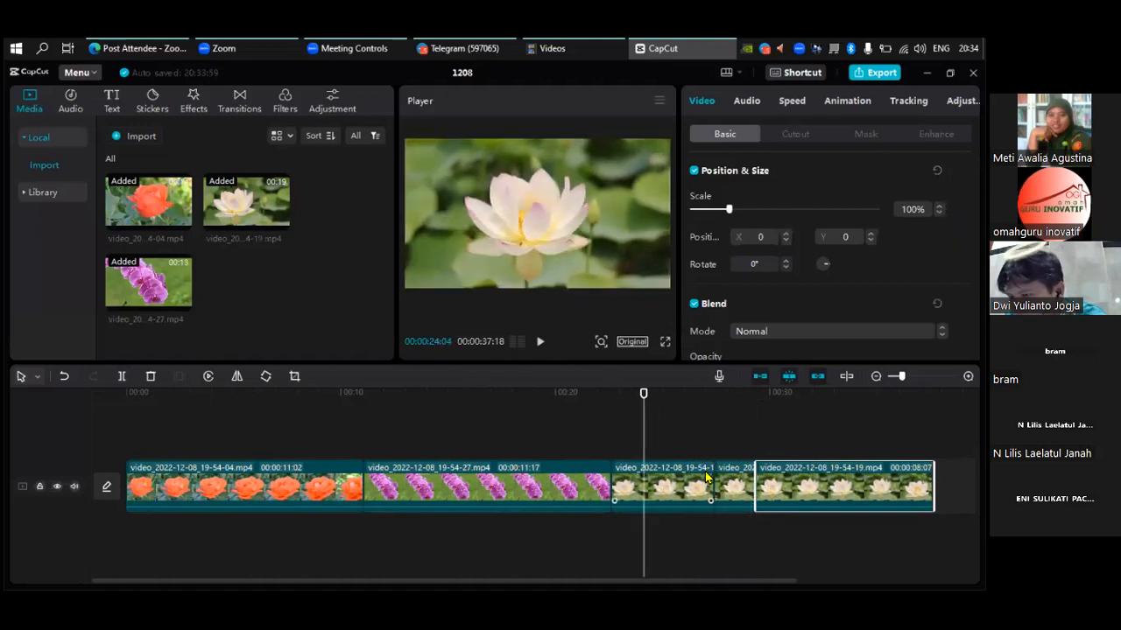
pyautogui.click(726, 484)
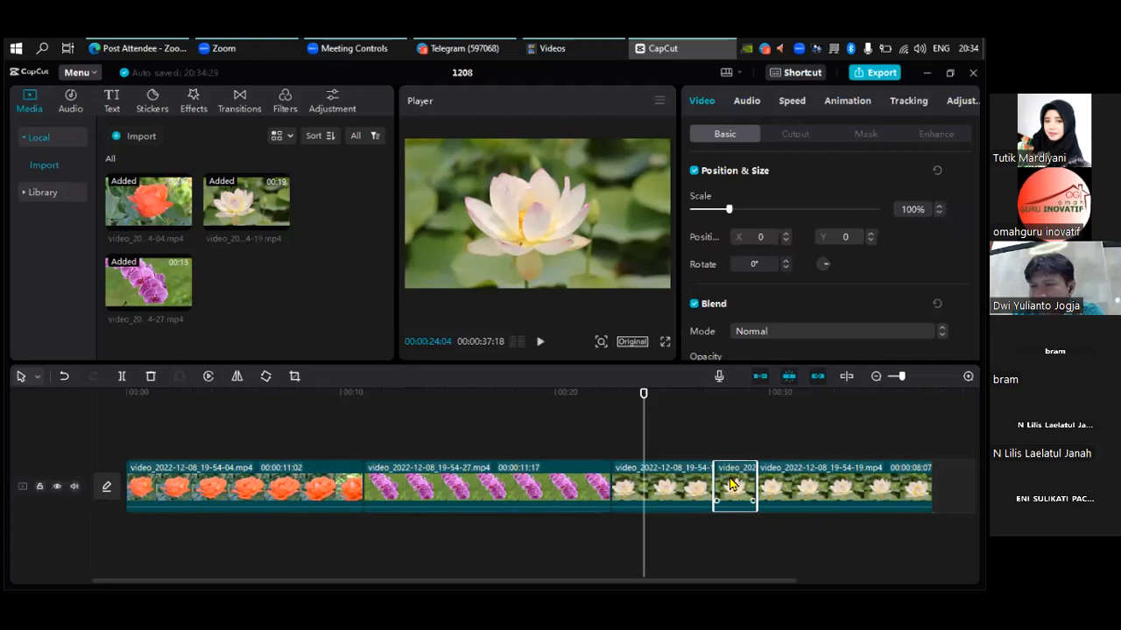
pyautogui.click(151, 376)
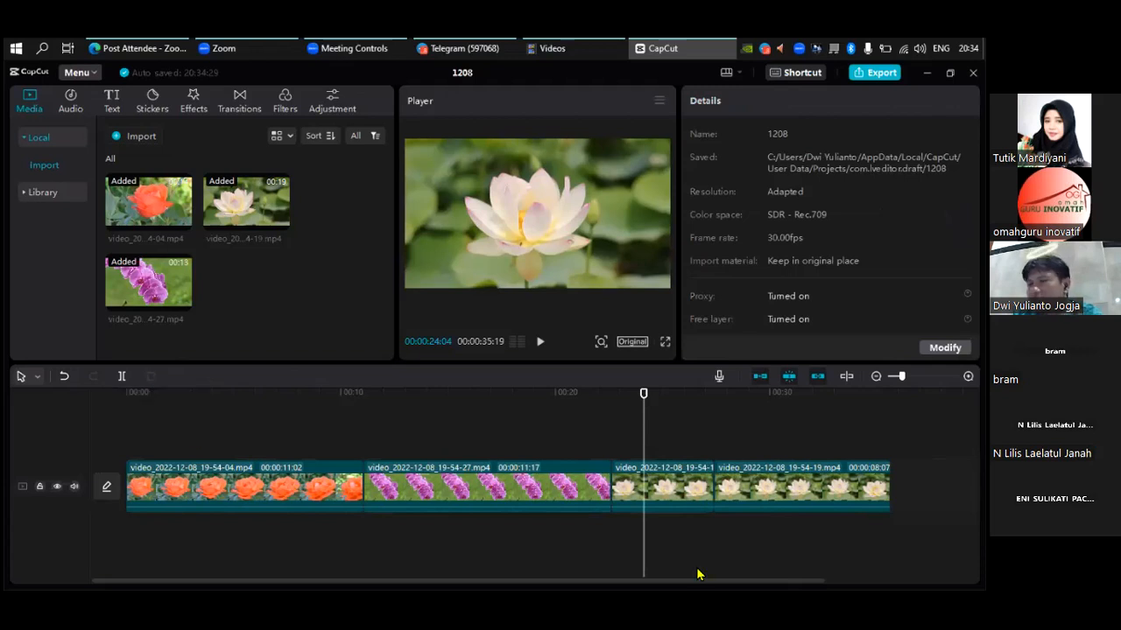
# - Examine the join between the two remaining lotus segments by scrubbing around it and selecting both segments
pyautogui.click(720, 446)
pyautogui.click(749, 448)
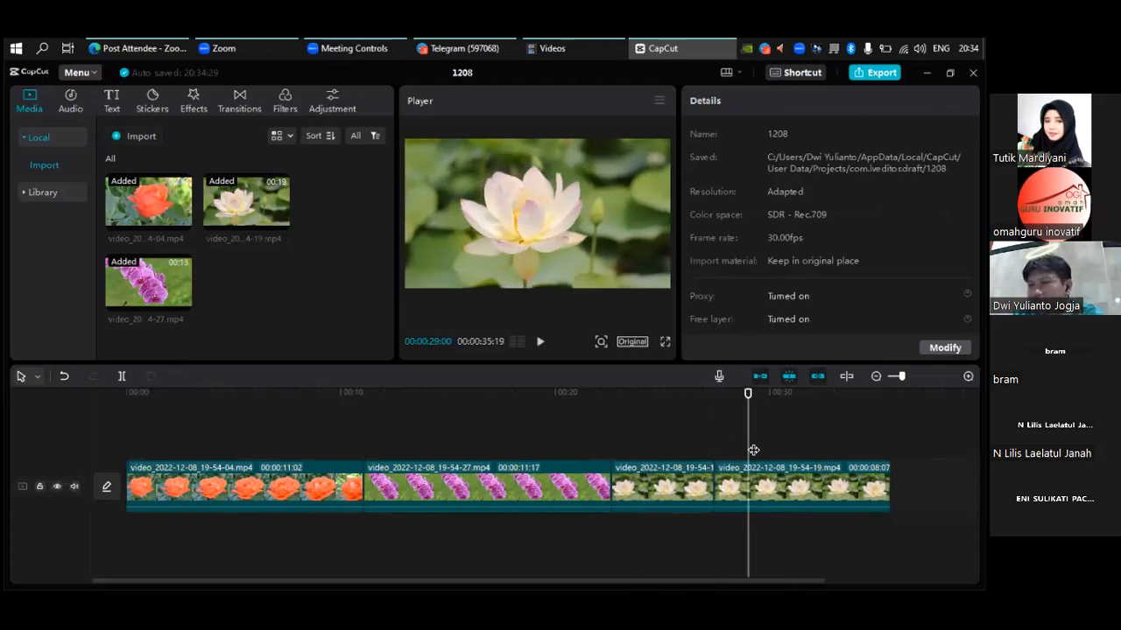
pyautogui.moveTo(743, 439); pyautogui.dragTo(714, 473)
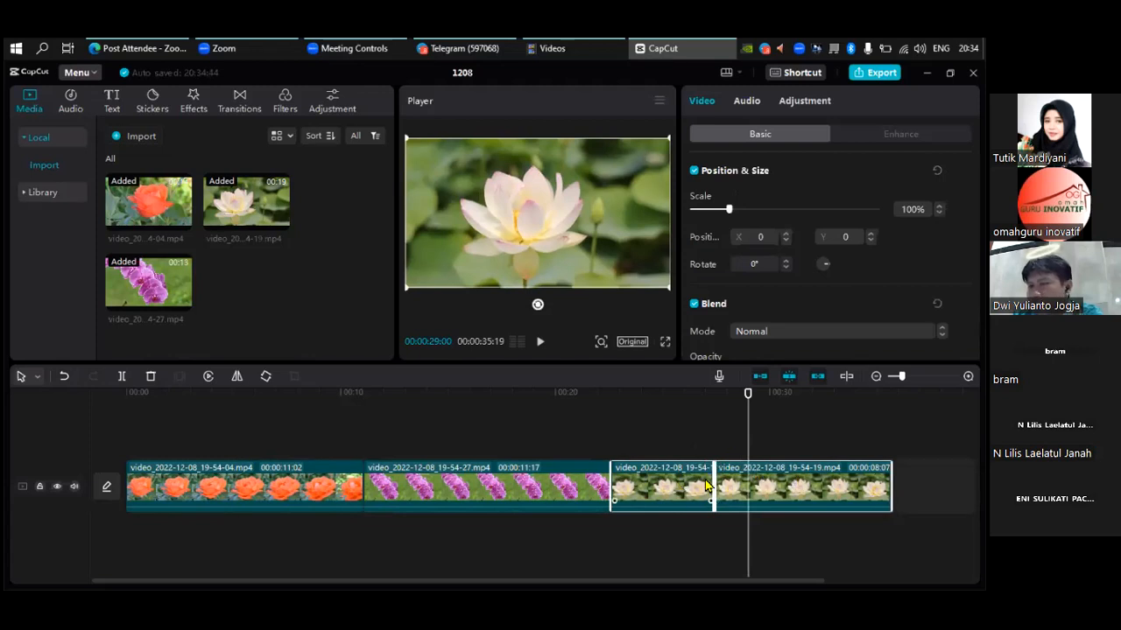
pyautogui.click(689, 429)
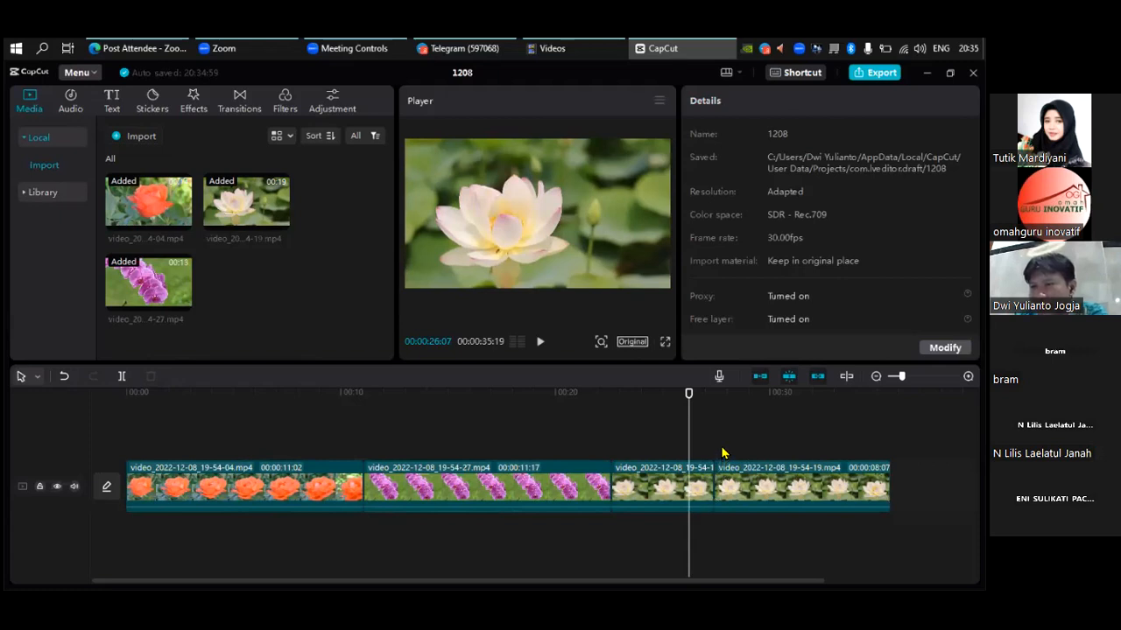
pyautogui.click(687, 493)
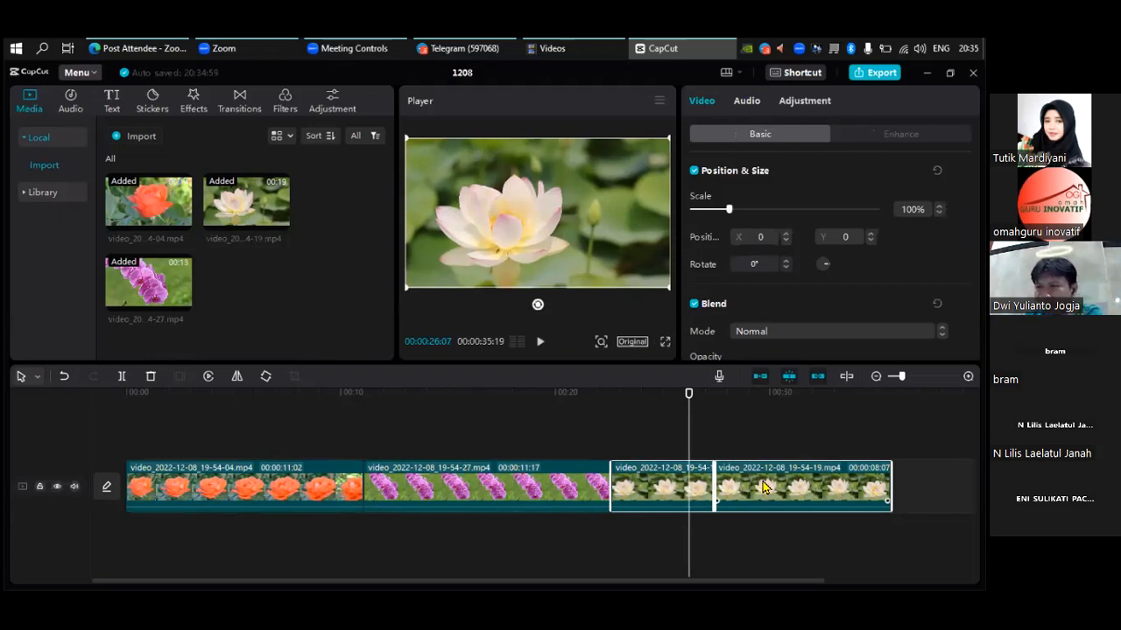
# - Try to move the last lotus segment away from the lotus segment before it
pyautogui.click(778, 447)
pyautogui.moveTo(831, 492); pyautogui.dragTo(875, 490)
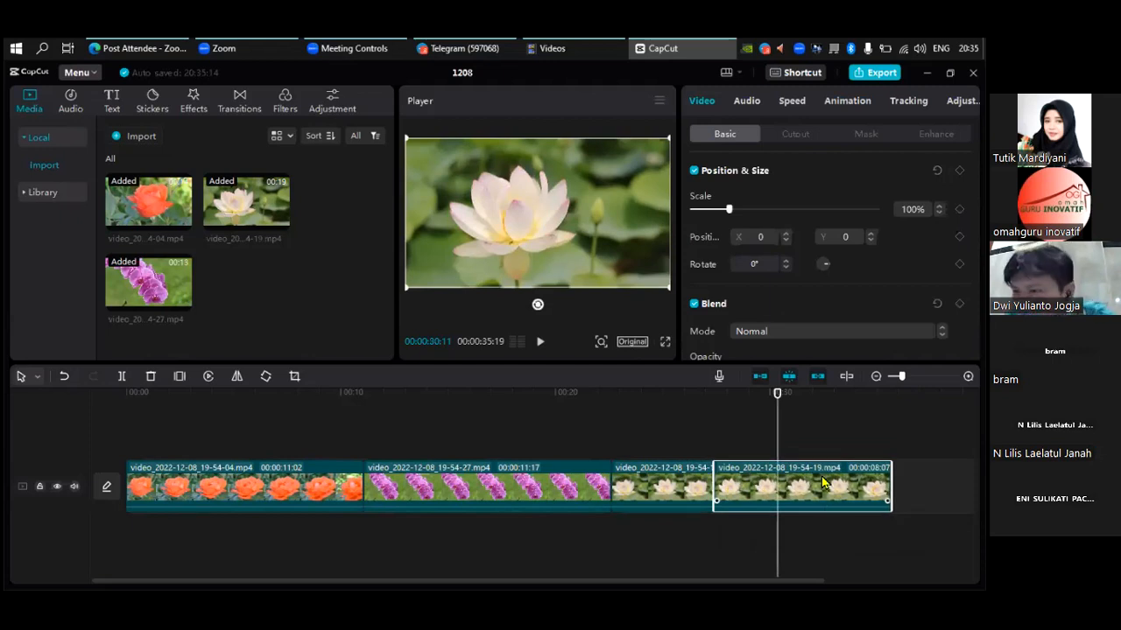
pyautogui.moveTo(802, 493); pyautogui.dragTo(832, 491)
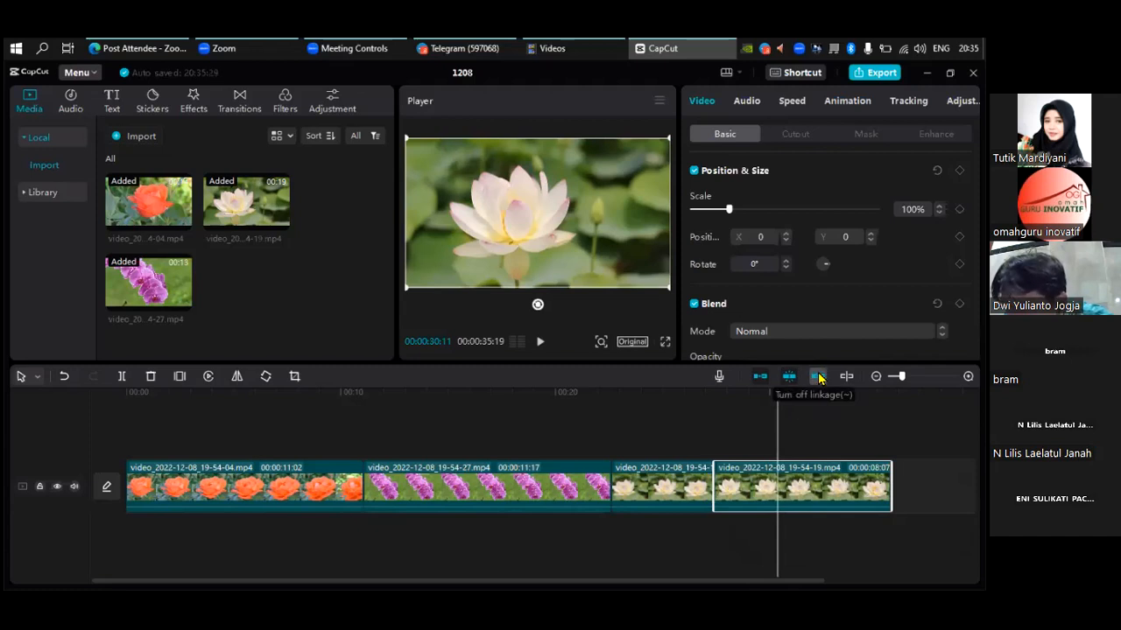
# - Turn off the main track magnet and shift the last lotus segment later, leaving a gap after the first lotus segment
pyautogui.click(764, 377)
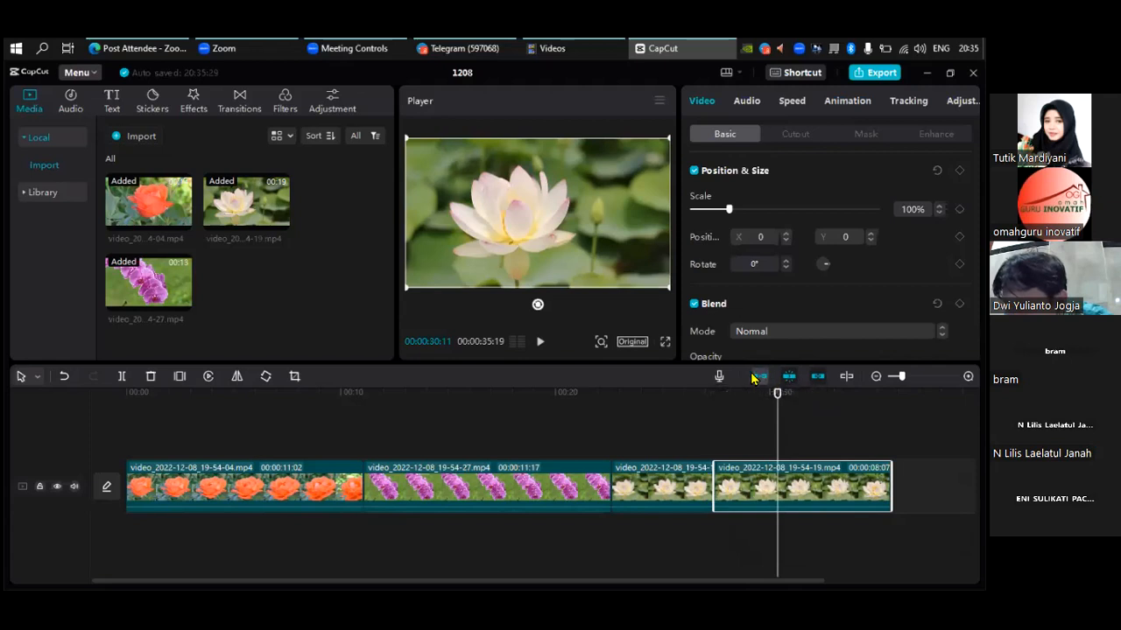
pyautogui.click(758, 377)
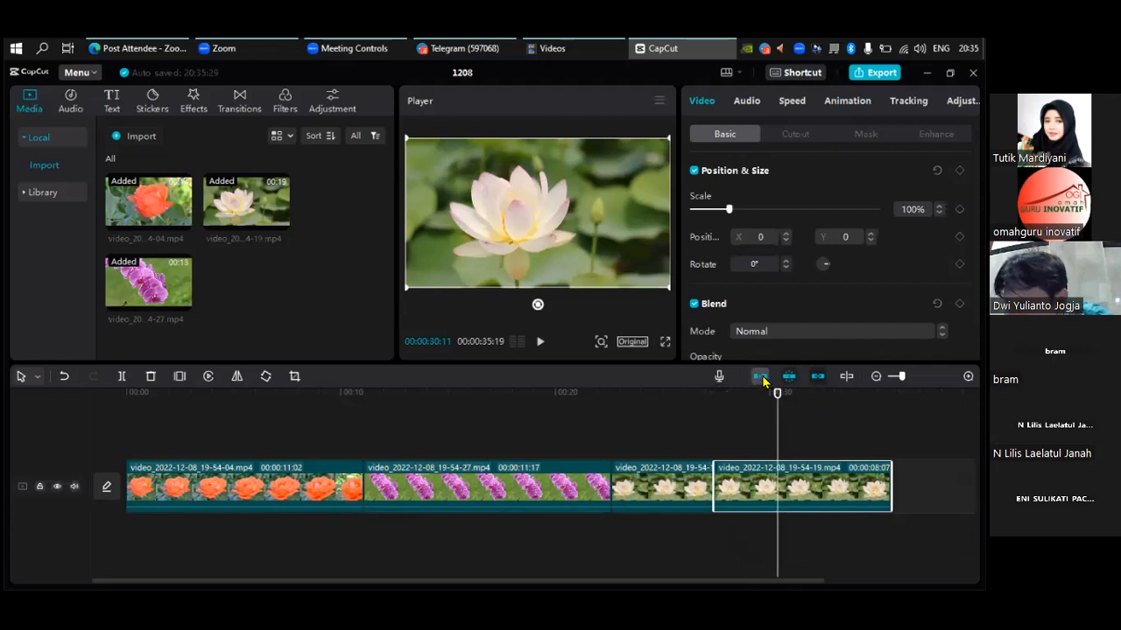
pyautogui.click(764, 377)
pyautogui.moveTo(752, 486); pyautogui.dragTo(807, 487)
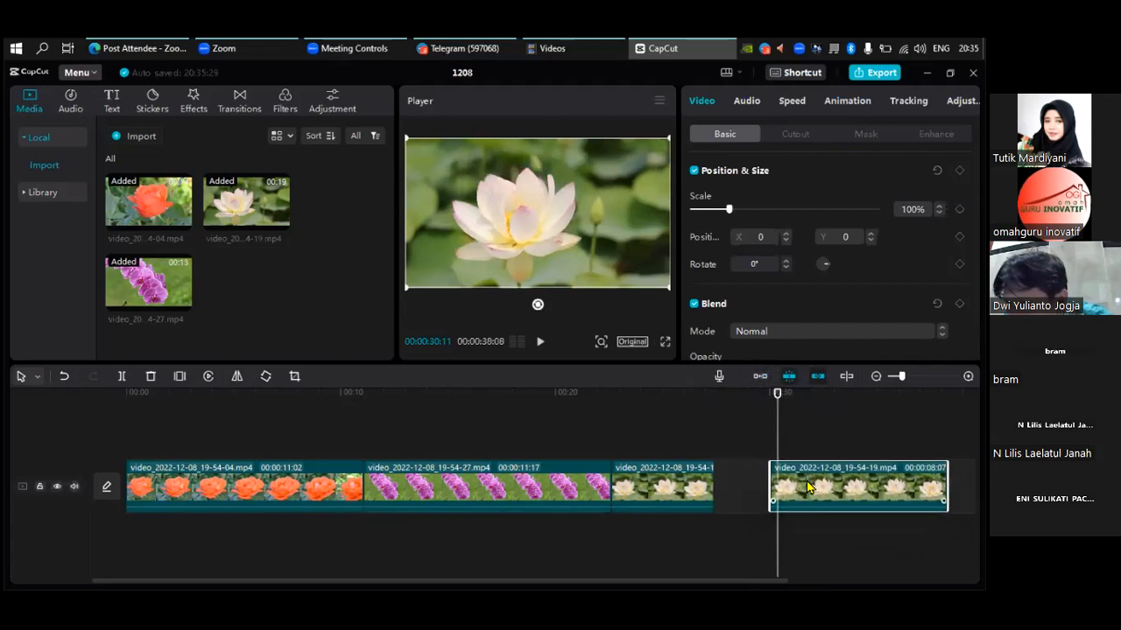
pyautogui.moveTo(776, 399); pyautogui.dragTo(660, 401)
pyautogui.moveTo(777, 492); pyautogui.dragTo(806, 492)
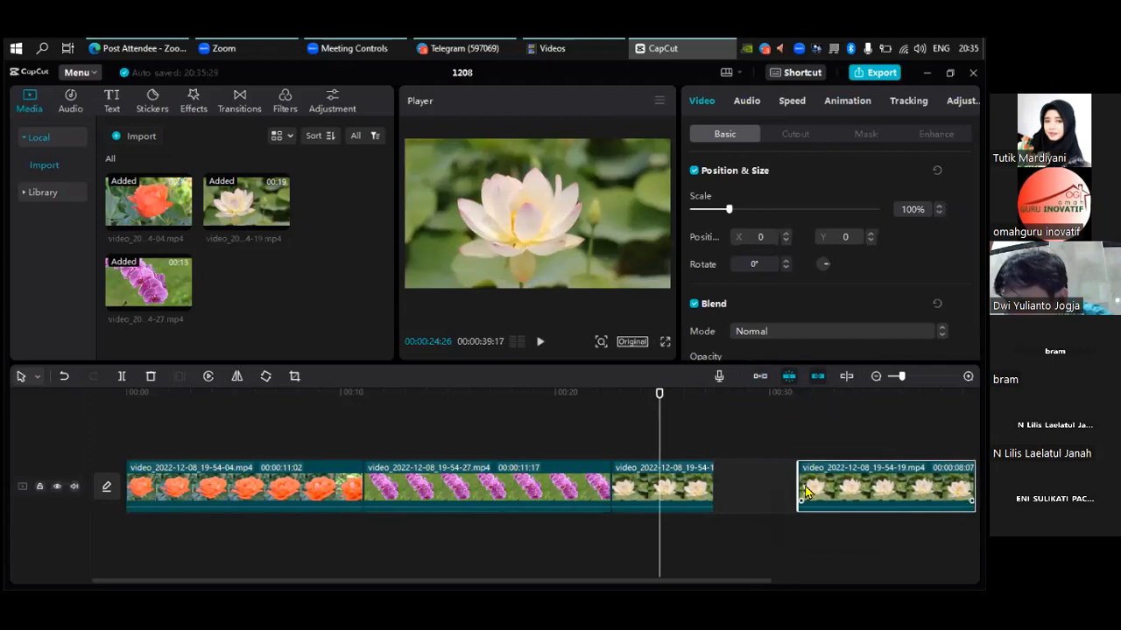
# - Reposition the last lotus segment within the gap, and turn the main track magnet back on to close it
pyautogui.click(762, 446)
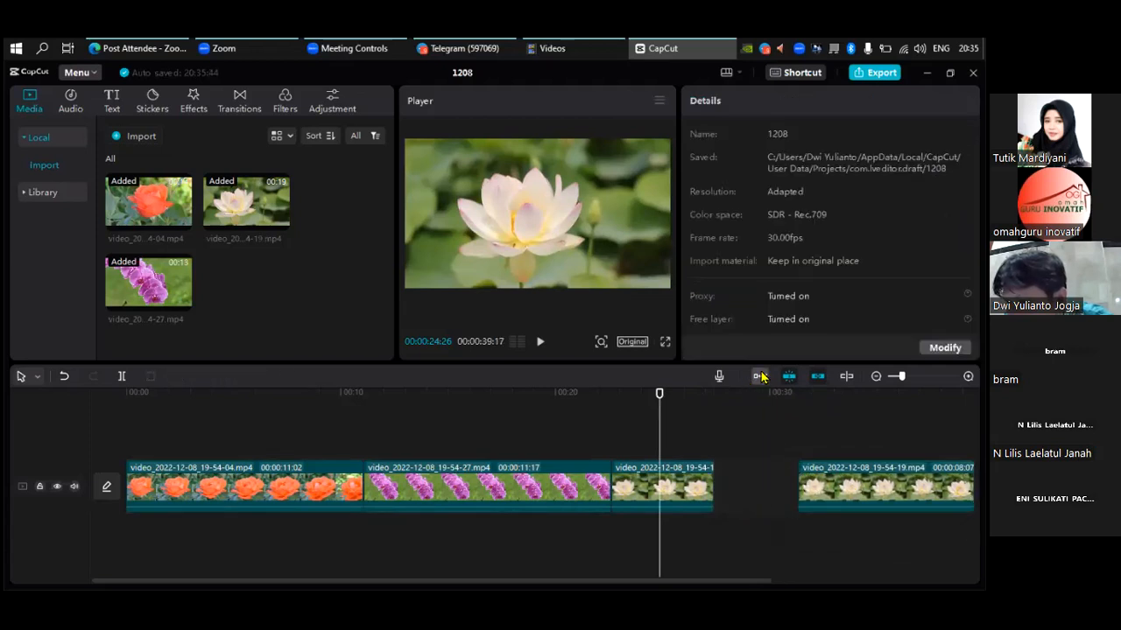
pyautogui.moveTo(890, 495); pyautogui.dragTo(914, 491)
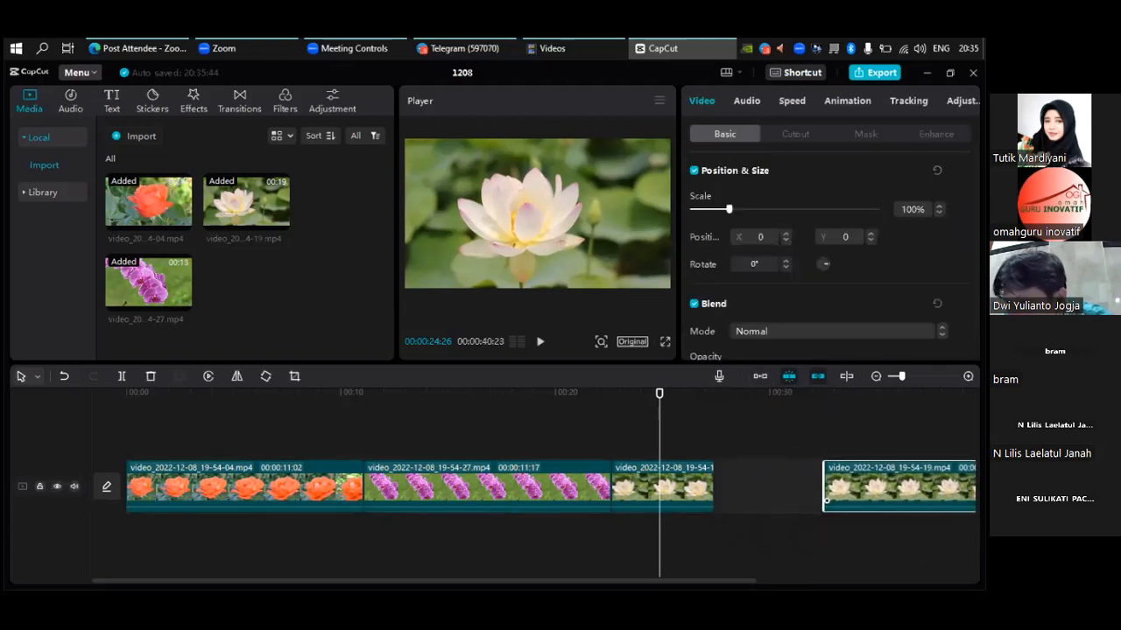
pyautogui.moveTo(823, 492); pyautogui.dragTo(758, 484)
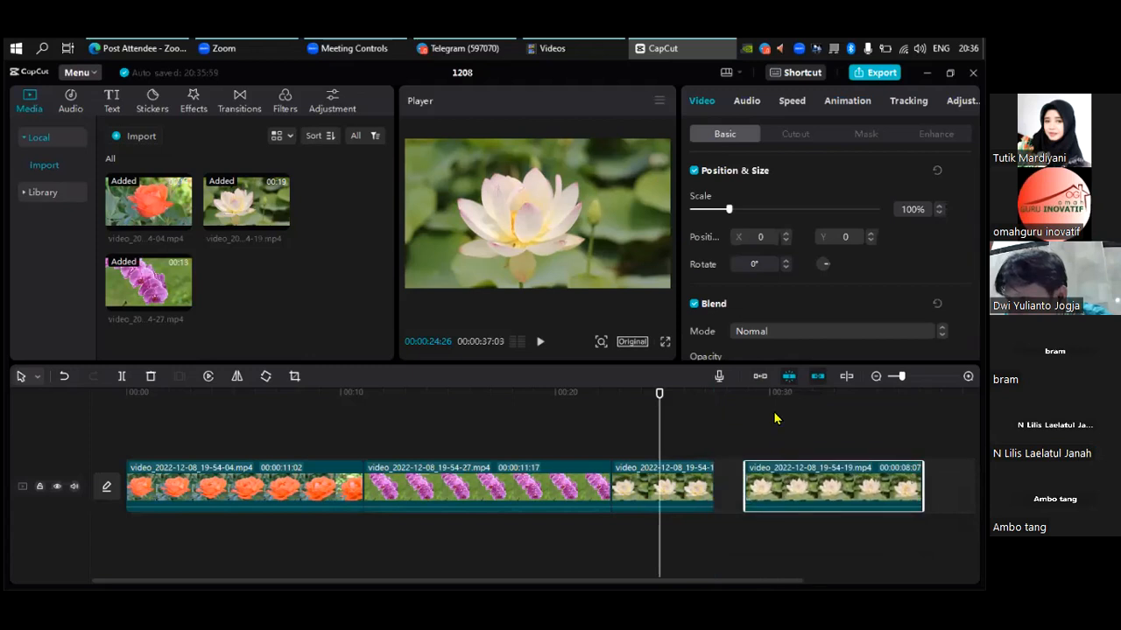
pyautogui.click(760, 376)
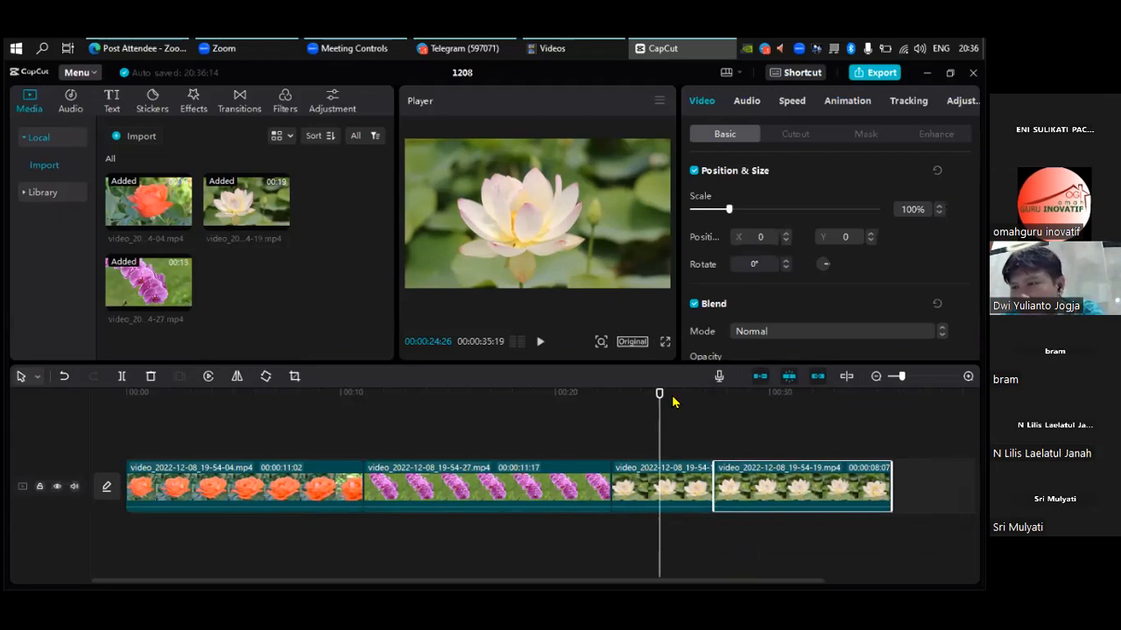
# - Review the joined orchid and lotus segments by scrubbing across them, and return the playhead to the start of the timeline
pyautogui.moveTo(660, 401)
pyautogui.mouseDown()
pyautogui.moveTo(720, 403)
pyautogui.moveTo(652, 411)
pyautogui.mouseUp()
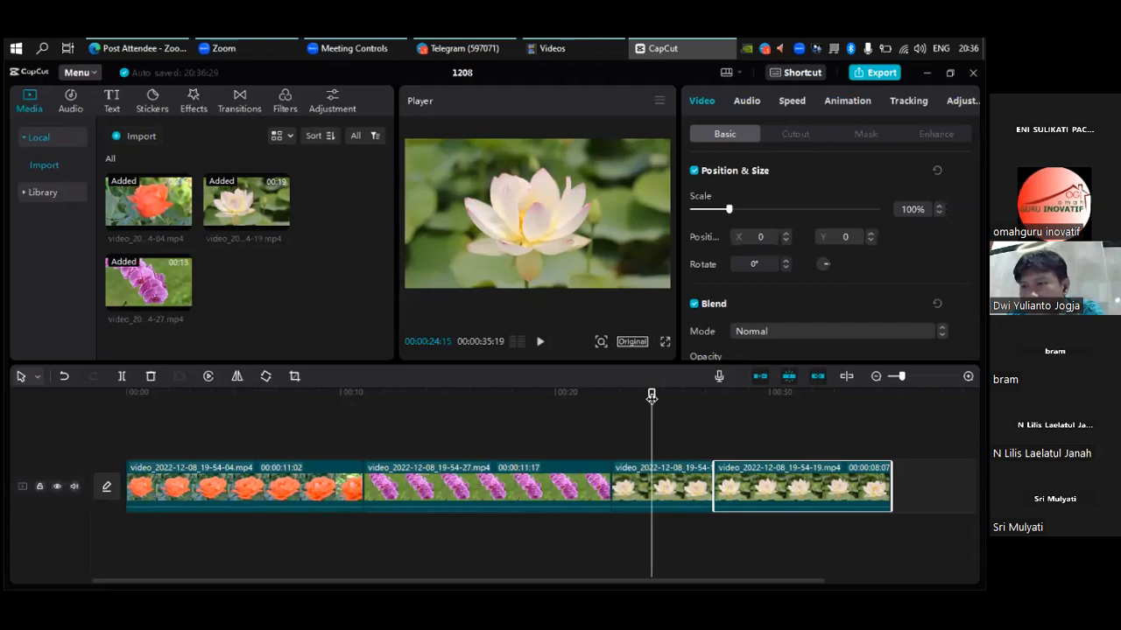
pyautogui.moveTo(650, 395); pyautogui.dragTo(495, 397)
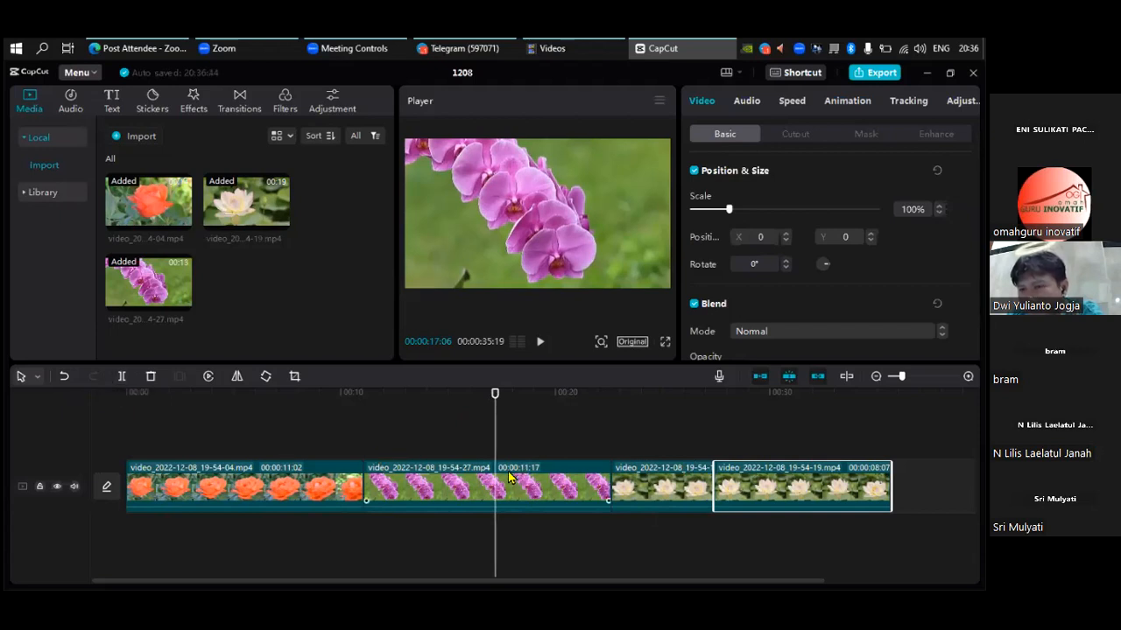
pyautogui.moveTo(500, 482)
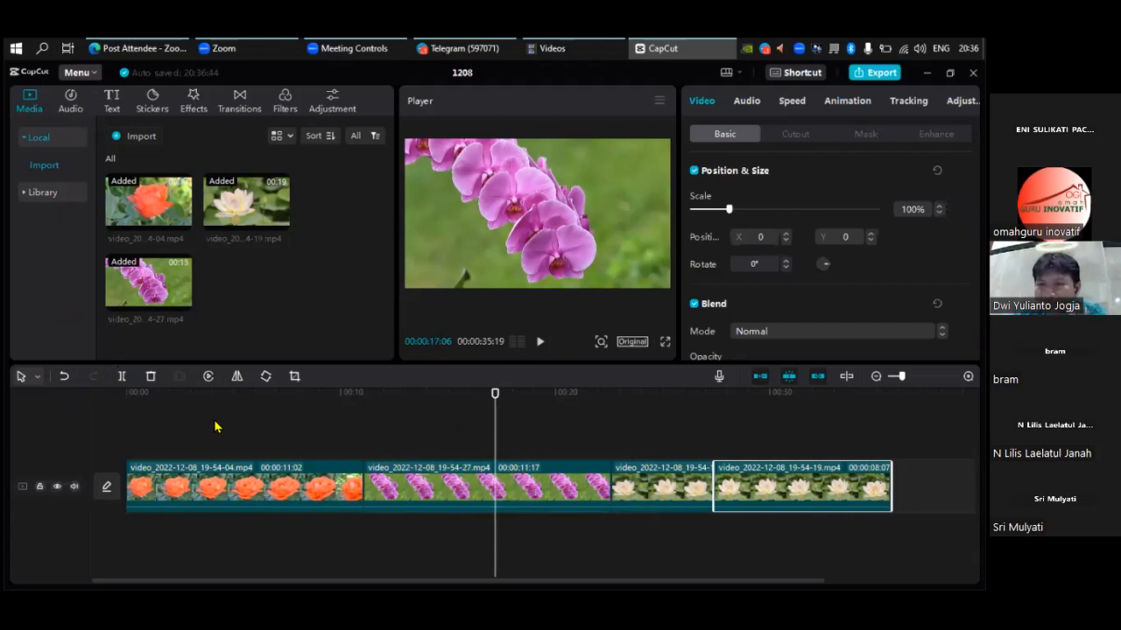
pyautogui.click(543, 503)
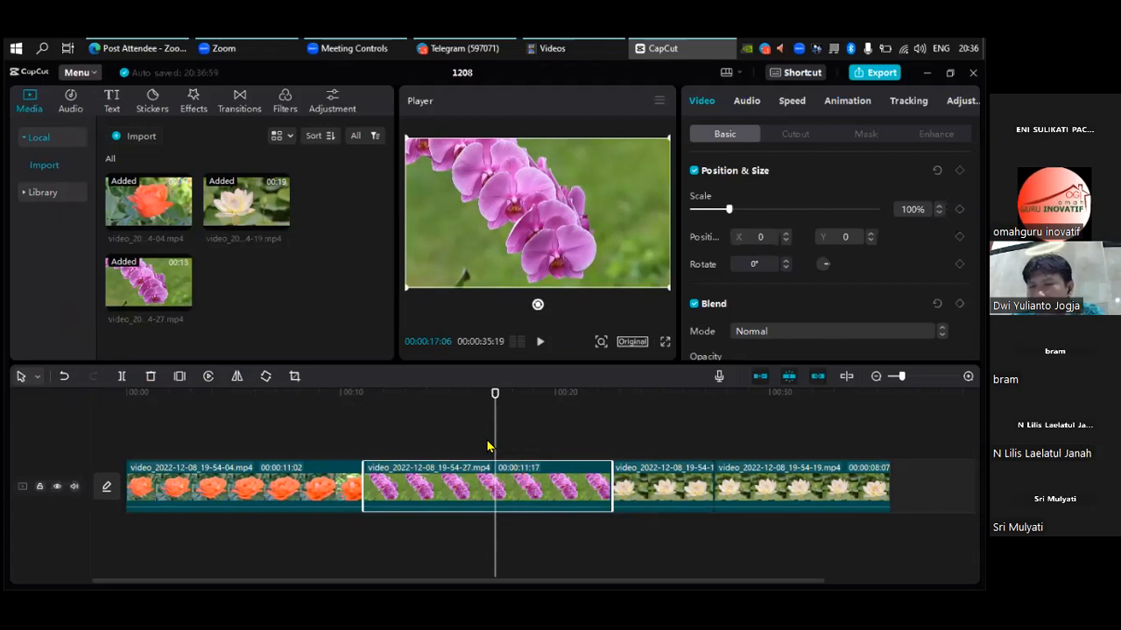
pyautogui.moveTo(494, 399); pyautogui.dragTo(591, 420)
pyautogui.moveTo(648, 449); pyautogui.dragTo(464, 476)
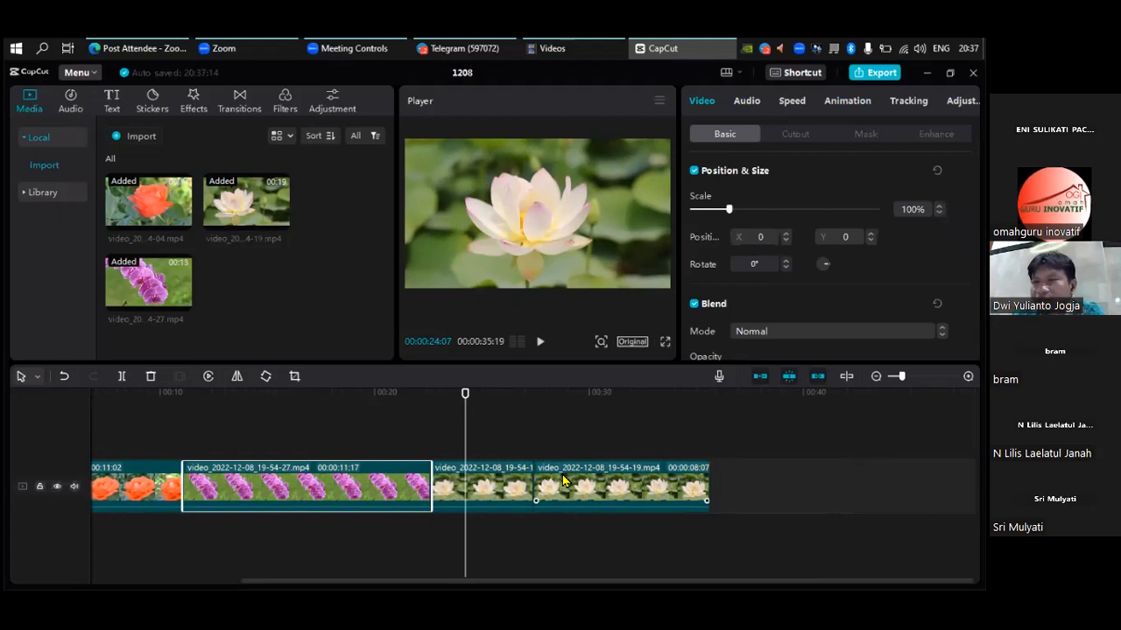
pyautogui.click(587, 431)
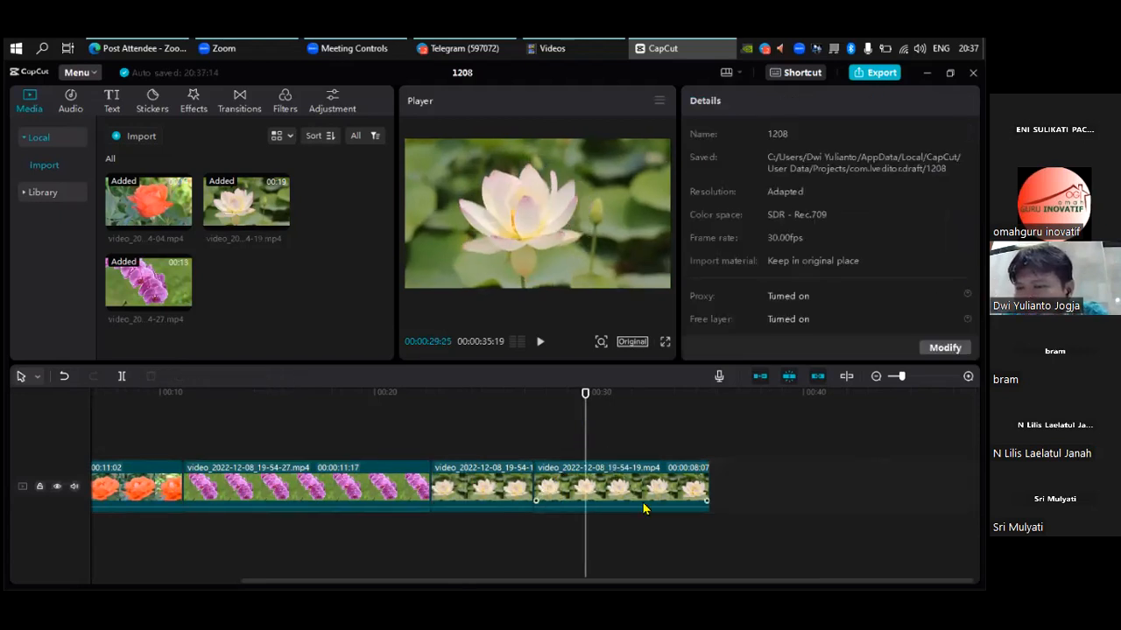
pyautogui.hscroll(-3, 517, 573)
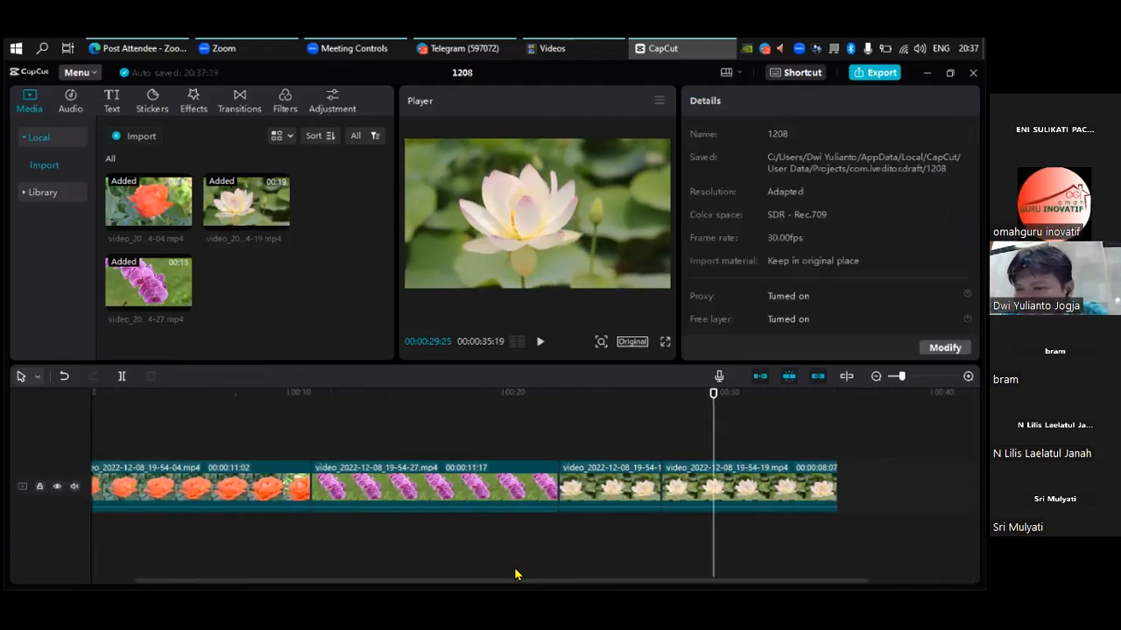
pyautogui.hscroll(-2, 515, 574)
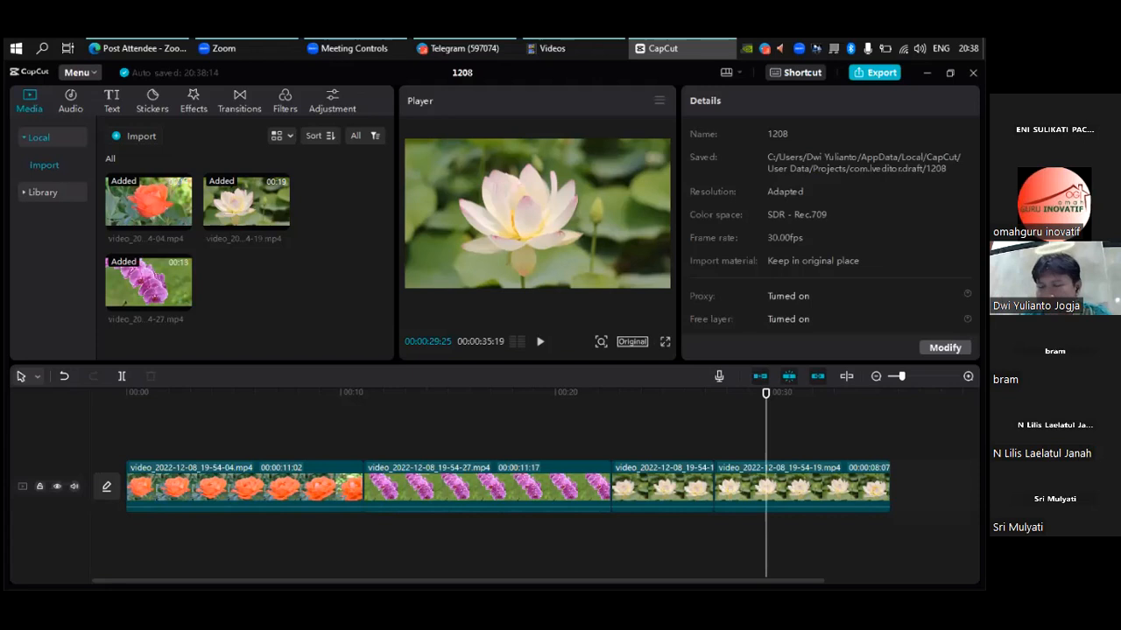
pyautogui.moveTo(340, 436); pyautogui.dragTo(711, 453)
pyautogui.click(703, 438)
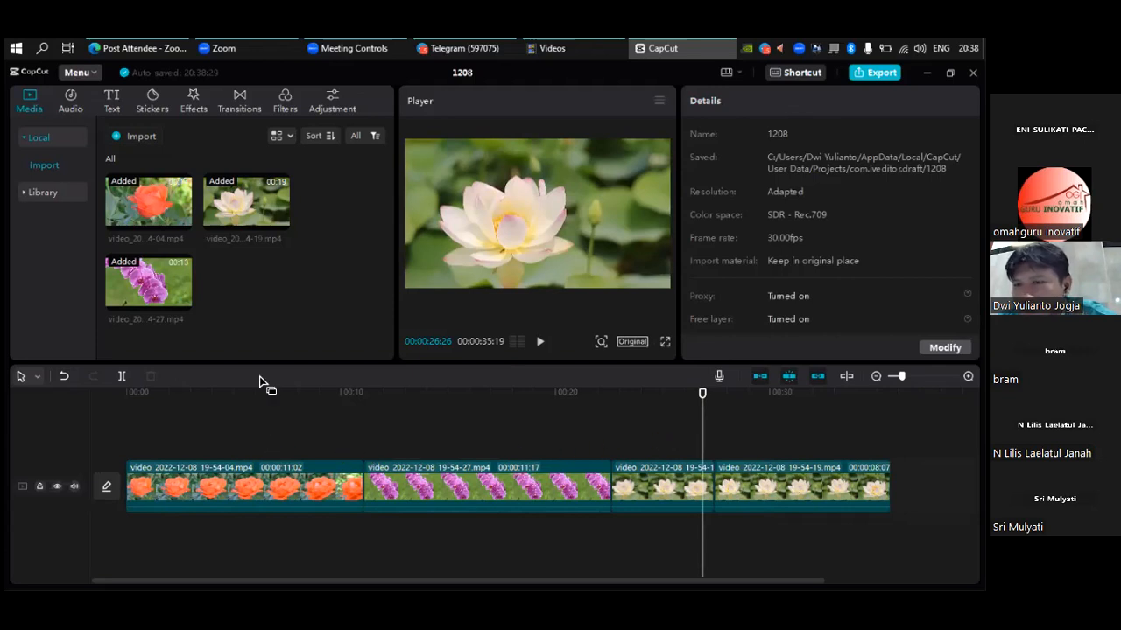
pyautogui.moveTo(232, 394); pyautogui.dragTo(131, 397)
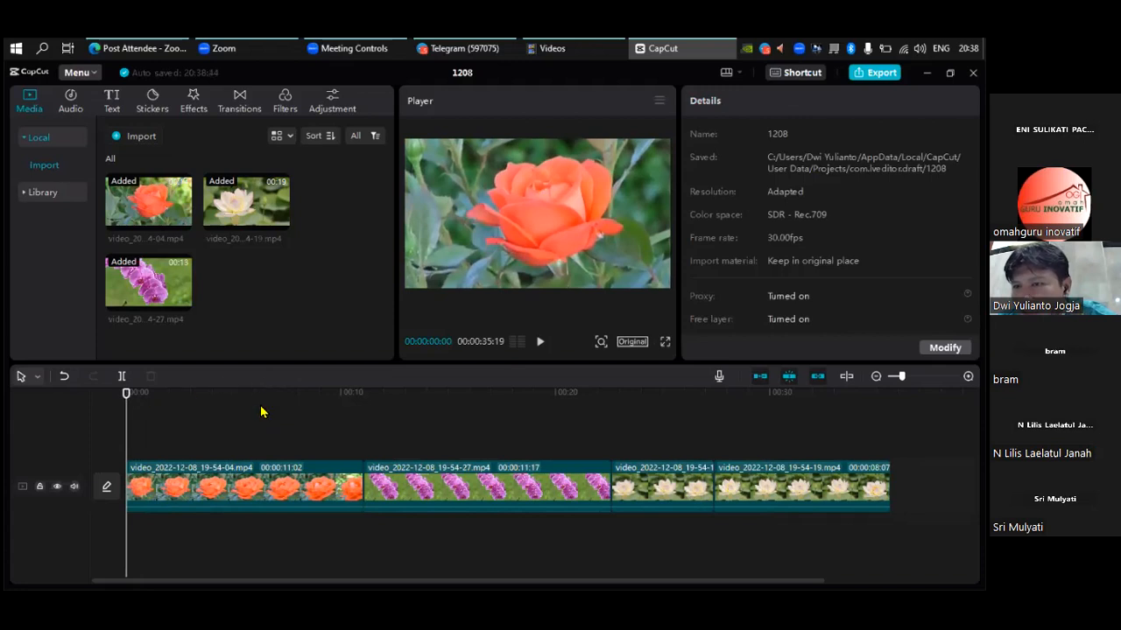
# - Copy the whole rose description paragraph beginning "Mawar atau ros" from the Telegram chat, and switch back to CapCut
pyautogui.moveTo(481, 49)
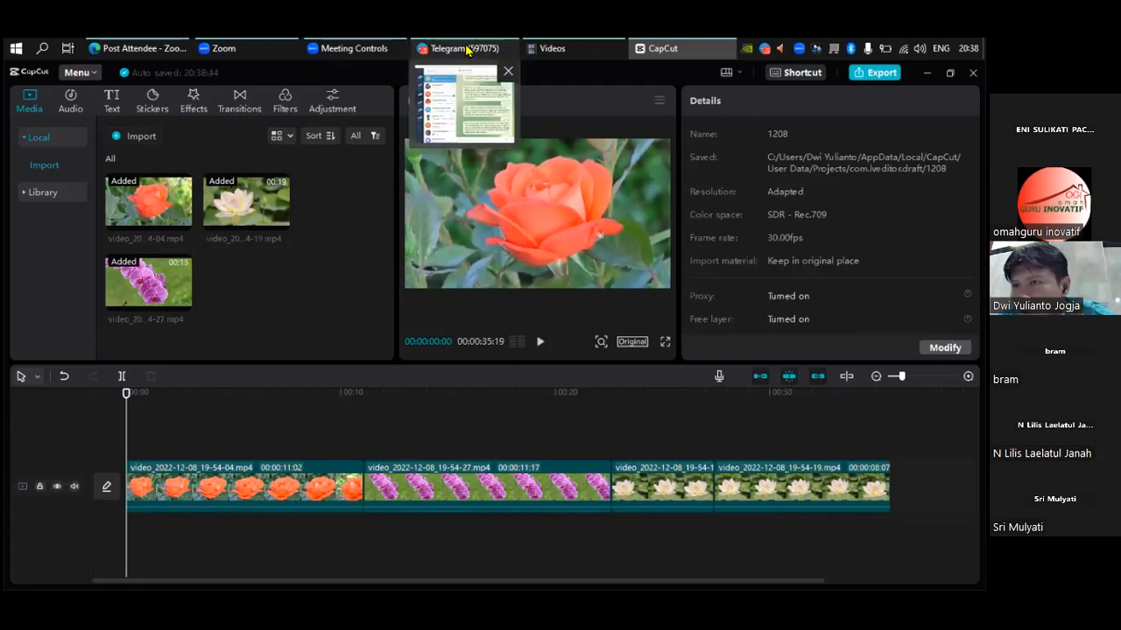
pyautogui.click(516, 85)
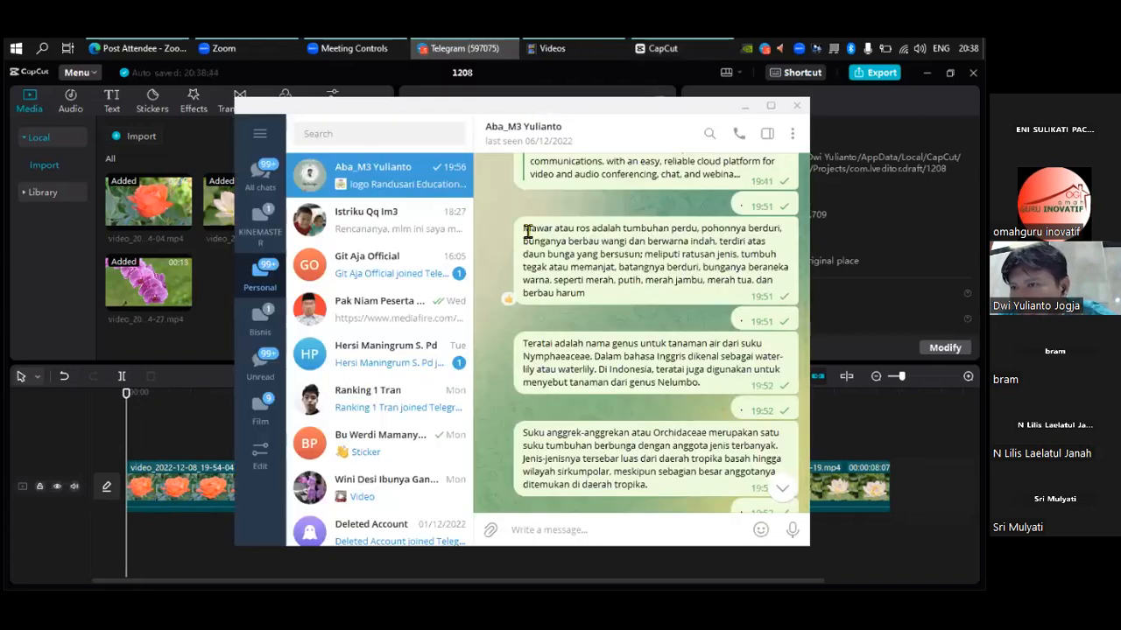
pyautogui.moveTo(523, 229); pyautogui.dragTo(614, 241)
pyautogui.moveTo(523, 228); pyautogui.dragTo(616, 295)
pyautogui.rightClick(605, 255)
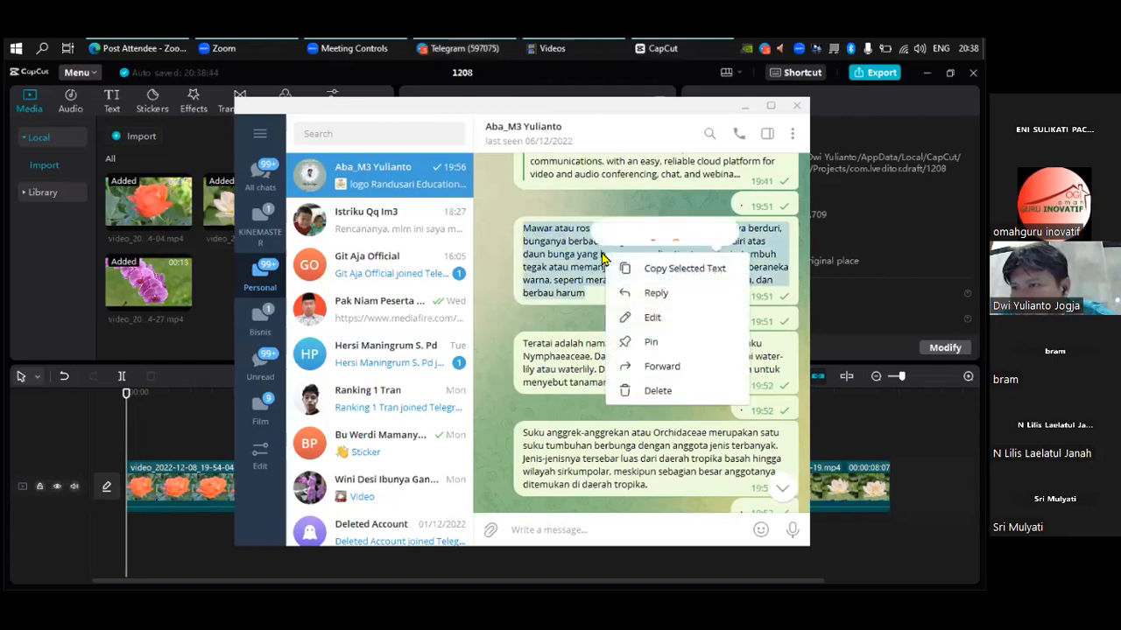
pyautogui.click(653, 268)
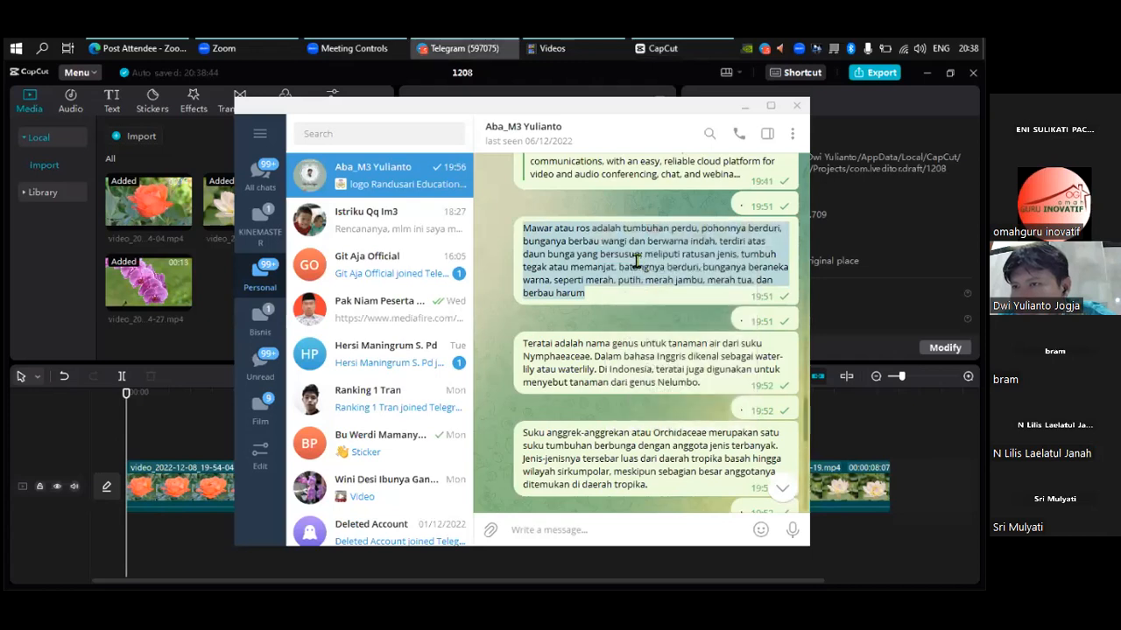
pyautogui.click(679, 51)
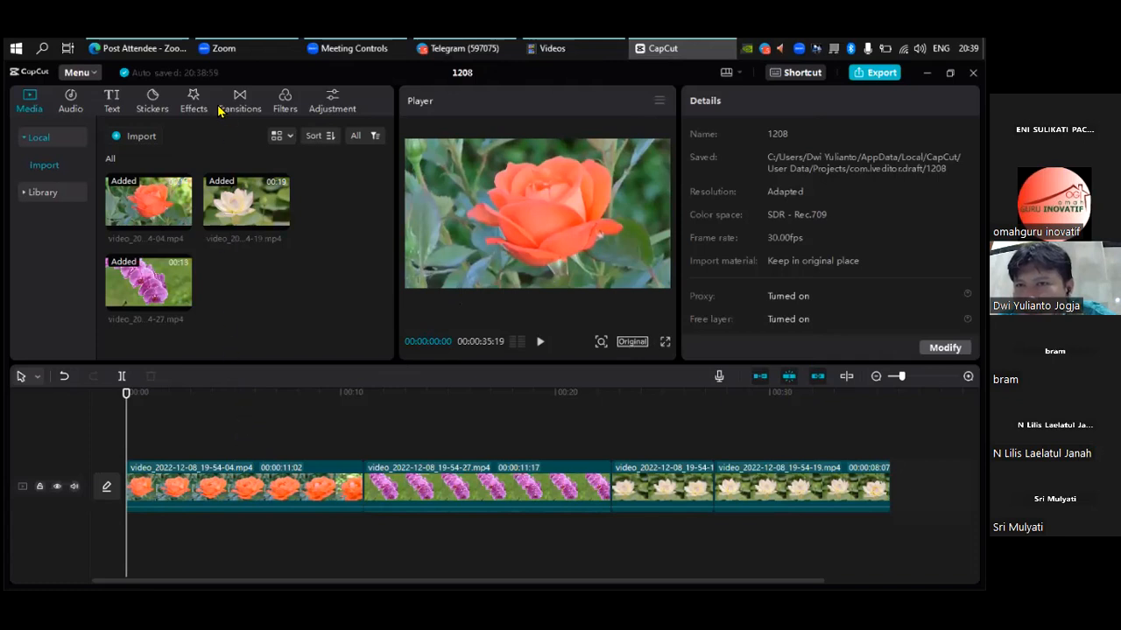
# - Examine the Trending, Basic, Luminance and Multicolor text effect styles, sampling several presets, and return to the imported media
pyautogui.click(110, 100)
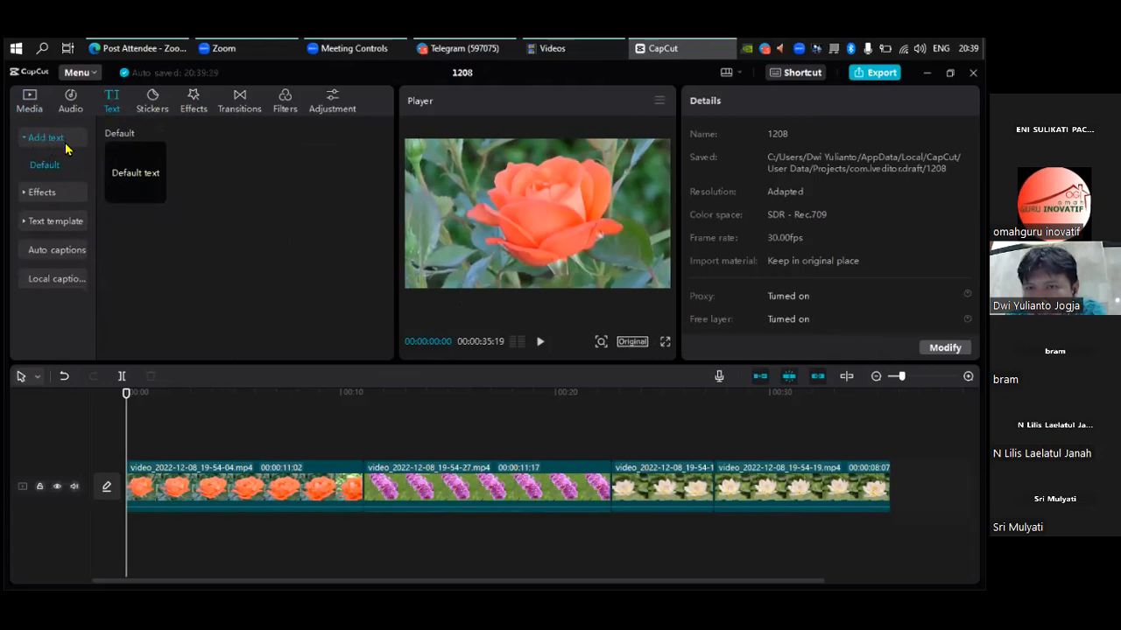
pyautogui.click(23, 194)
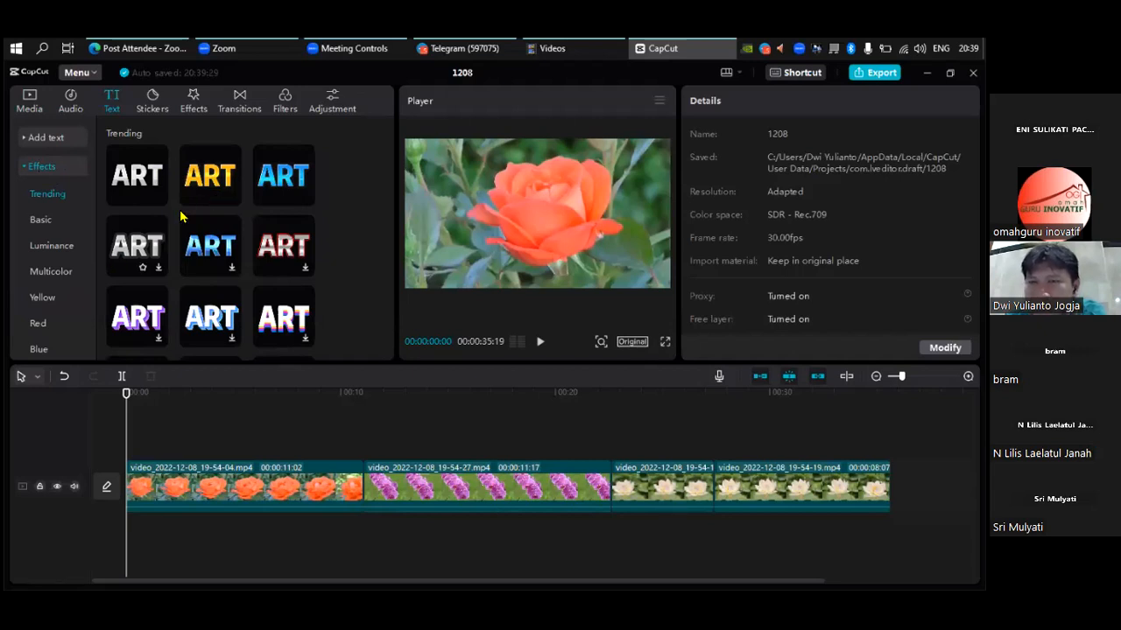
pyautogui.click(41, 224)
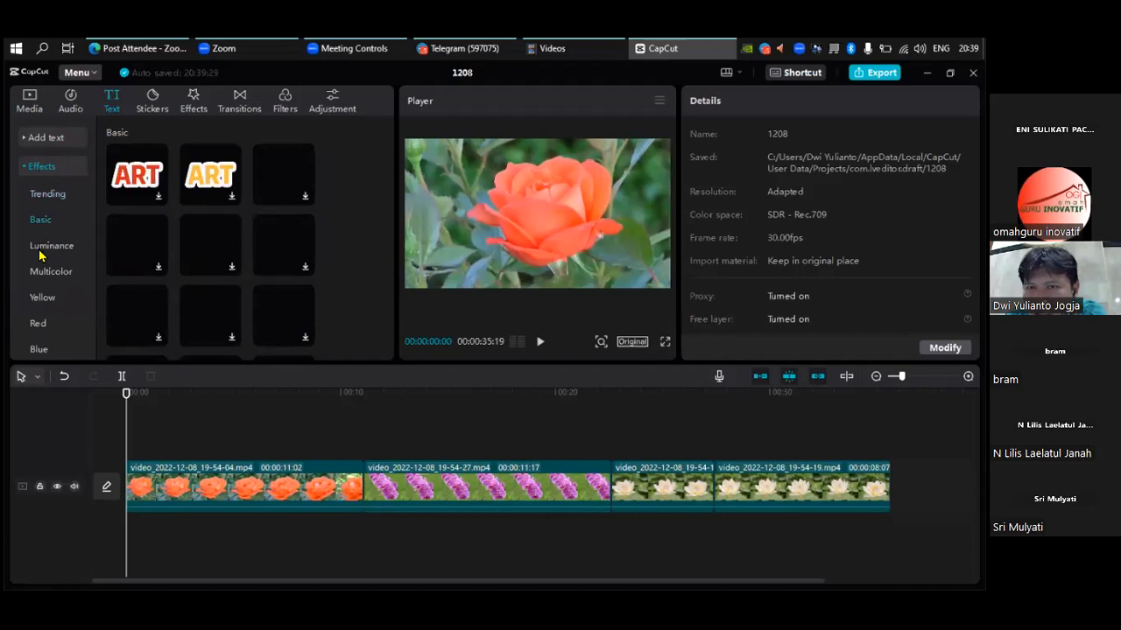
pyautogui.click(40, 250)
pyautogui.click(40, 274)
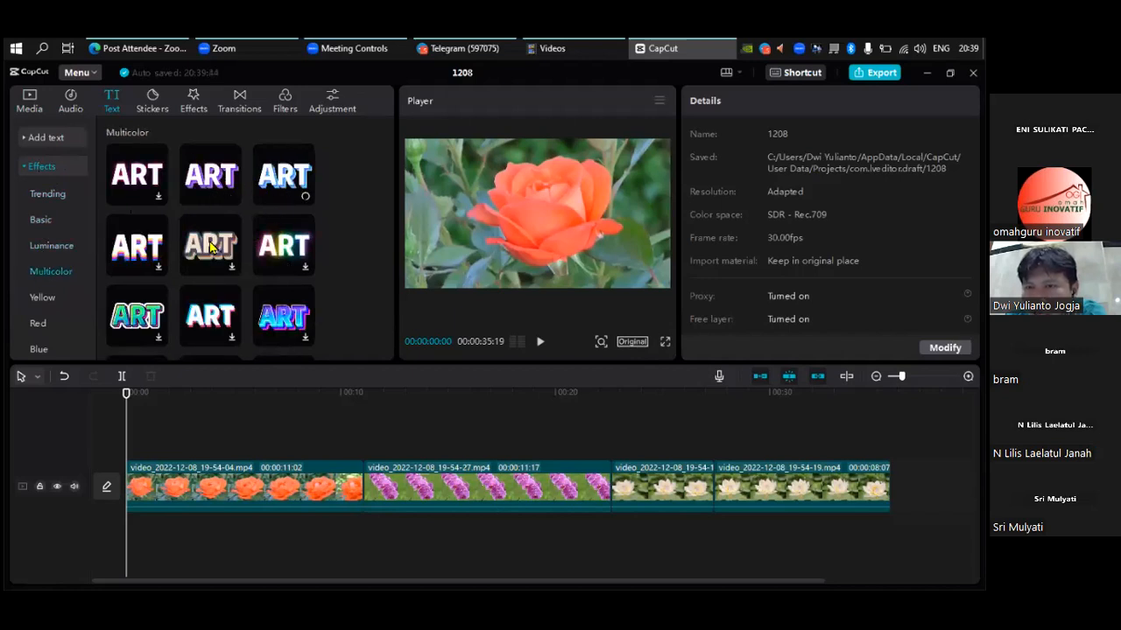
pyautogui.click(166, 191)
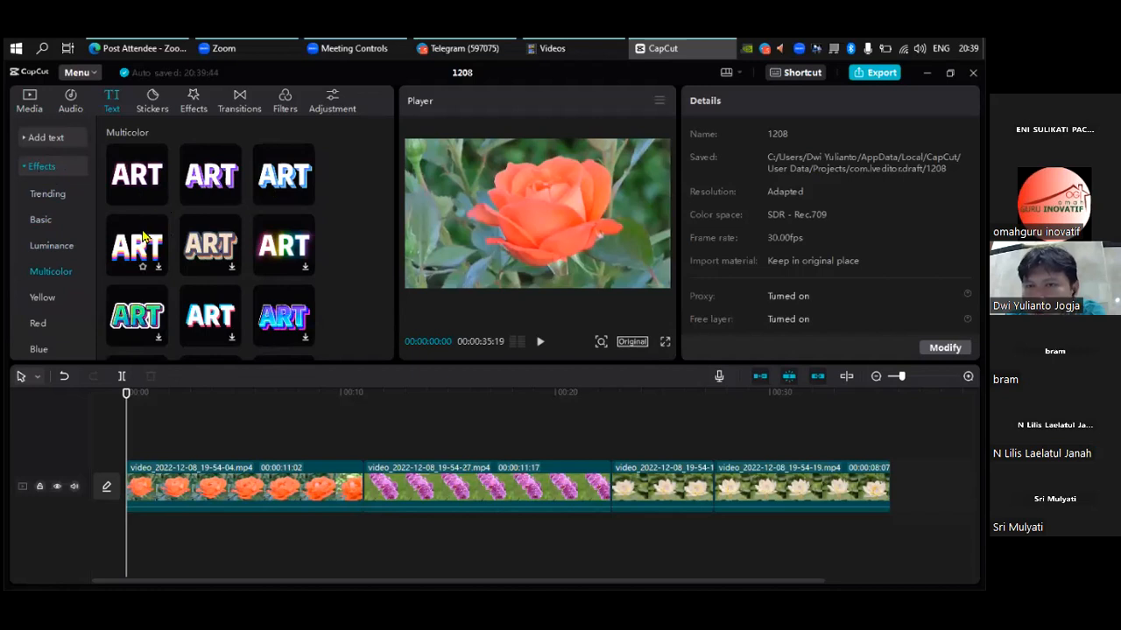
pyautogui.click(220, 262)
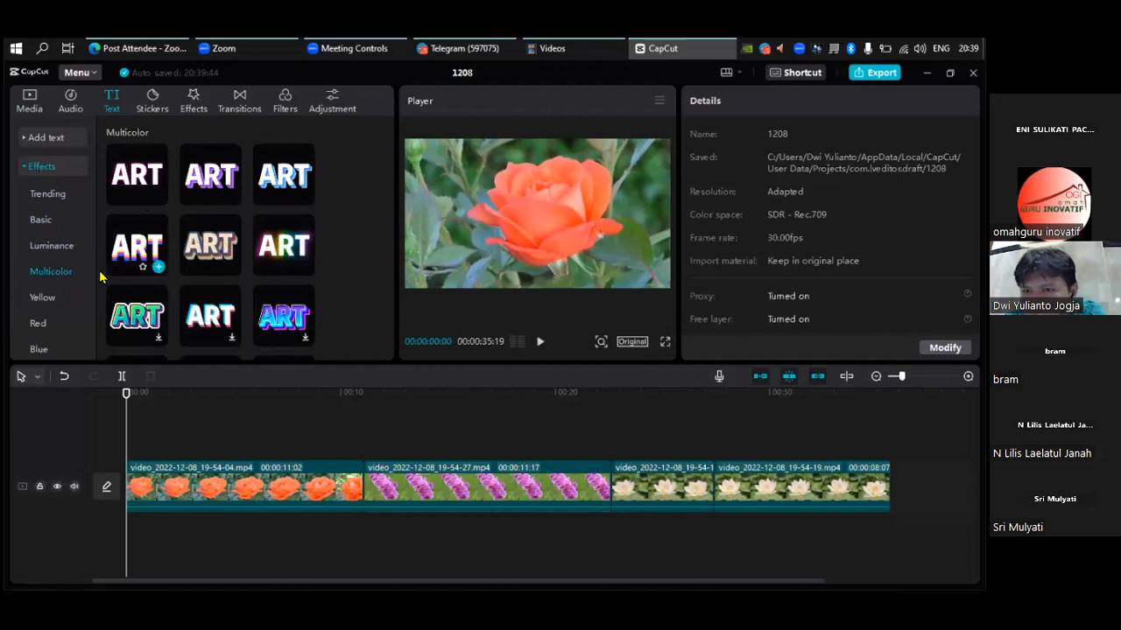
pyautogui.click(126, 330)
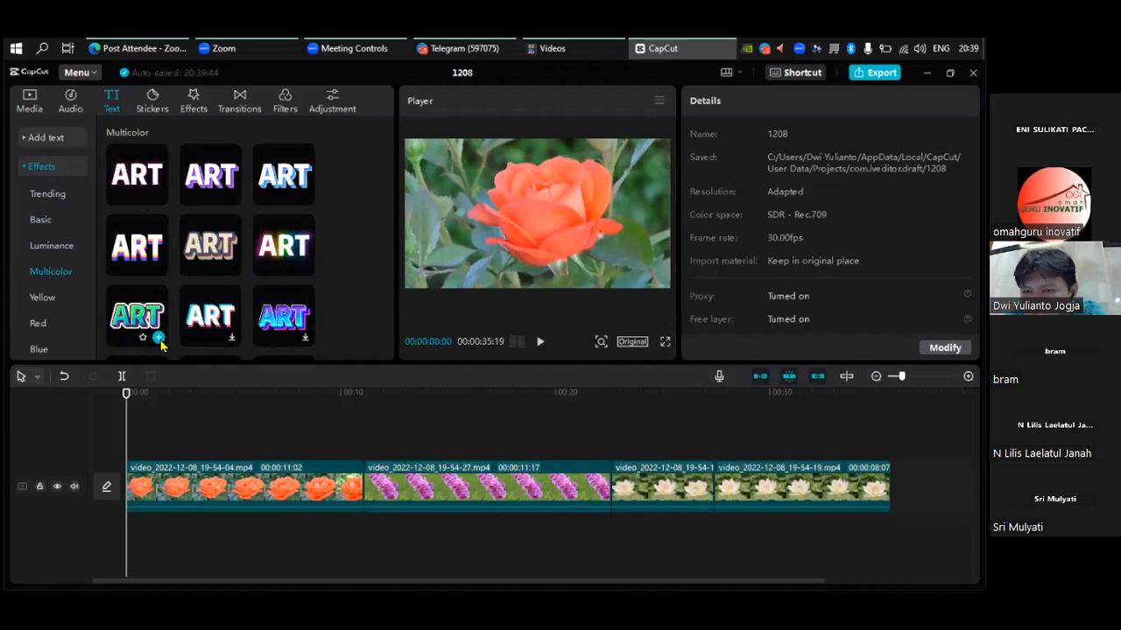
pyautogui.click(229, 315)
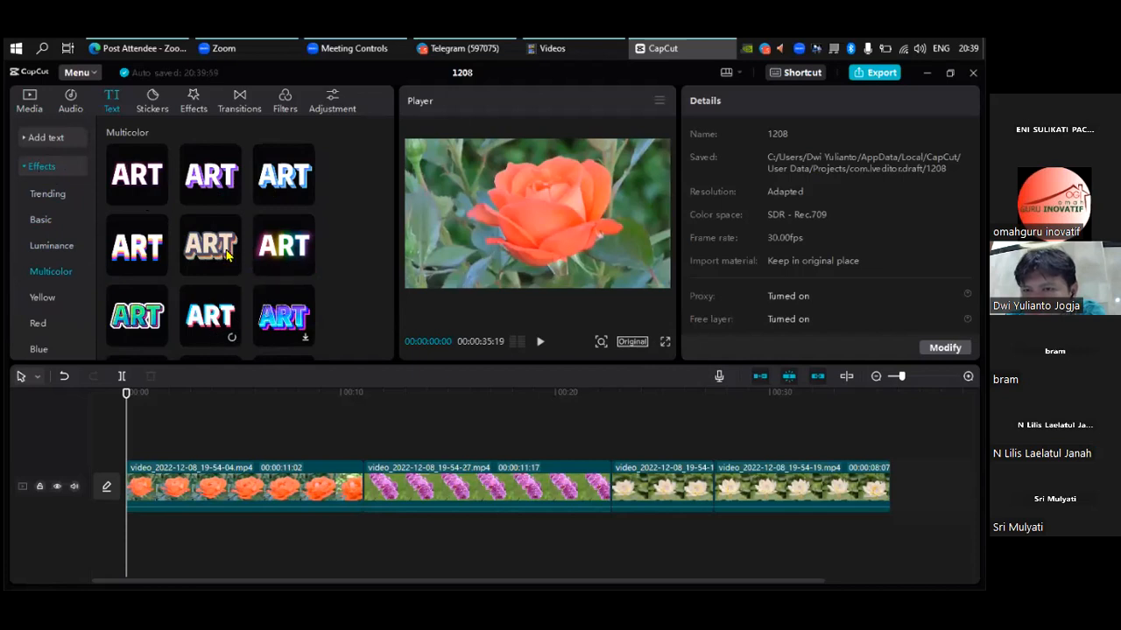
pyautogui.click(55, 247)
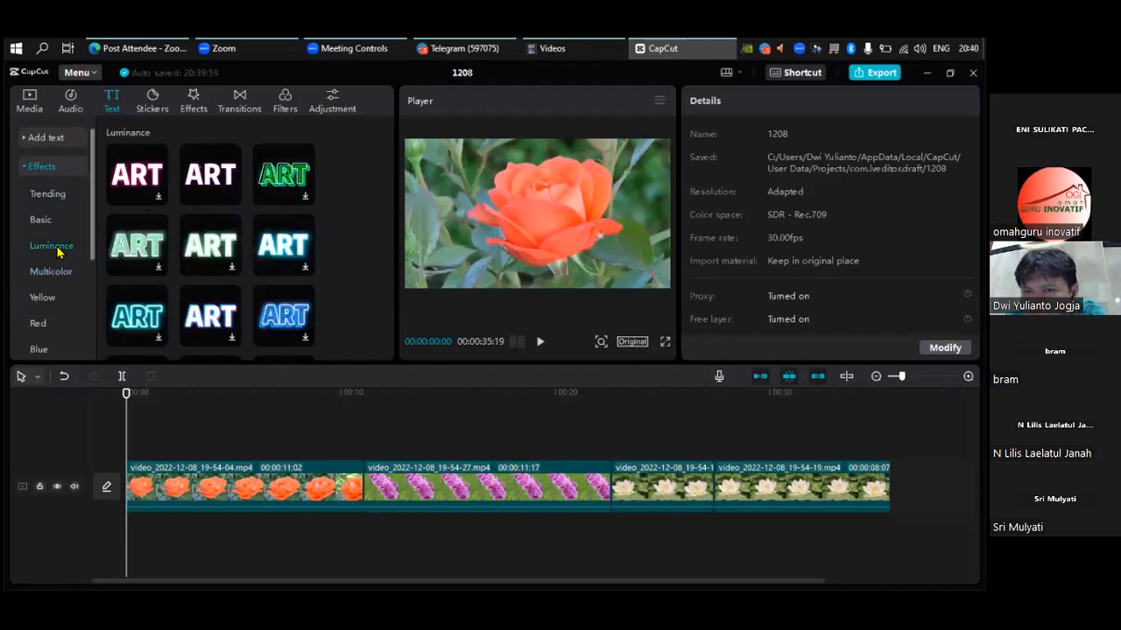
pyautogui.click(212, 243)
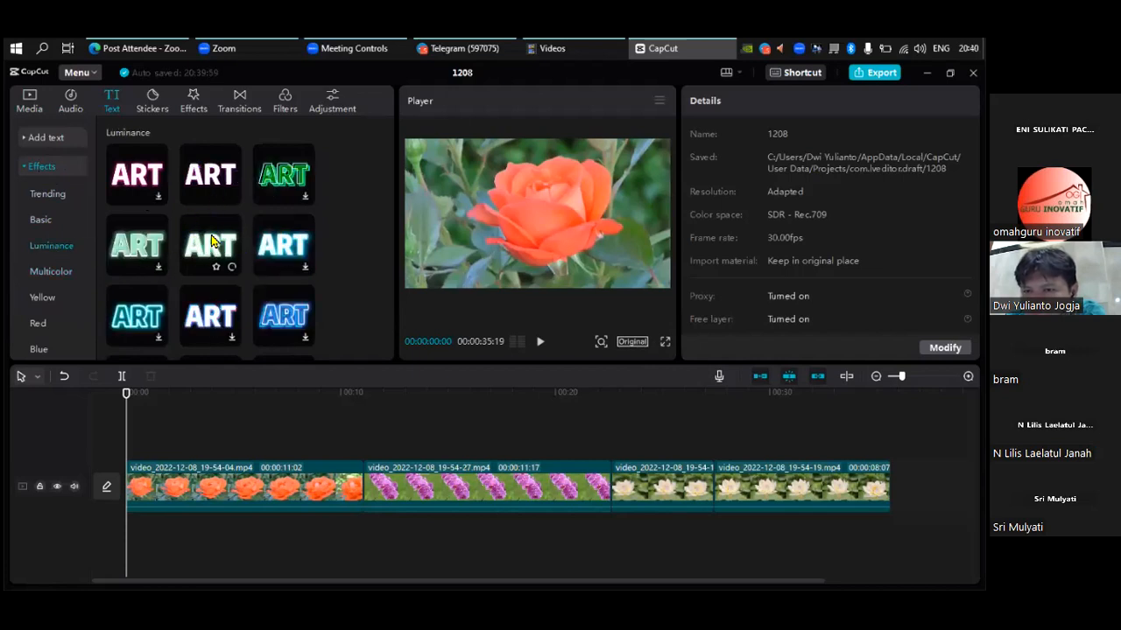
pyautogui.scroll(-2, 184, 281)
pyautogui.moveTo(186, 255)
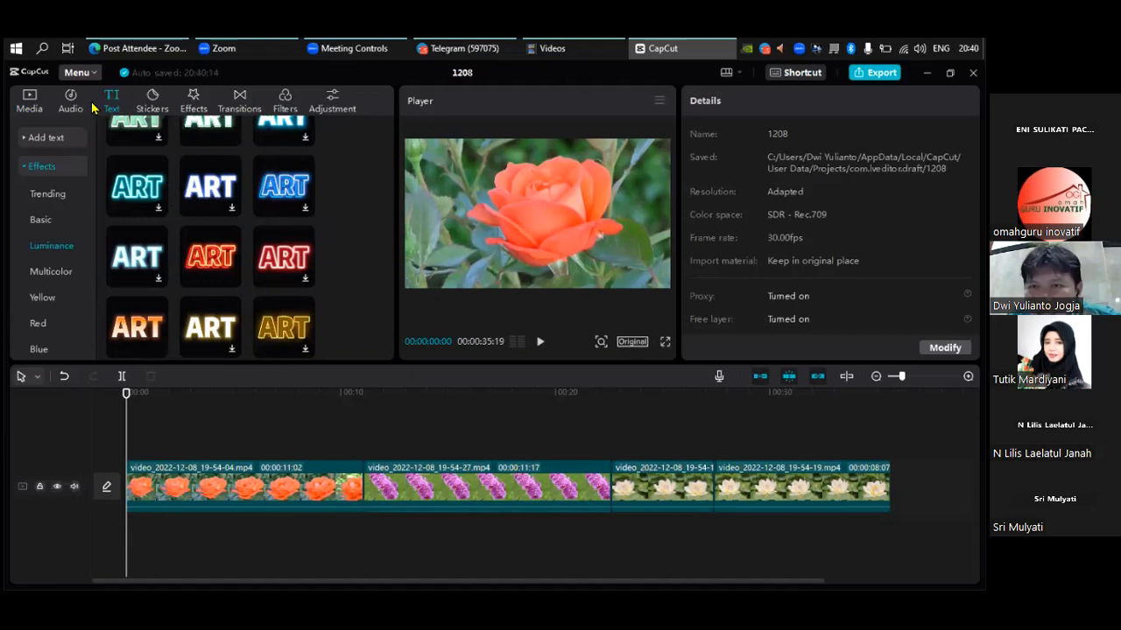
pyautogui.click(35, 103)
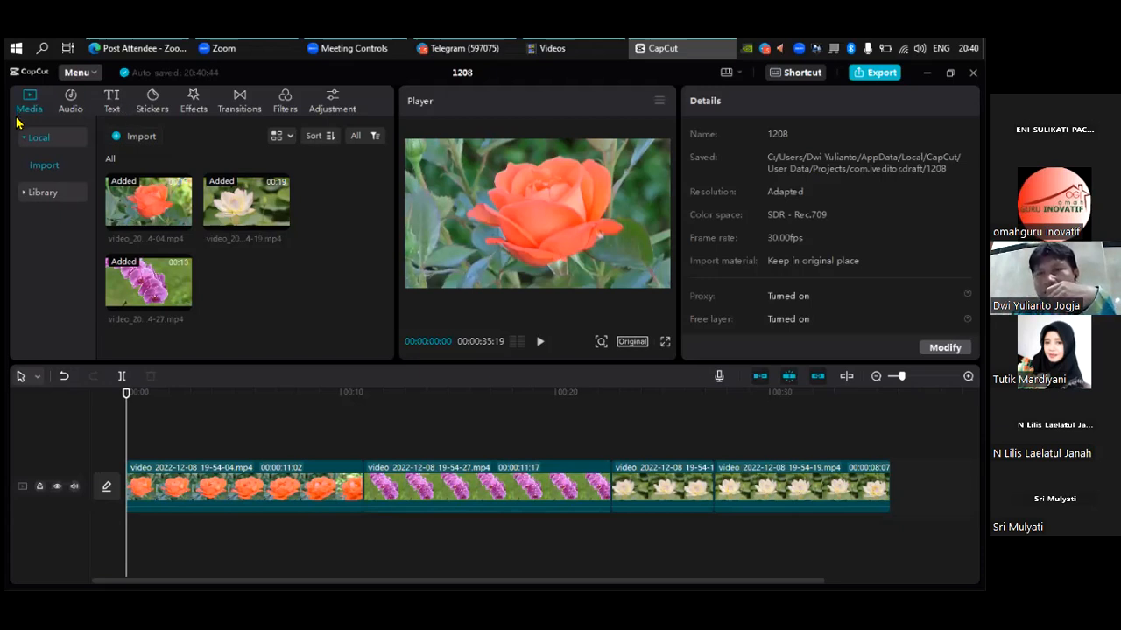
# - Add a default text at the start of the timeline above the rose clip and extend it to that clip's end
pyautogui.click(112, 106)
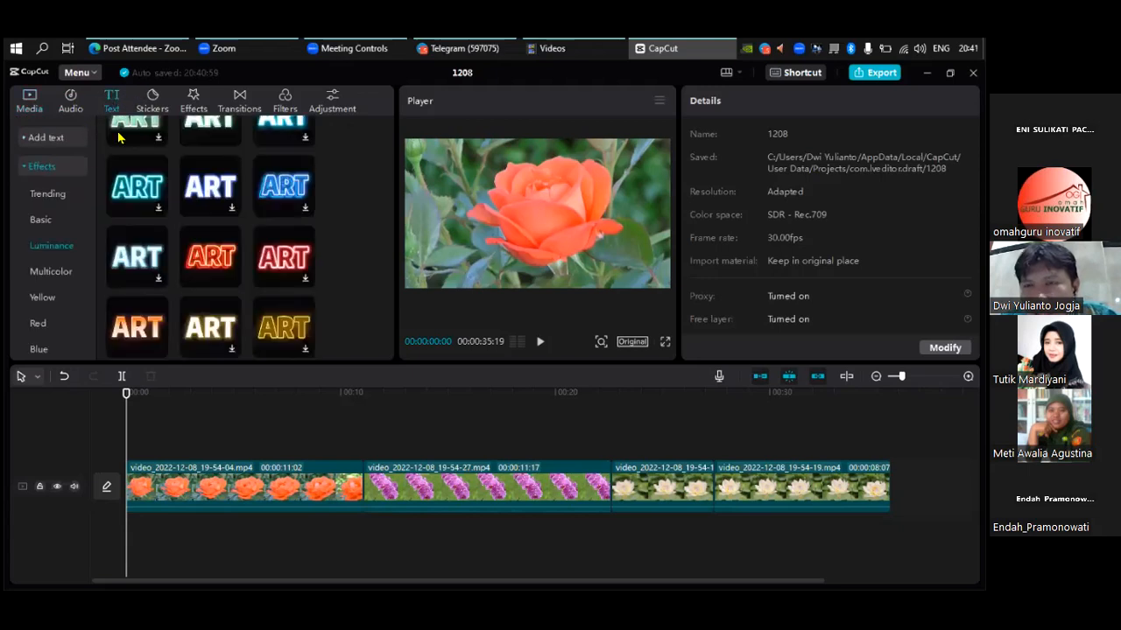
pyautogui.click(70, 138)
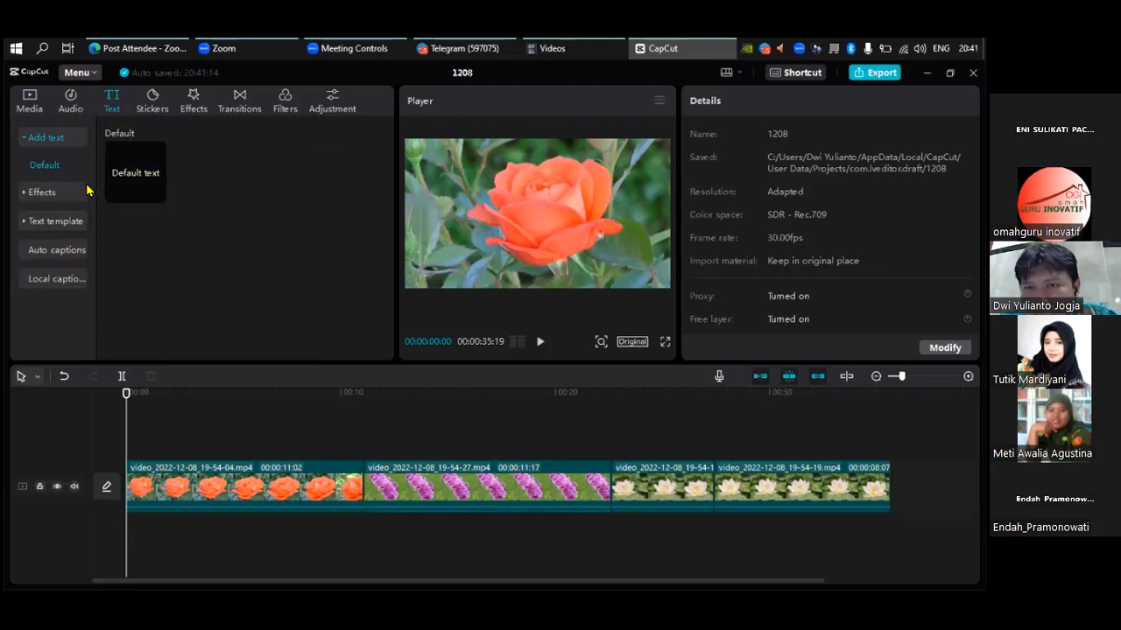
pyautogui.moveTo(109, 168)
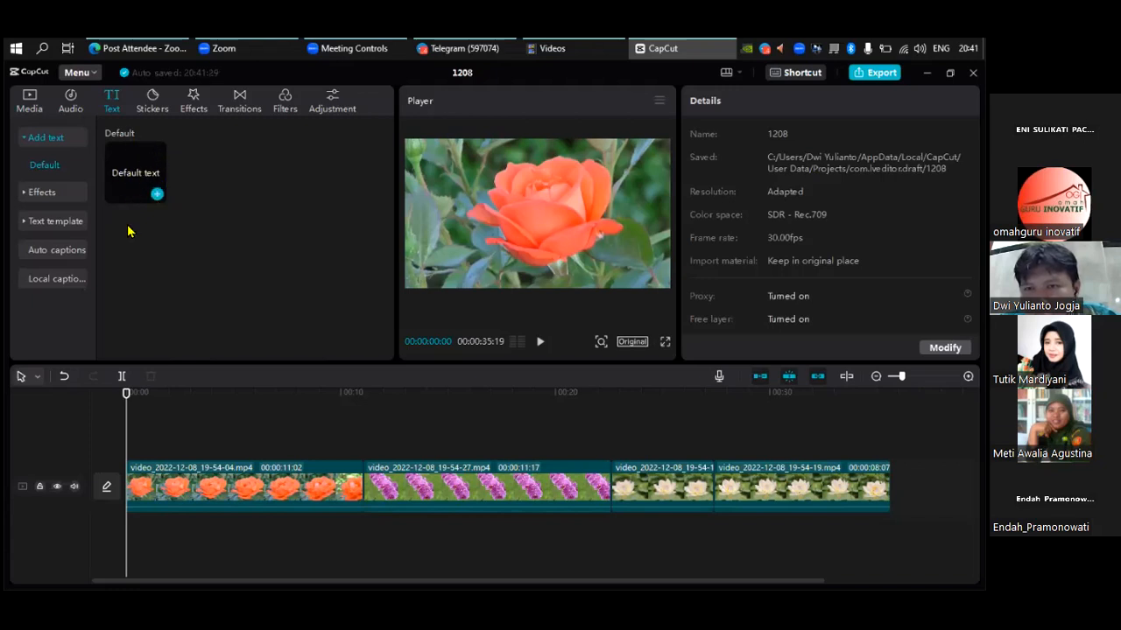
pyautogui.click(129, 174)
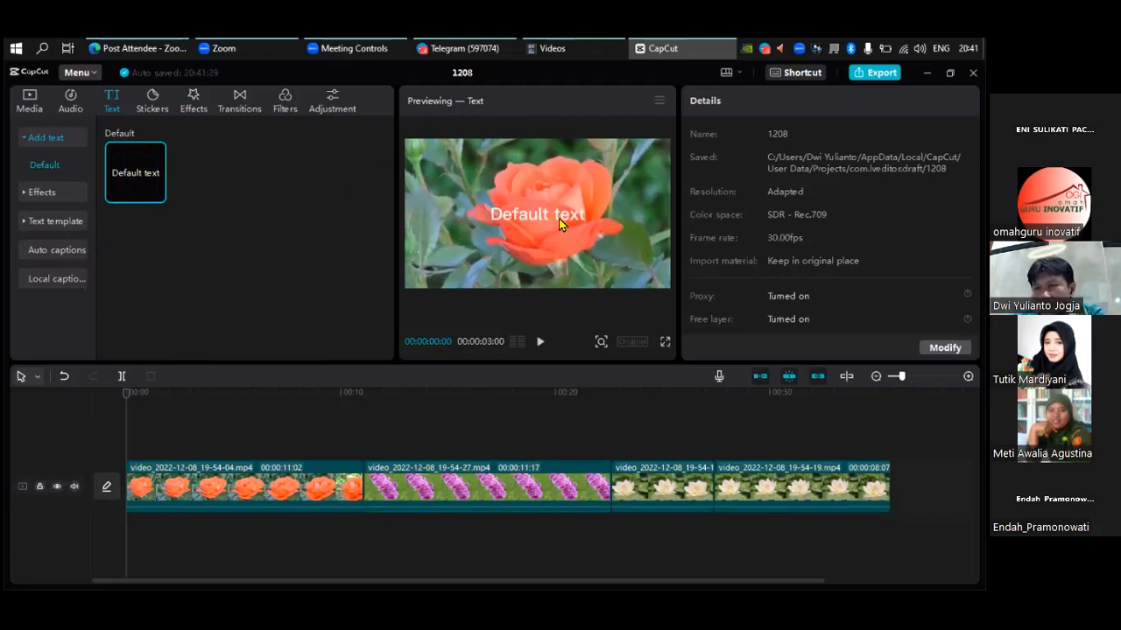
pyautogui.click(141, 168)
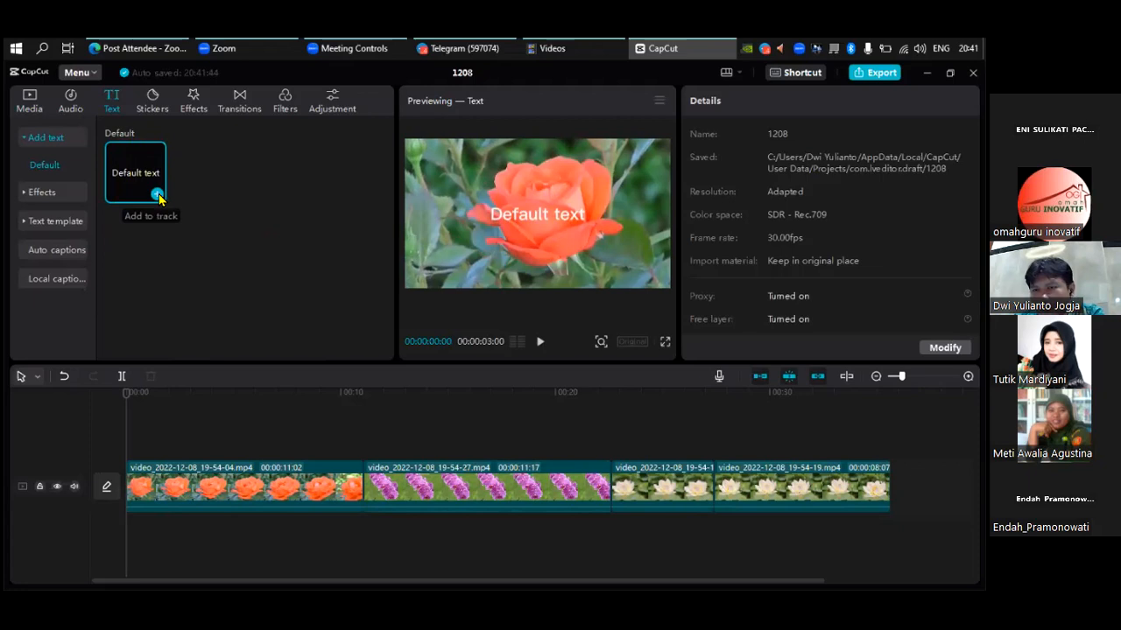
pyautogui.moveTo(159, 199); pyautogui.dragTo(147, 399)
pyautogui.moveTo(142, 437); pyautogui.dragTo(130, 457)
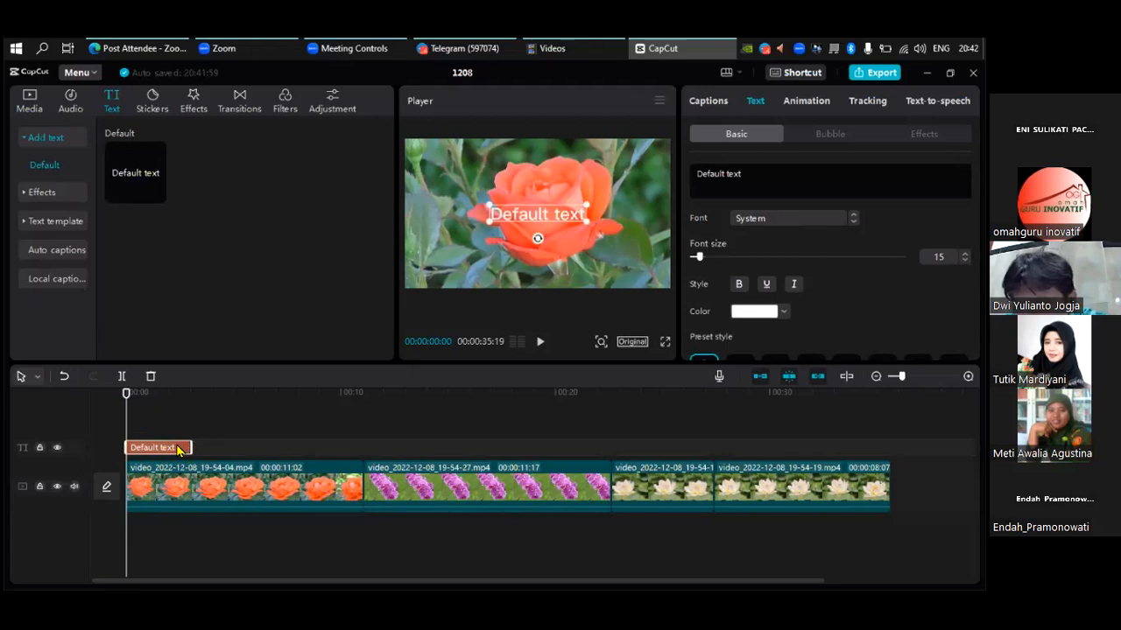
pyautogui.moveTo(192, 448); pyautogui.dragTo(365, 450)
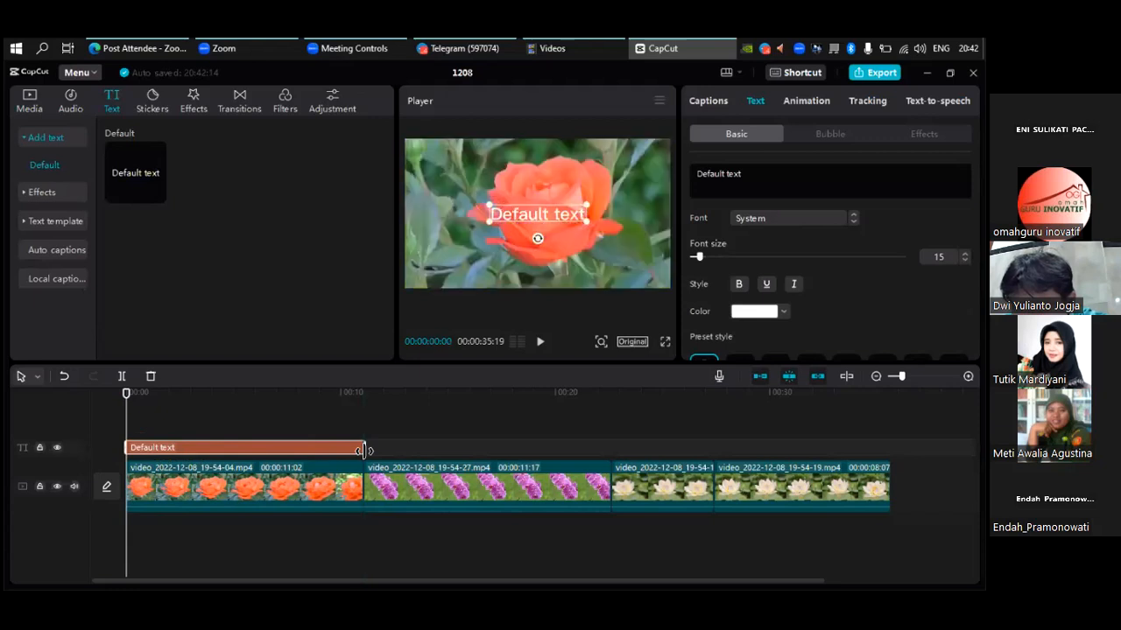
pyautogui.click(295, 516)
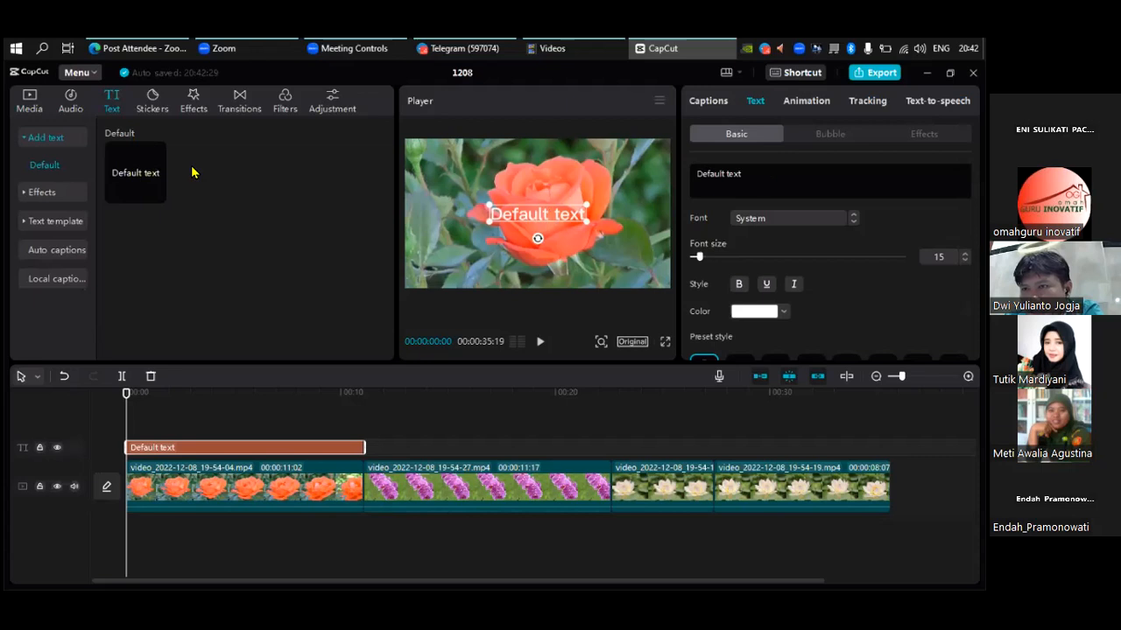
# - Replace the default text above the rose clip with the copied paragraph beginning "Mawar atau ros"
pyautogui.moveTo(741, 173); pyautogui.dragTo(674, 178)
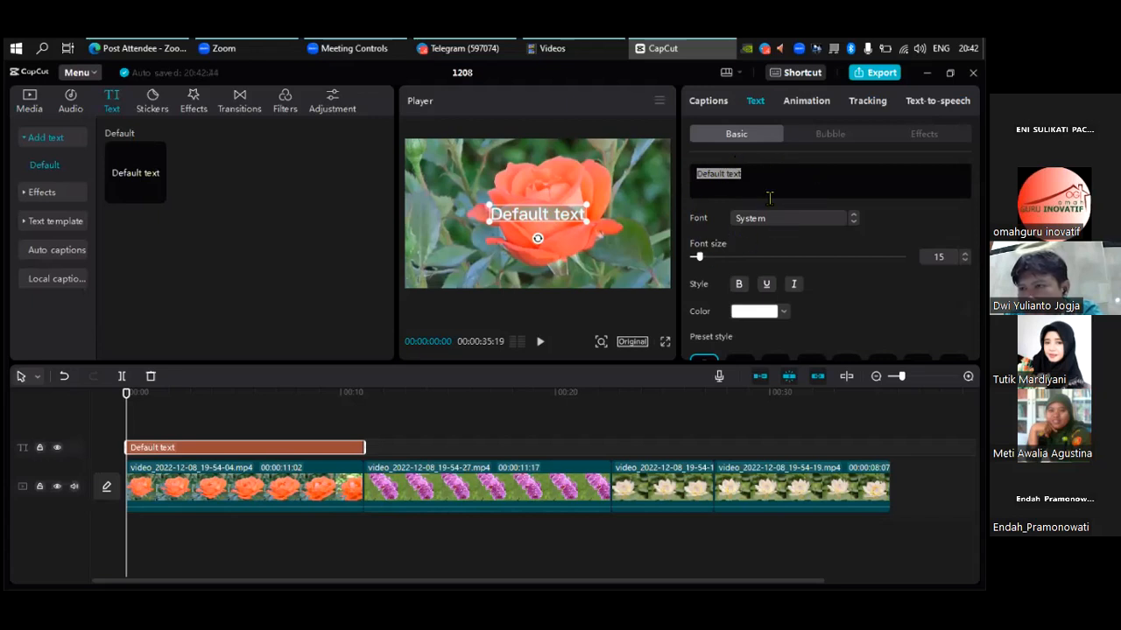
pyautogui.click(777, 182)
pyautogui.moveTo(708, 173); pyautogui.dragTo(685, 179)
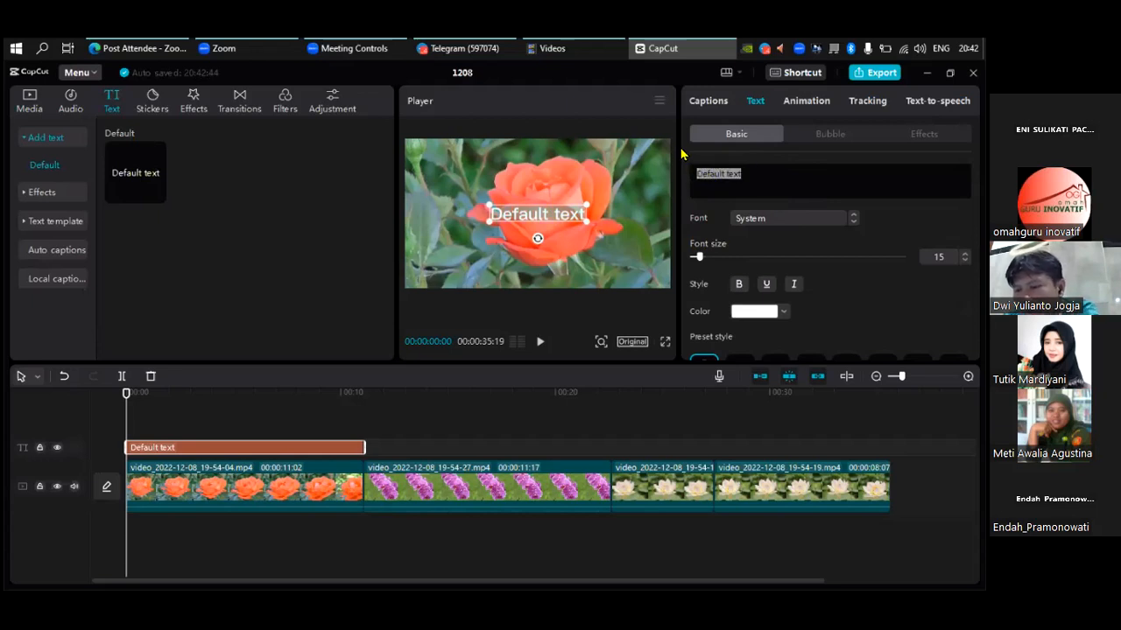
pyautogui.hotkey('ctrl', 'v')
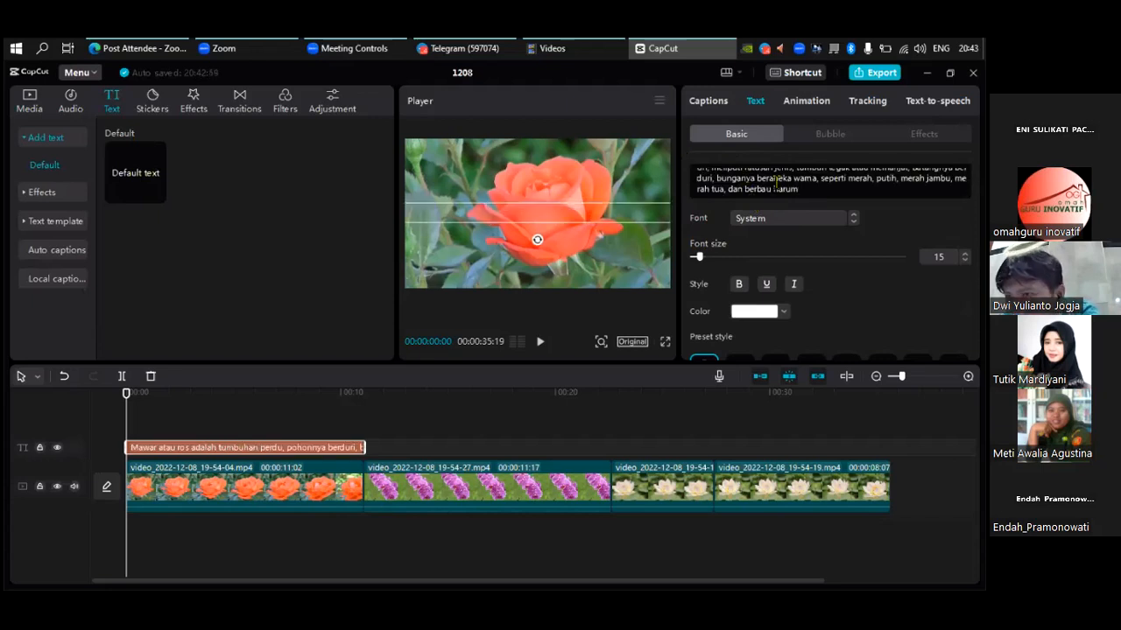
pyautogui.scroll(3, 779, 187)
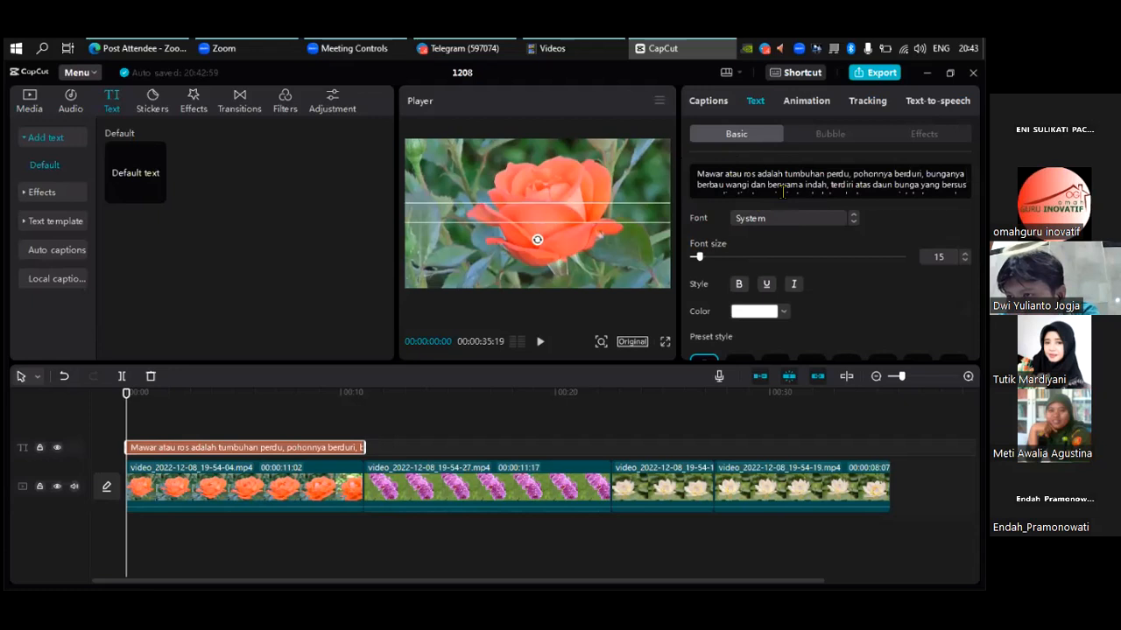
# - Park the playhead at about 5 seconds in the rose clip and try to shift the overlong description sideways in the preview
pyautogui.click(622, 257)
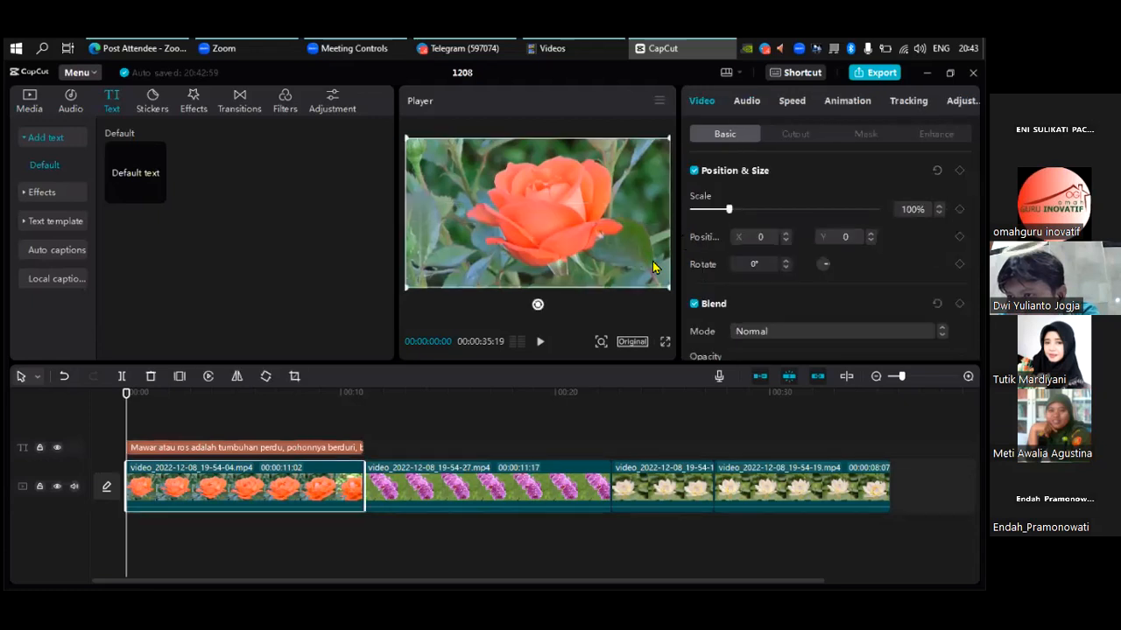
pyautogui.click(238, 413)
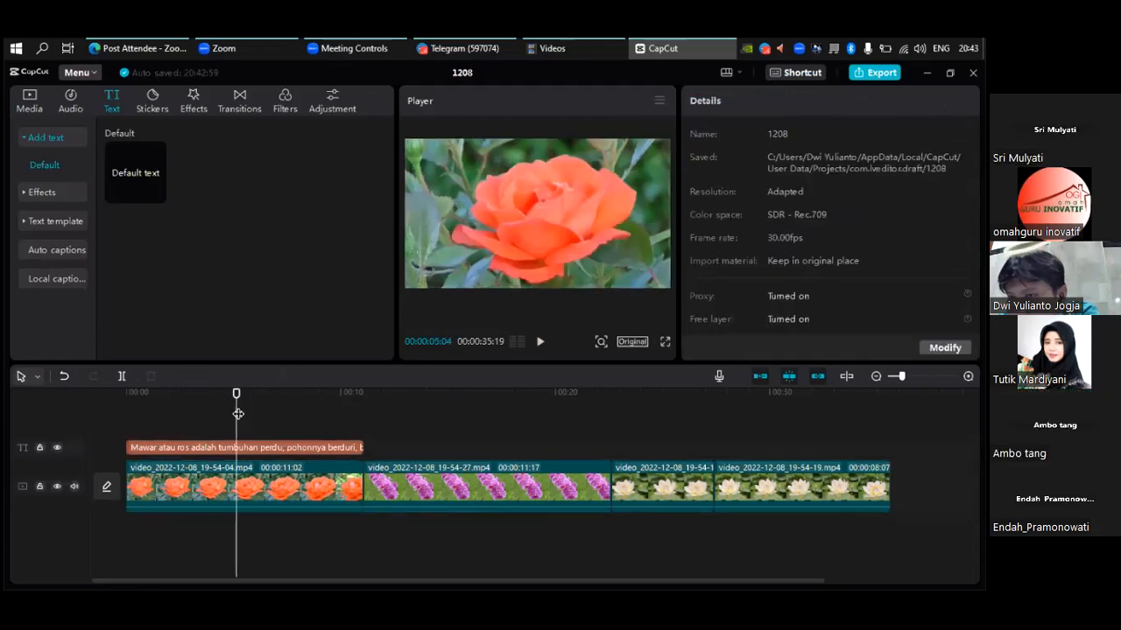
pyautogui.click(236, 448)
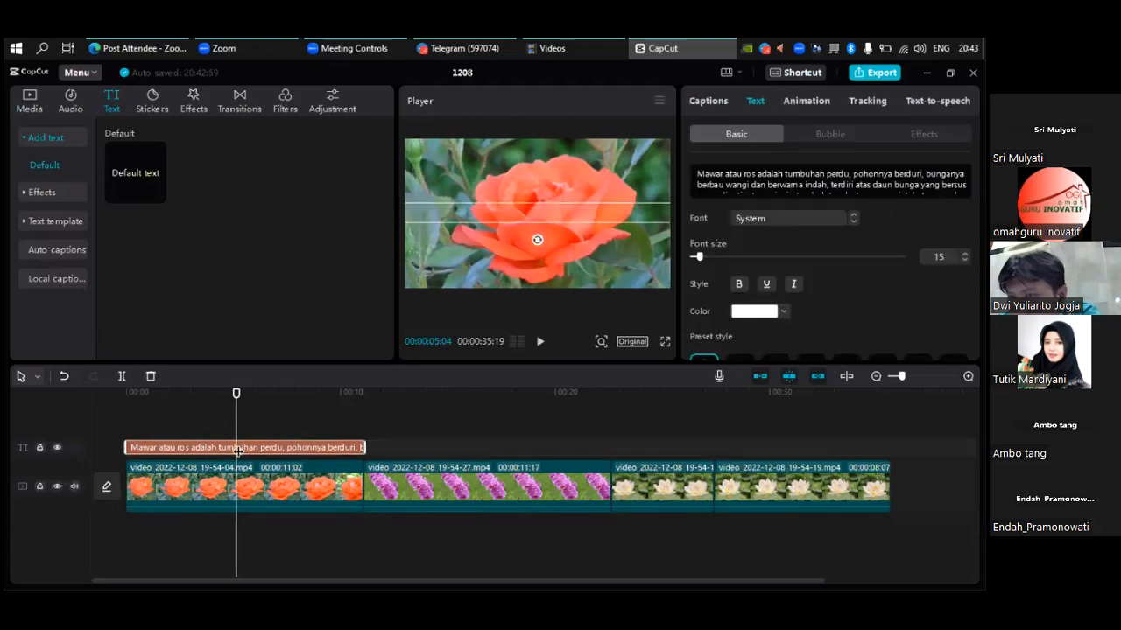
pyautogui.moveTo(548, 209); pyautogui.dragTo(769, 202)
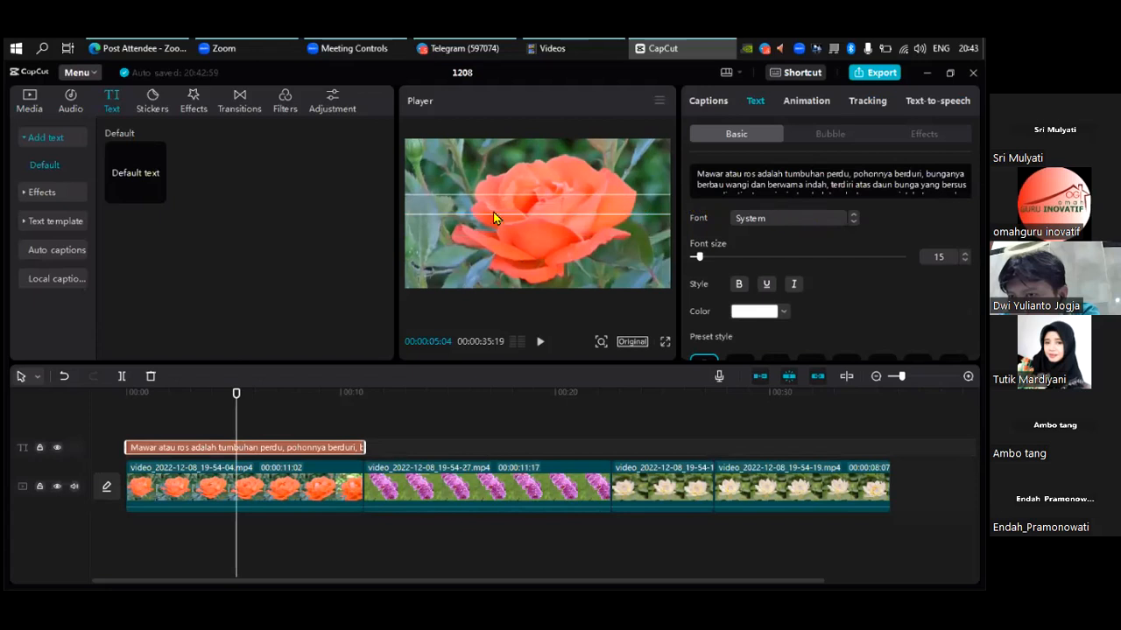
pyautogui.moveTo(485, 209); pyautogui.dragTo(732, 217)
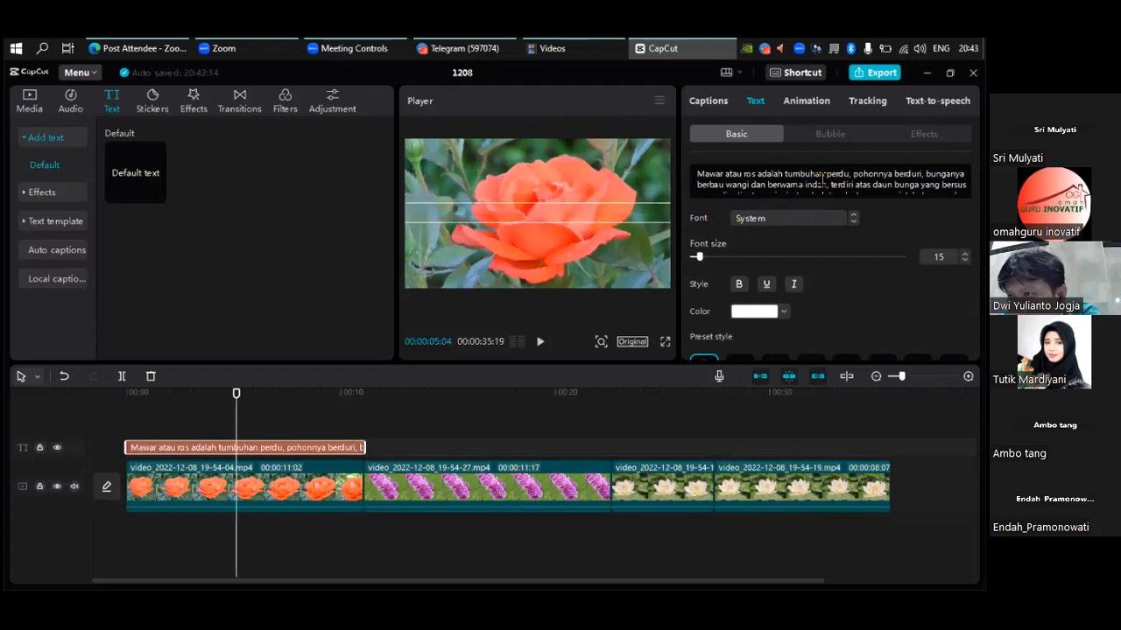
# - Colour the whole rose description black and set its font size to 33
pyautogui.hotkey('ctrl', 'a')
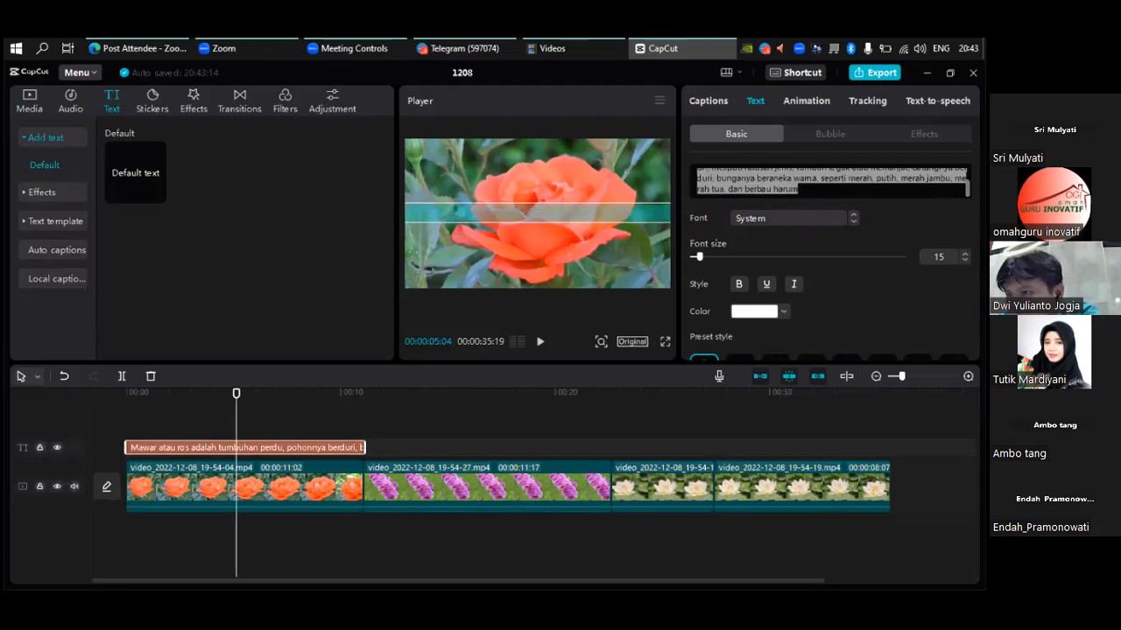
pyautogui.click(780, 313)
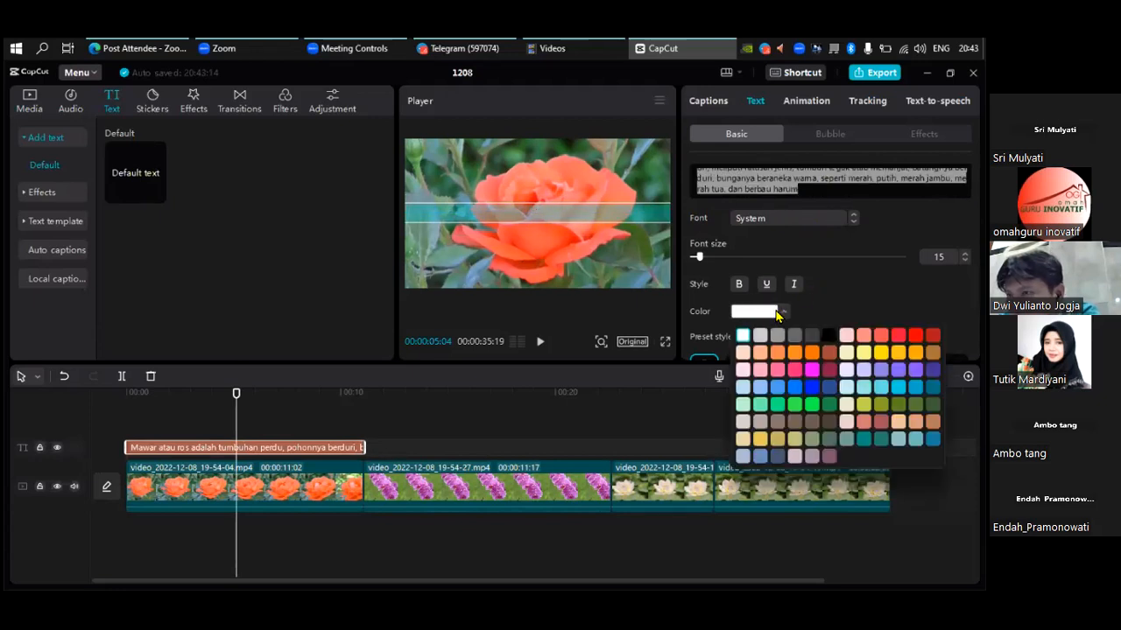
pyautogui.click(830, 336)
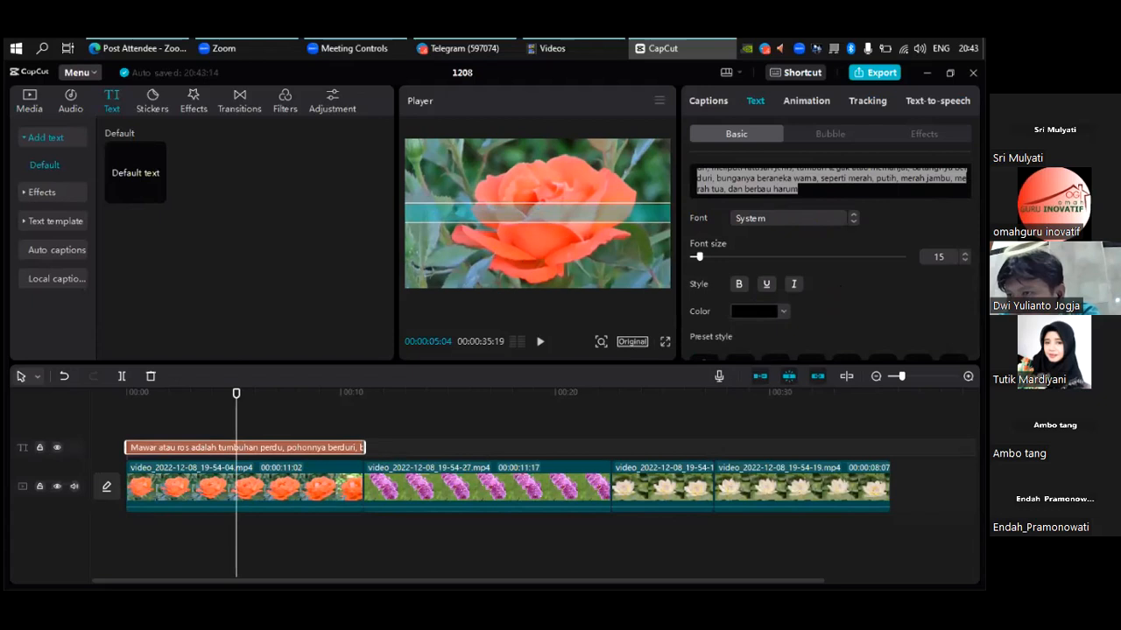
pyautogui.moveTo(700, 256); pyautogui.dragTo(713, 256)
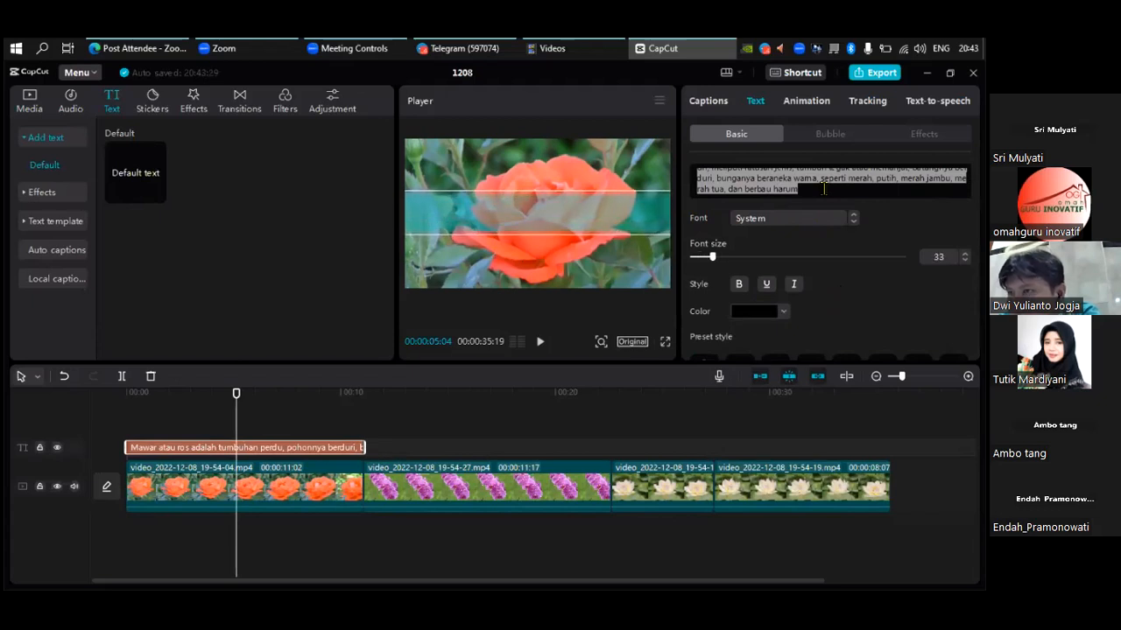
# - Shorten the rose description to "Mawar atau ros" and check it by scrubbing across the rose clip
pyautogui.click(820, 188)
pyautogui.moveTo(820, 189); pyautogui.dragTo(757, 174)
pyautogui.press('BackSpace')
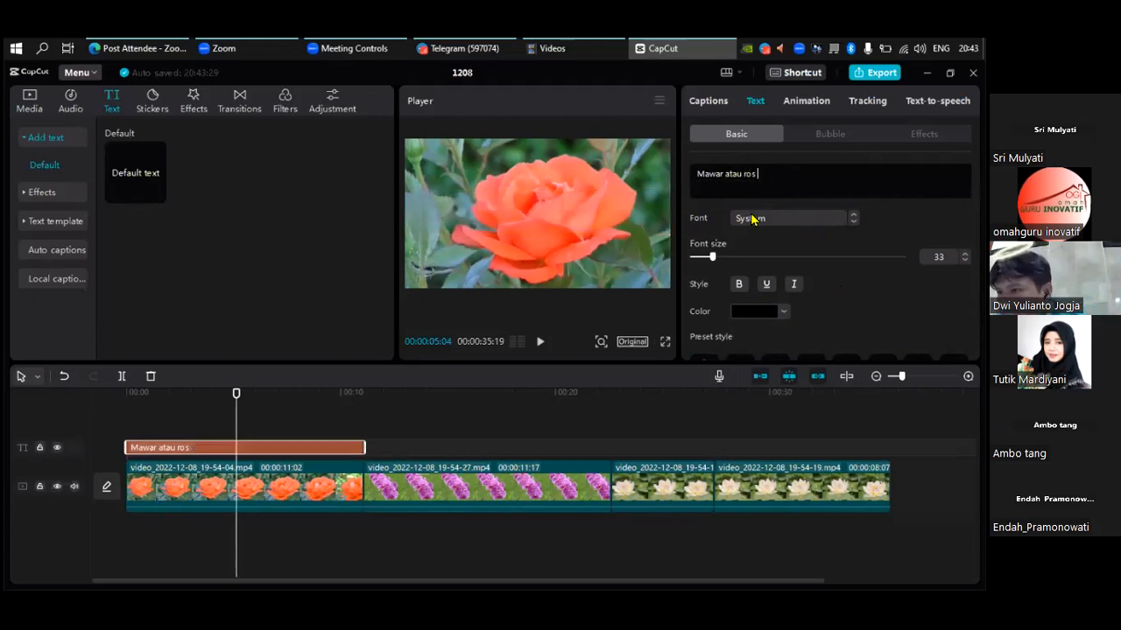
pyautogui.click(403, 436)
pyautogui.click(344, 451)
pyautogui.click(310, 413)
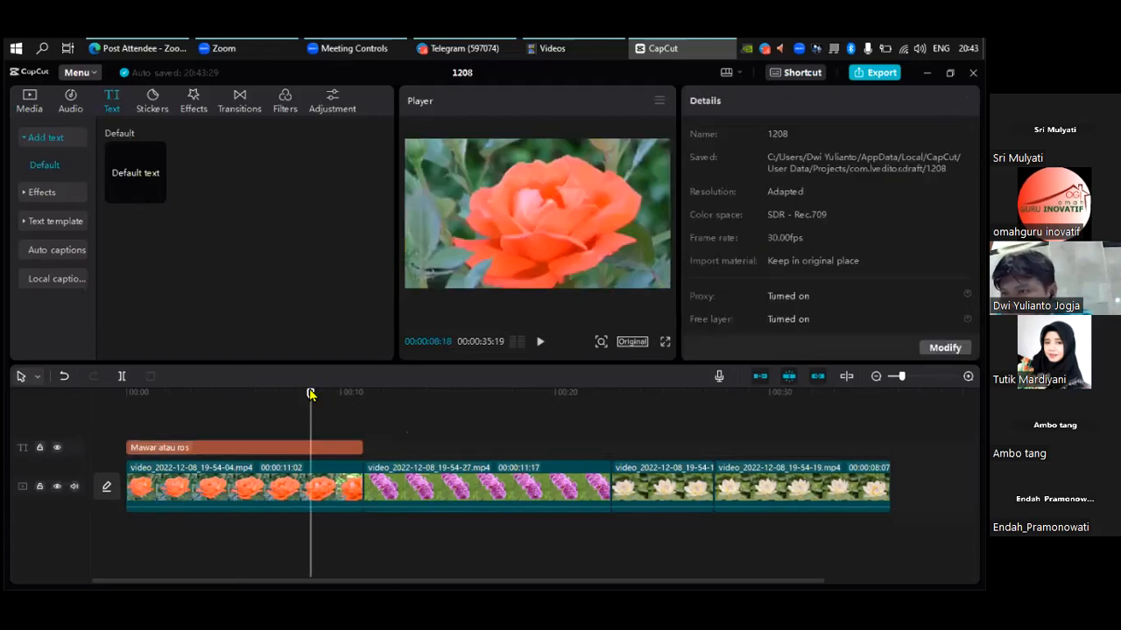
pyautogui.moveTo(310, 399); pyautogui.dragTo(205, 399)
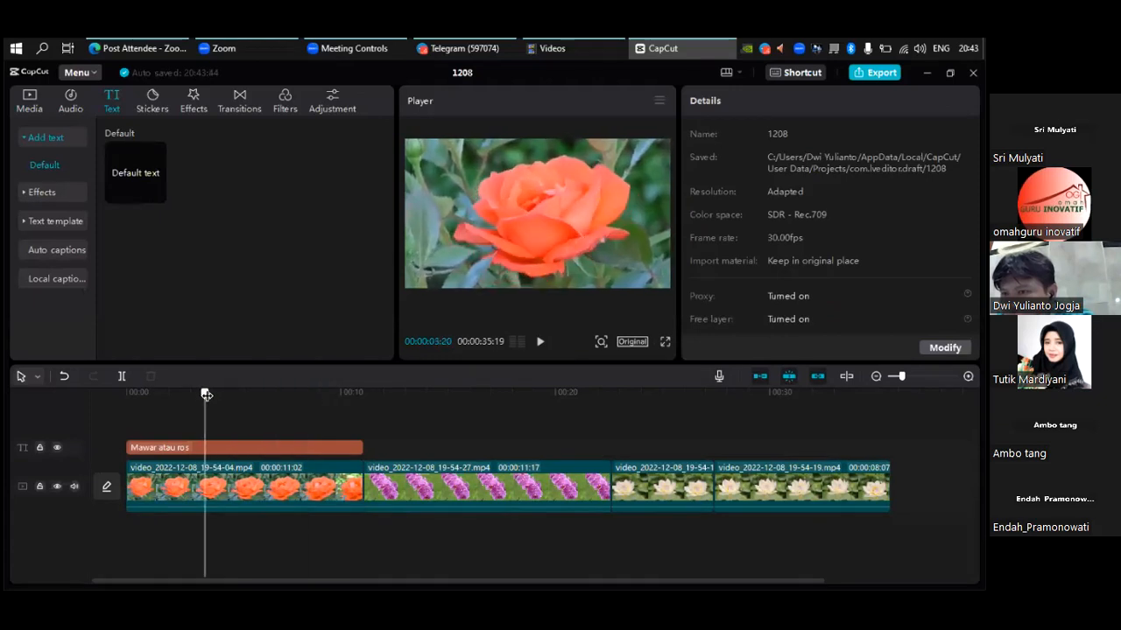
# - Replace the rose text with "Mawar atau ros adalah tumbuhan perdu, pohonnya berduri, bunganya berbau wangi dan berwarna indah"
pyautogui.click(284, 443)
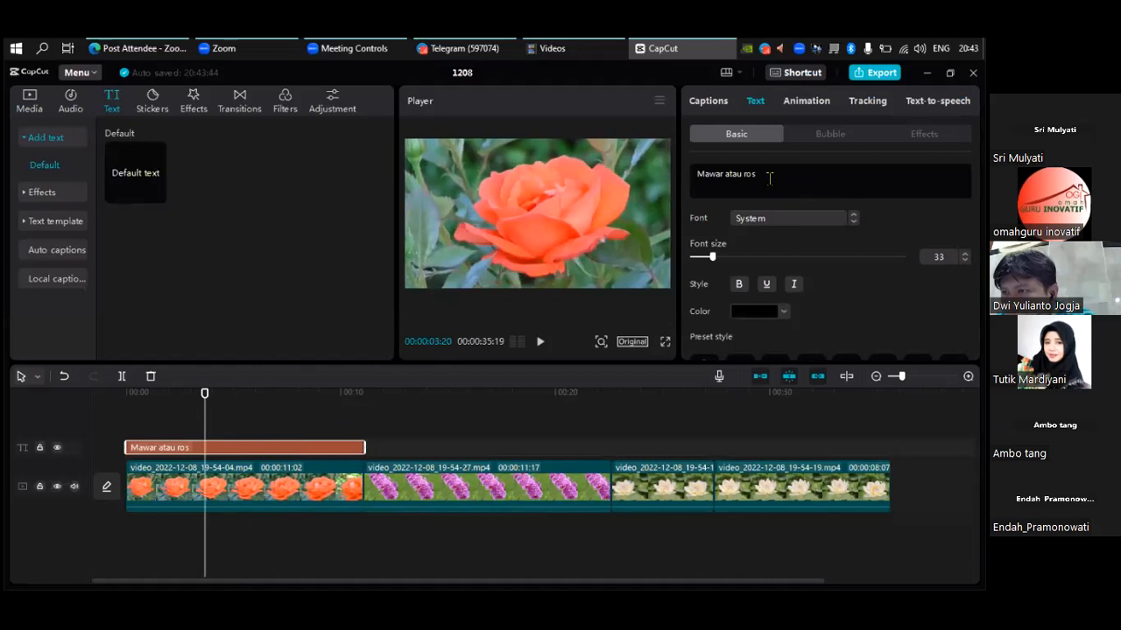
pyautogui.moveTo(769, 177); pyautogui.dragTo(676, 181)
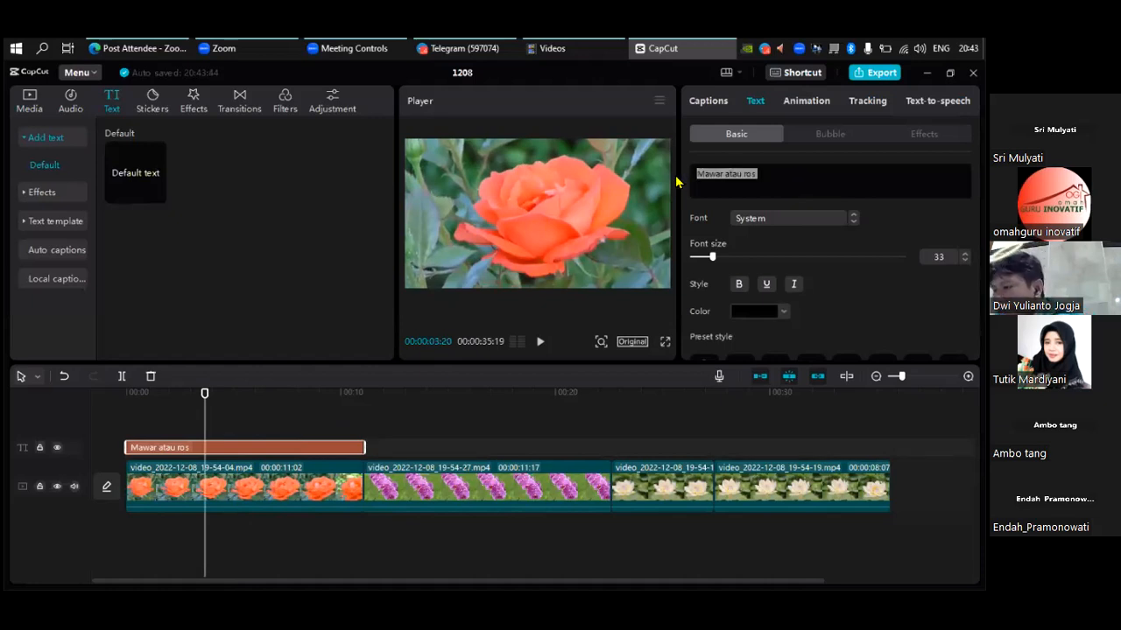
pyautogui.press('BackSpace')
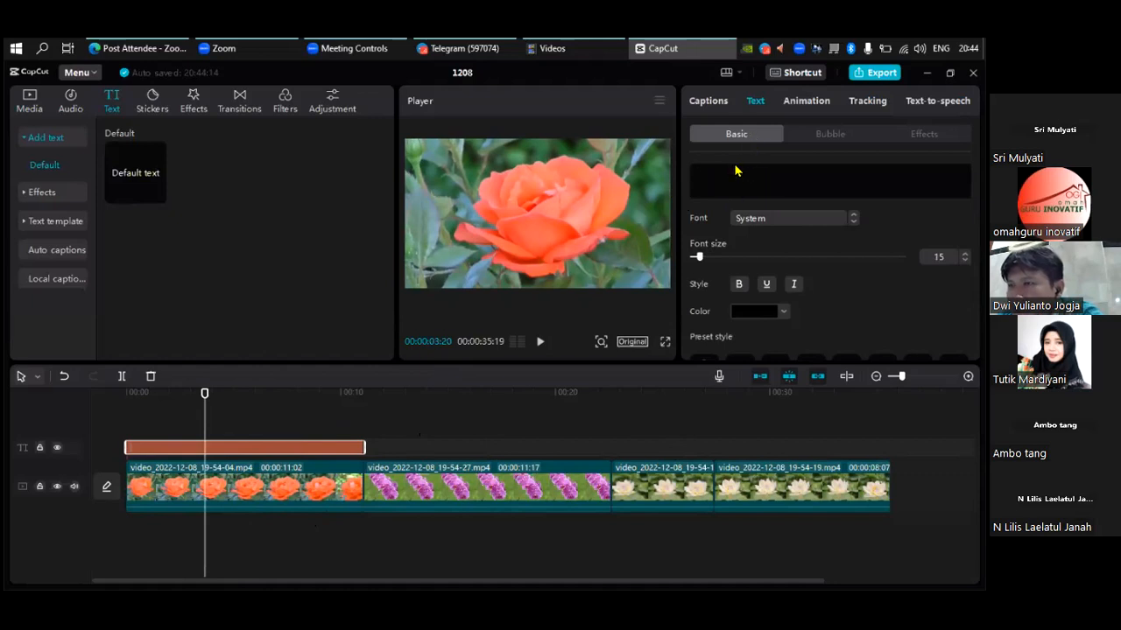
pyautogui.click(295, 447)
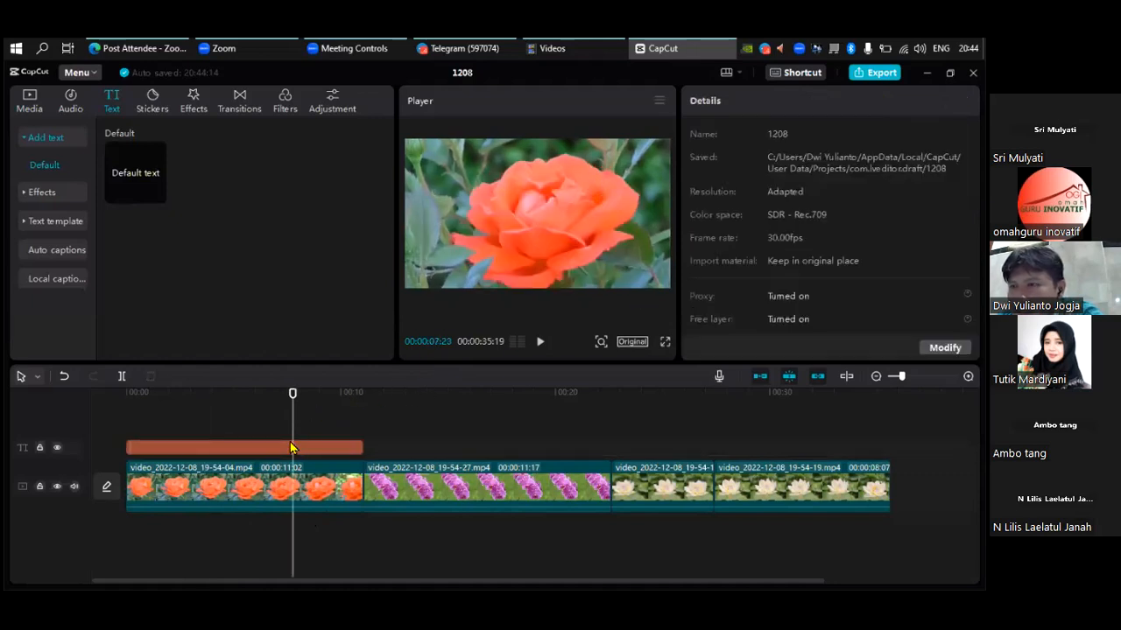
pyautogui.click(244, 448)
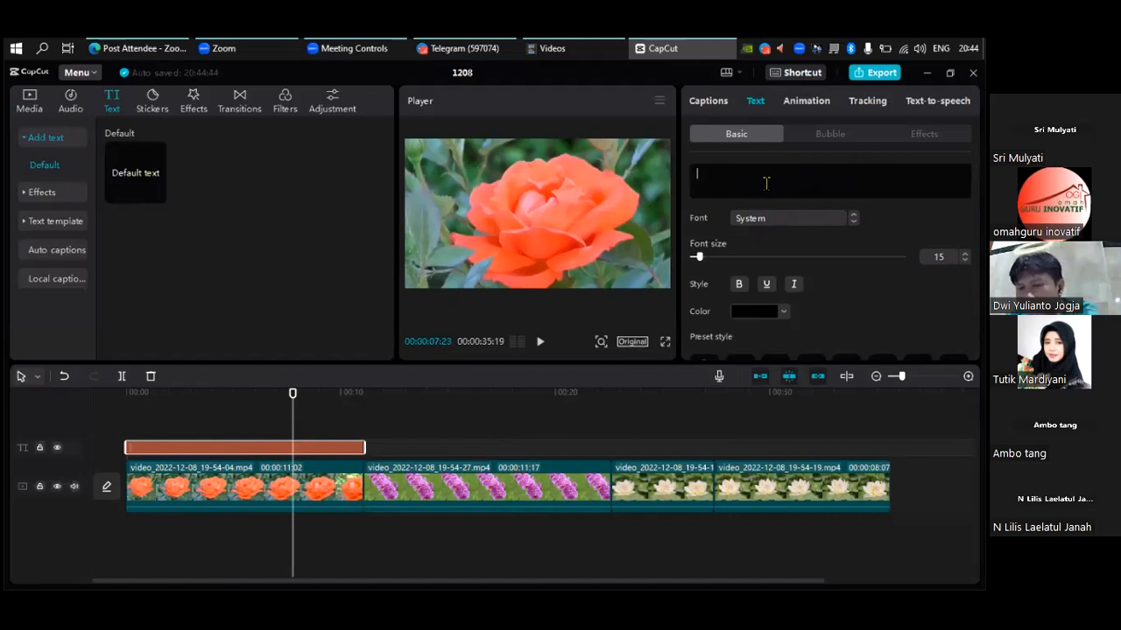
pyautogui.write('Mawar atau ros adalah tumbuhan perdu, pohonnya berduri, bunganya berbau wangi dan berwarna indah')
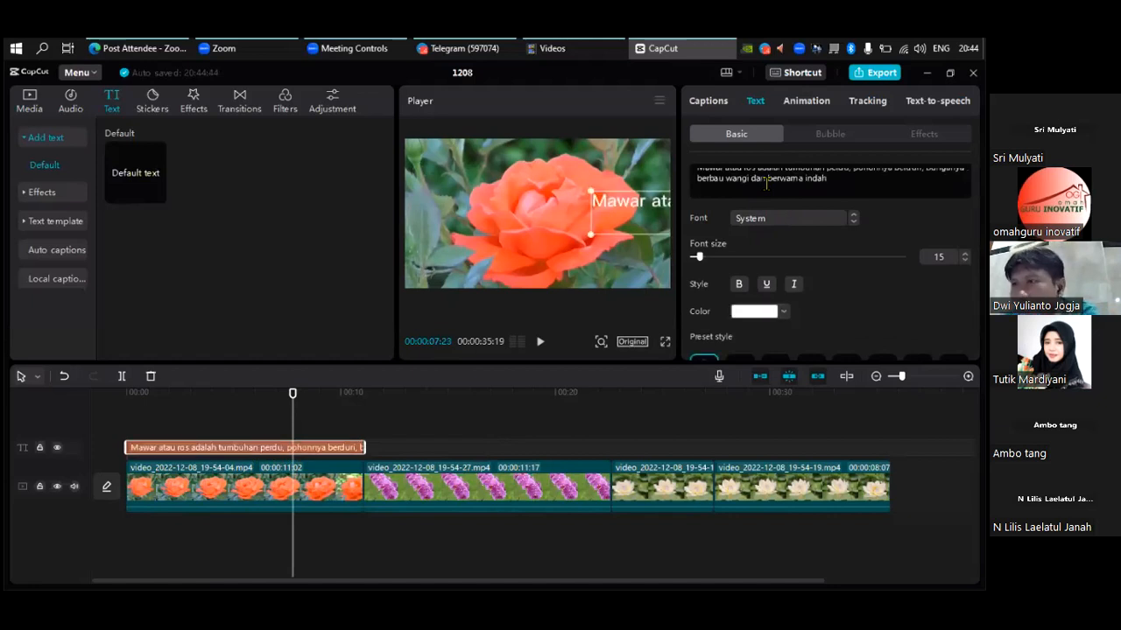
pyautogui.press('BackSpace')
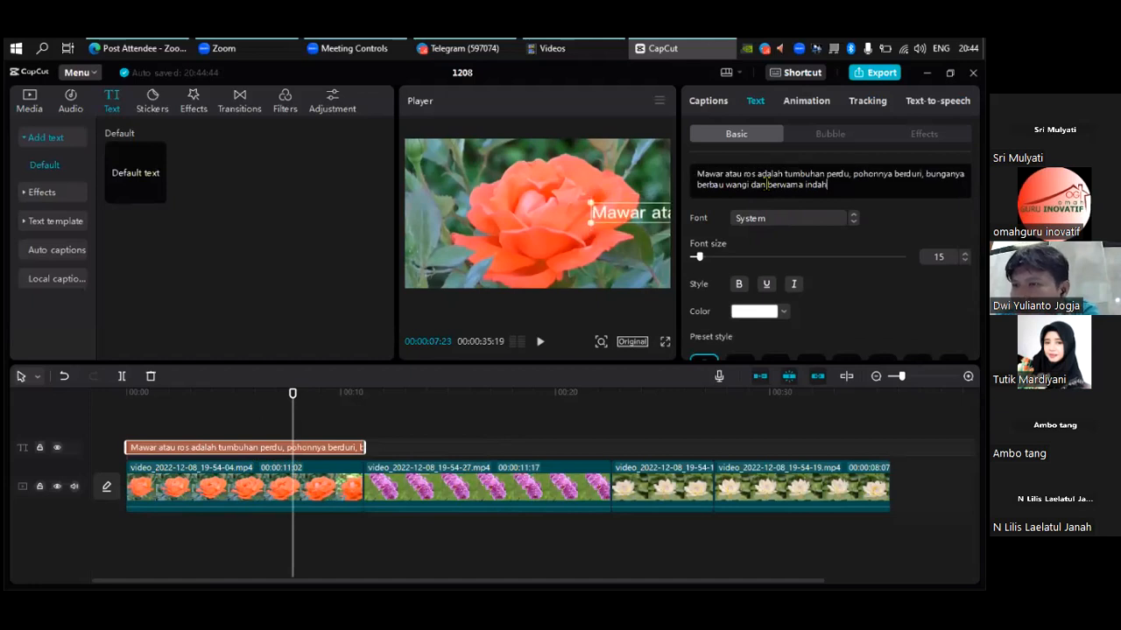
# - Break the rose description into three lines after "perdu," and after "wangi", shifting the text so its beginning shows in the frame
pyautogui.moveTo(637, 210); pyautogui.dragTo(465, 186)
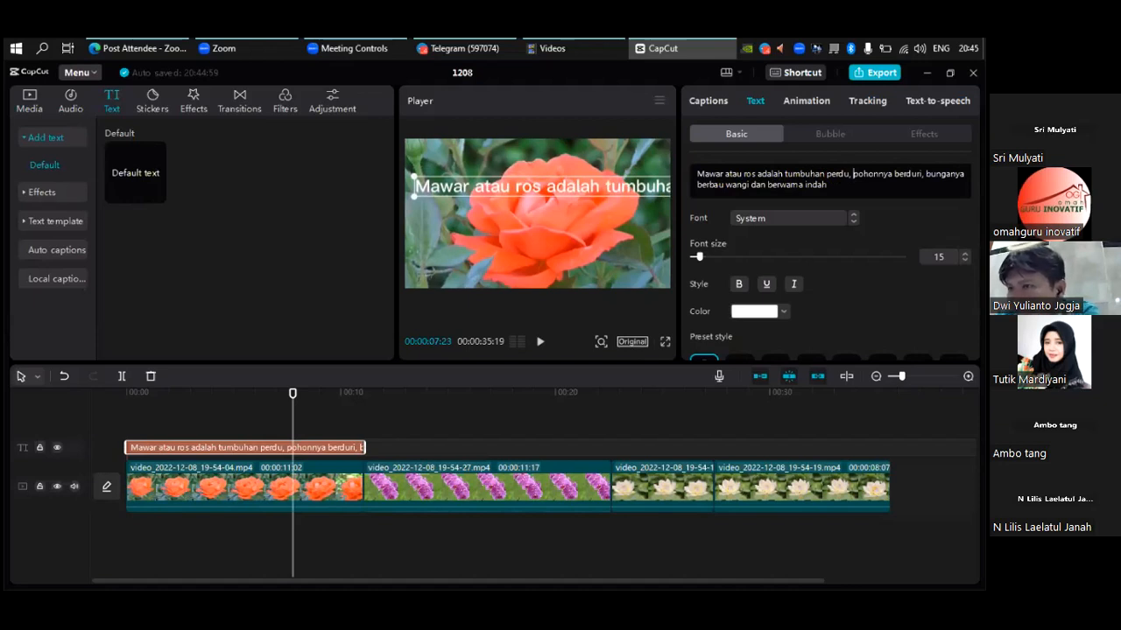
pyautogui.press('Return')
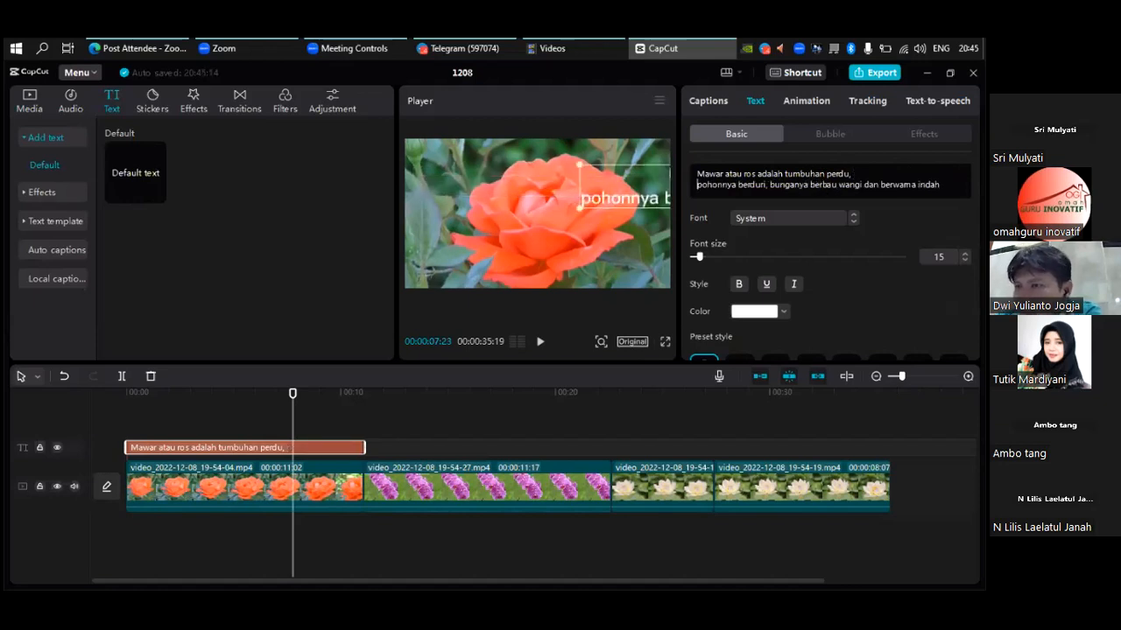
pyautogui.moveTo(589, 187); pyautogui.dragTo(447, 183)
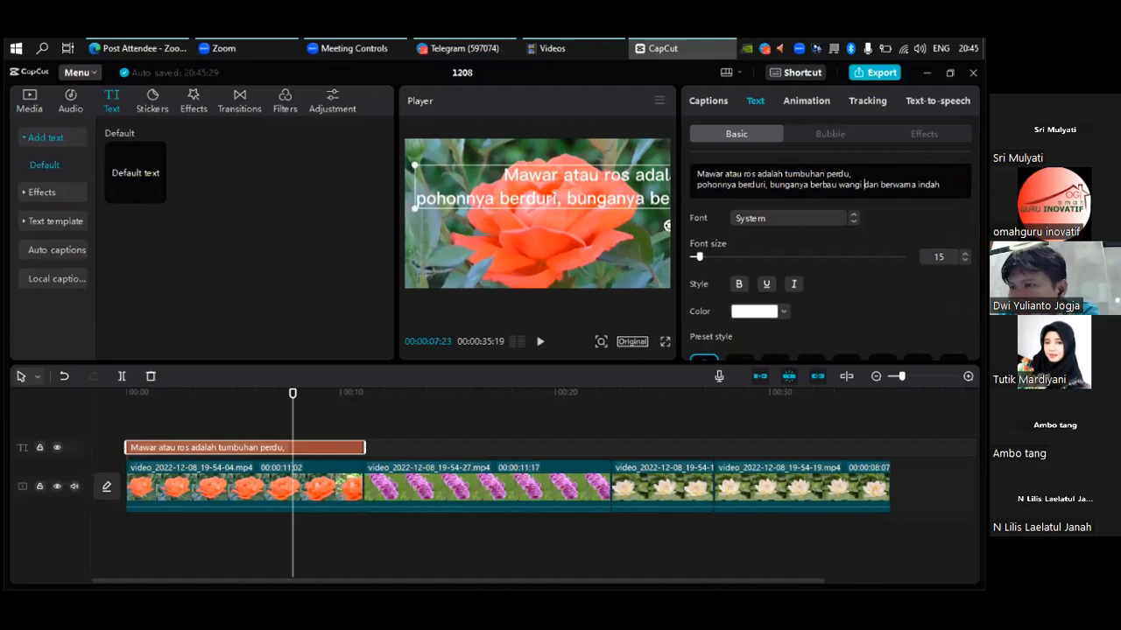
pyautogui.press('Return')
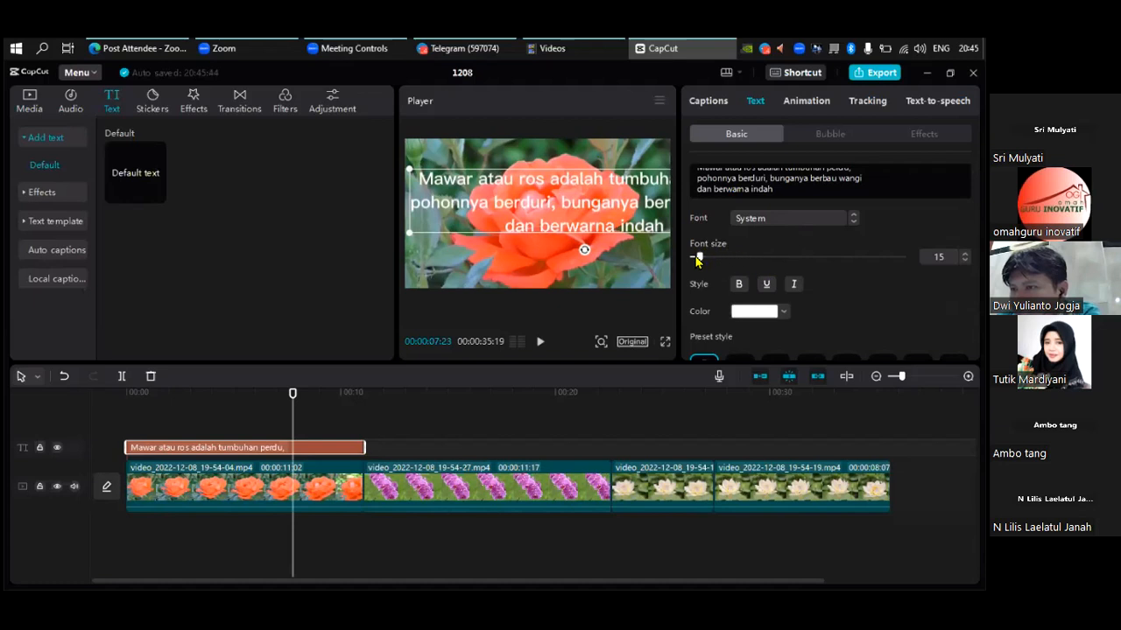
# - Set the rose description's font size to 11 and position it centred along the bottom of the video frame
pyautogui.moveTo(699, 257); pyautogui.dragTo(696, 256)
pyautogui.moveTo(616, 221); pyautogui.dragTo(567, 275)
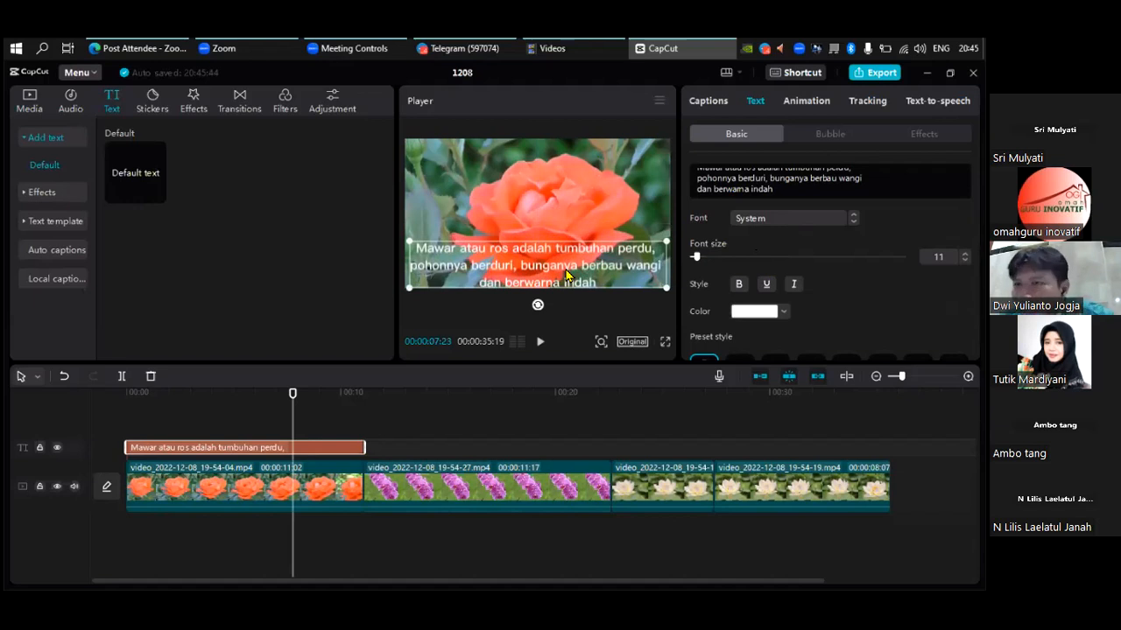
pyautogui.moveTo(522, 267); pyautogui.dragTo(523, 257)
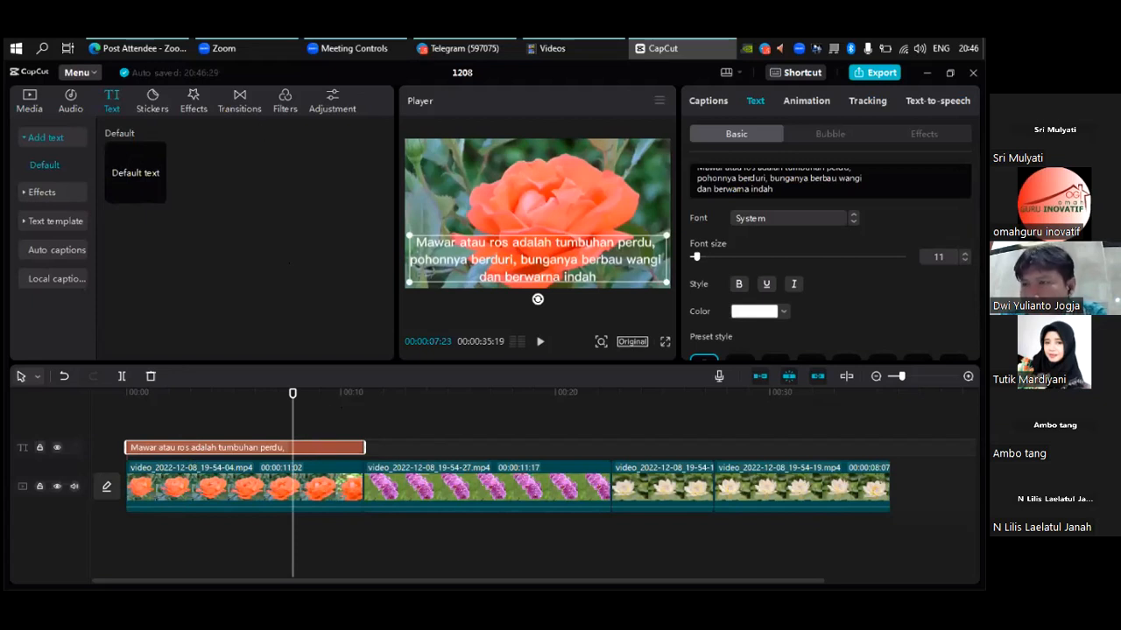
# - Copy the full three-line rose description and delete its text clip from the timeline
pyautogui.hotkey('ctrl', 'a')
pyautogui.hotkey('ctrl', 'c')
pyautogui.click(380, 430)
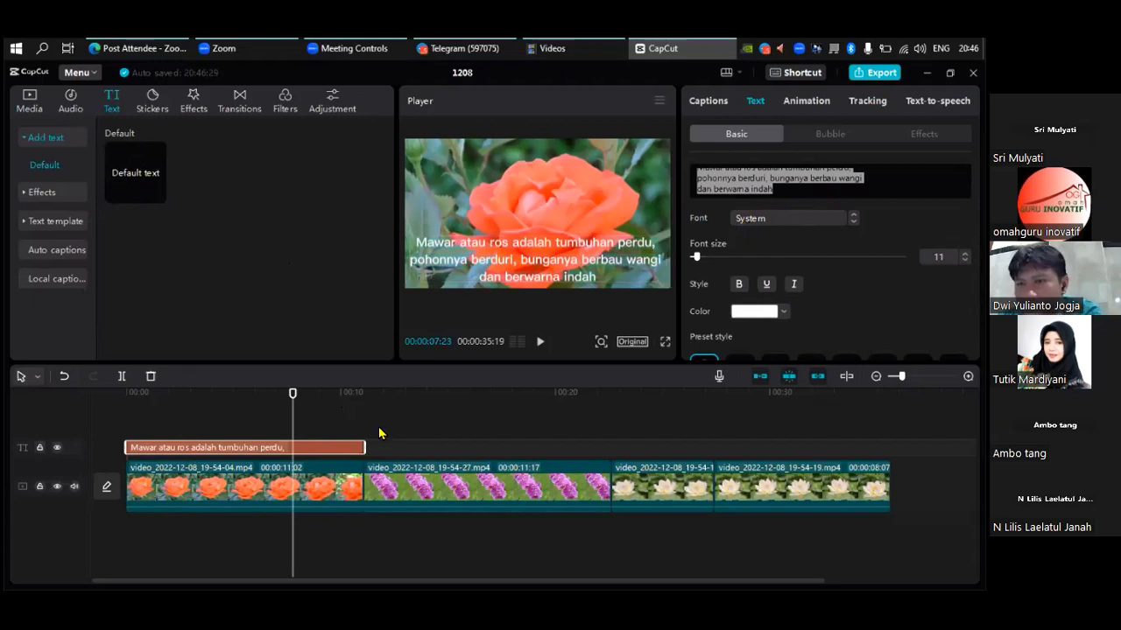
pyautogui.click(340, 452)
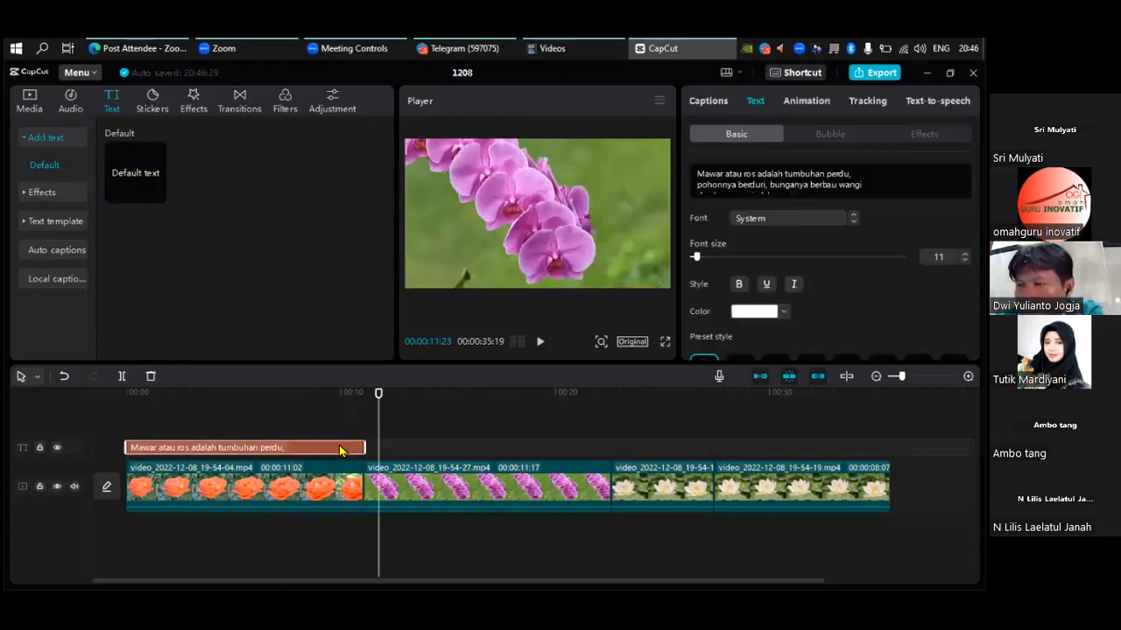
pyautogui.press('Delete')
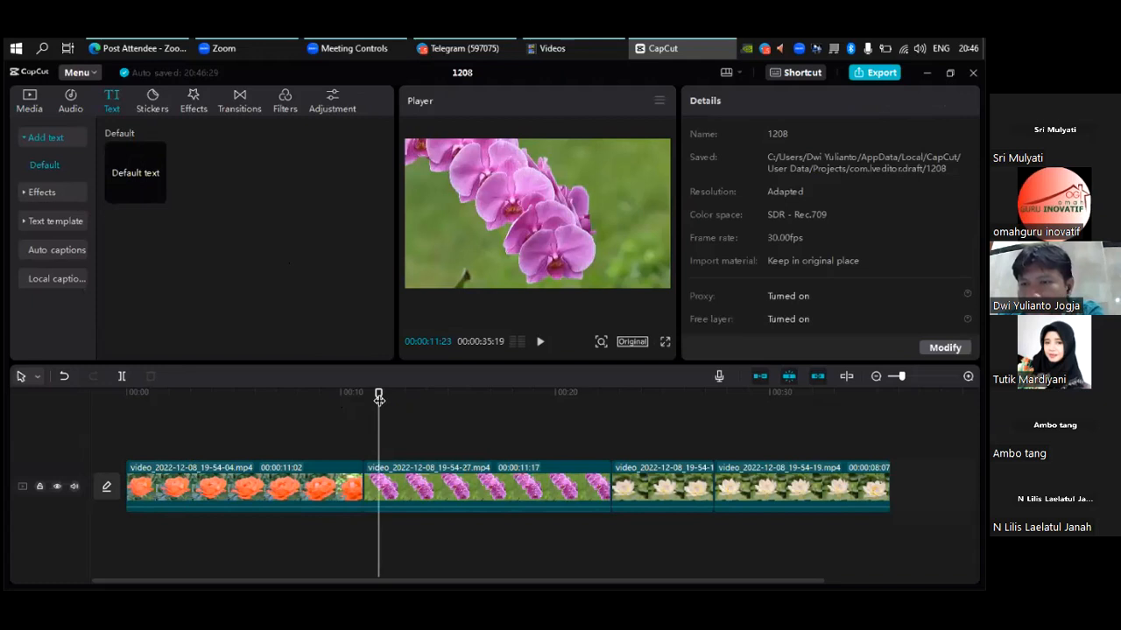
# - Add a new default text above the rose clip at the start of the timeline
pyautogui.click(38, 105)
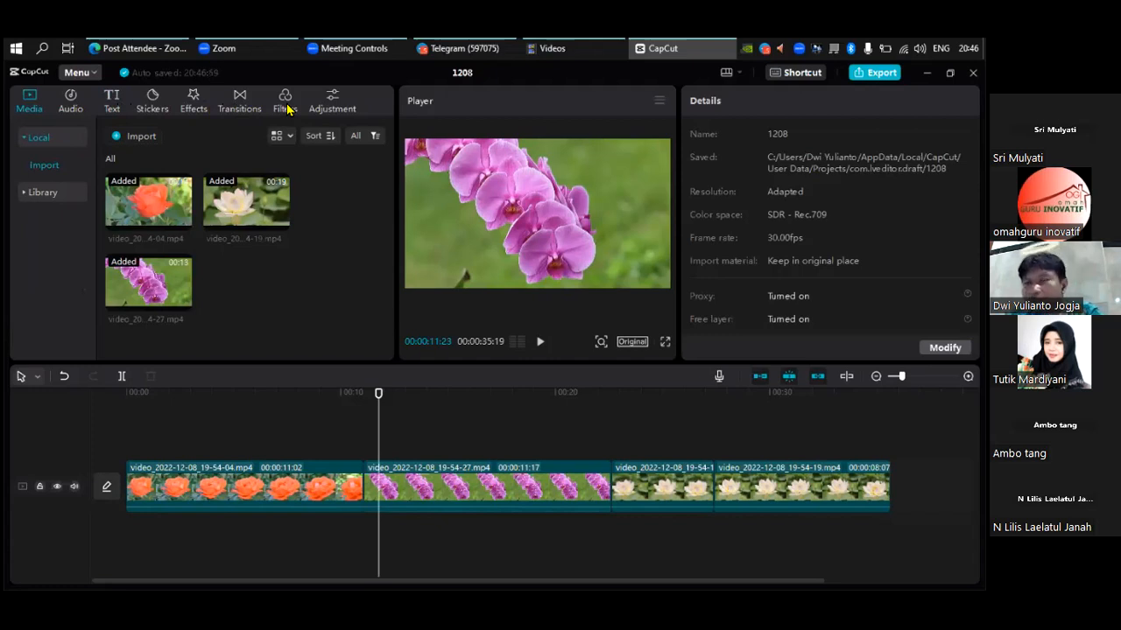
pyautogui.click(112, 104)
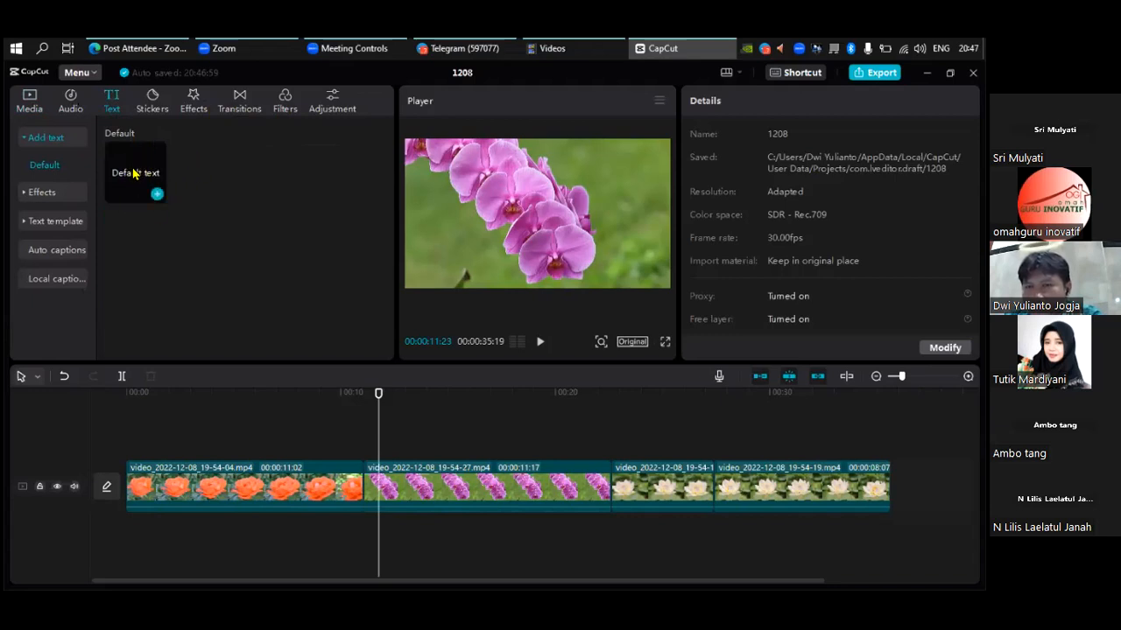
pyautogui.moveTo(134, 166); pyautogui.dragTo(129, 452)
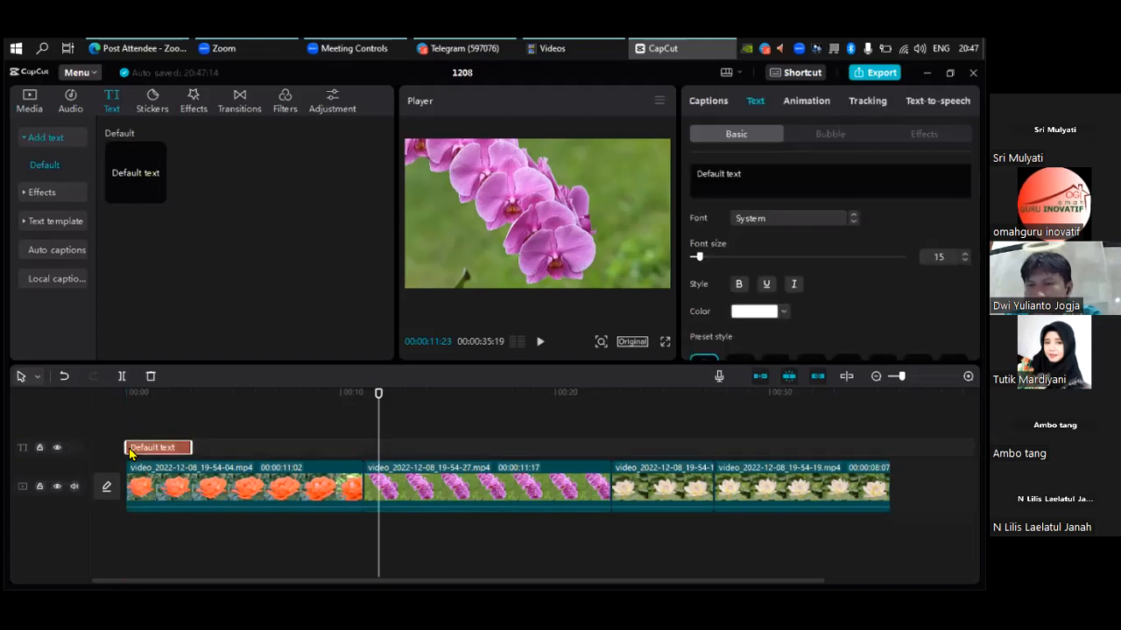
# - Extend the default text clip so it spans the full length of the rose clip
pyautogui.click(222, 484)
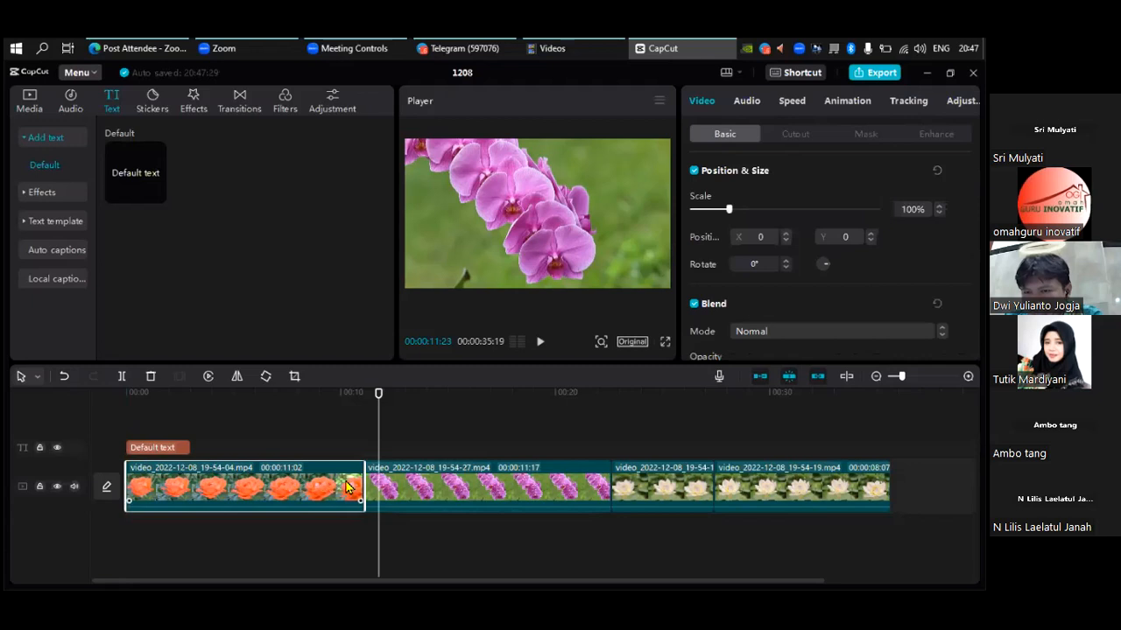
pyautogui.click(166, 451)
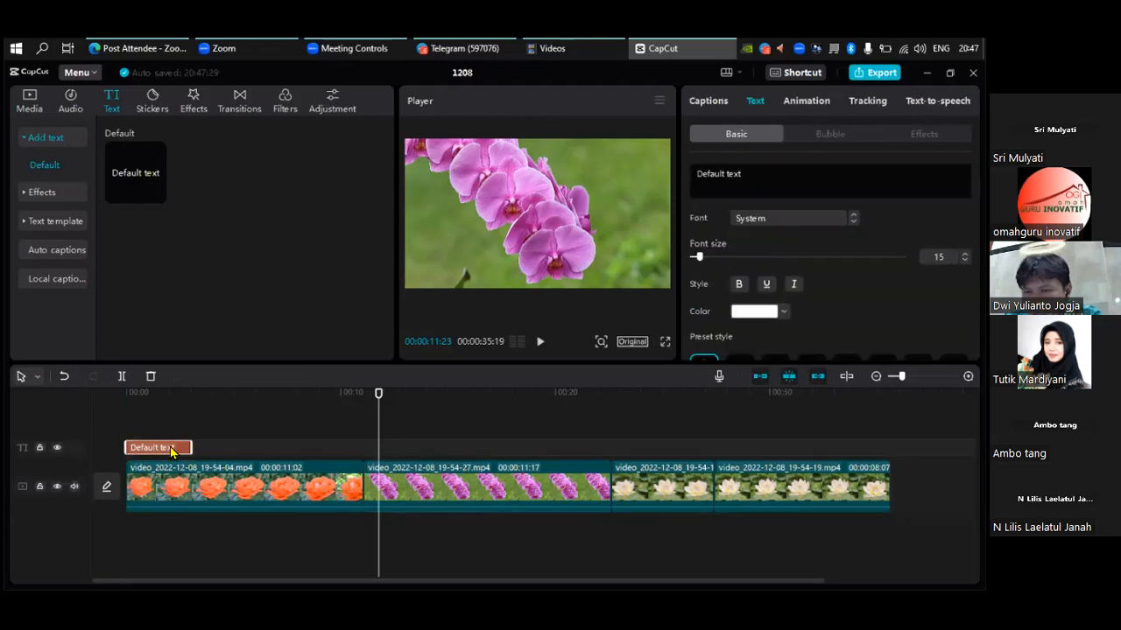
pyautogui.moveTo(191, 448); pyautogui.dragTo(365, 450)
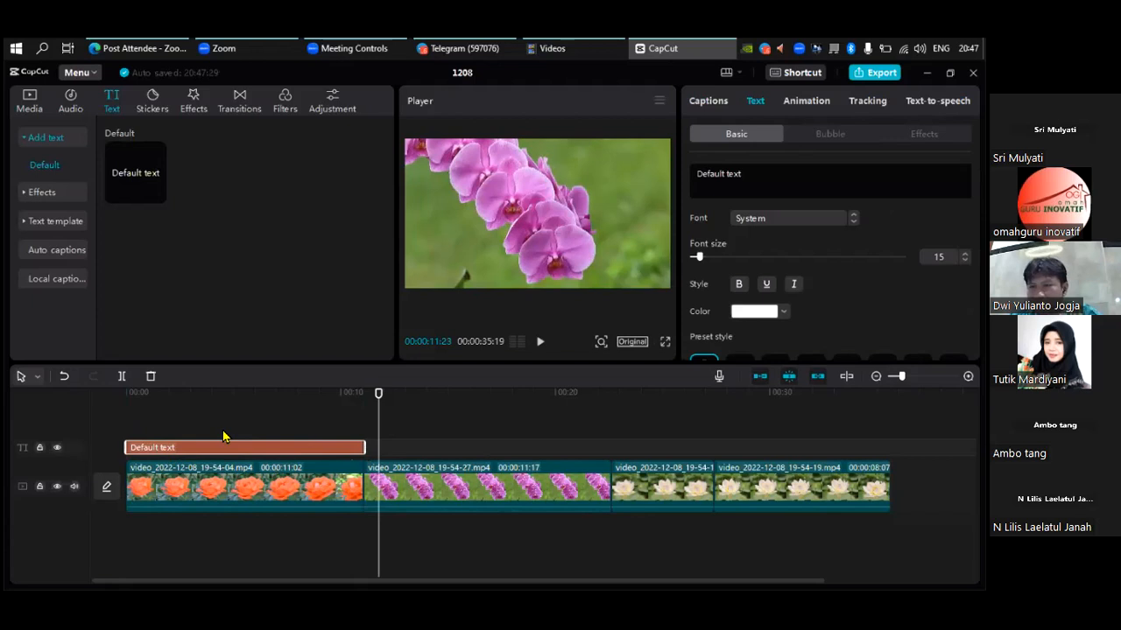
# - Preview the frame at 00:00:04:14 and replace the default text with the copied three-line rose description
pyautogui.click(243, 398)
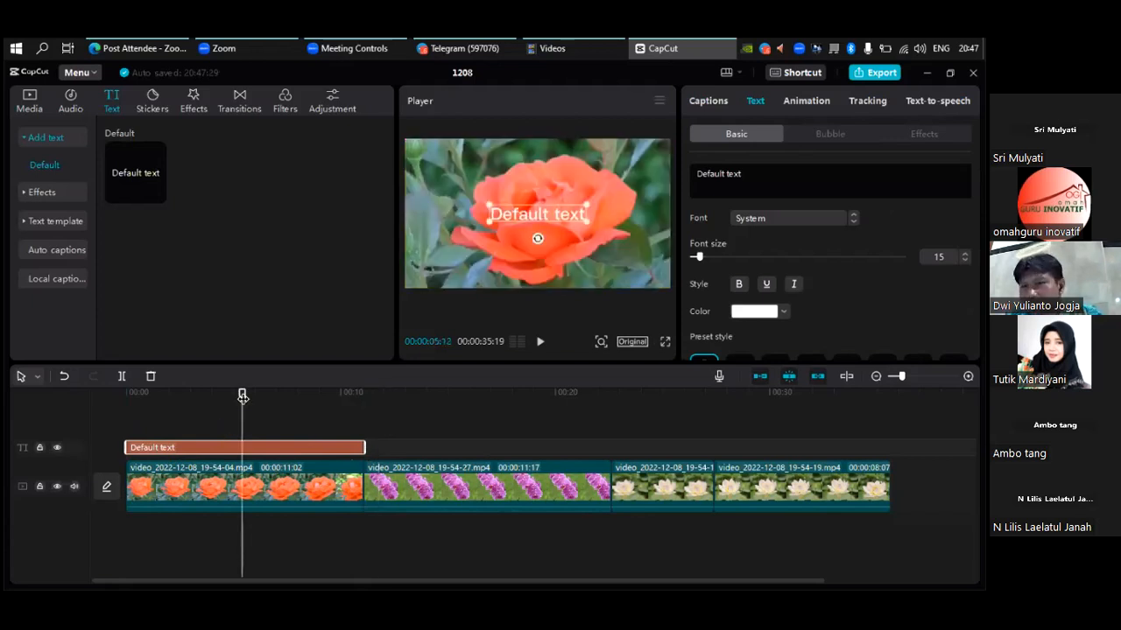
pyautogui.click(281, 426)
pyautogui.click(223, 403)
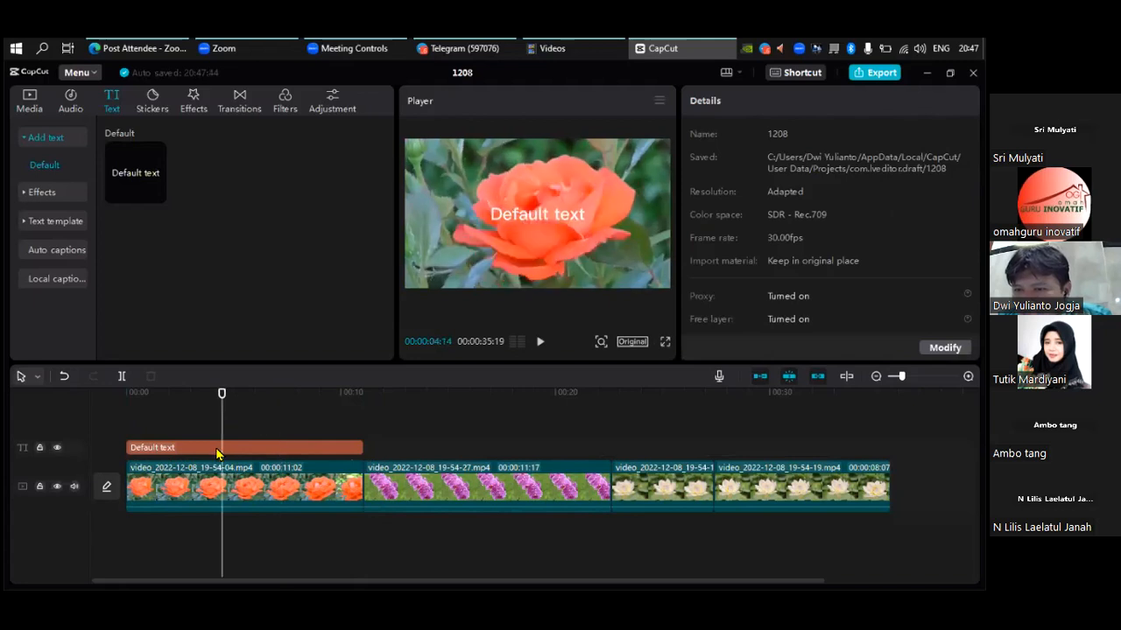
pyautogui.click(215, 447)
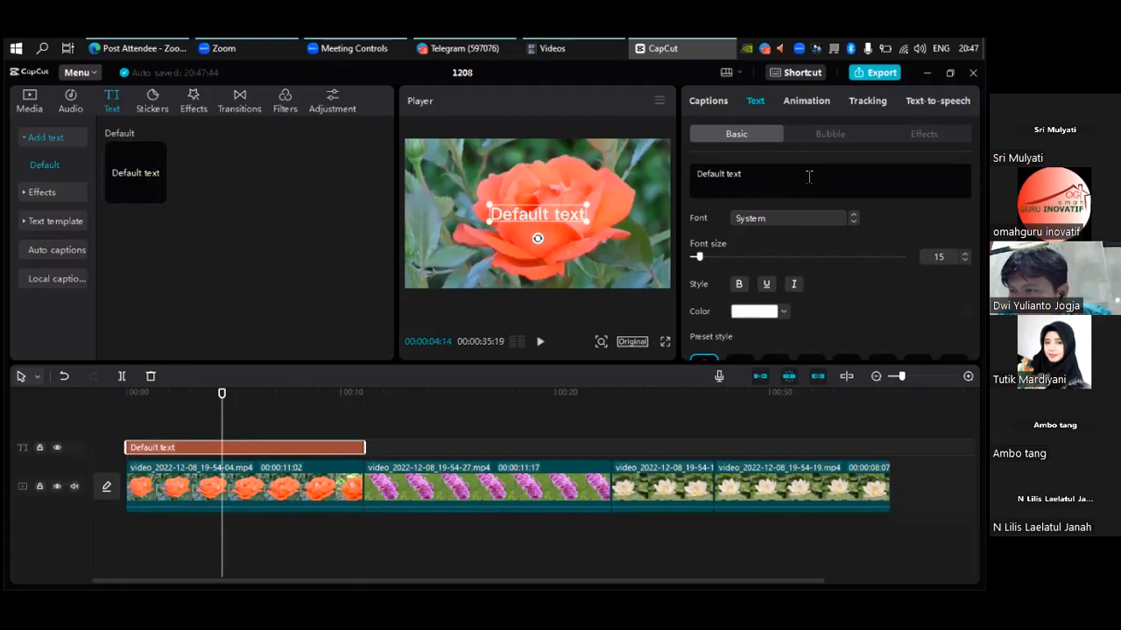
pyautogui.moveTo(753, 174); pyautogui.dragTo(719, 177)
pyautogui.click(735, 180)
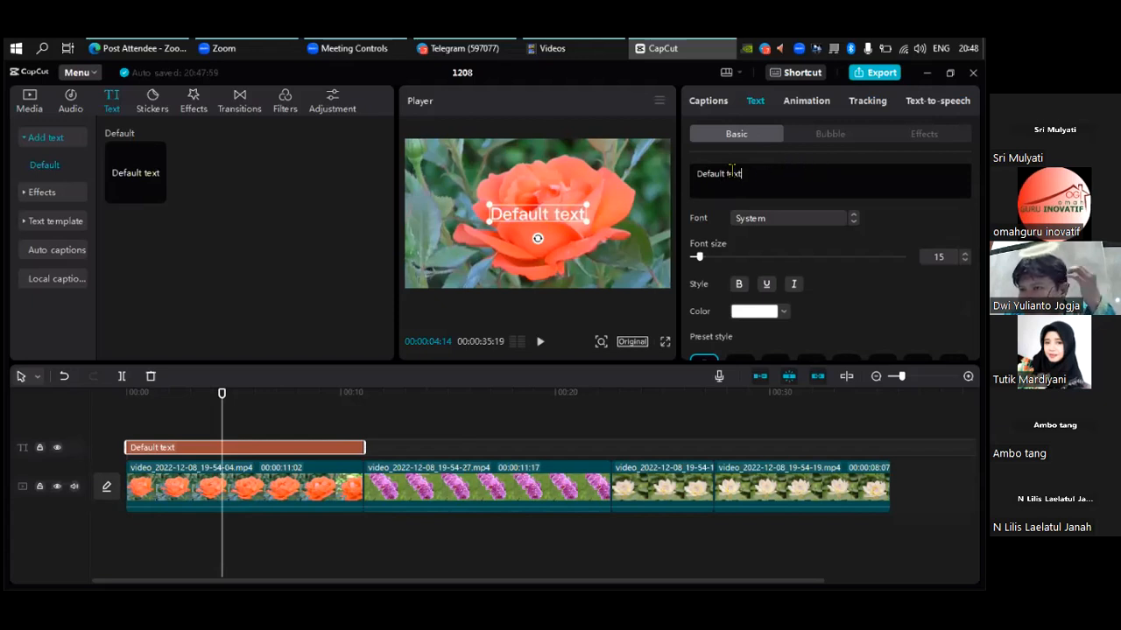
pyautogui.moveTo(759, 175); pyautogui.dragTo(689, 177)
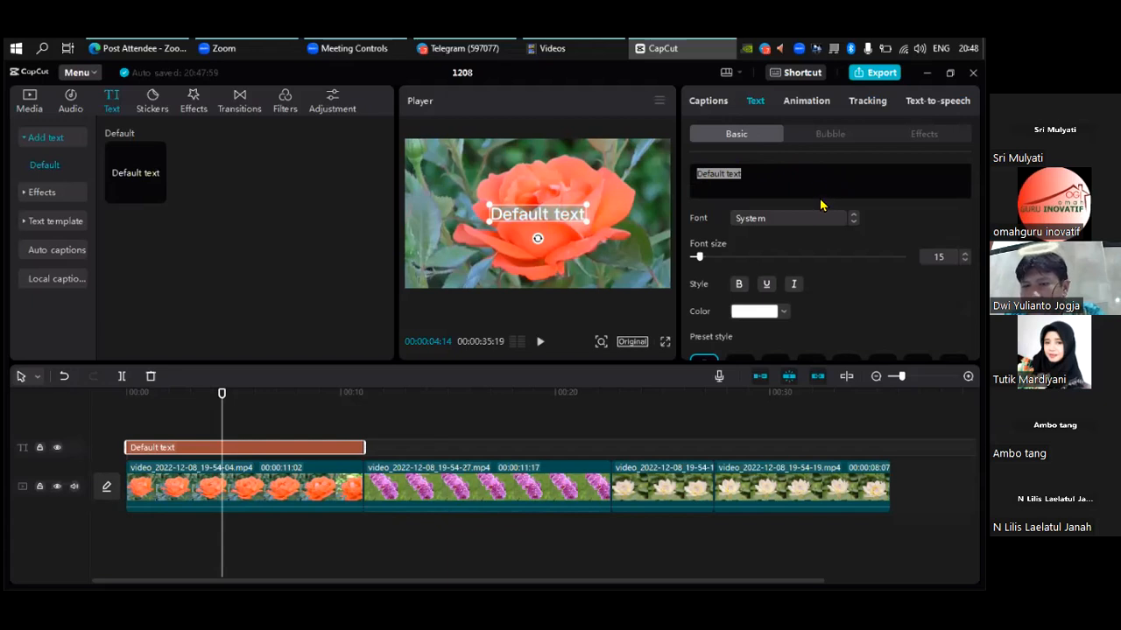
pyautogui.hotkey('ctrl', 'v')
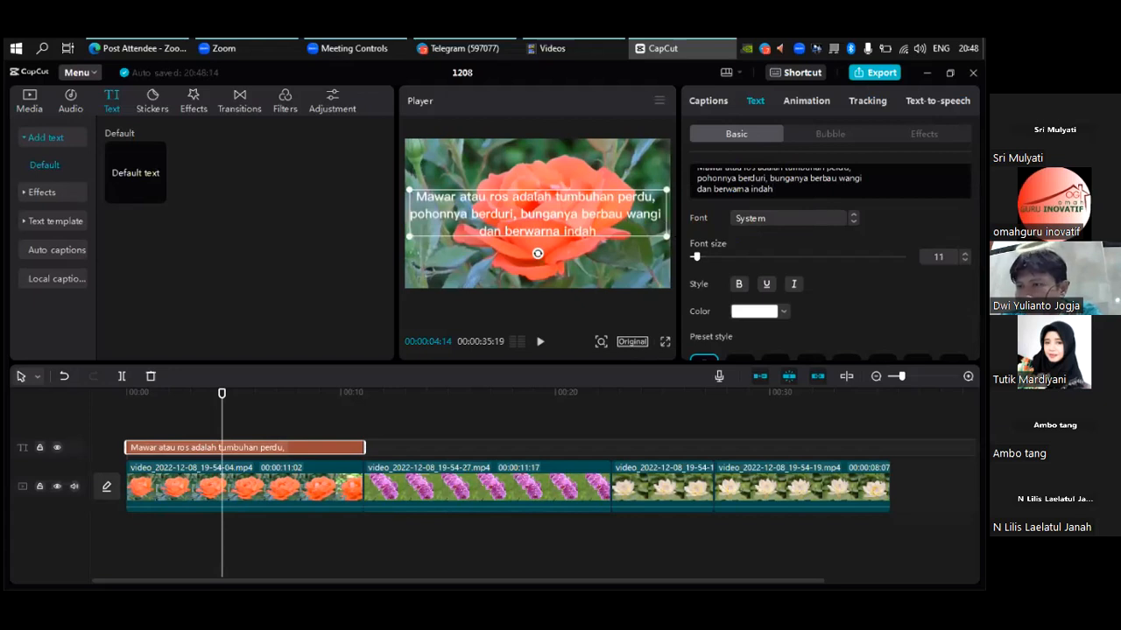
pyautogui.scroll(1, 788, 179)
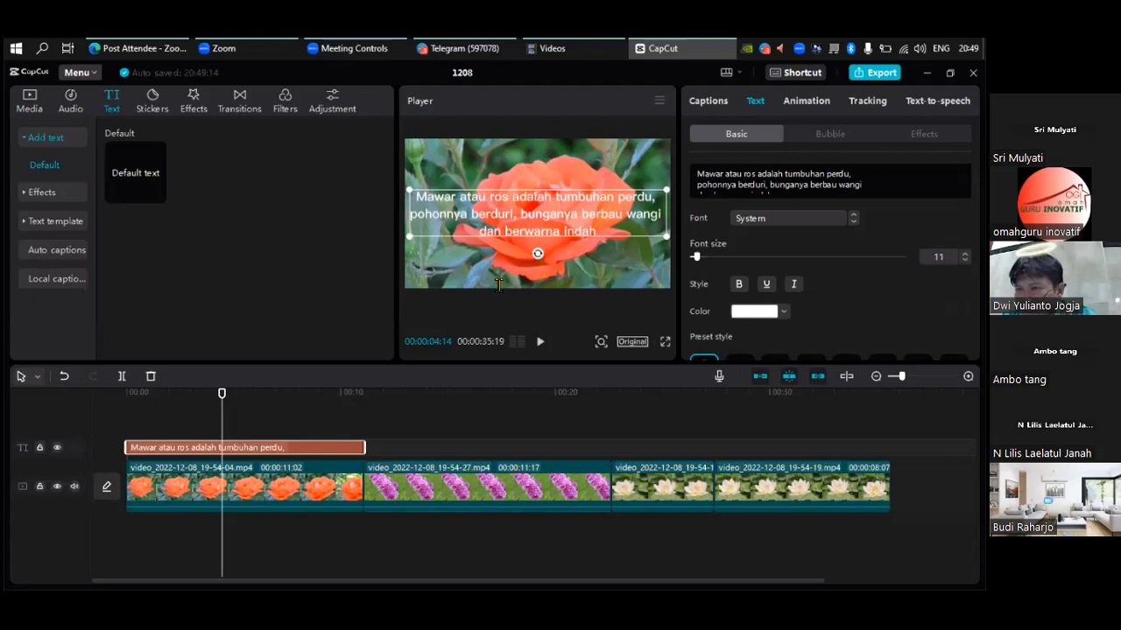
# - Move the rose caption down to the lower part of the video frame, keeping it horizontally centred
pyautogui.click(826, 192)
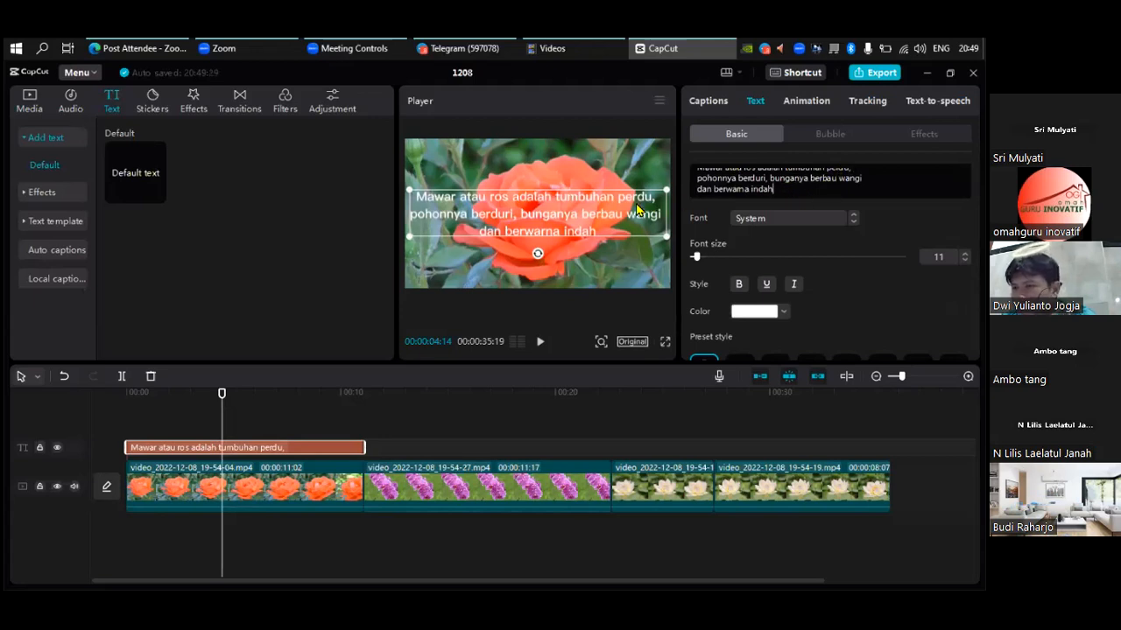
pyautogui.moveTo(585, 223)
pyautogui.mouseDown()
pyautogui.moveTo(573, 216)
pyautogui.moveTo(571, 233)
pyautogui.mouseUp()
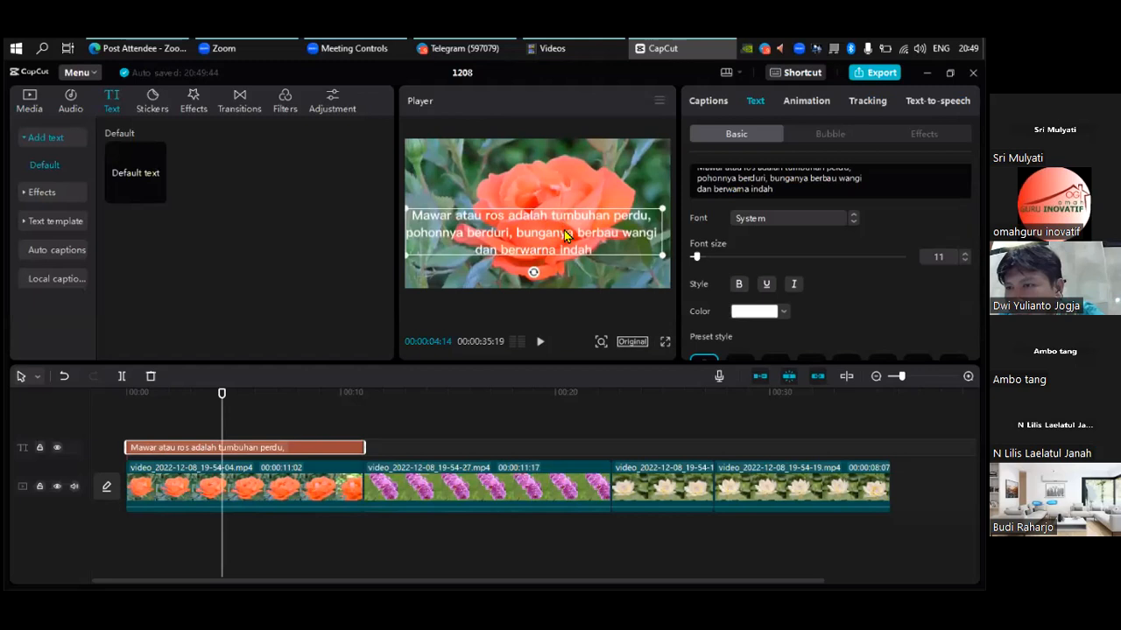
pyautogui.moveTo(555, 245)
pyautogui.mouseDown()
pyautogui.moveTo(555, 220)
pyautogui.moveTo(557, 255)
pyautogui.mouseUp()
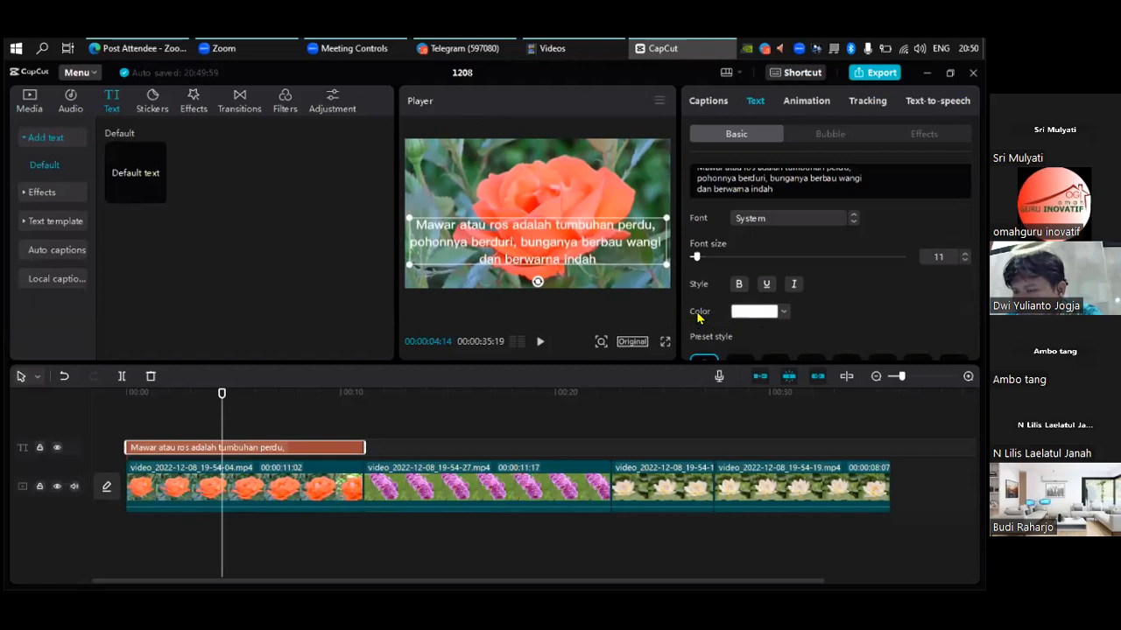
# - Change the rose caption's text color to black
pyautogui.click(784, 313)
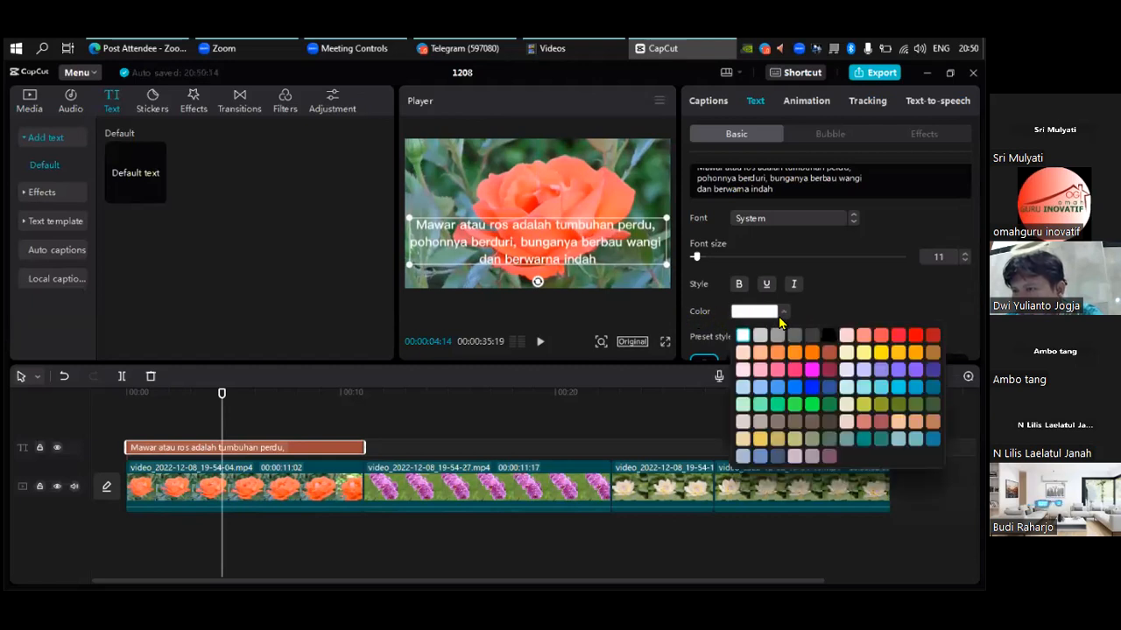
pyautogui.click(830, 336)
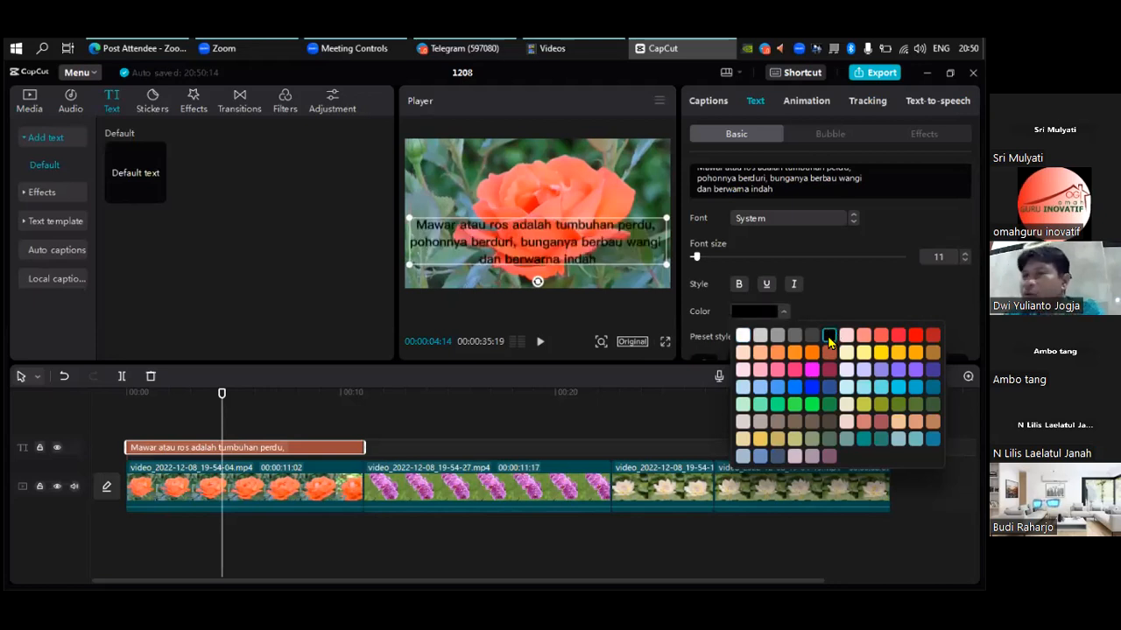
pyautogui.click(623, 257)
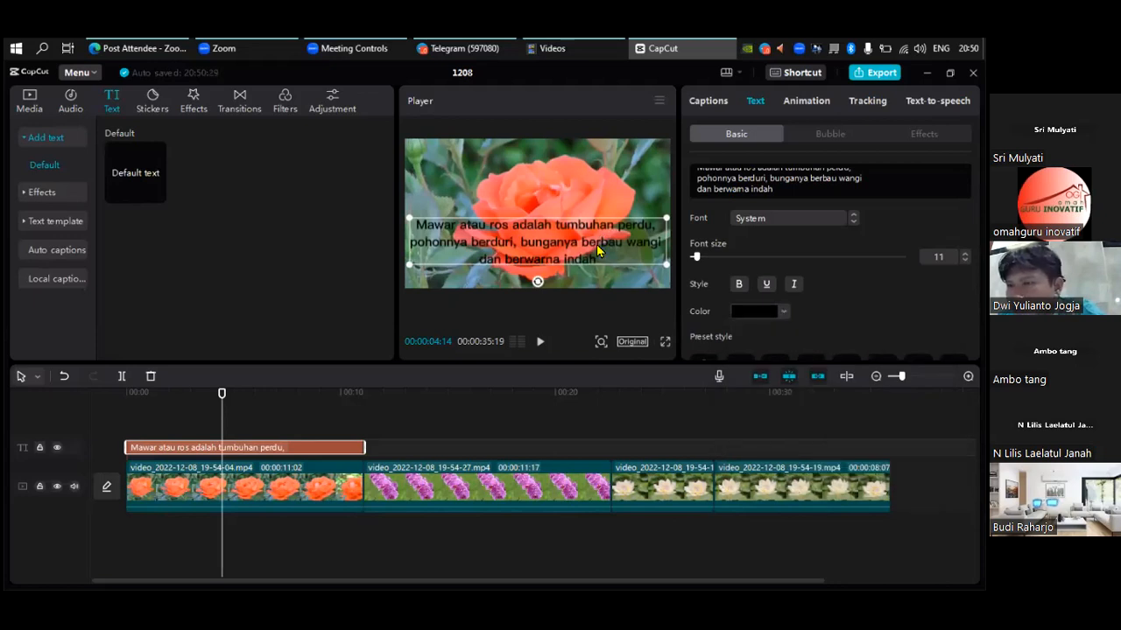
pyautogui.click(609, 182)
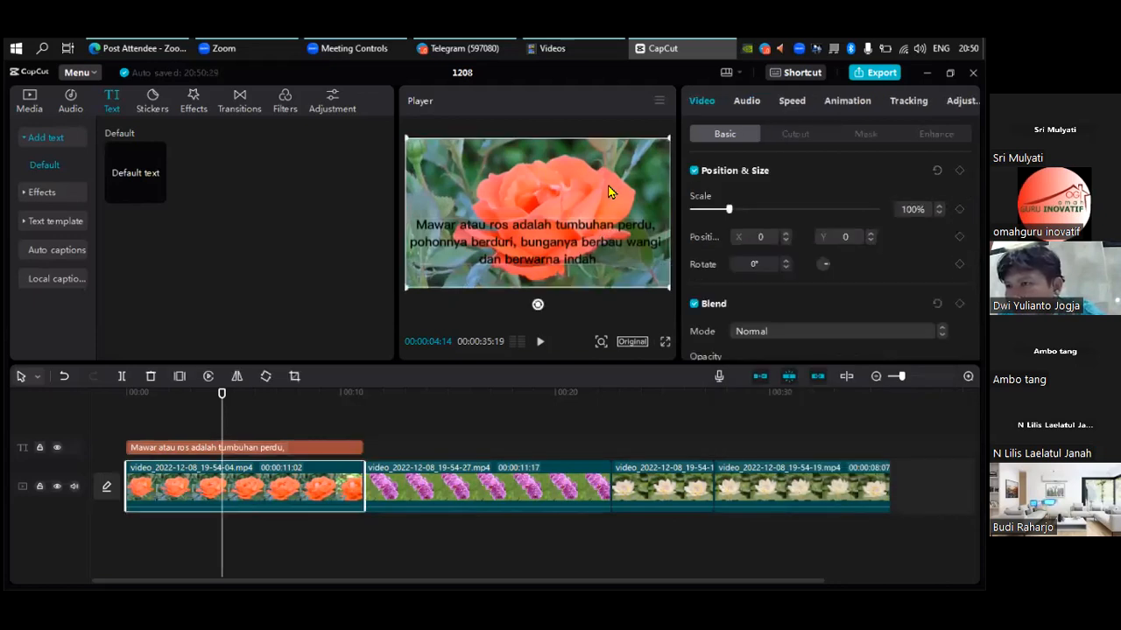
# - Set the rose caption's font to AvenirNext
pyautogui.click(580, 242)
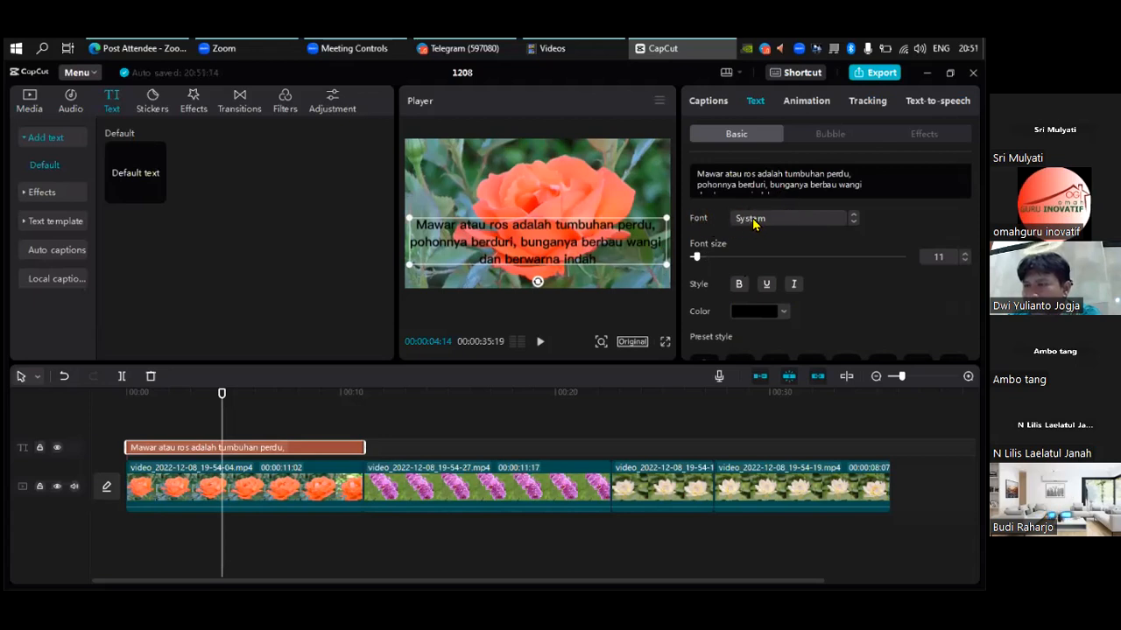
pyautogui.click(819, 221)
pyautogui.click(820, 225)
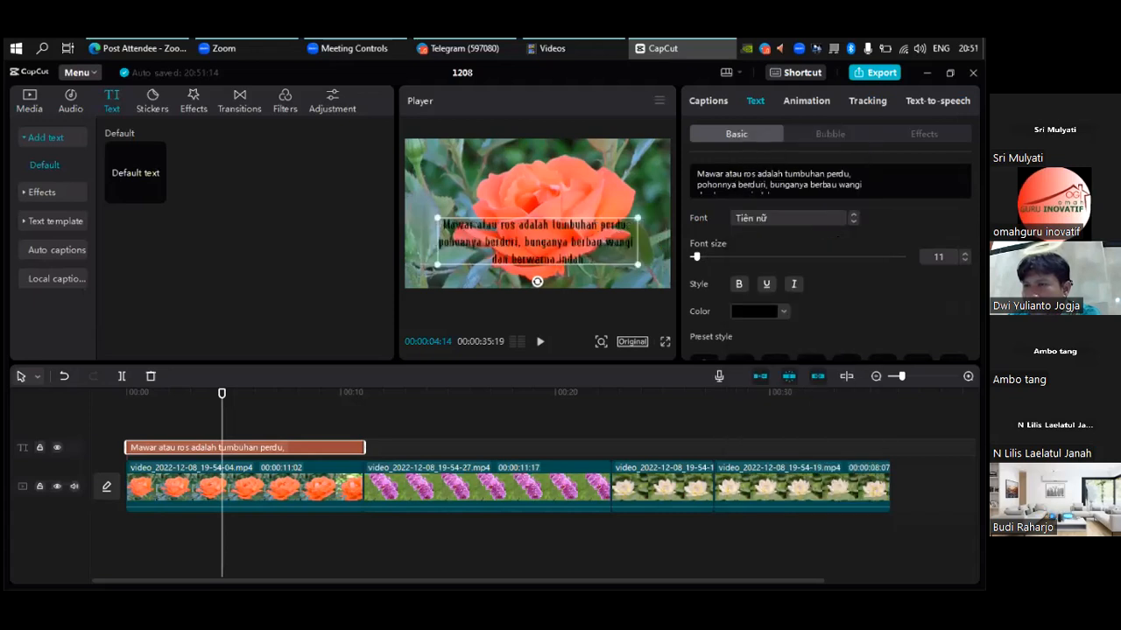
pyautogui.click(792, 218)
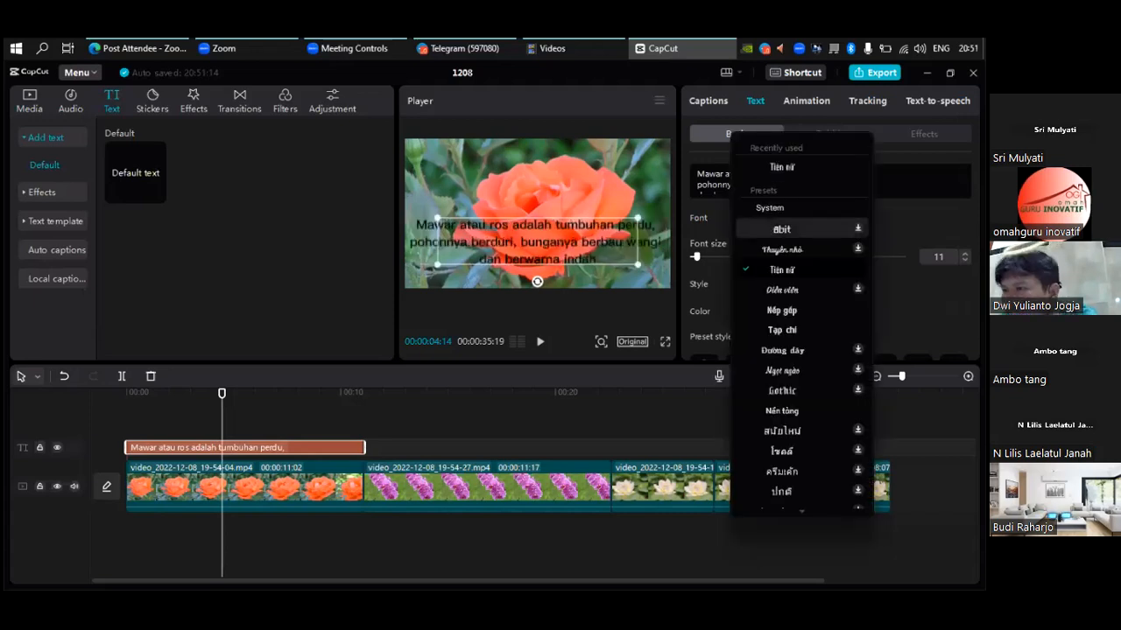
pyautogui.scroll(-5, 806, 364)
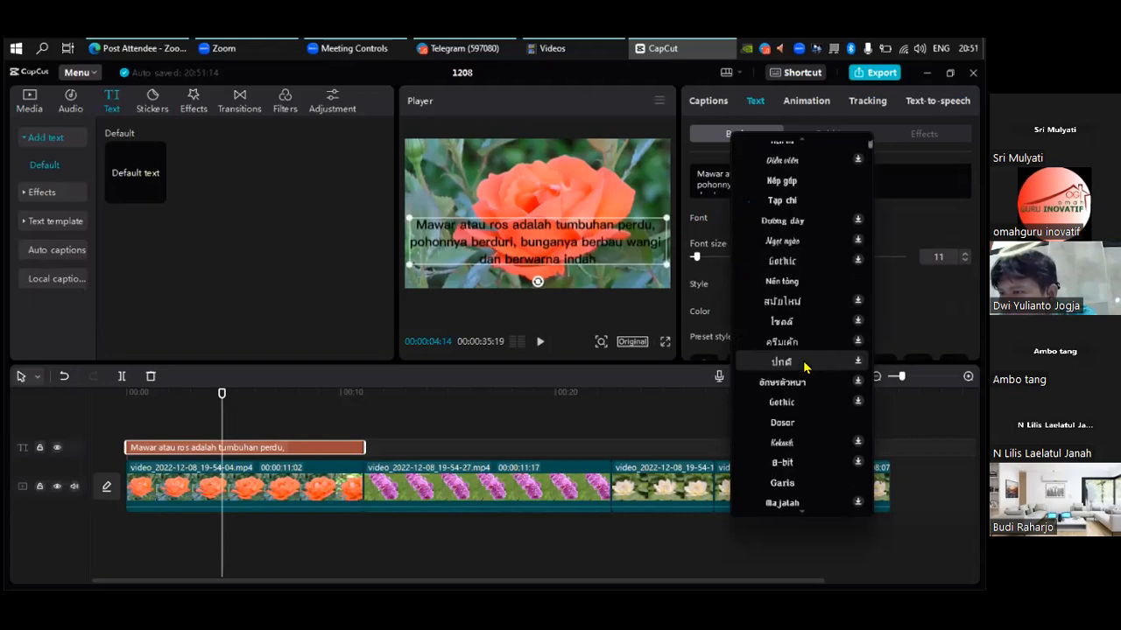
pyautogui.scroll(-2, 805, 364)
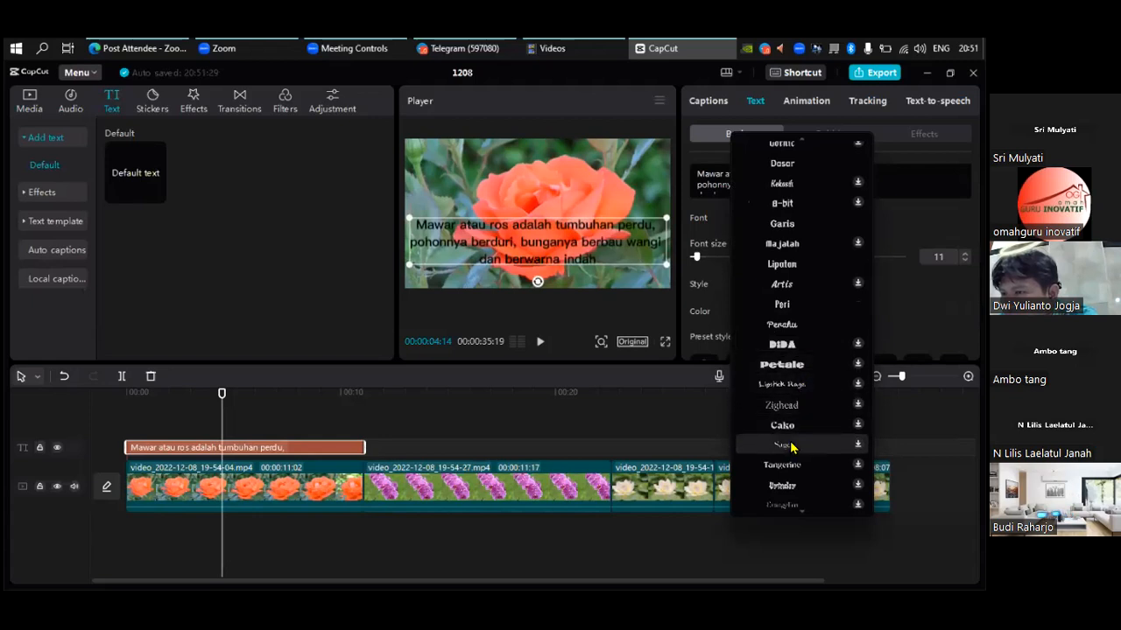
pyautogui.scroll(-3, 796, 412)
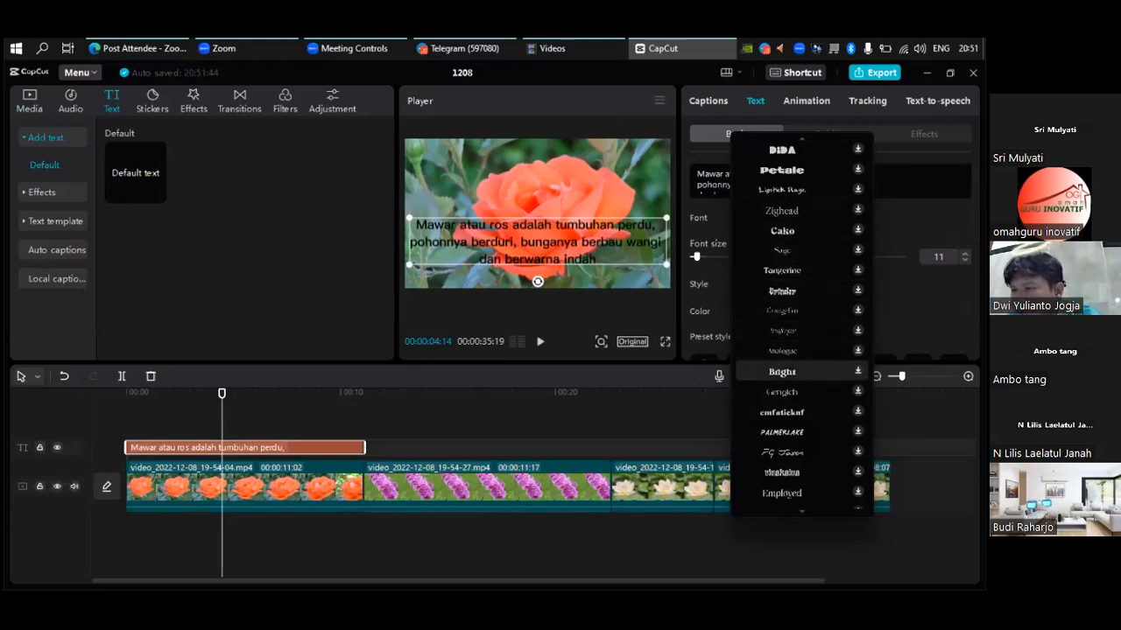
pyautogui.scroll(5, 821, 206)
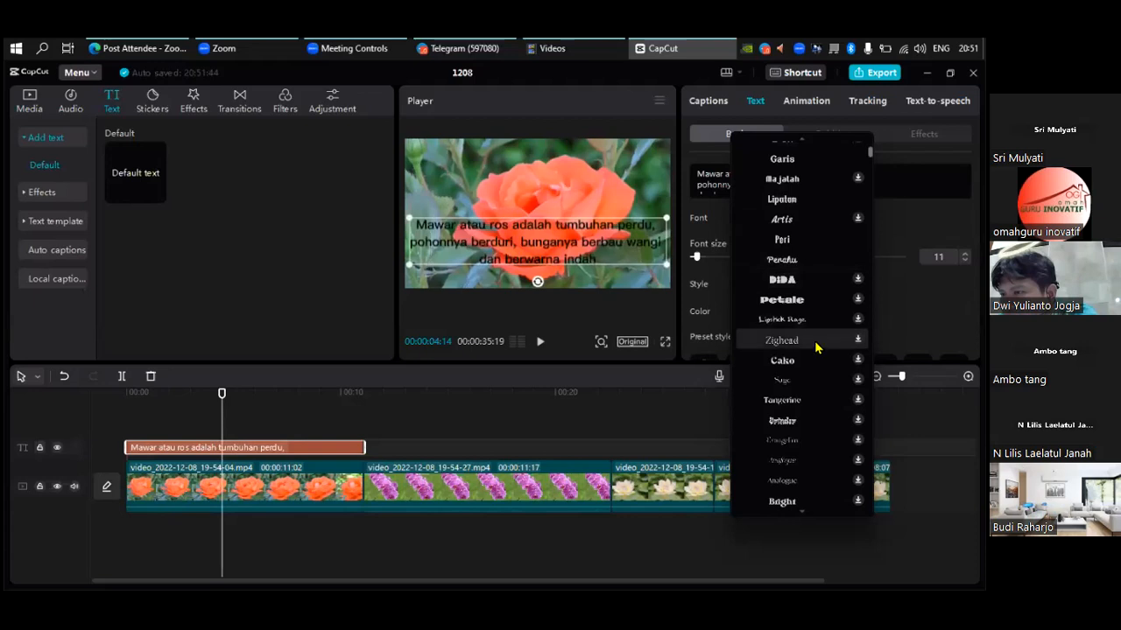
pyautogui.scroll(-3, 816, 349)
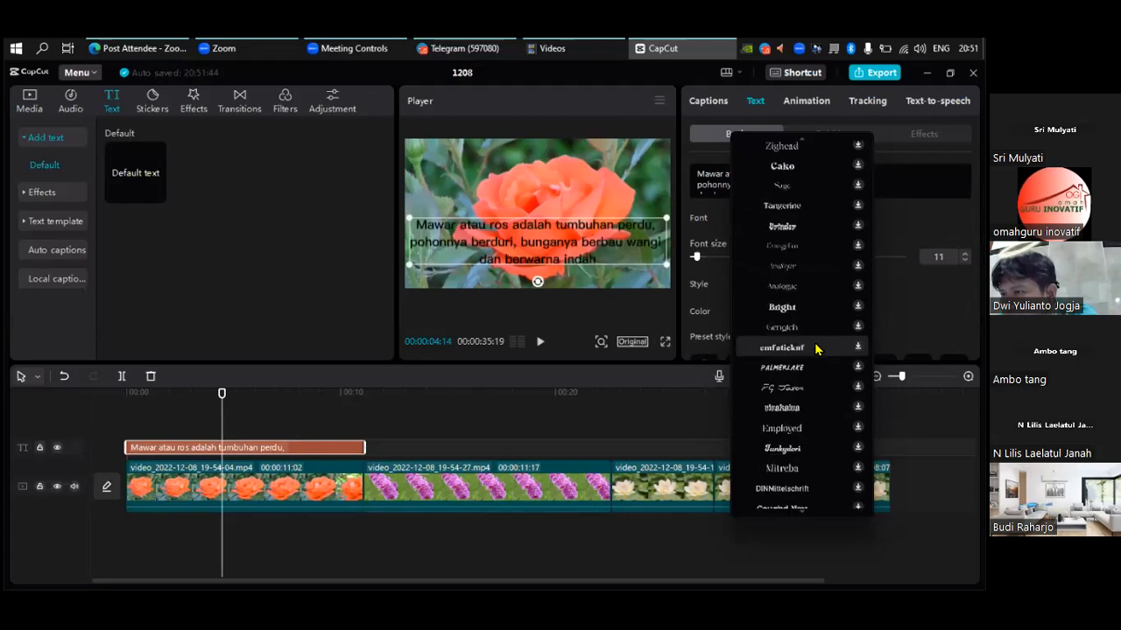
pyautogui.scroll(-1, 816, 349)
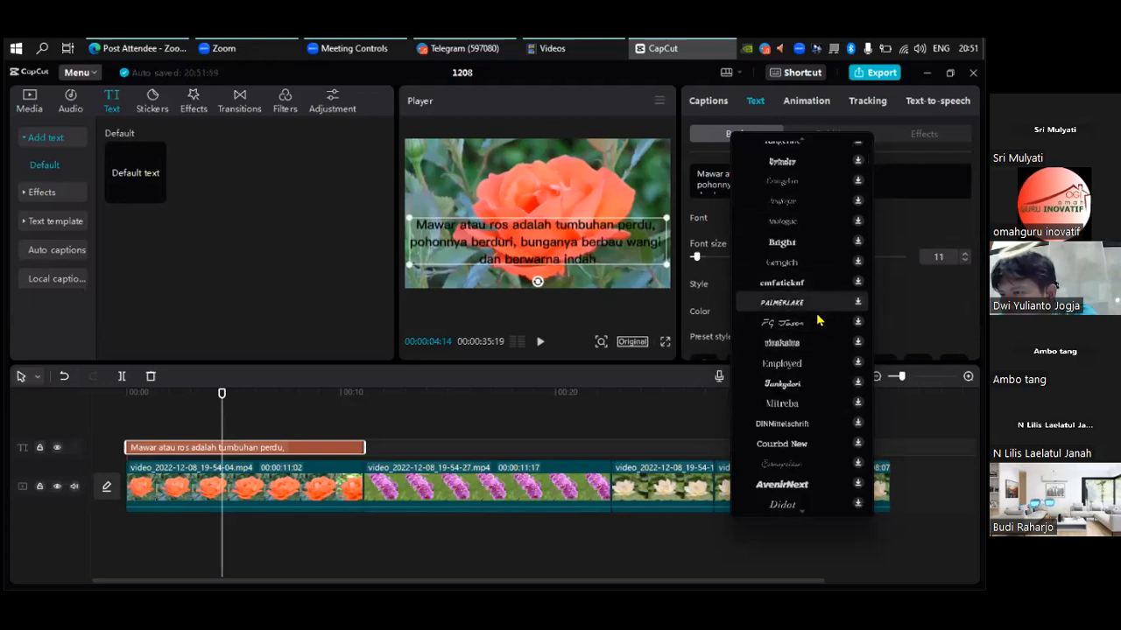
pyautogui.scroll(-1, 804, 404)
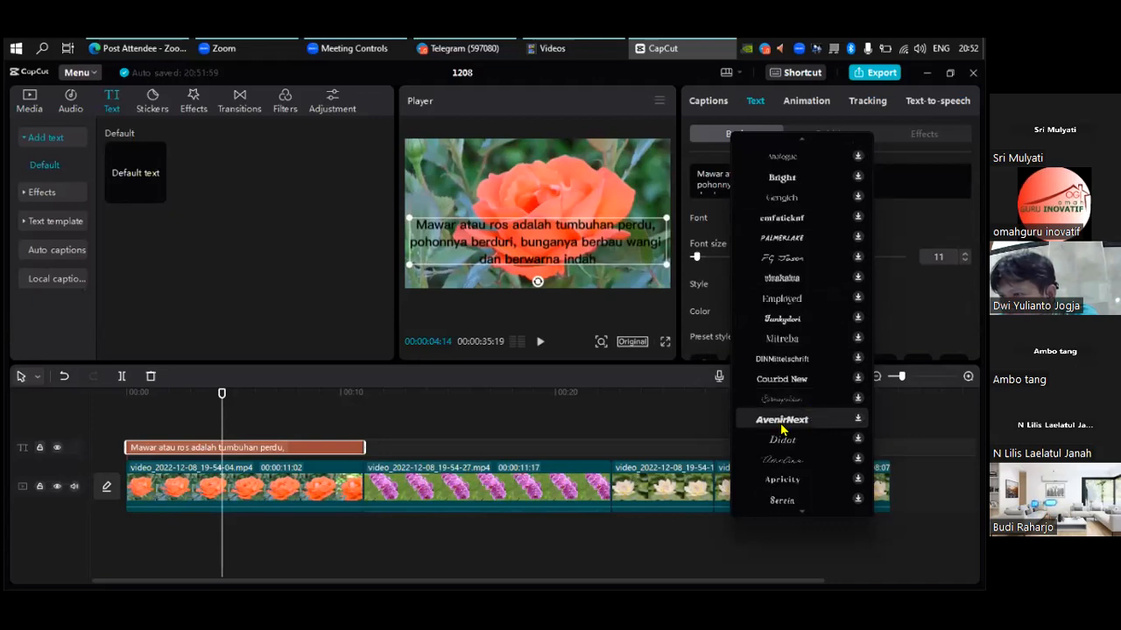
pyautogui.click(787, 421)
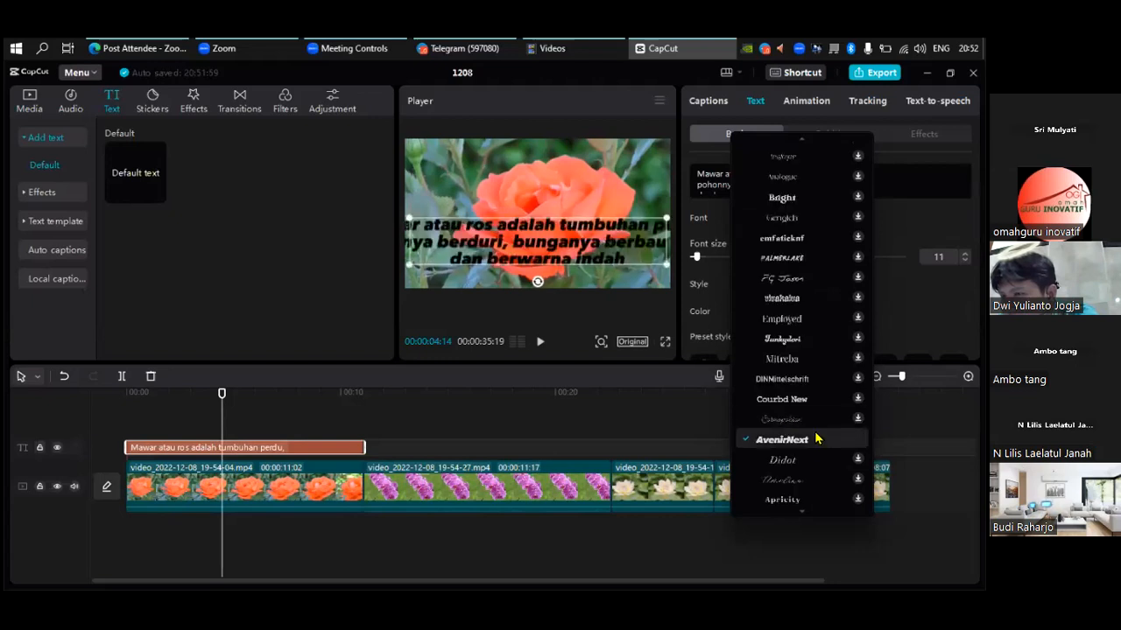
pyautogui.click(811, 444)
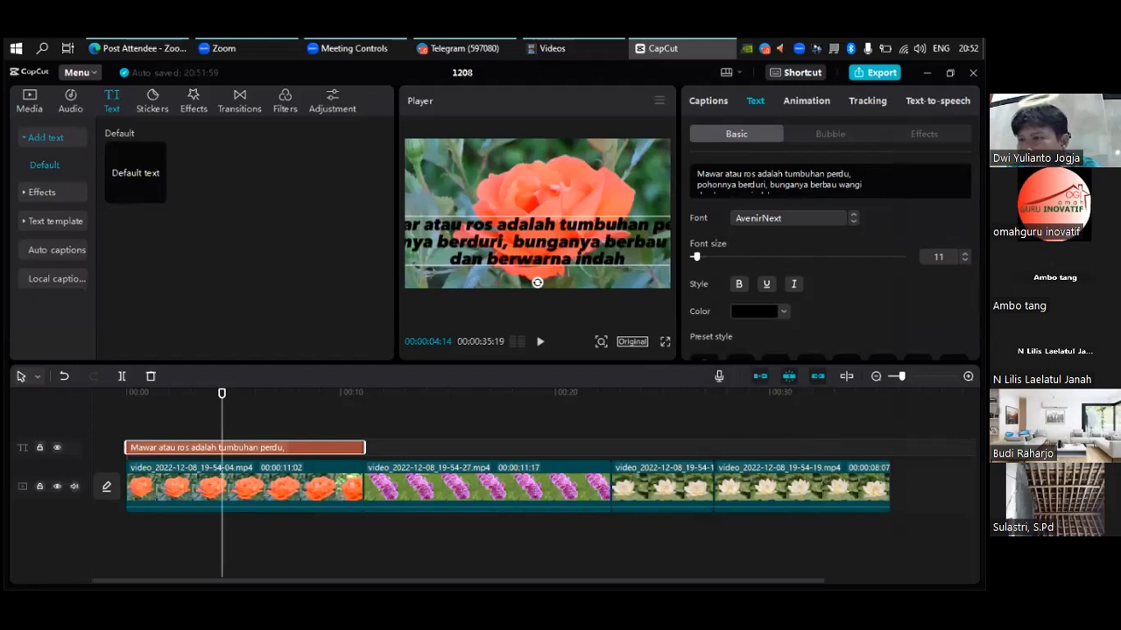
# - Reduce the rose caption's font size to 7 and move the caption to the bottom edge of the video frame
pyautogui.moveTo(697, 256); pyautogui.dragTo(693, 256)
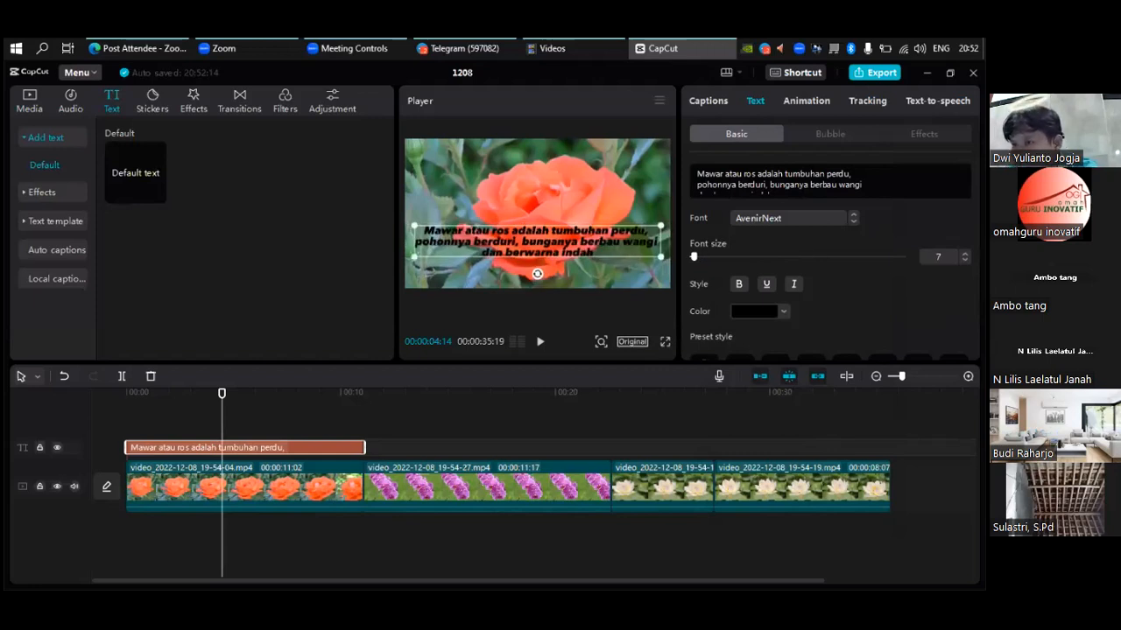
pyautogui.moveTo(600, 251)
pyautogui.mouseDown()
pyautogui.moveTo(603, 272)
pyautogui.moveTo(594, 262)
pyautogui.mouseUp()
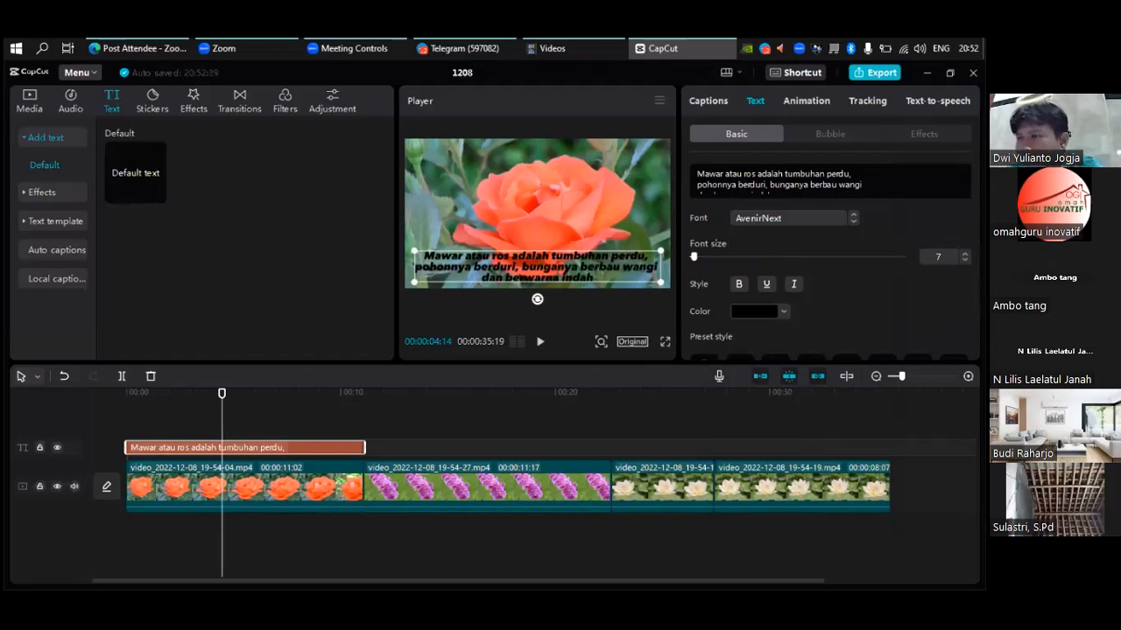
# - Apply the black preset text style with a white outline to the rose caption and preview it in full screen
pyautogui.scroll(-10, 830, 263)
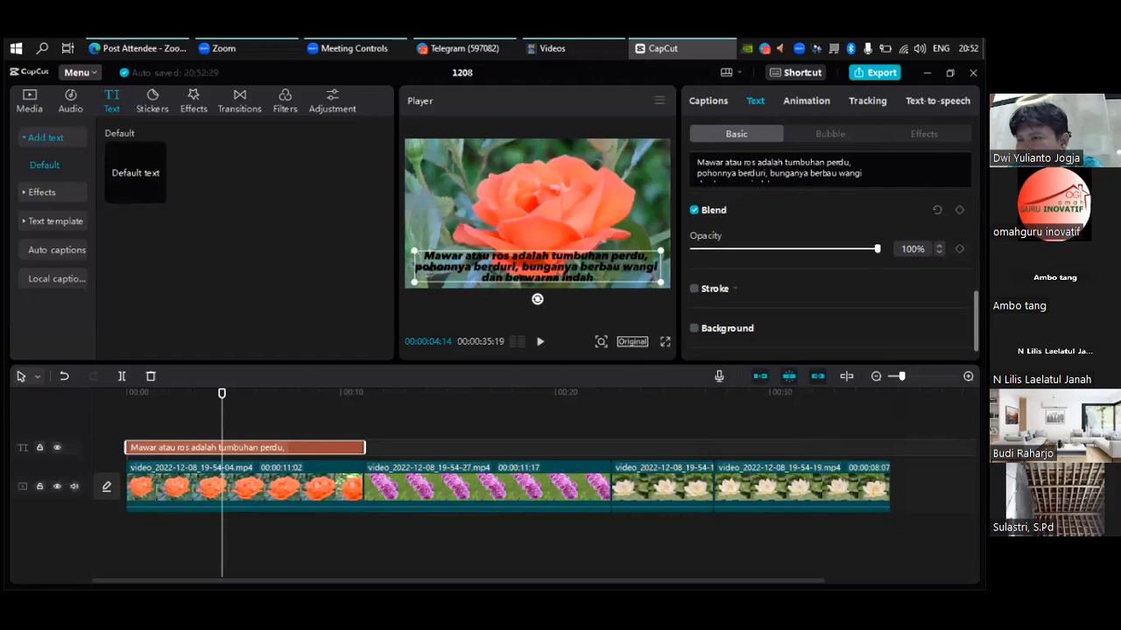
pyautogui.scroll(4, 830, 262)
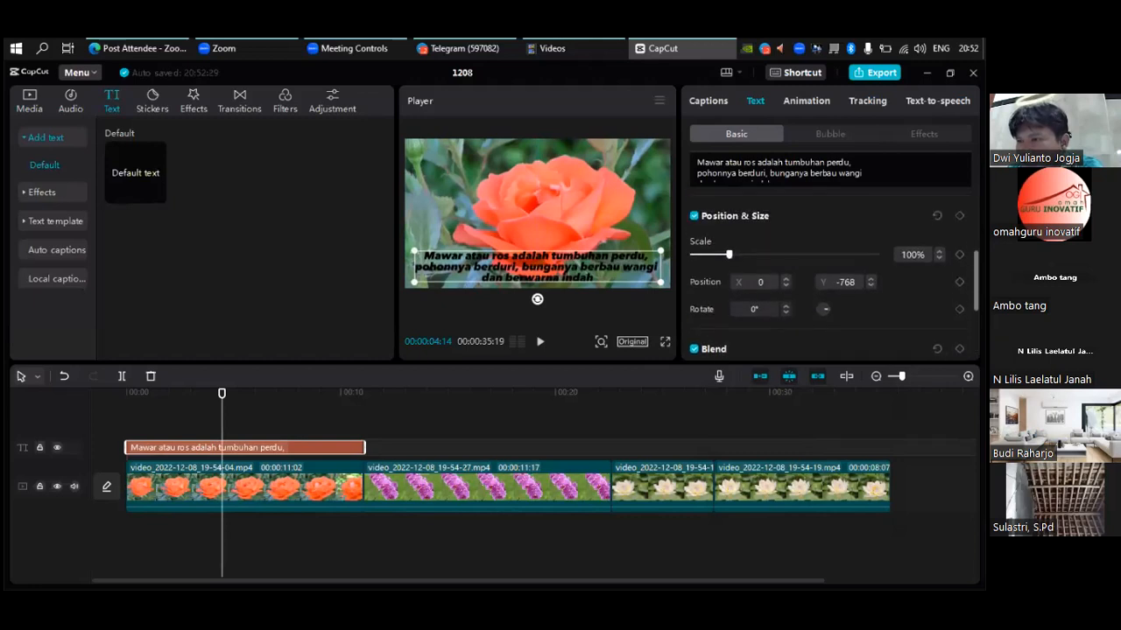
pyautogui.scroll(5, 833, 274)
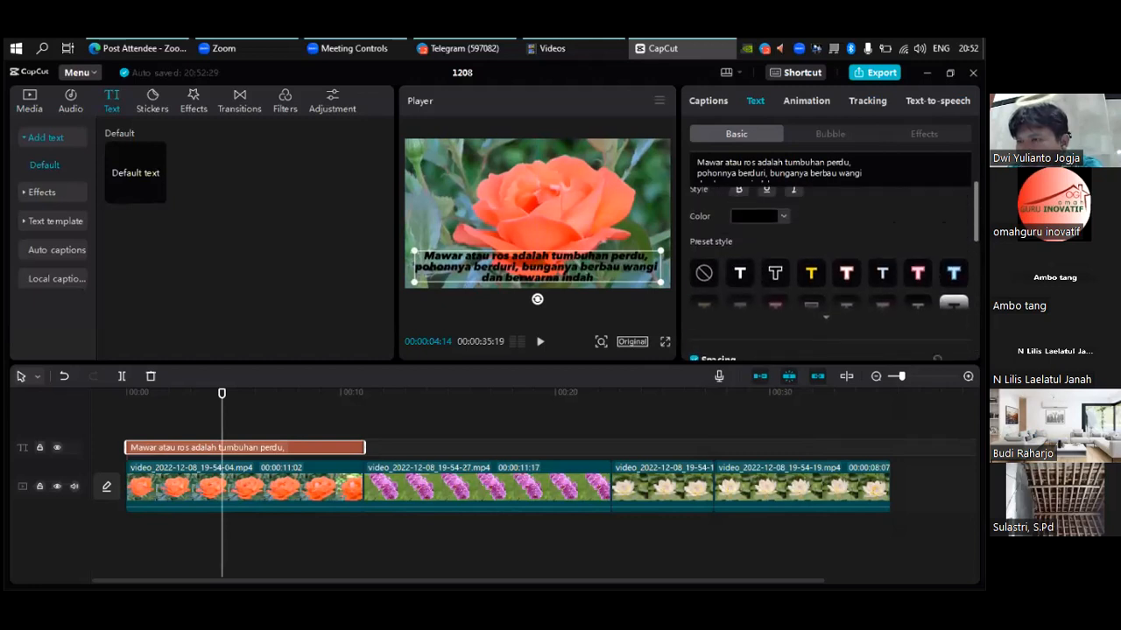
pyautogui.scroll(-1, 833, 263)
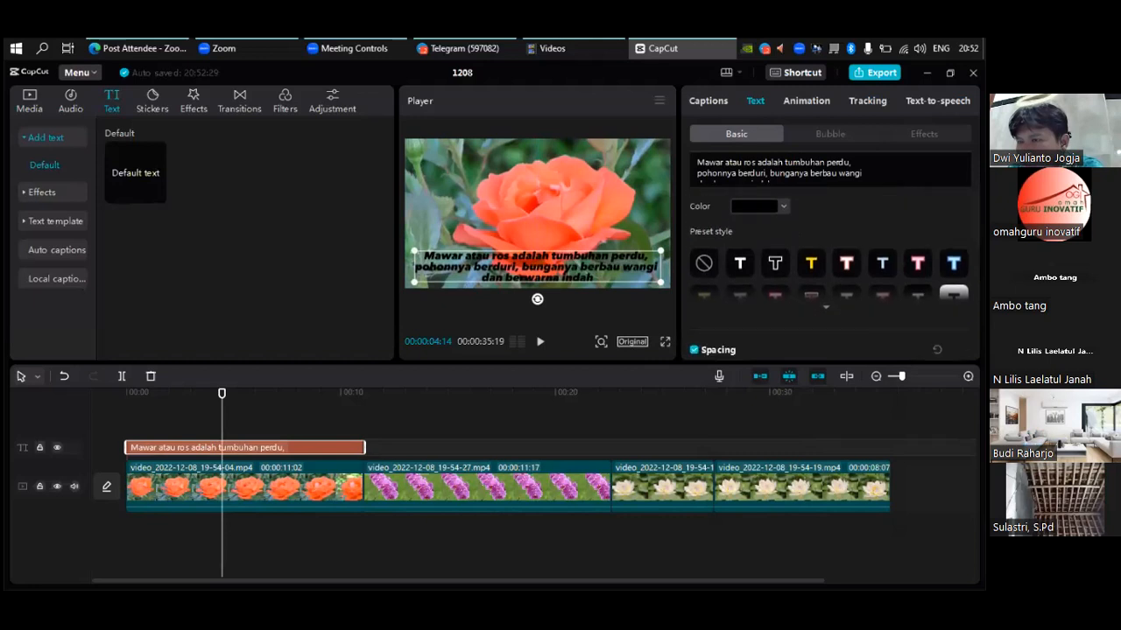
pyautogui.click(775, 265)
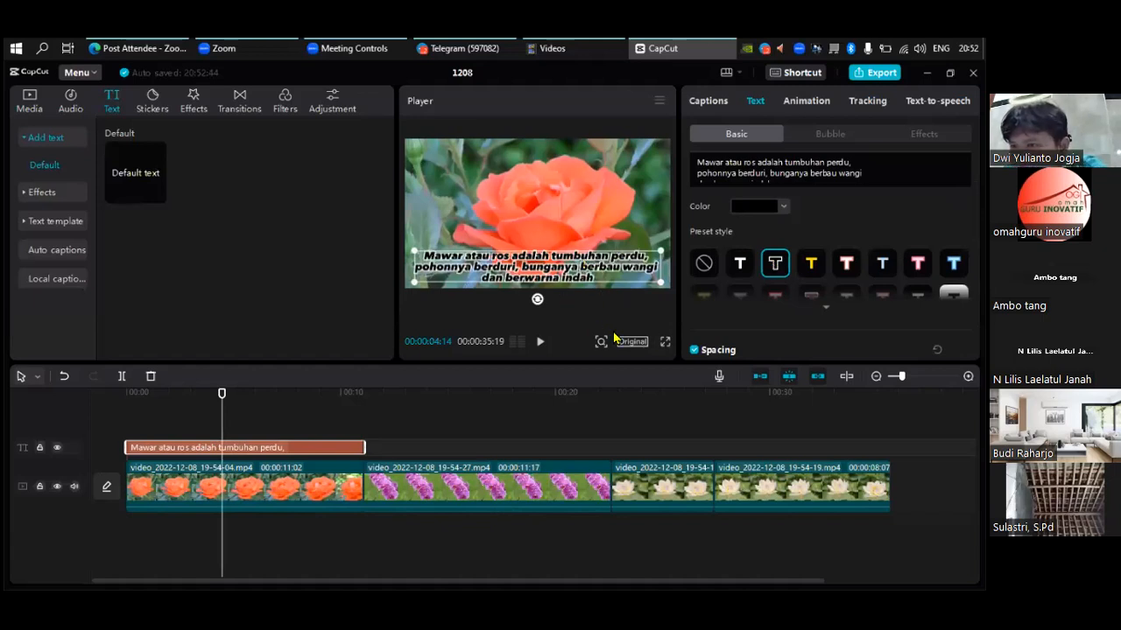
pyautogui.click(664, 342)
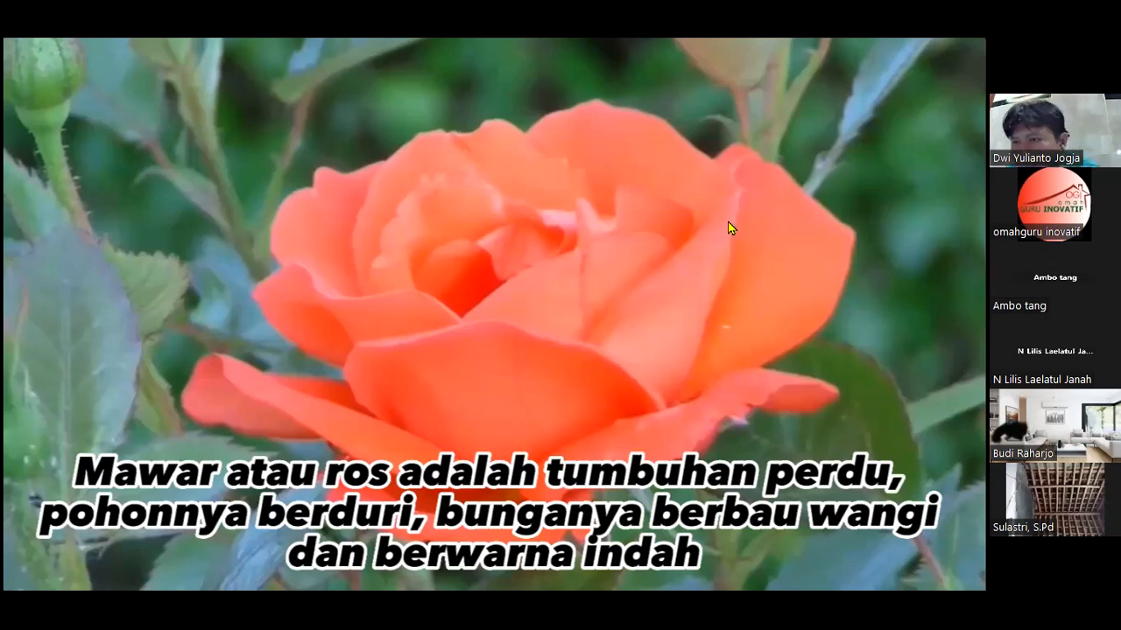
pyautogui.press('Escape')
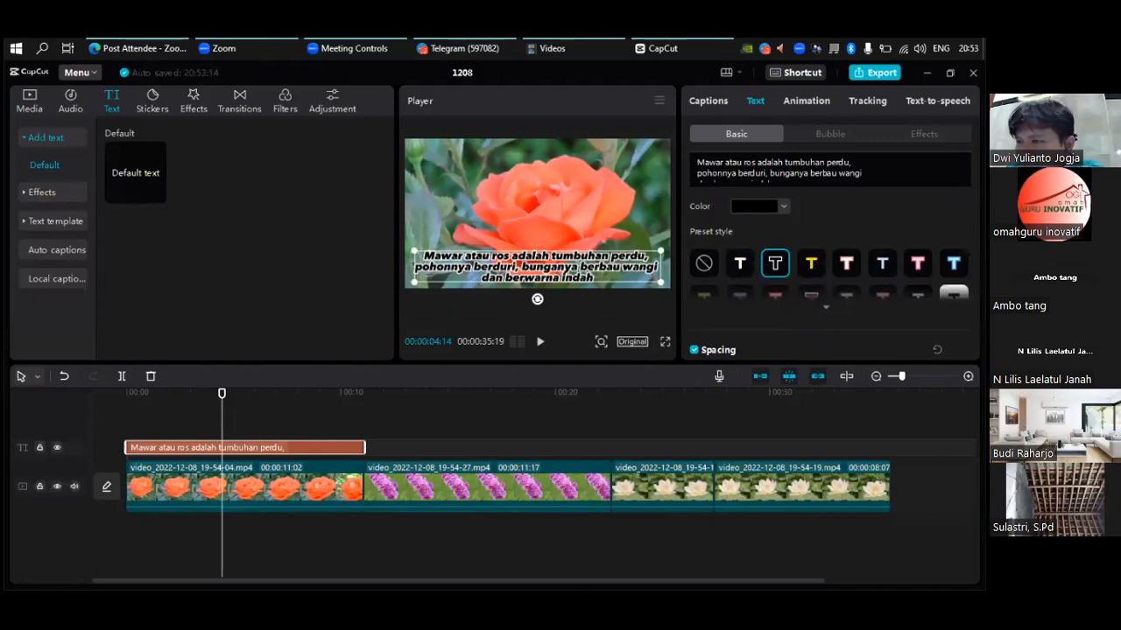
# - Expand the preset text styles to show all the available designs for the caption
pyautogui.scroll(-1, 867, 272)
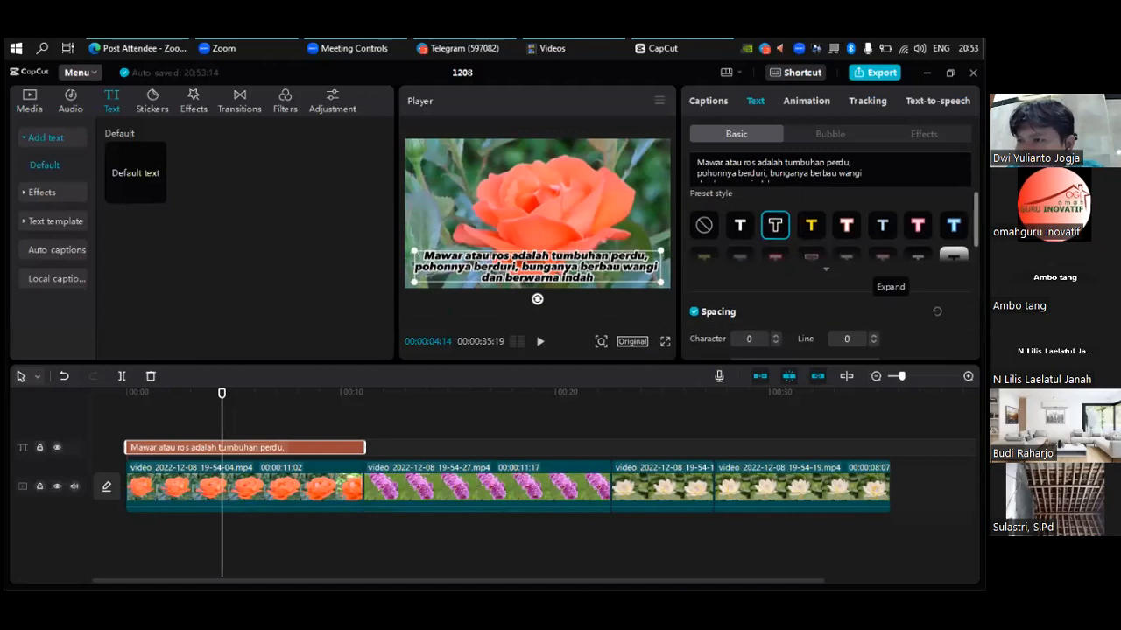
pyautogui.scroll(1, 832, 271)
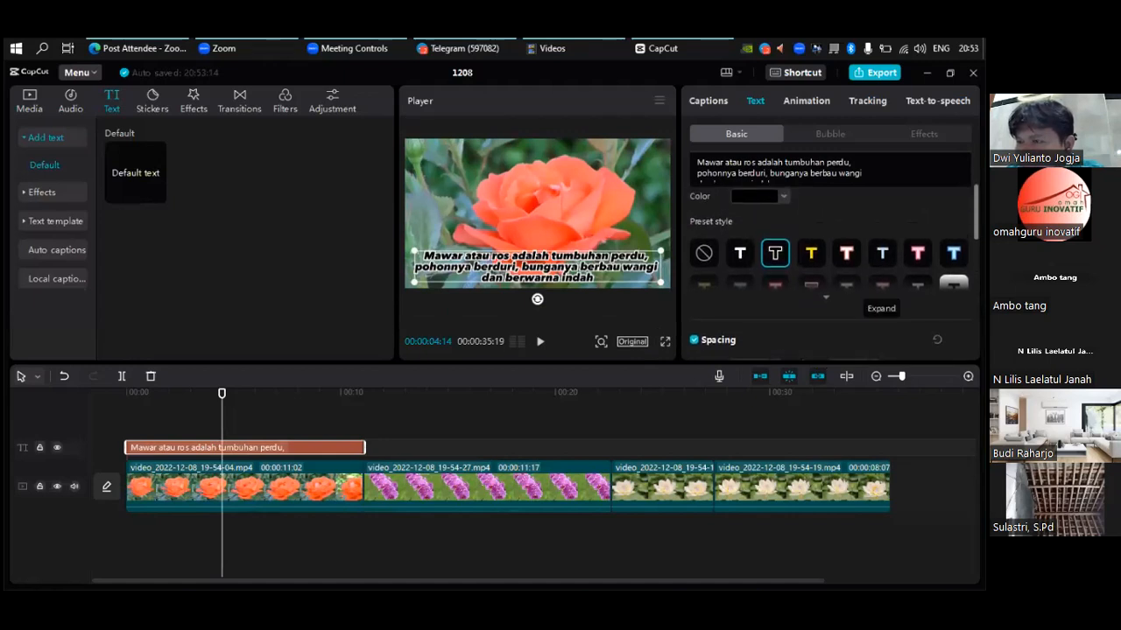
pyautogui.click(826, 298)
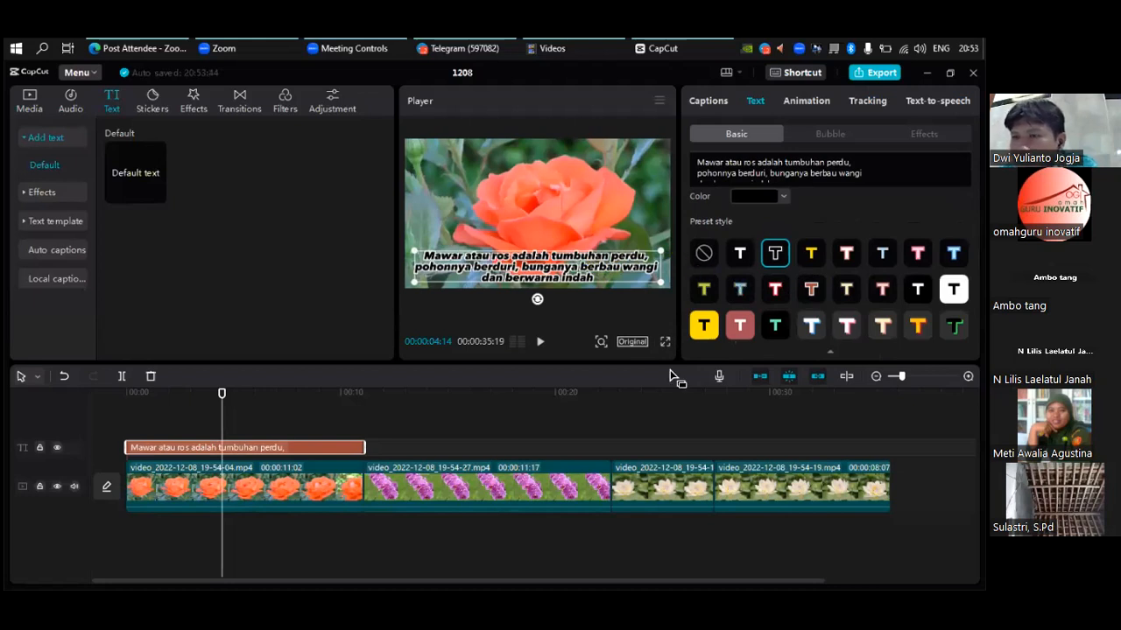
# - Reselect the rose caption and adjust its vertical position so it sits just above the bottom edge of the frame
pyautogui.click(320, 426)
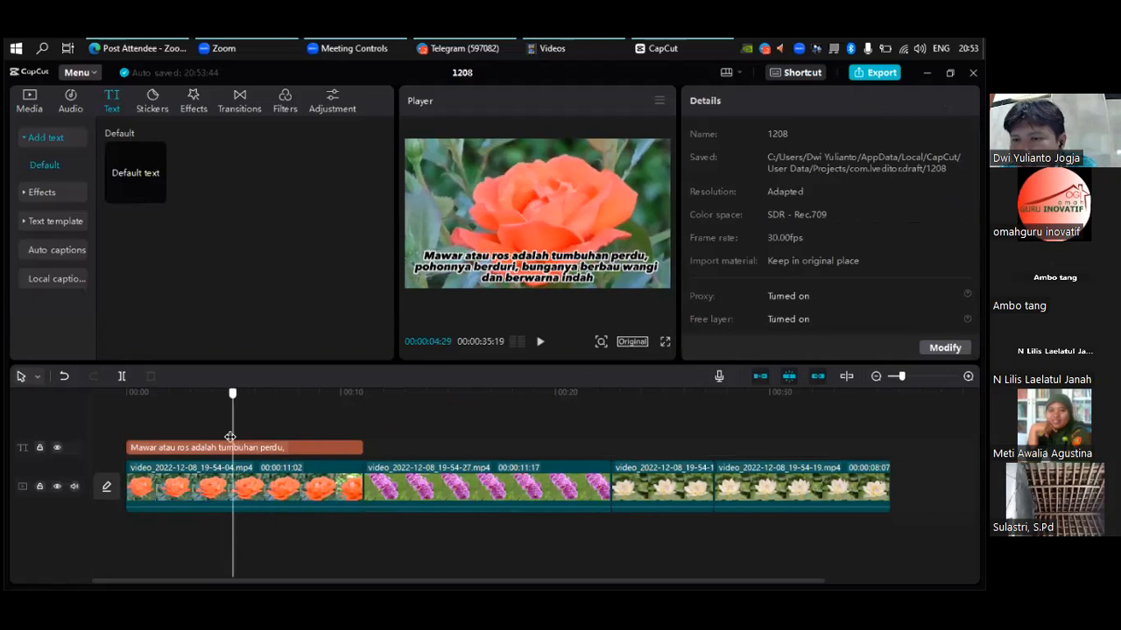
pyautogui.click(262, 447)
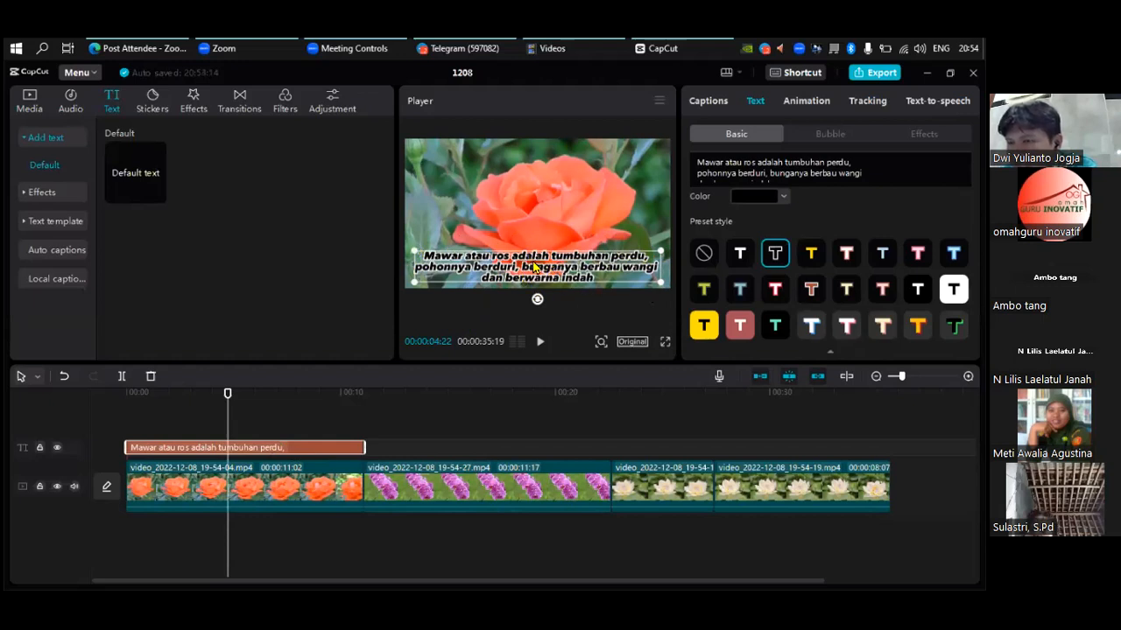
pyautogui.moveTo(531, 269); pyautogui.dragTo(530, 236)
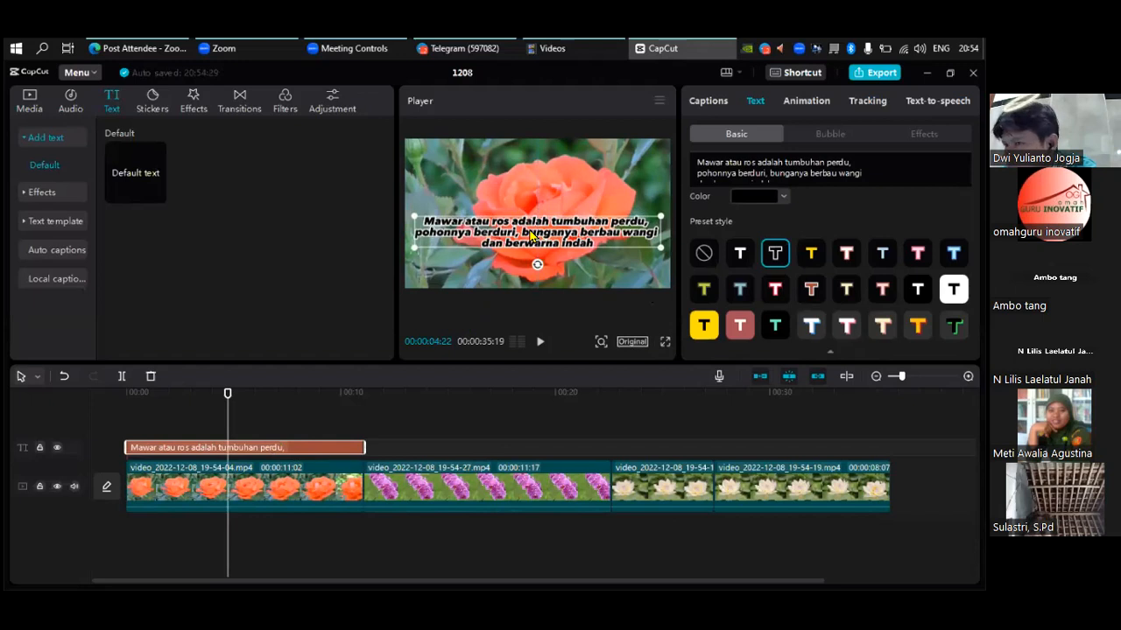
pyautogui.moveTo(543, 235); pyautogui.dragTo(543, 269)
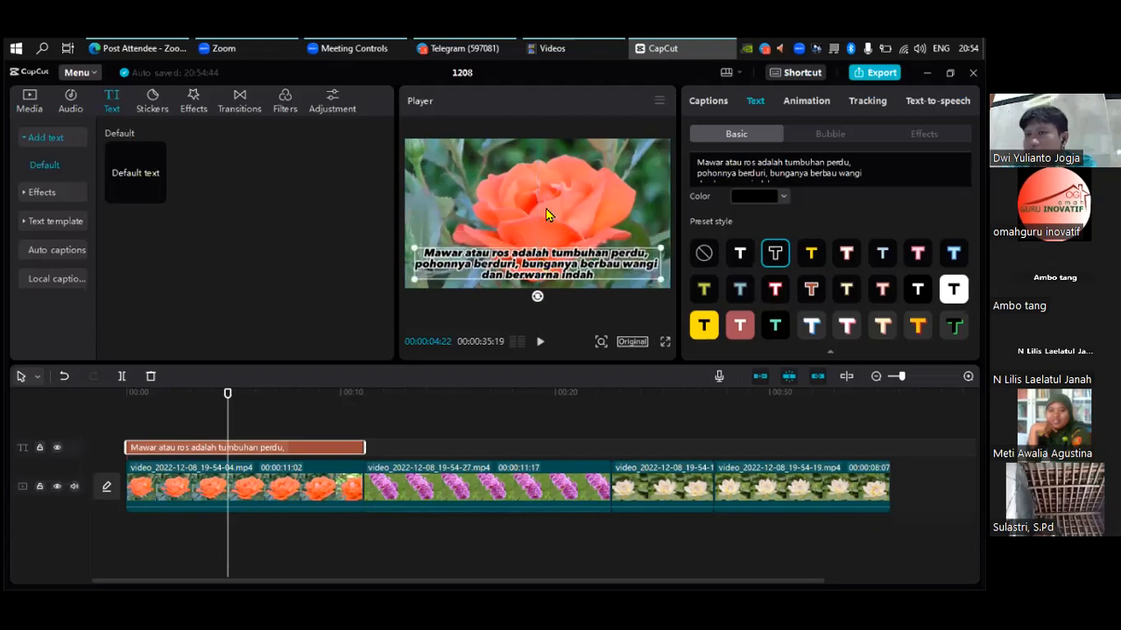
pyautogui.click(499, 433)
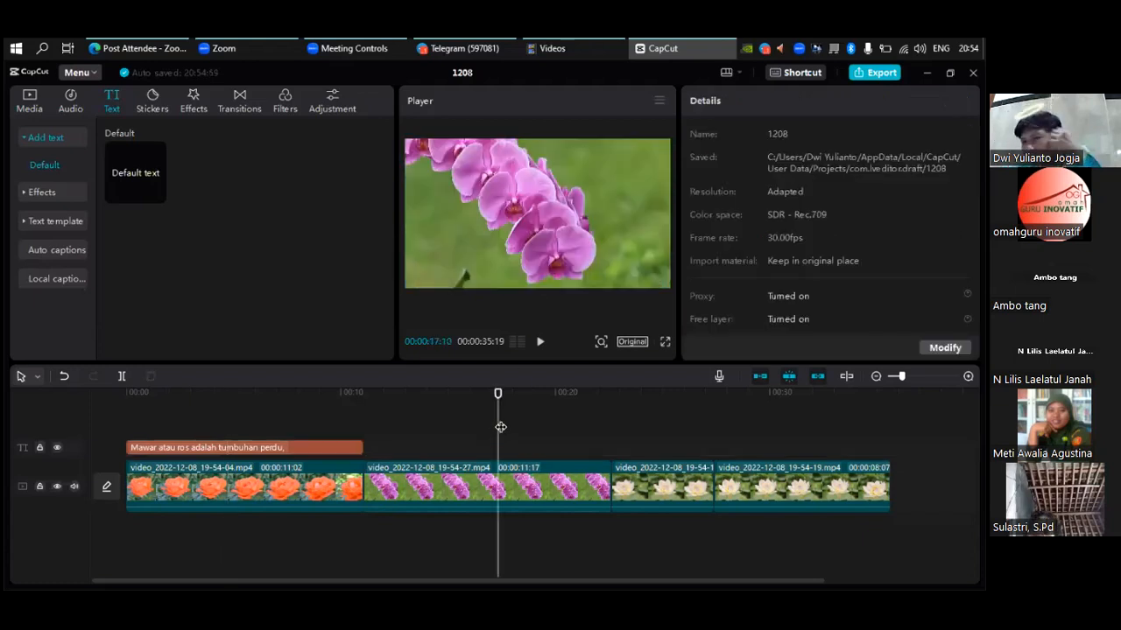
pyautogui.click(235, 414)
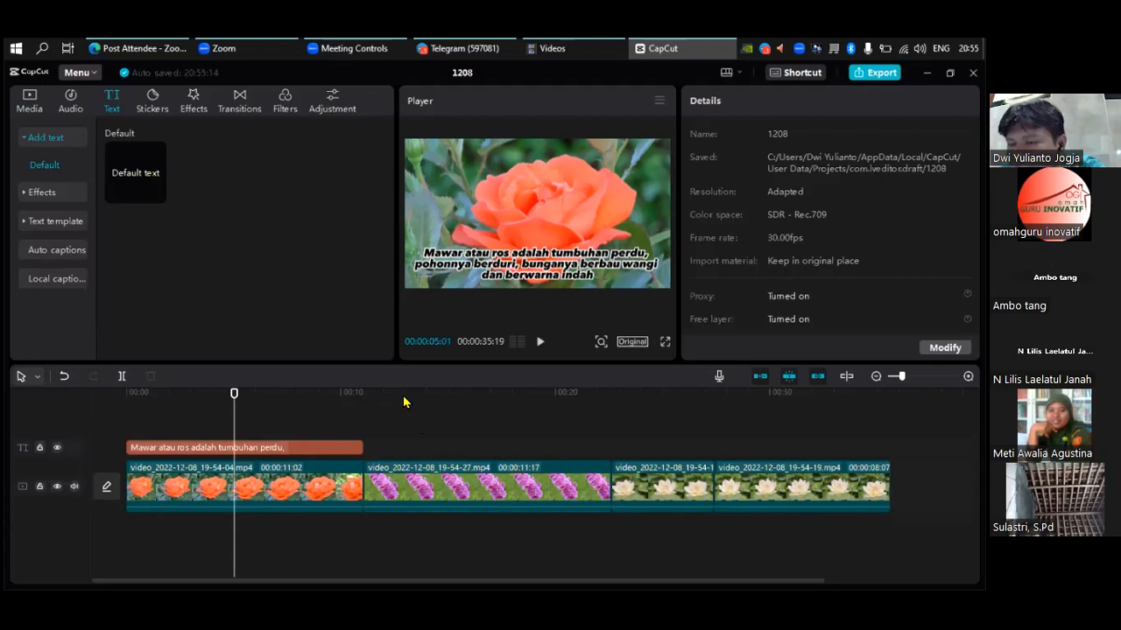
pyautogui.click(419, 489)
pyautogui.click(394, 394)
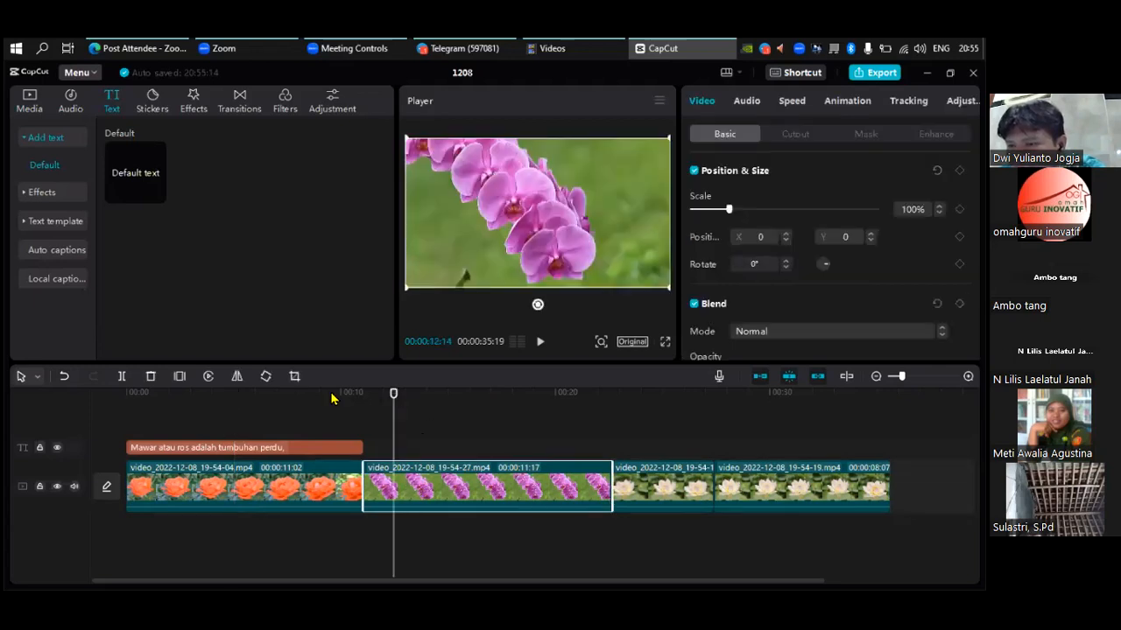
pyautogui.click(395, 398)
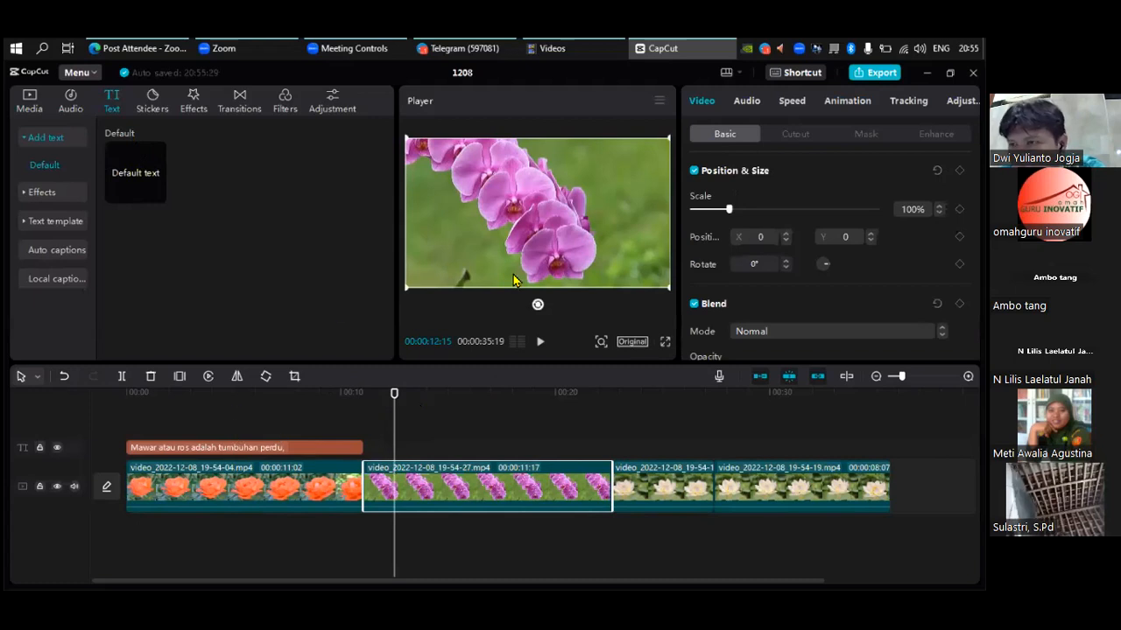
# - Copy the styled rose caption clip from the timeline
pyautogui.click(263, 448)
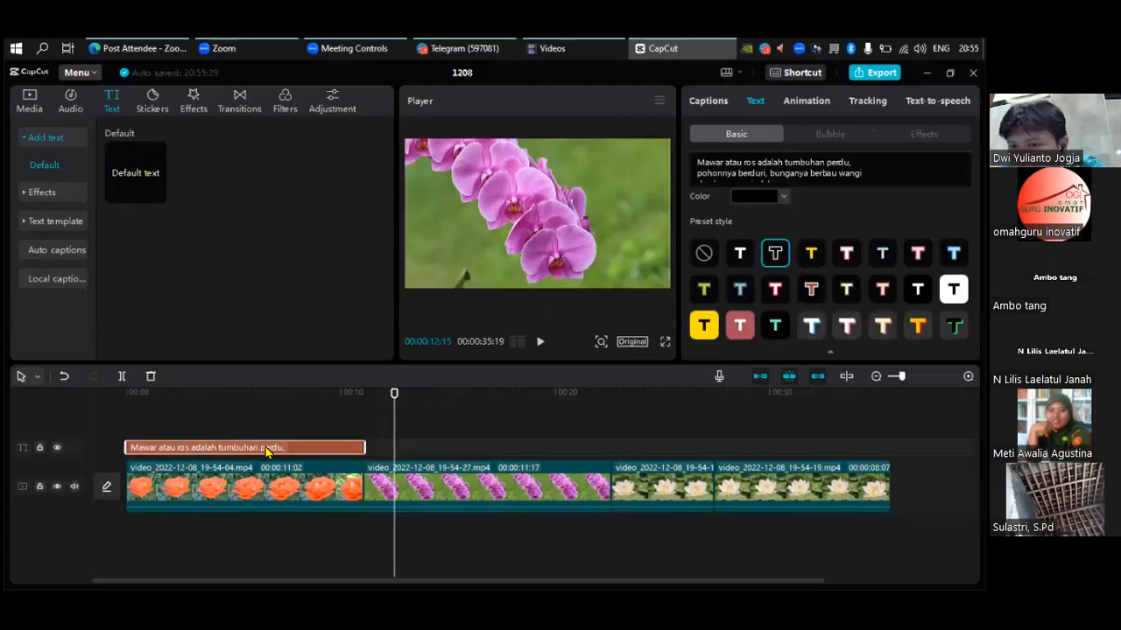
pyautogui.click(290, 394)
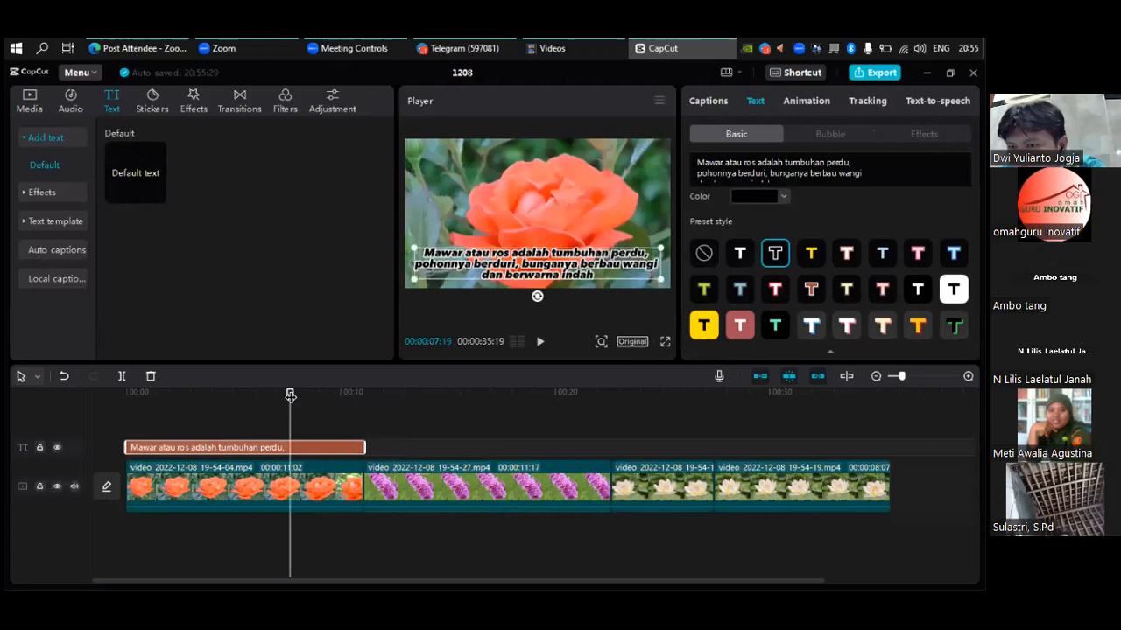
pyautogui.rightClick(271, 449)
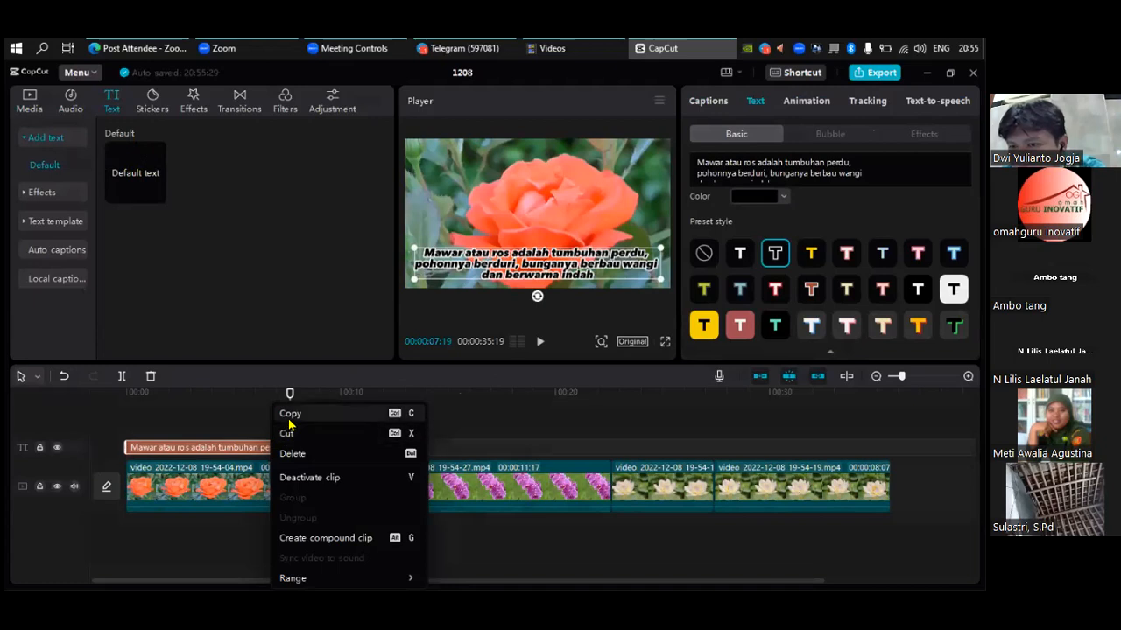
pyautogui.click(289, 416)
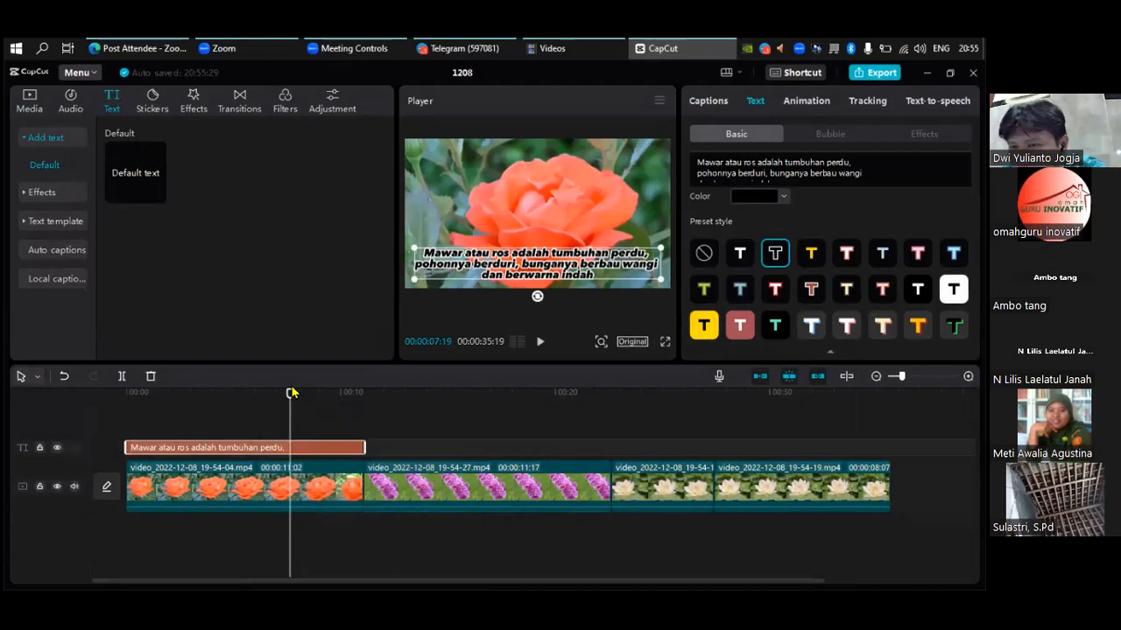
# - Paste the copied caption at the start of the orchid clip and extend it to that clip's end
pyautogui.moveTo(292, 395); pyautogui.dragTo(364, 398)
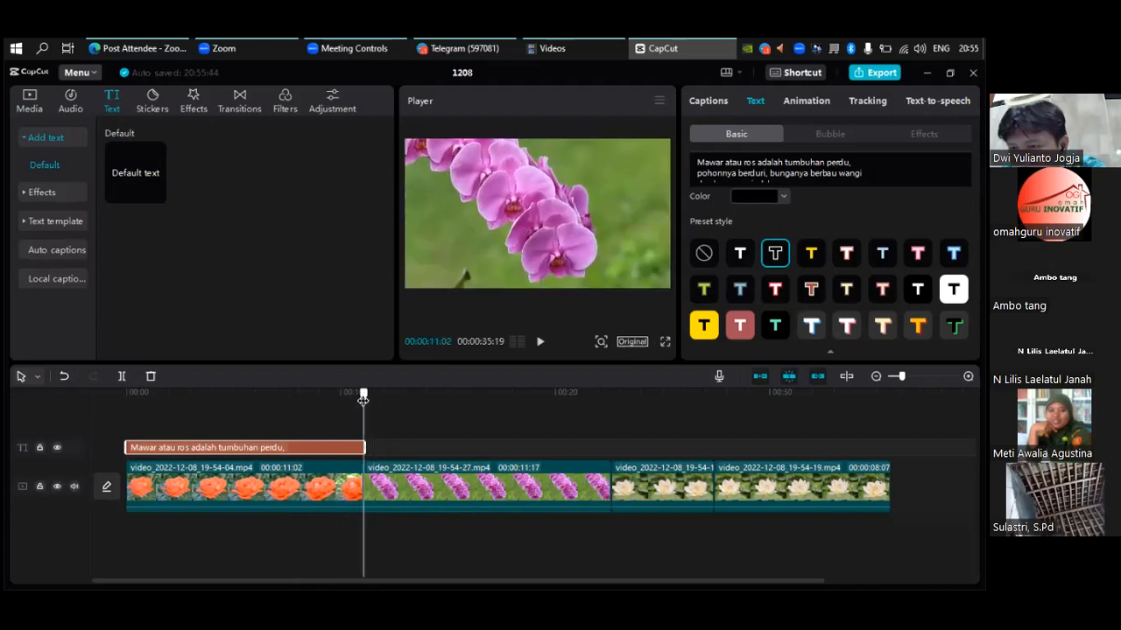
pyautogui.rightClick(381, 451)
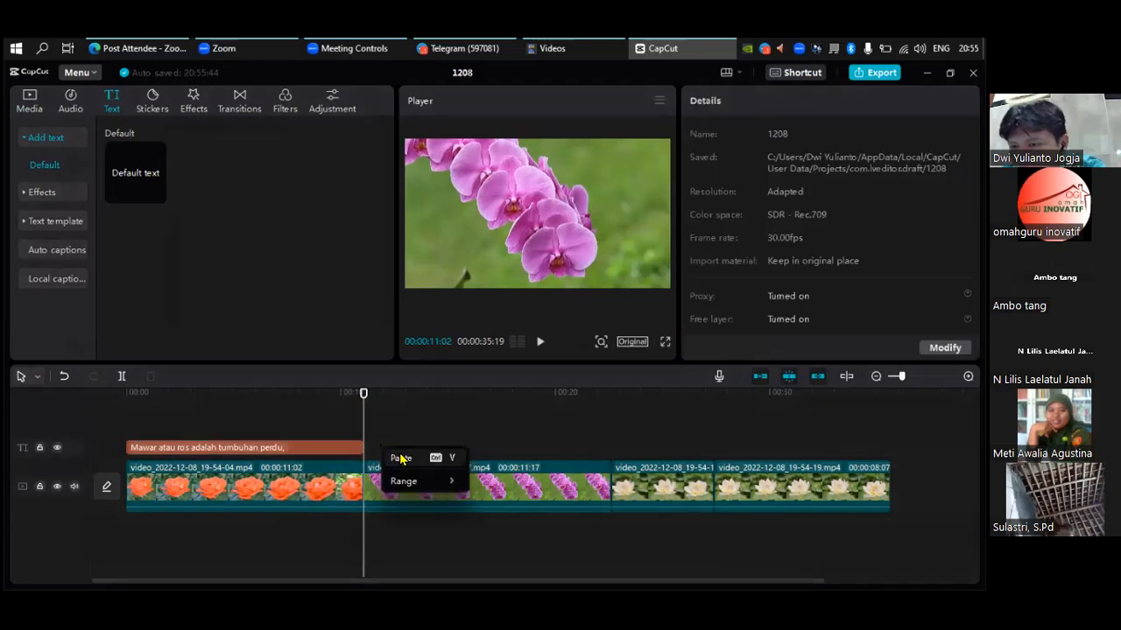
pyautogui.click(400, 458)
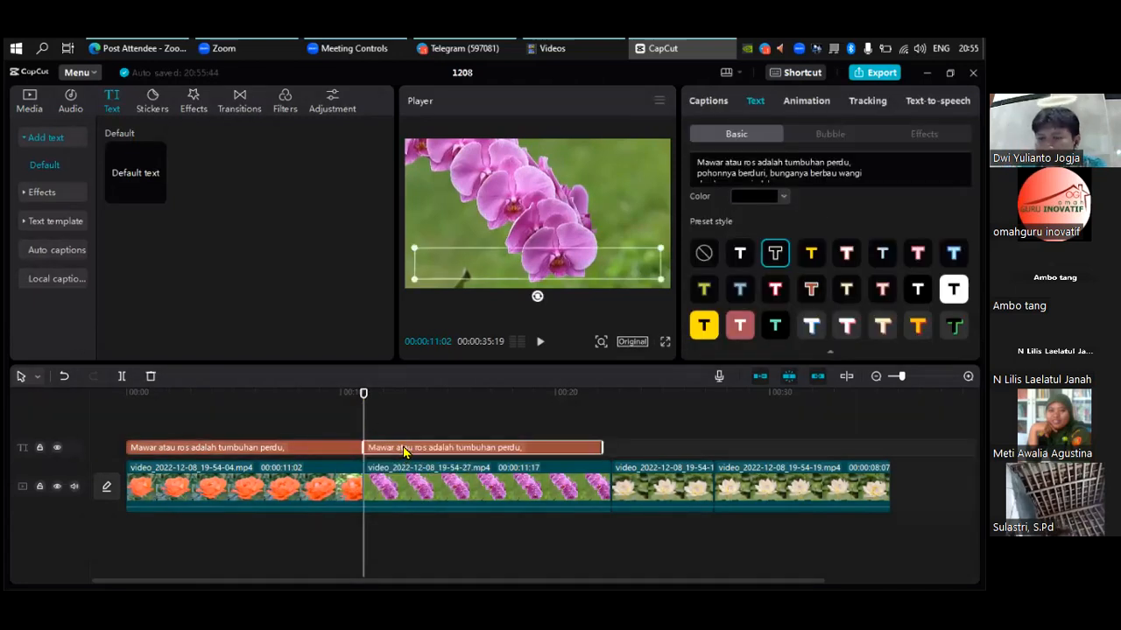
pyautogui.moveTo(405, 449)
pyautogui.mouseDown()
pyautogui.moveTo(407, 433)
pyautogui.moveTo(407, 452)
pyautogui.mouseUp()
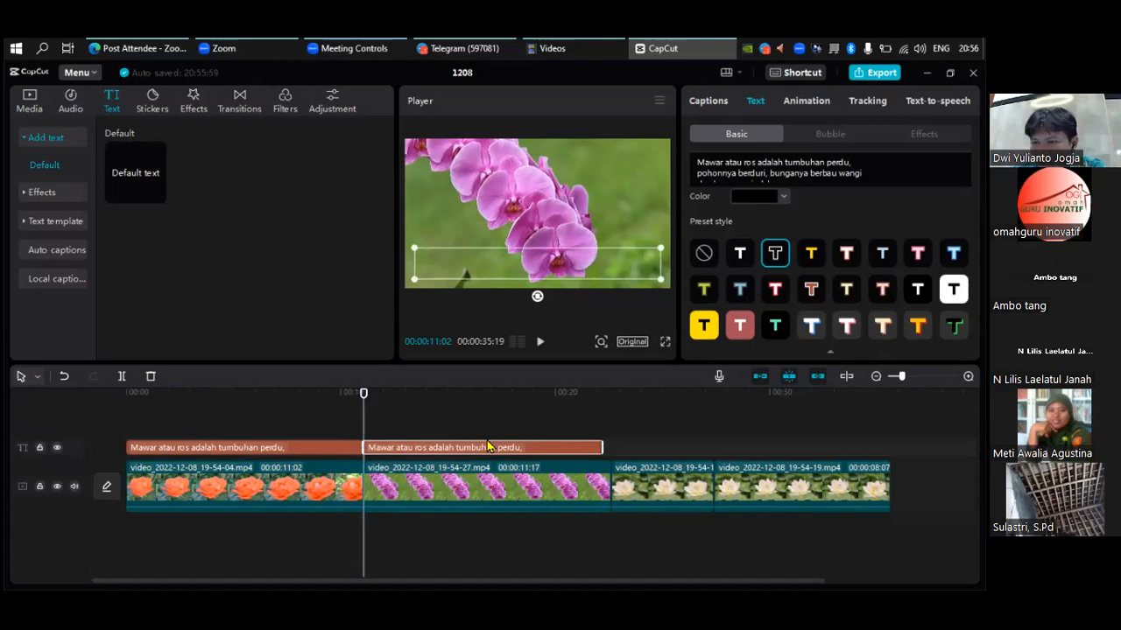
pyautogui.moveTo(605, 451); pyautogui.dragTo(613, 450)
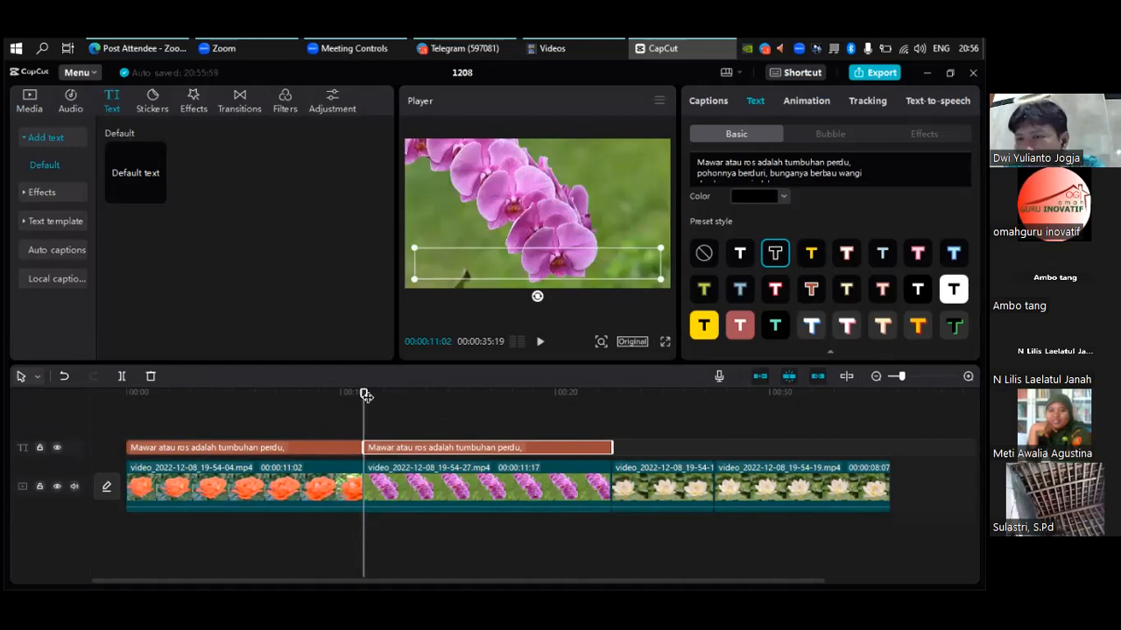
# - Select the orchid caption's text for replacement, and copy the first sentence of the orchid description from the Telegram chat
pyautogui.moveTo(366, 397); pyautogui.dragTo(415, 396)
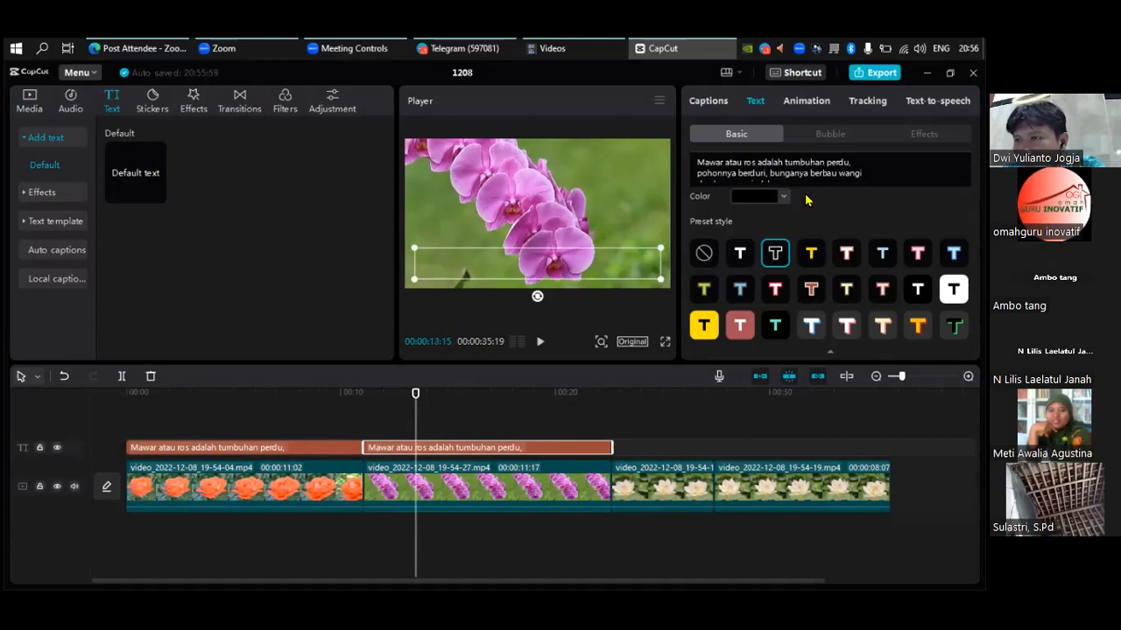
pyautogui.scroll(2, 813, 200)
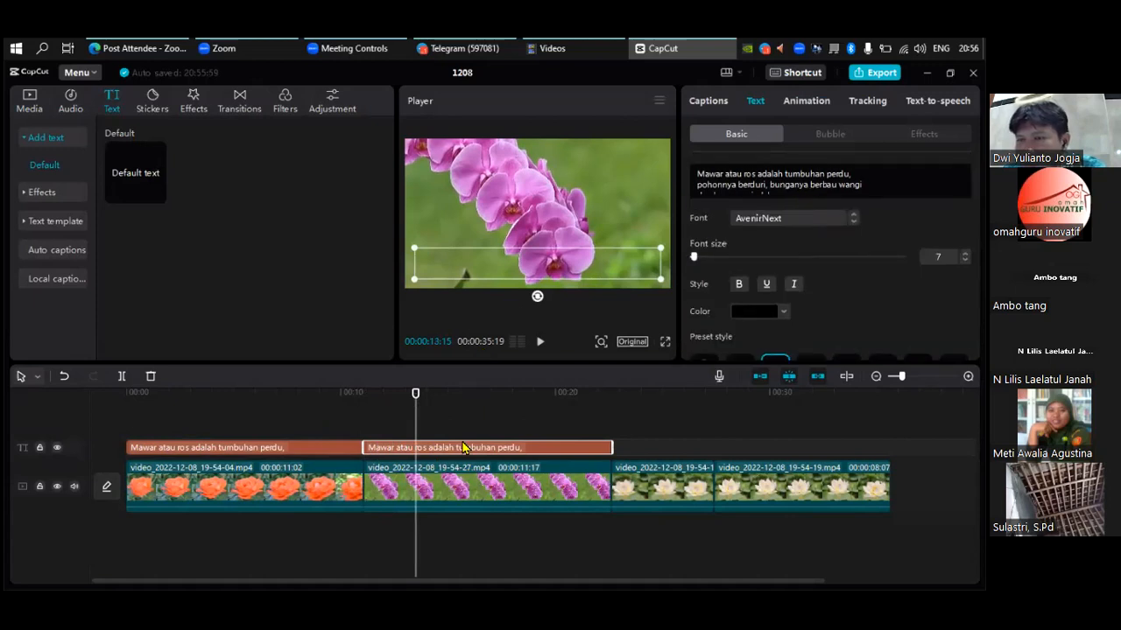
pyautogui.tripleClick(827, 181)
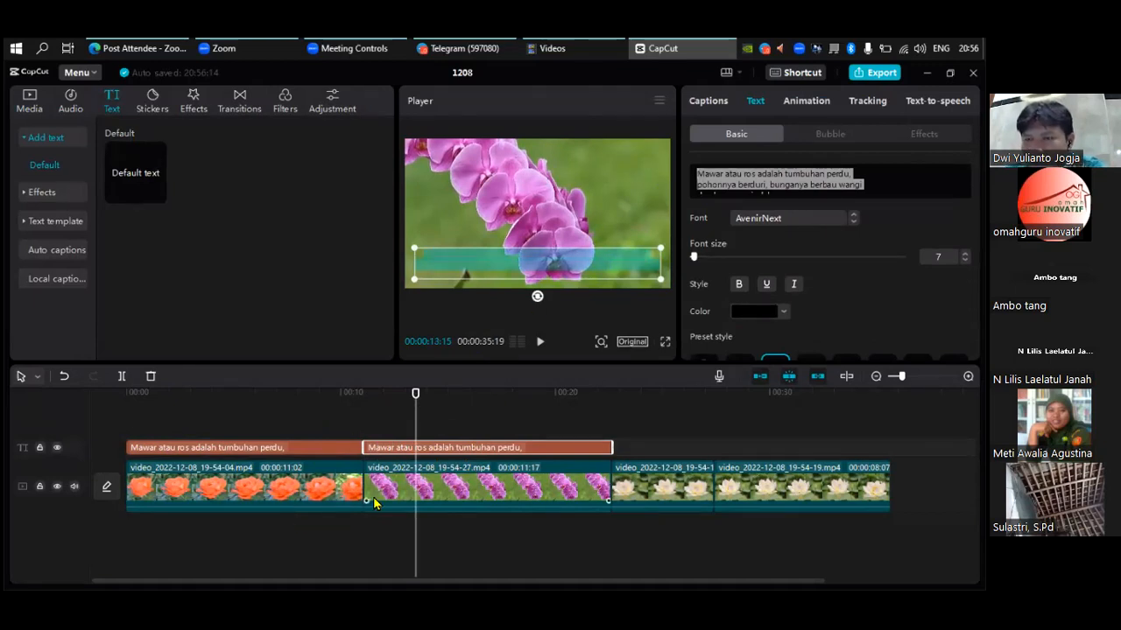
pyautogui.click(453, 51)
pyautogui.moveTo(525, 435); pyautogui.dragTo(787, 447)
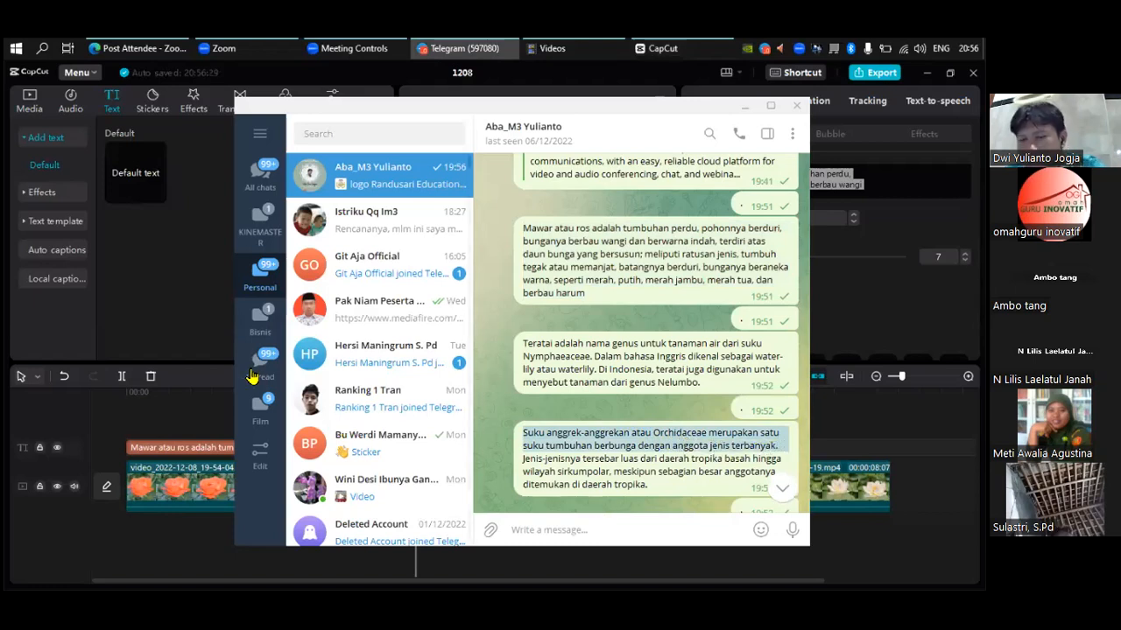
pyautogui.rightClick(610, 435)
pyautogui.click(670, 275)
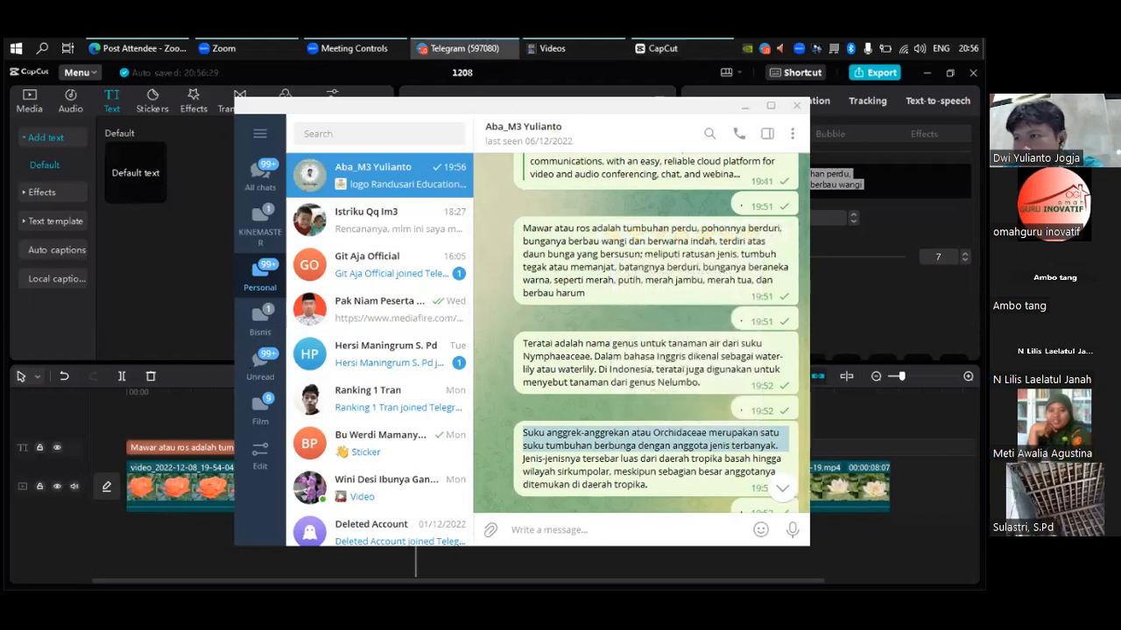
# - Switch back to CapCut, paste over the orchid clip, and replace the pasted caption's text with the orchid sentence, breaking the line after "atau"
pyautogui.hotkey('alt', 'Tab')
pyautogui.hotkey('ctrl', 'v')
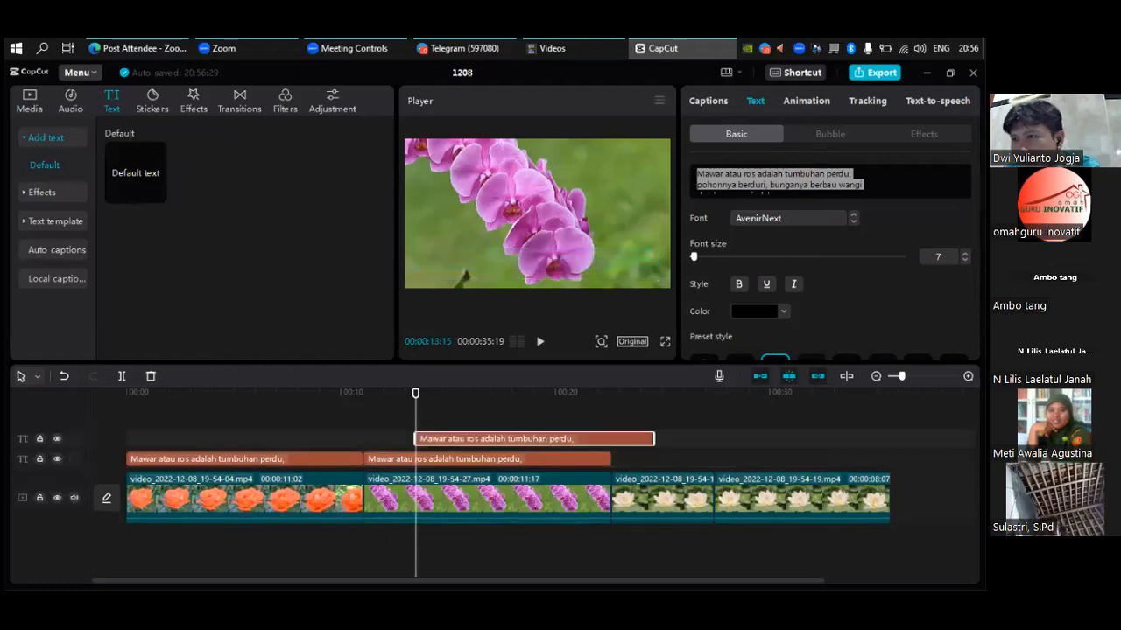
pyautogui.click(861, 184)
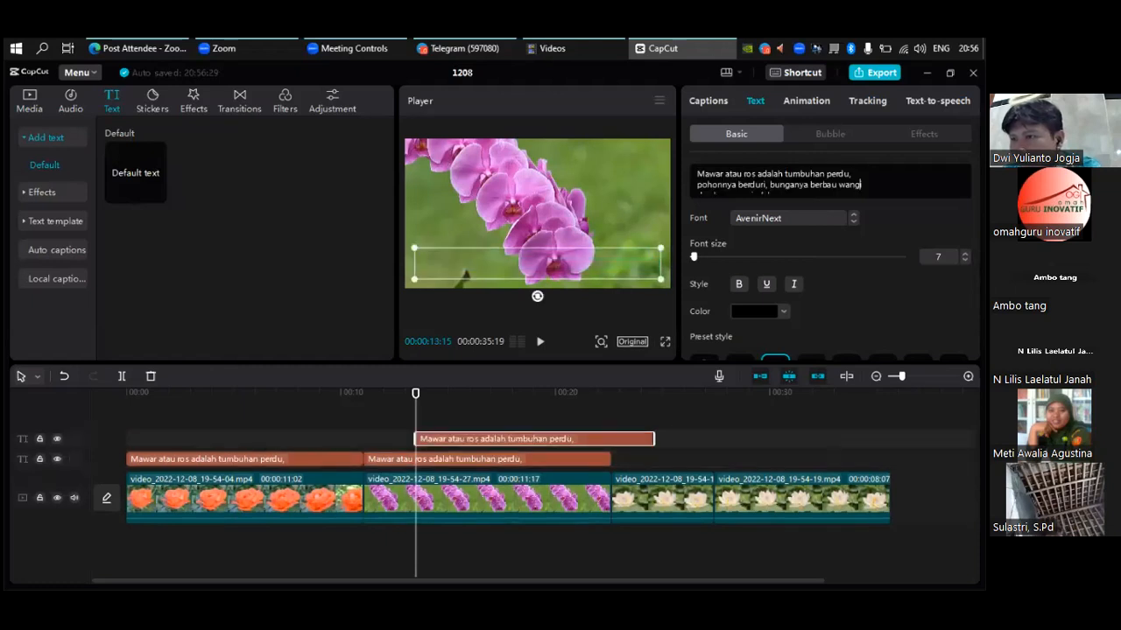
pyautogui.hotkey('ctrl', 'a')
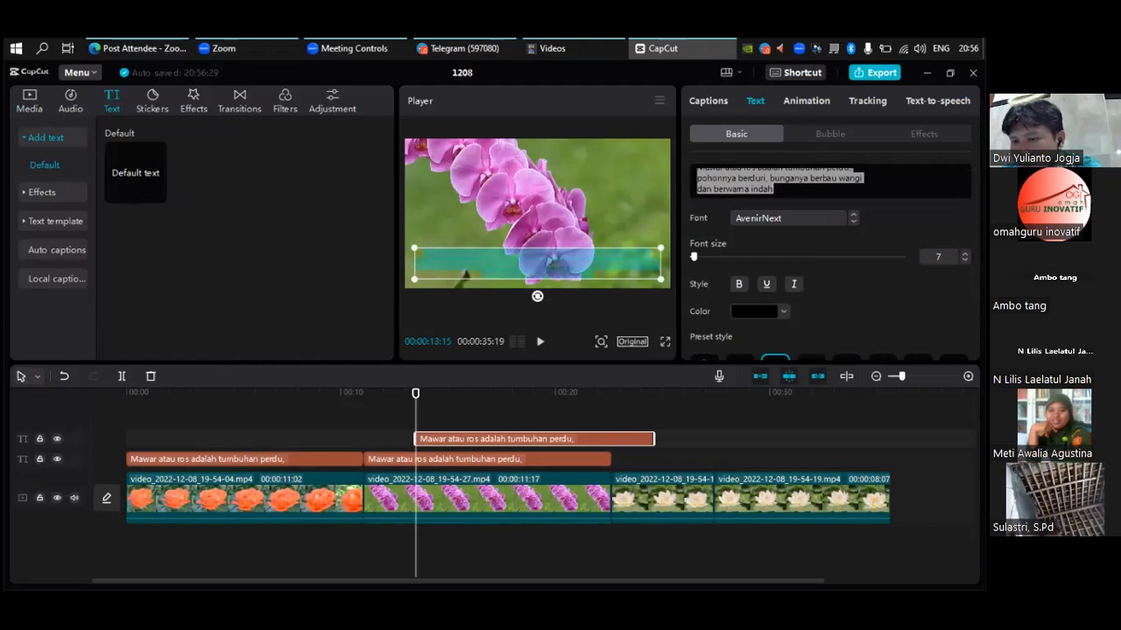
pyautogui.hotkey('ctrl', 'v')
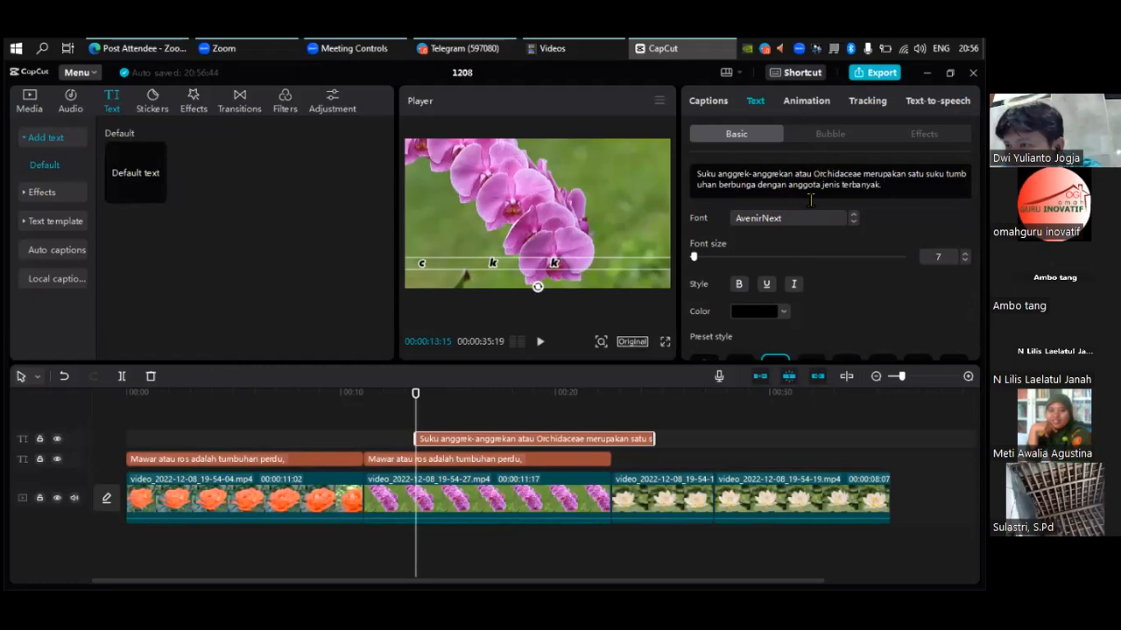
pyautogui.press('Return')
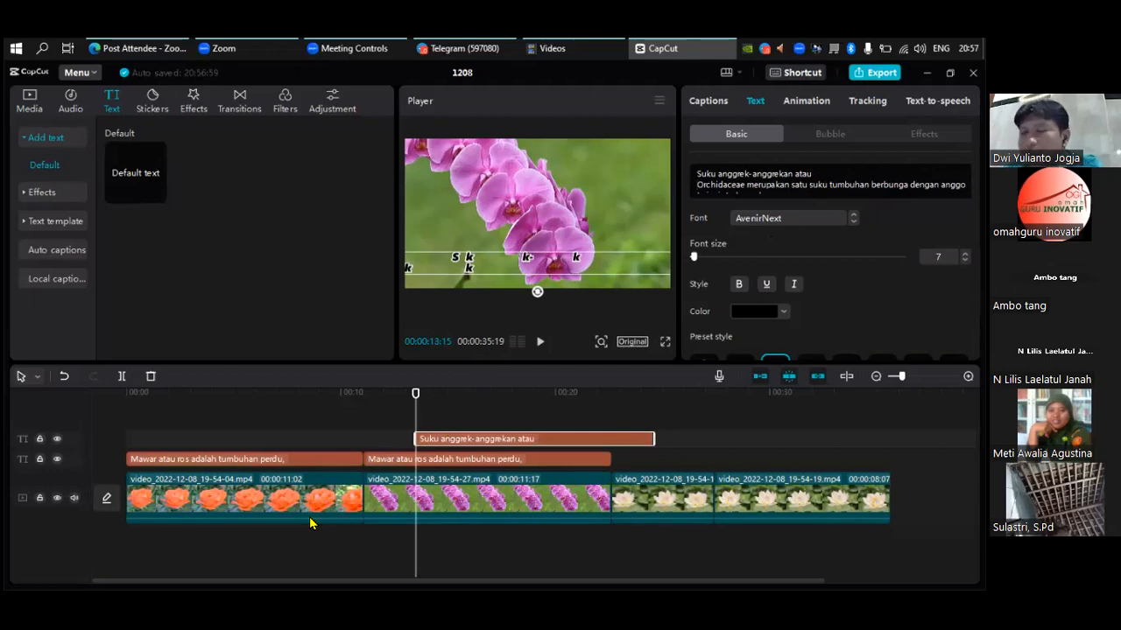
# - Clear all the text from the caption on the upper text track
pyautogui.click(792, 191)
pyautogui.hotkey('ctrl', 'a')
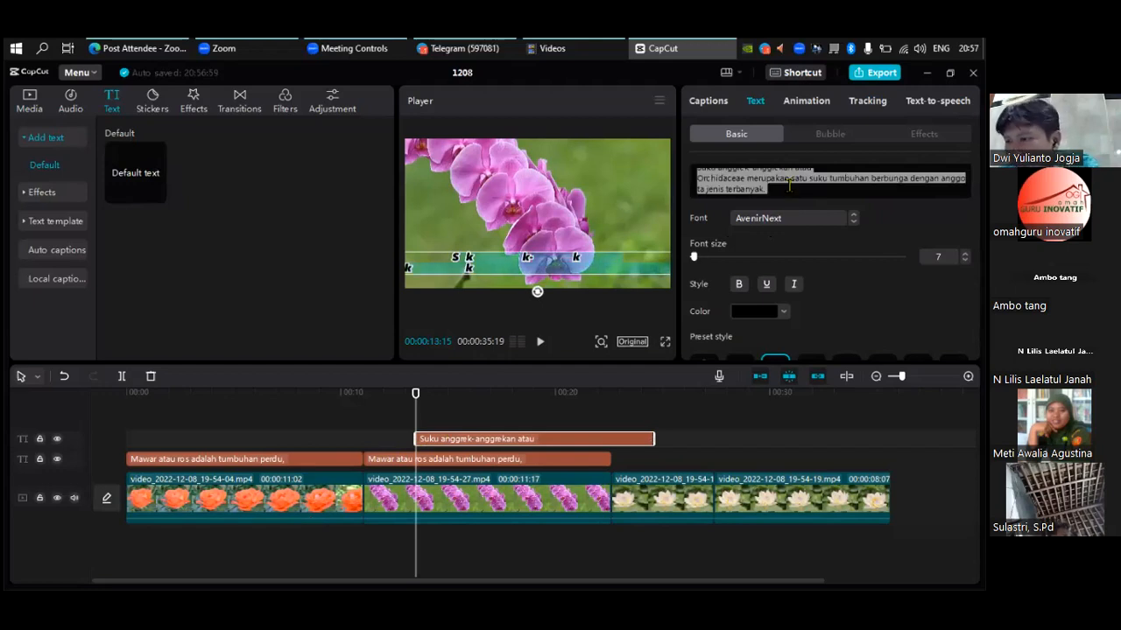
pyautogui.press('BackSpace')
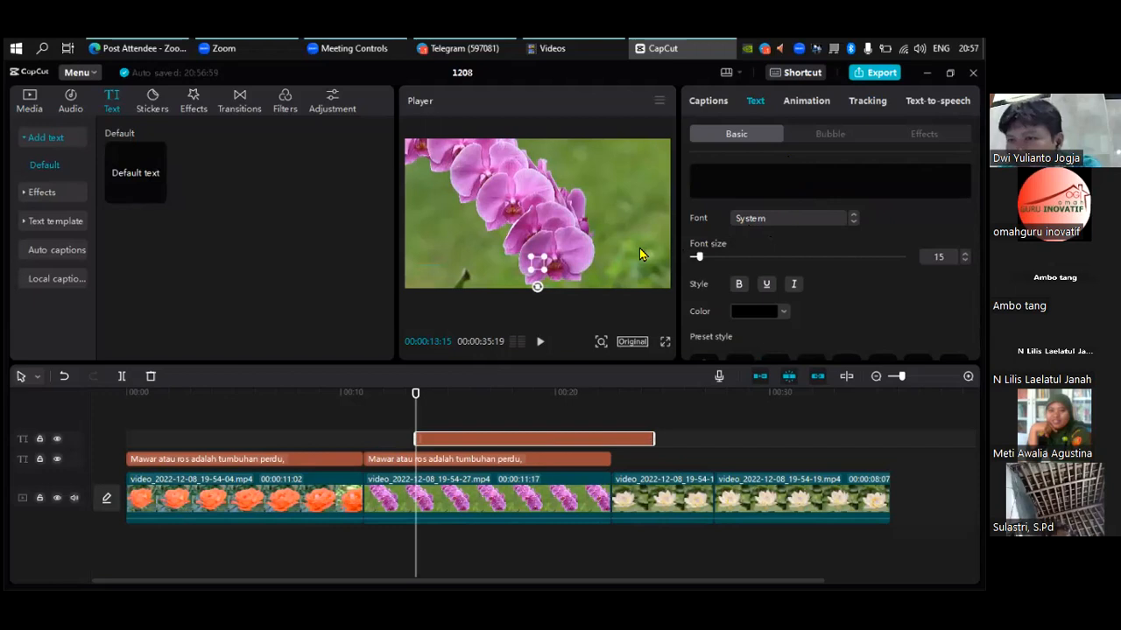
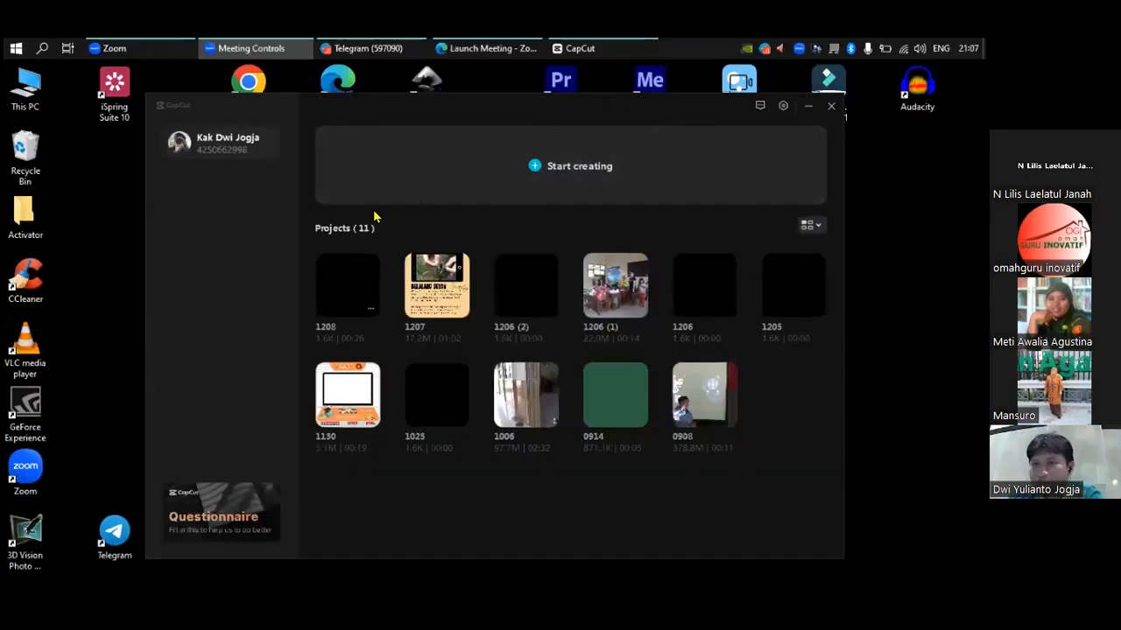
# - Reopen project 1208 and delete the empty text clip from the upper text track
pyautogui.click(349, 277)
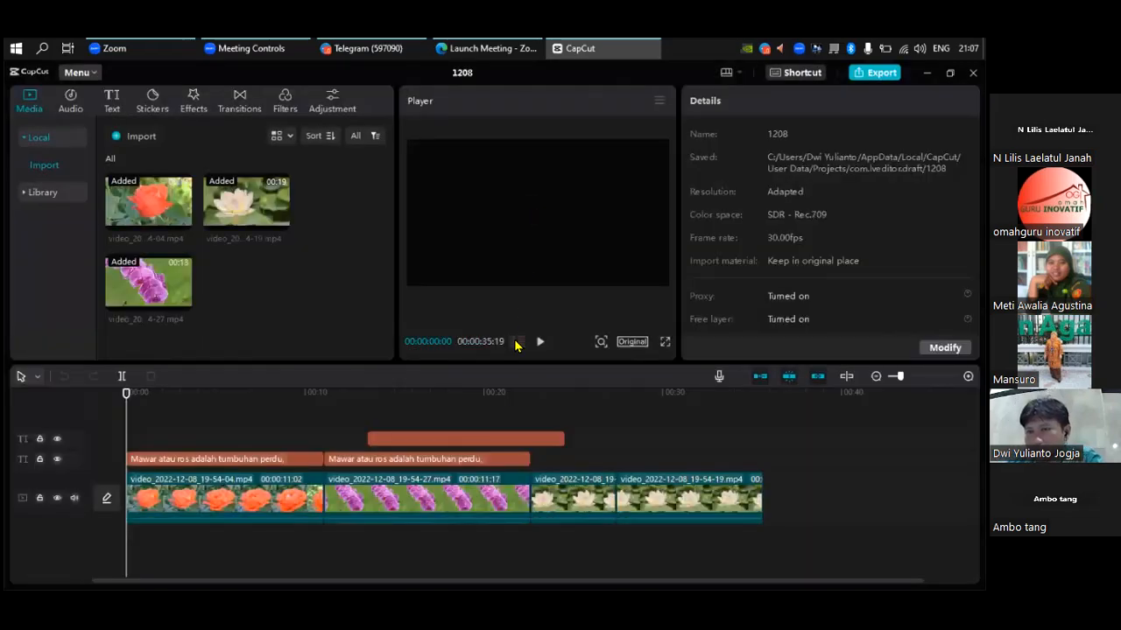
pyautogui.click(444, 396)
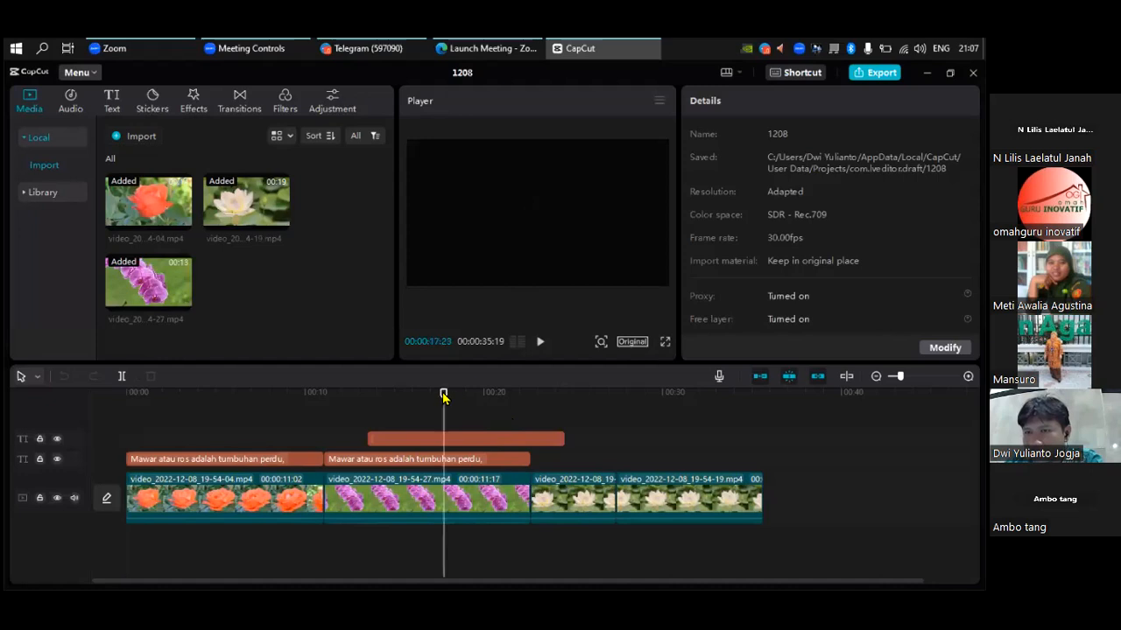
pyautogui.click(470, 438)
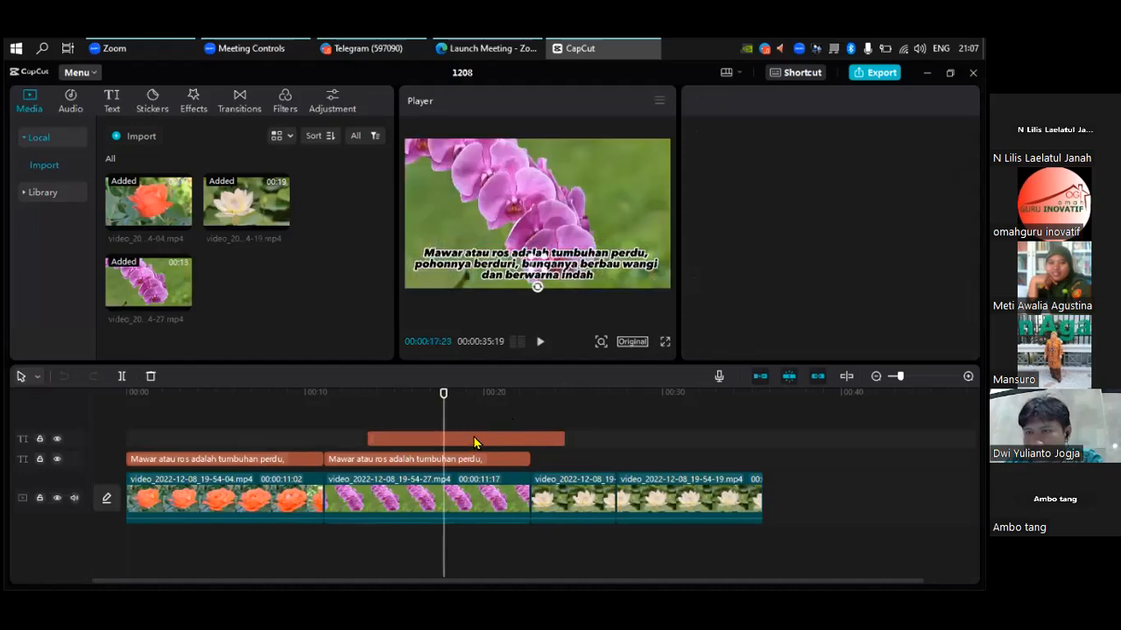
pyautogui.moveTo(467, 441); pyautogui.dragTo(652, 454)
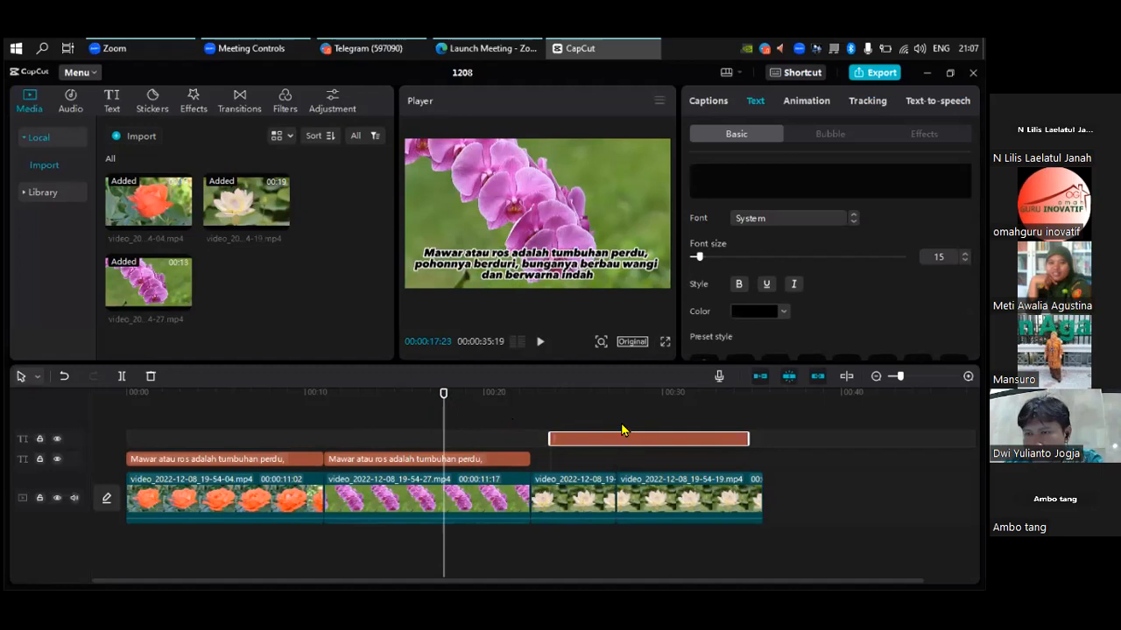
pyautogui.click(755, 451)
pyautogui.click(700, 441)
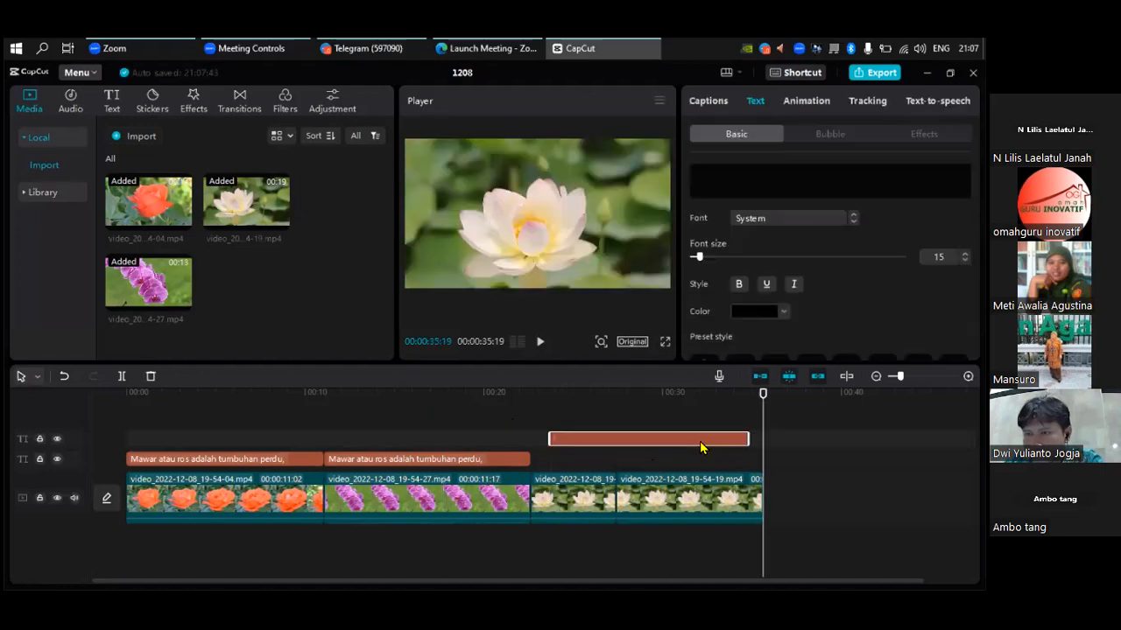
pyautogui.click(648, 394)
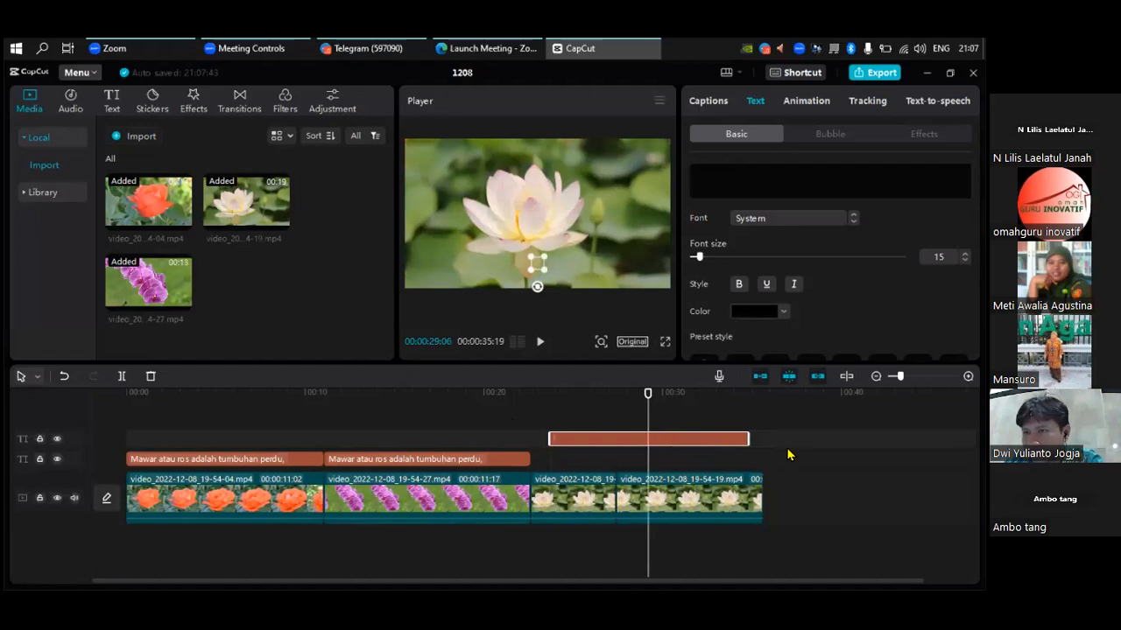
pyautogui.press('Delete')
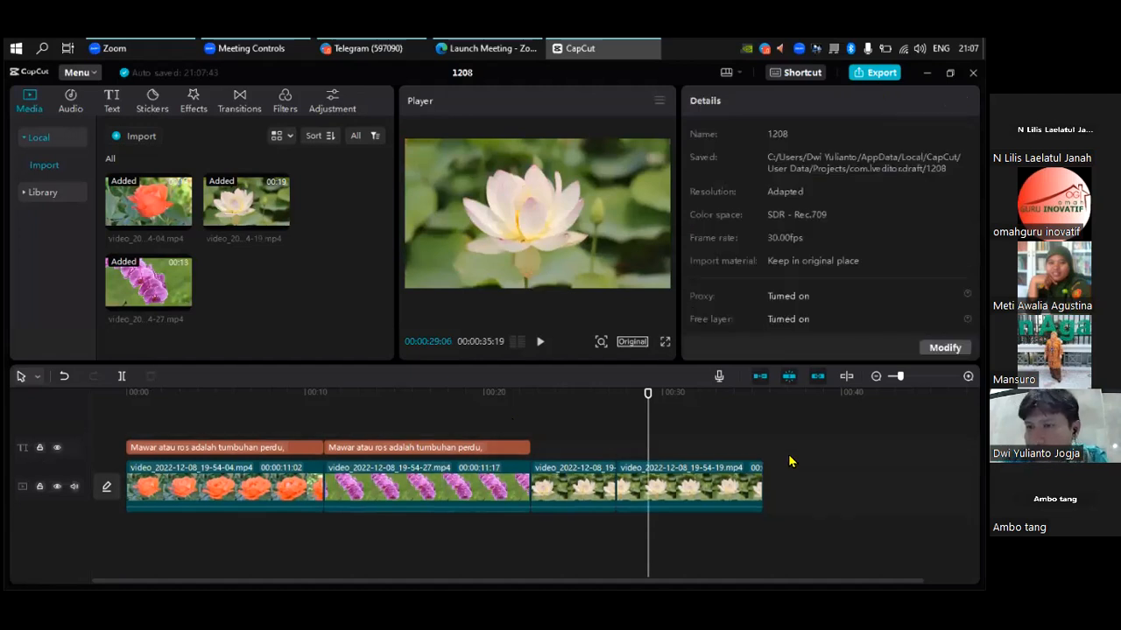
# - Preview the orchid clip with its duplicated caption in full screen
pyautogui.click(417, 393)
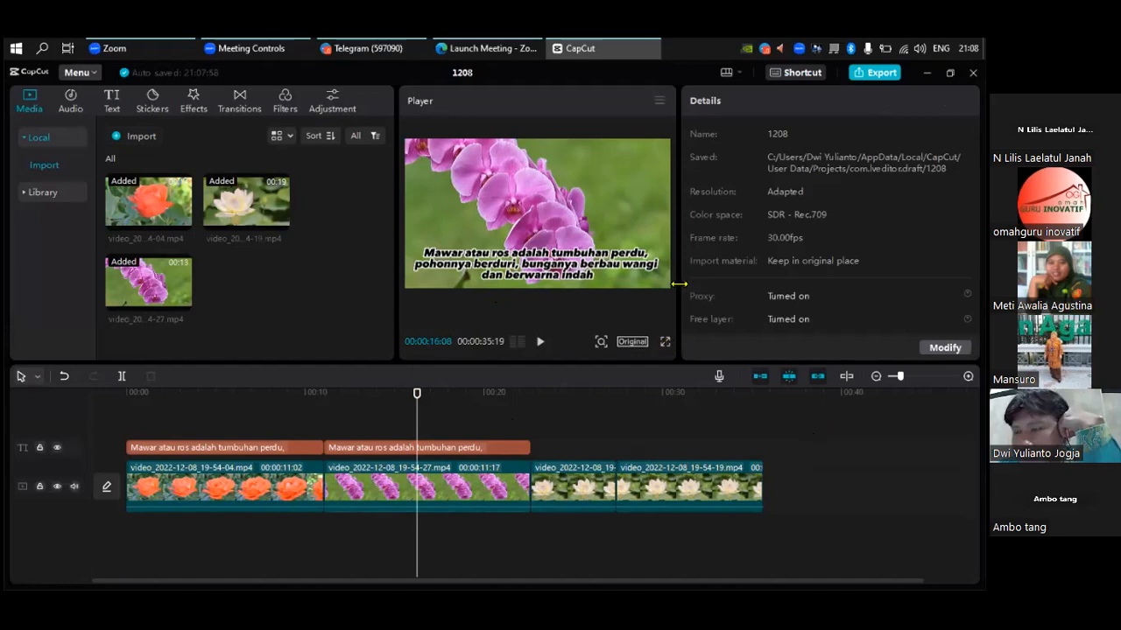
pyautogui.click(664, 342)
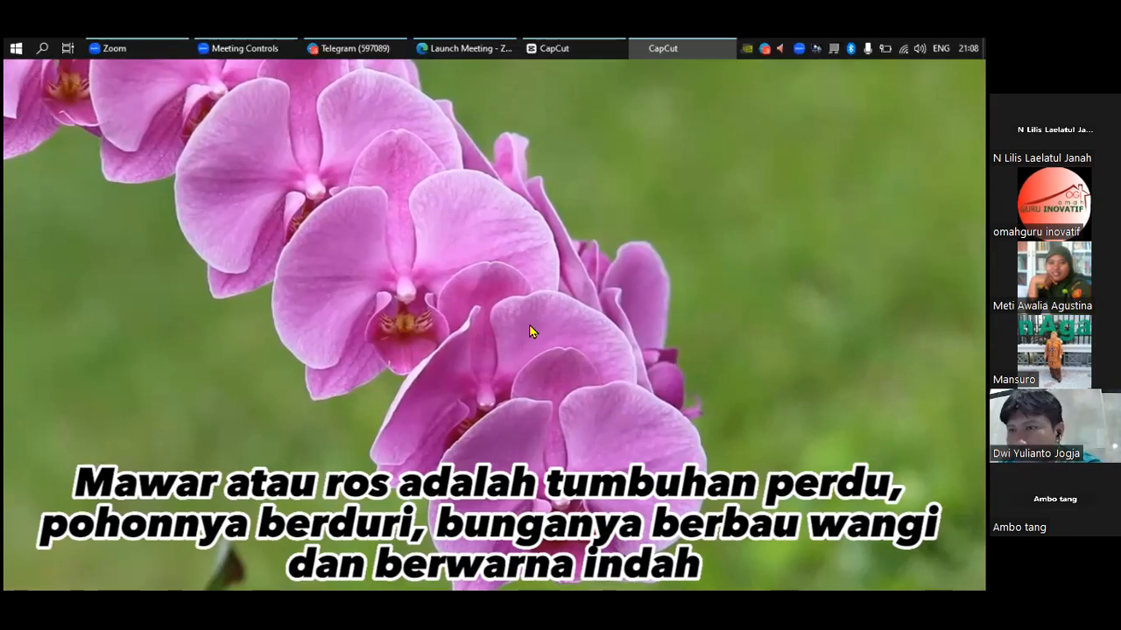
# - Leave the full-screen preview, select the duplicated caption over the orchid clip, and review its text
pyautogui.press('Escape')
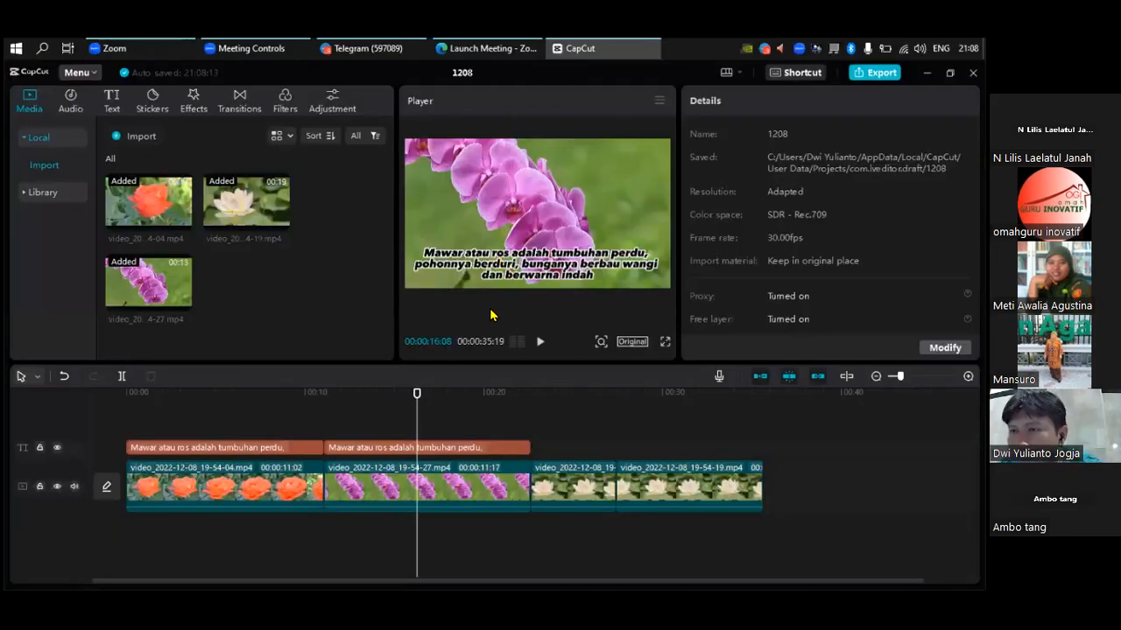
pyautogui.click(429, 449)
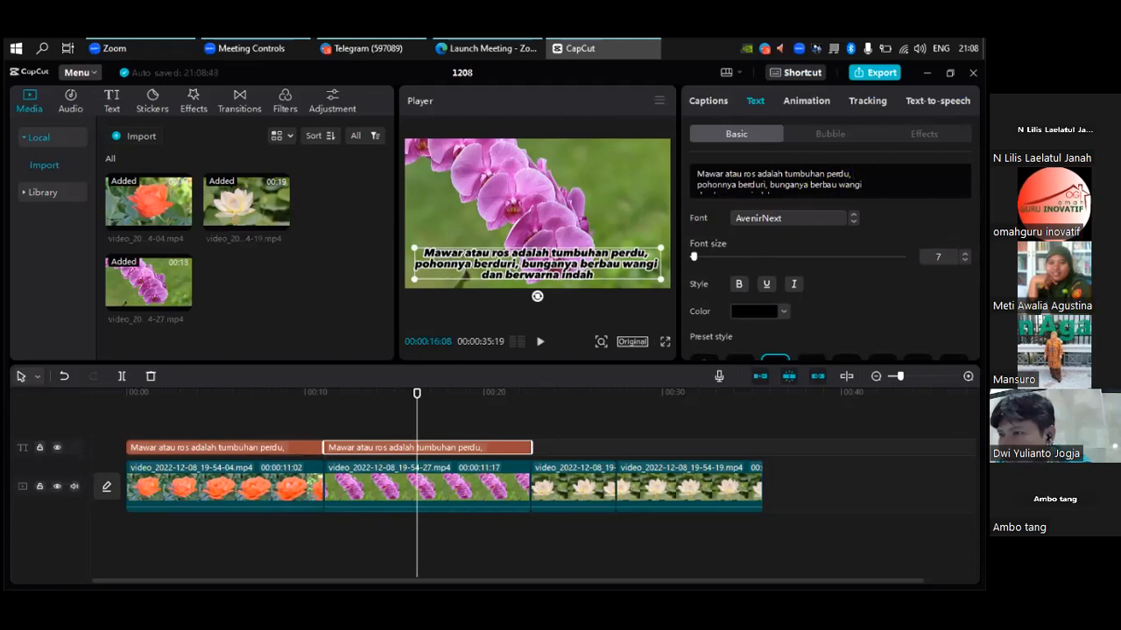
pyautogui.scroll(-1, 829, 181)
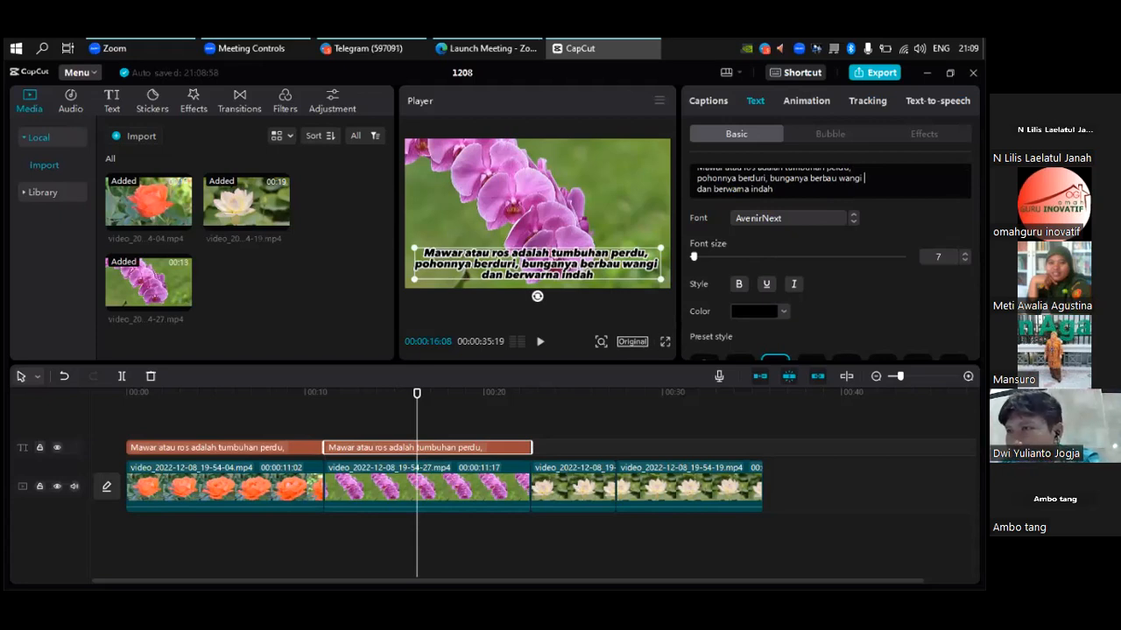
pyautogui.scroll(1, 829, 180)
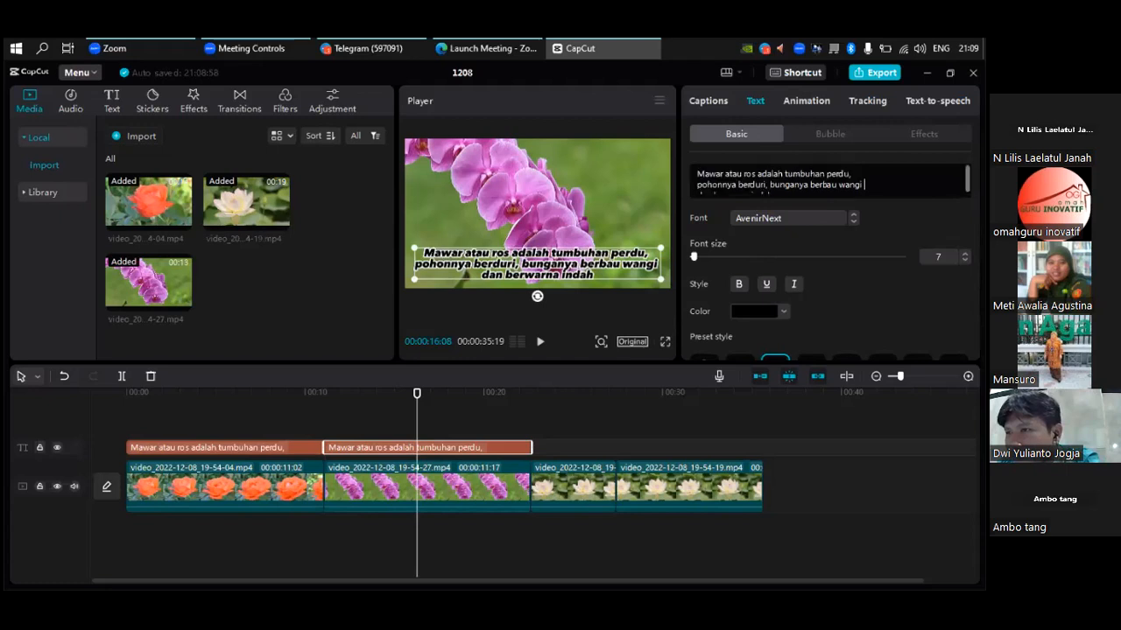
pyautogui.scroll(-2, 833, 190)
pyautogui.scroll(1, 834, 190)
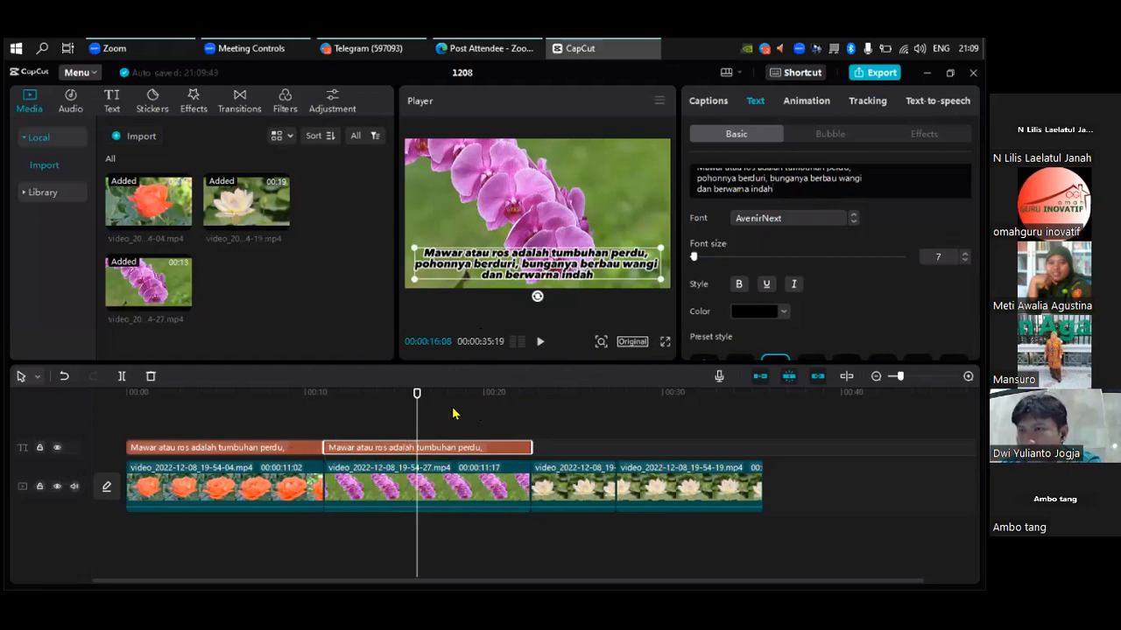
pyautogui.scroll(1, 719, 188)
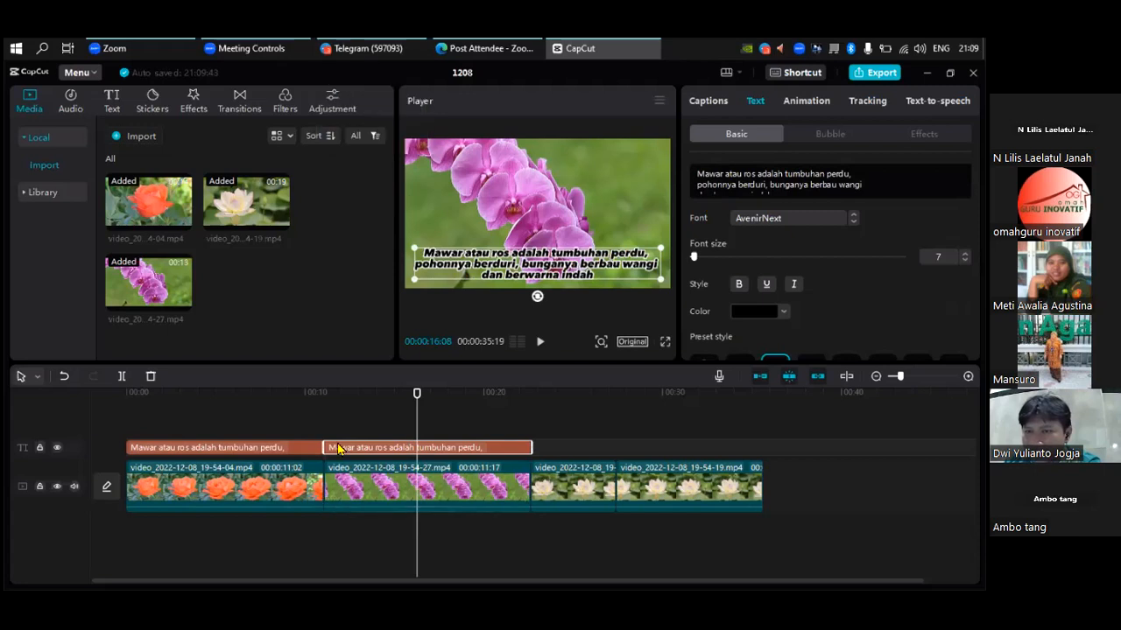
# - Switch to Telegram and copy the orchid message's first sentence, from "Suku anggrek-anggrekan" to "jenis terbanyak"
pyautogui.click(355, 50)
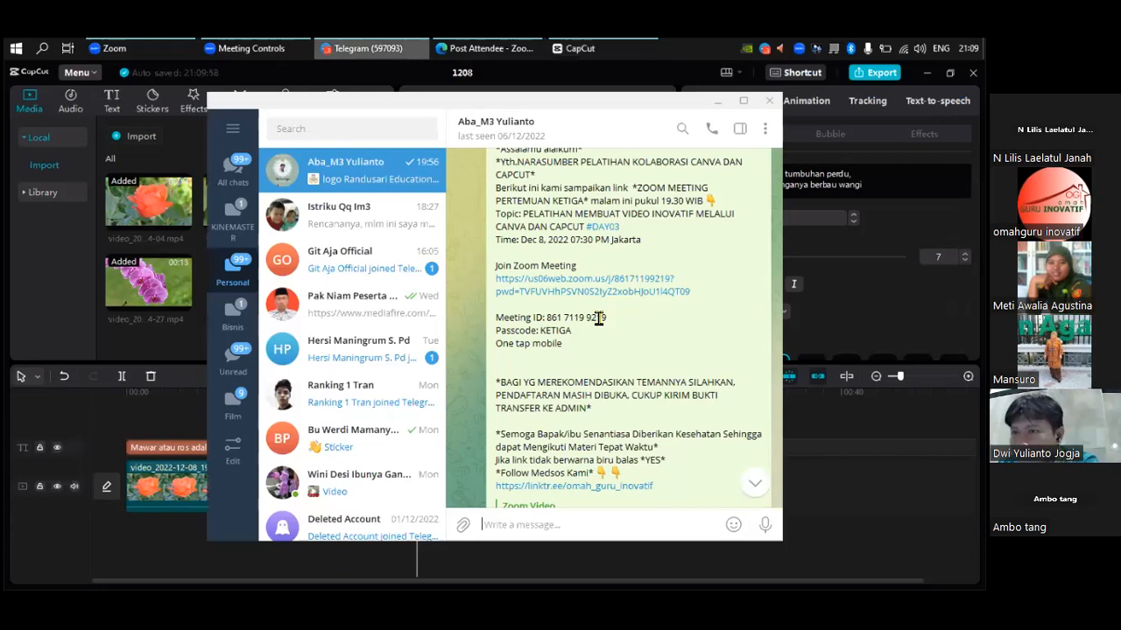
pyautogui.scroll(-5, 667, 298)
pyautogui.scroll(-5, 585, 259)
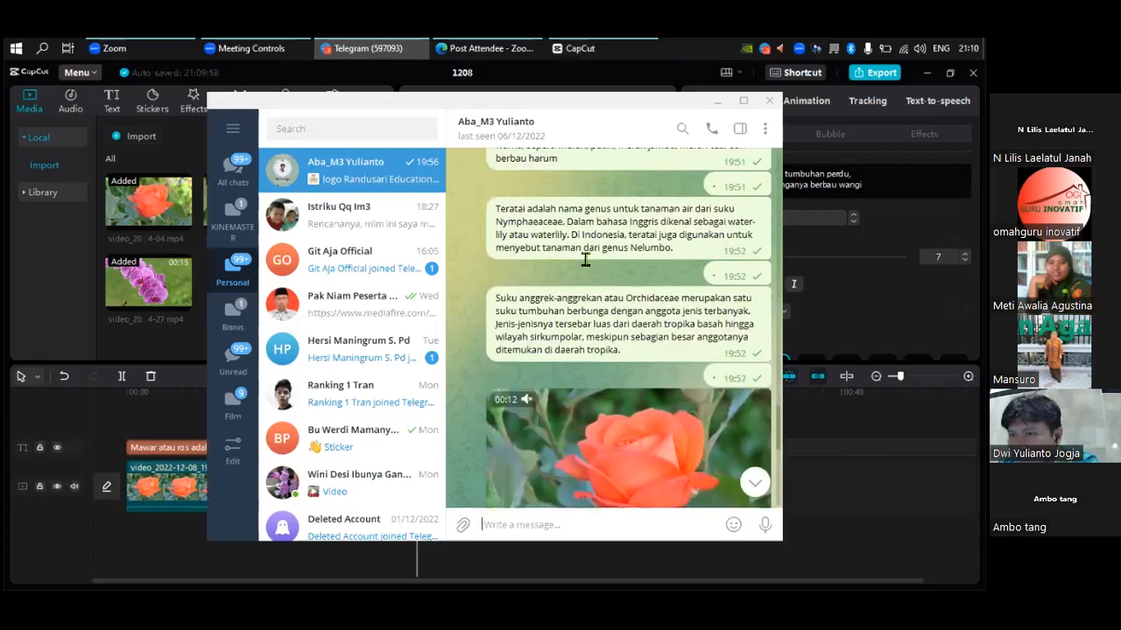
pyautogui.moveTo(497, 258); pyautogui.dragTo(740, 270)
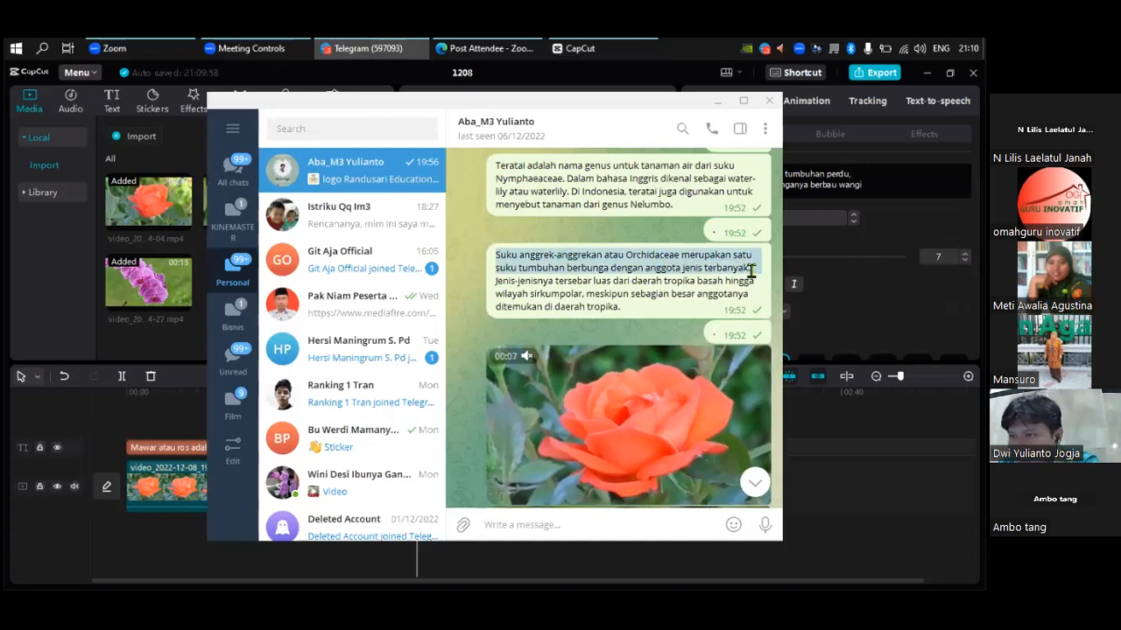
pyautogui.rightClick(711, 273)
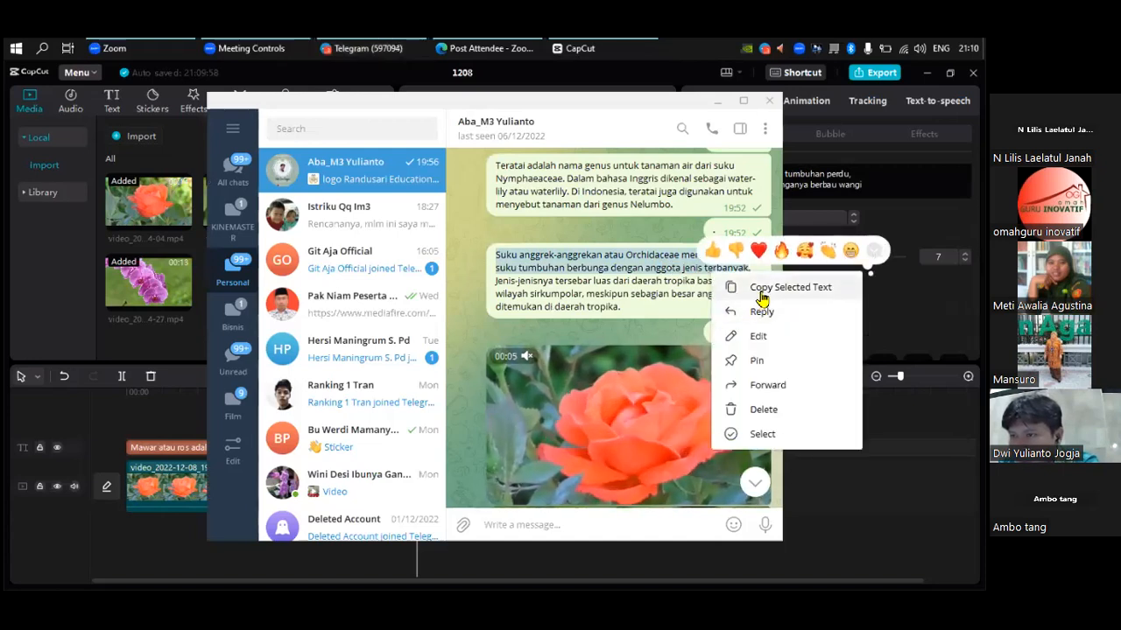
pyautogui.click(760, 291)
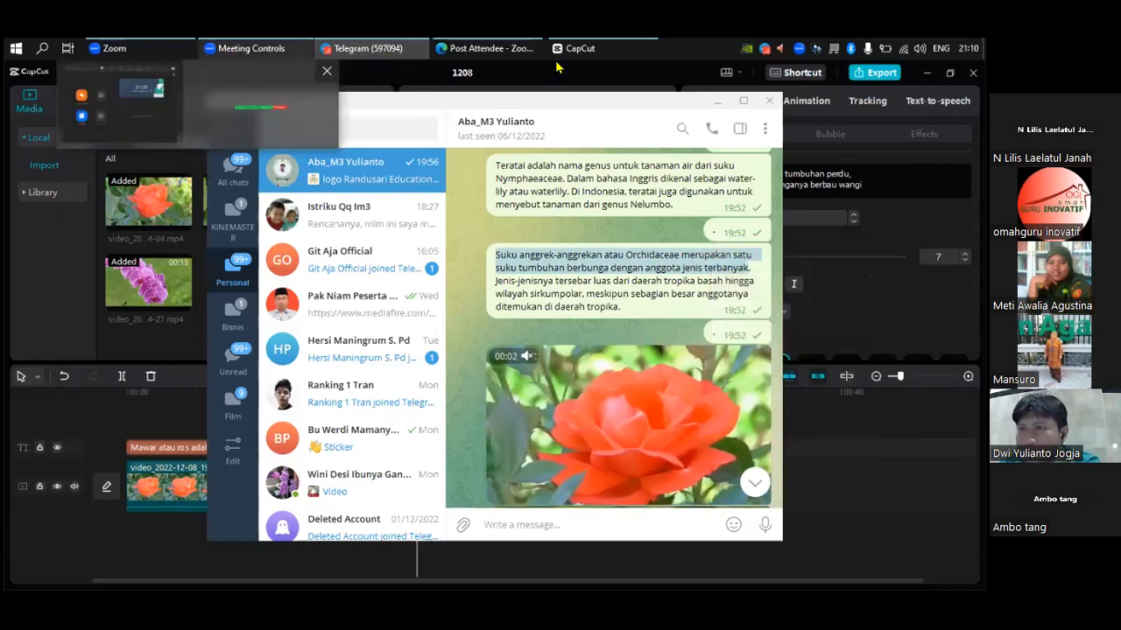
# - Switch back to CapCut, replace the selected caption's text with the copied orchid sentence, and check it in full screen
pyautogui.click(799, 179)
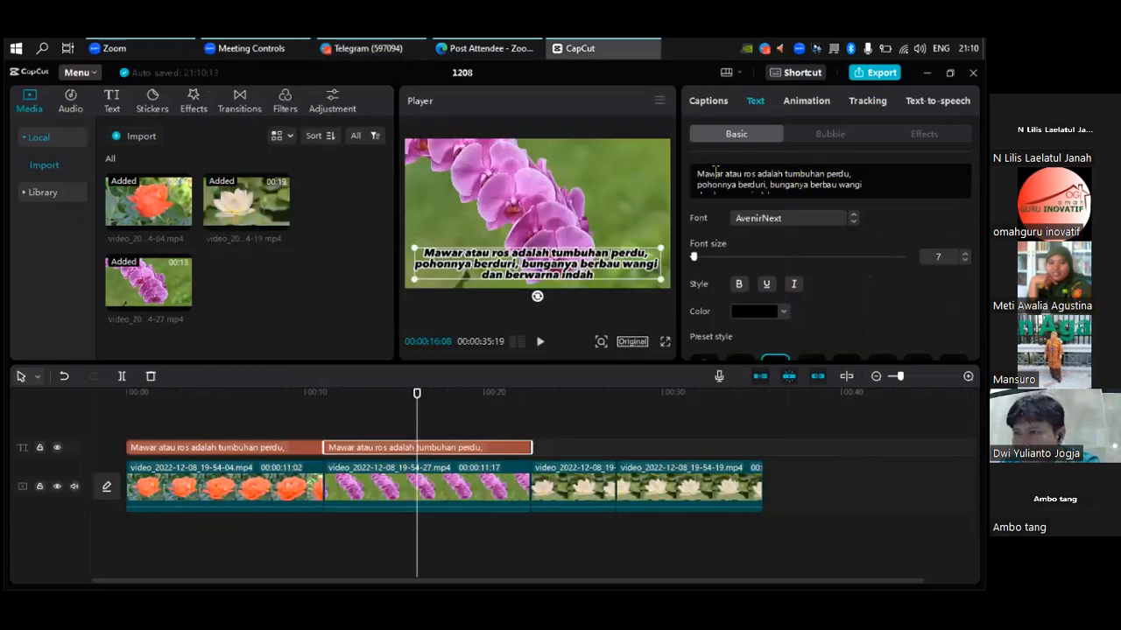
pyautogui.moveTo(722, 174); pyautogui.dragTo(838, 192)
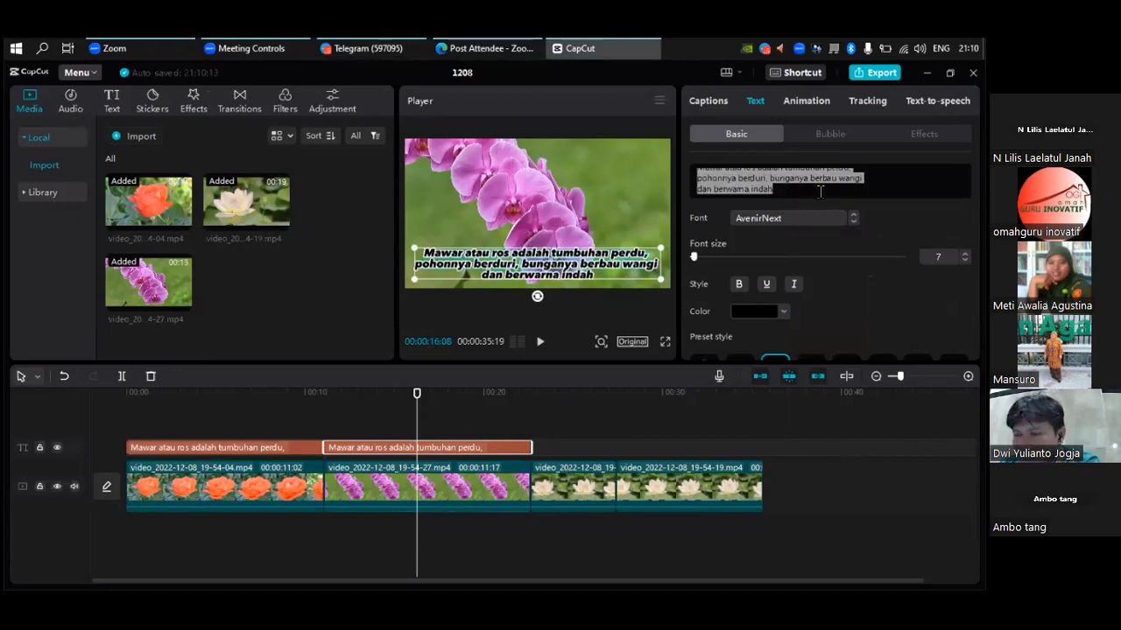
pyautogui.hotkey('ctrl', 'v')
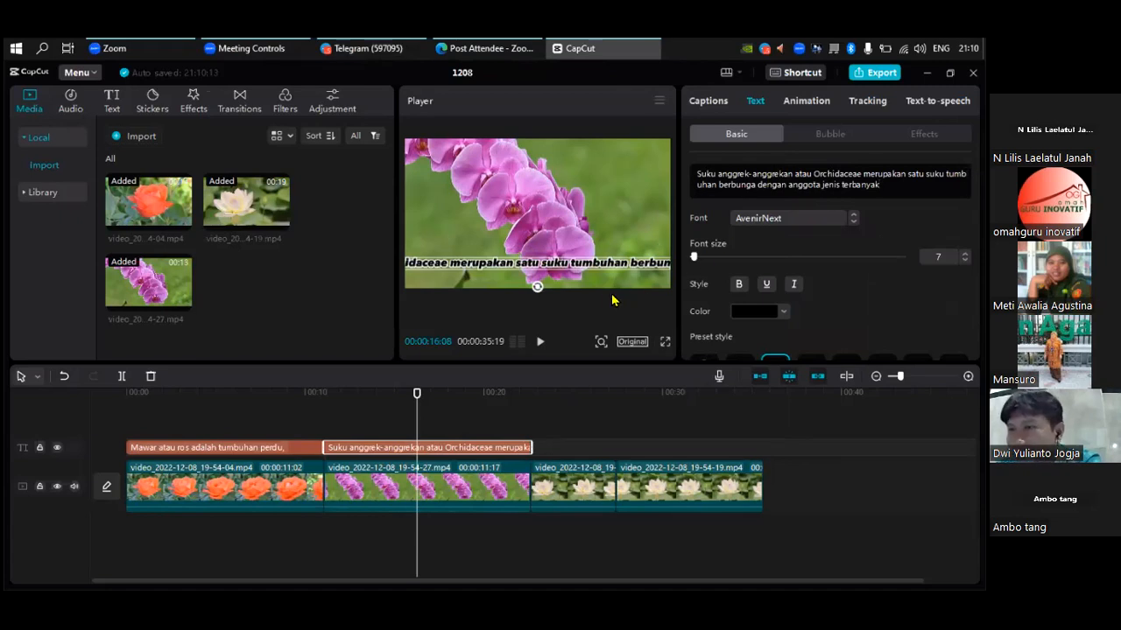
pyautogui.click(664, 341)
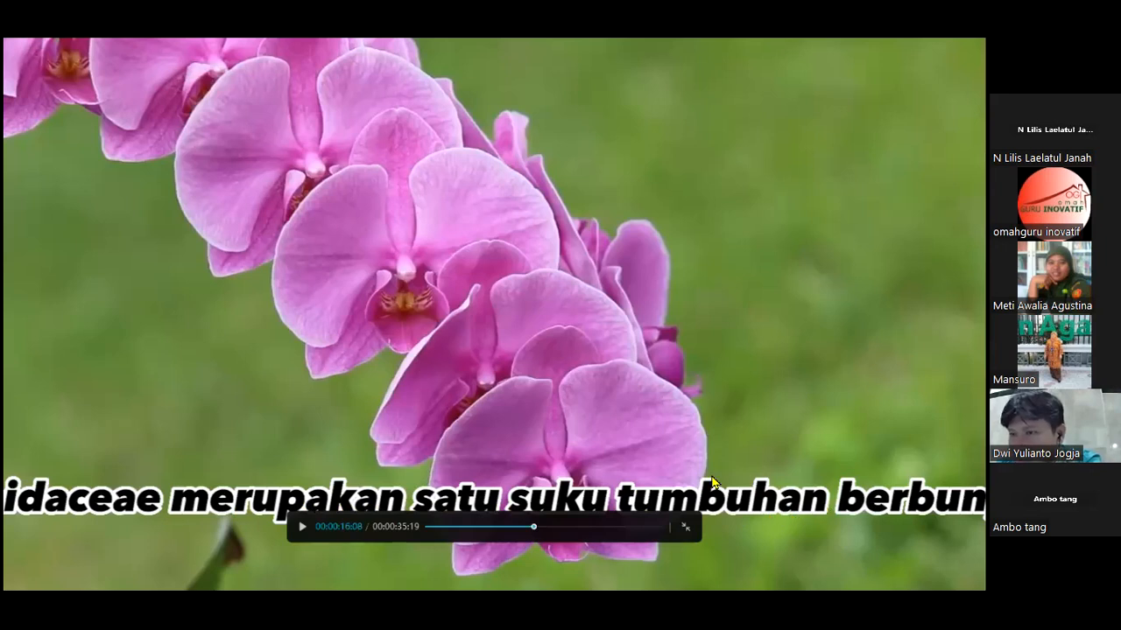
pyautogui.press('Escape')
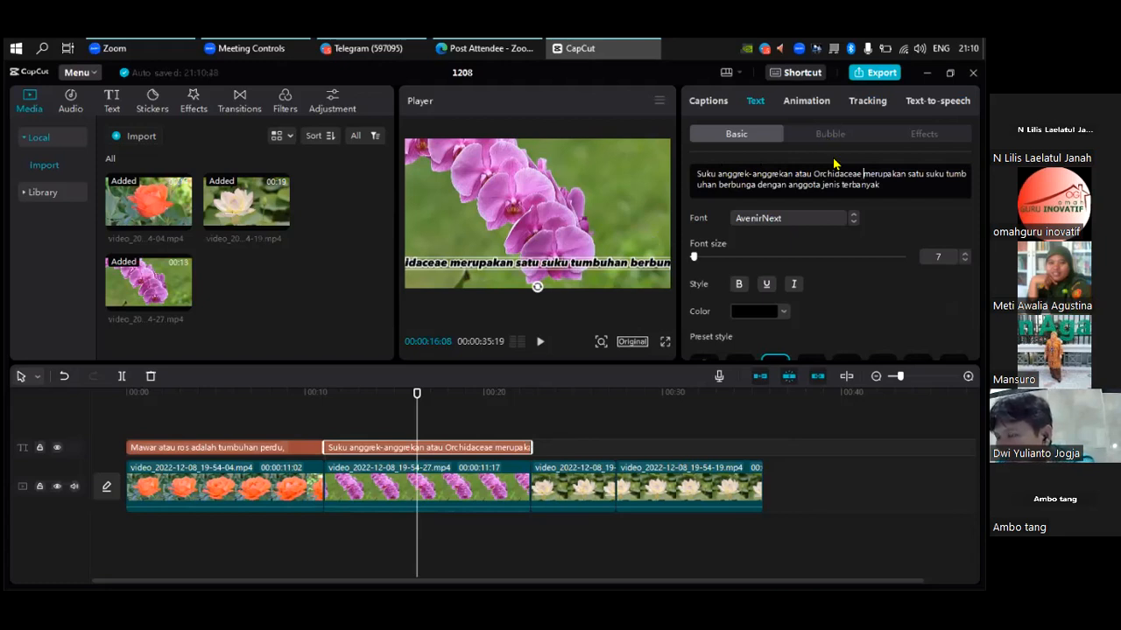
# - Break the orchid caption's lines after "Orchidaceae" and "berbunga", and move the caption slightly upward in the frame
pyautogui.press('Return')
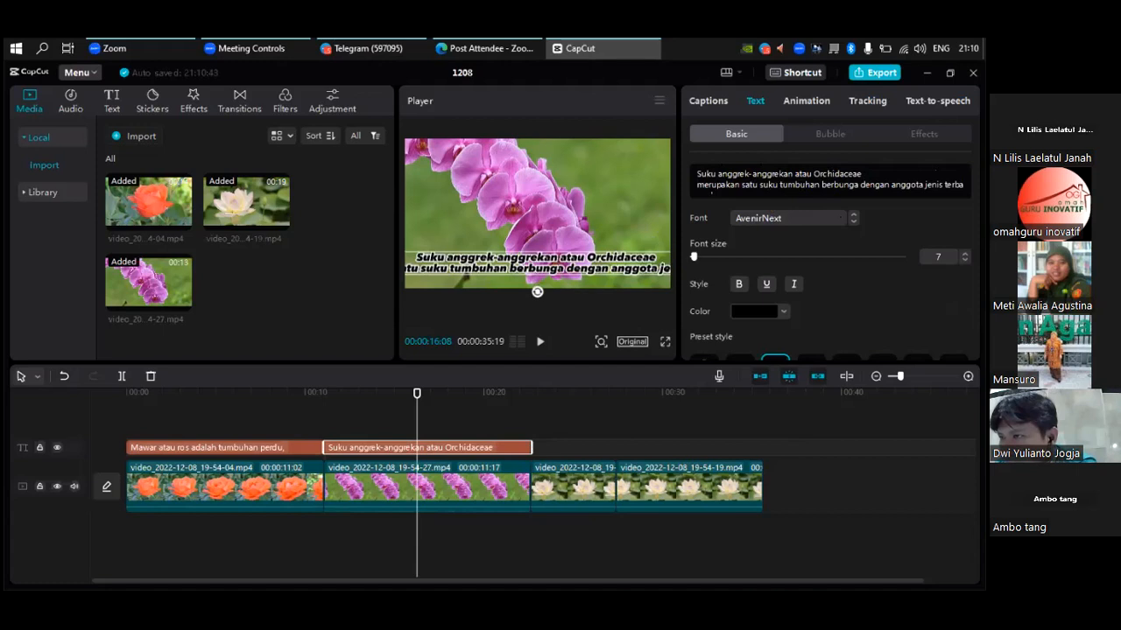
pyautogui.press('Return')
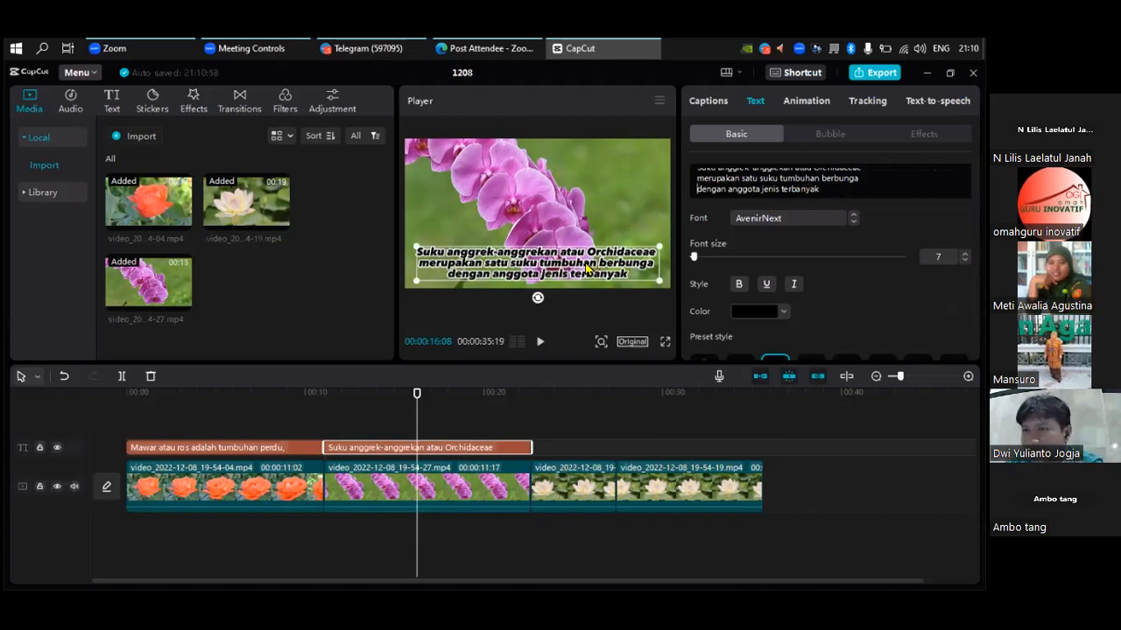
pyautogui.moveTo(587, 260)
pyautogui.mouseDown()
pyautogui.moveTo(579, 232)
pyautogui.moveTo(583, 264)
pyautogui.mouseUp()
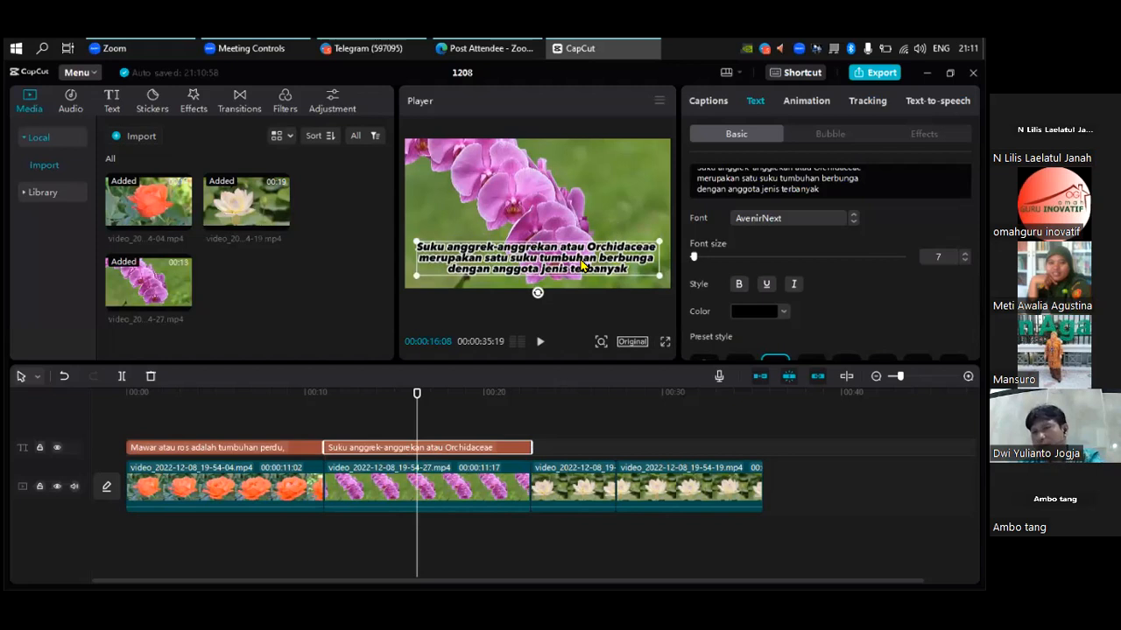
# - Copy the orchid caption to the start of the lotus footage at 00:00:22:19 and extend the copy to the footage's end
pyautogui.rightClick(460, 450)
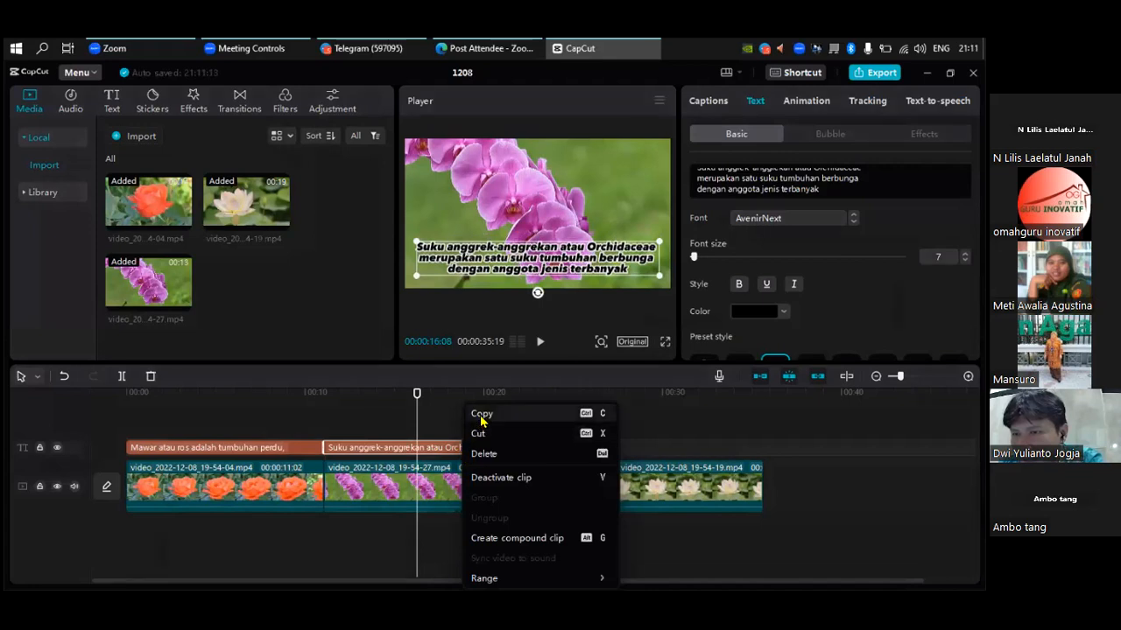
pyautogui.click(482, 415)
pyautogui.click(555, 397)
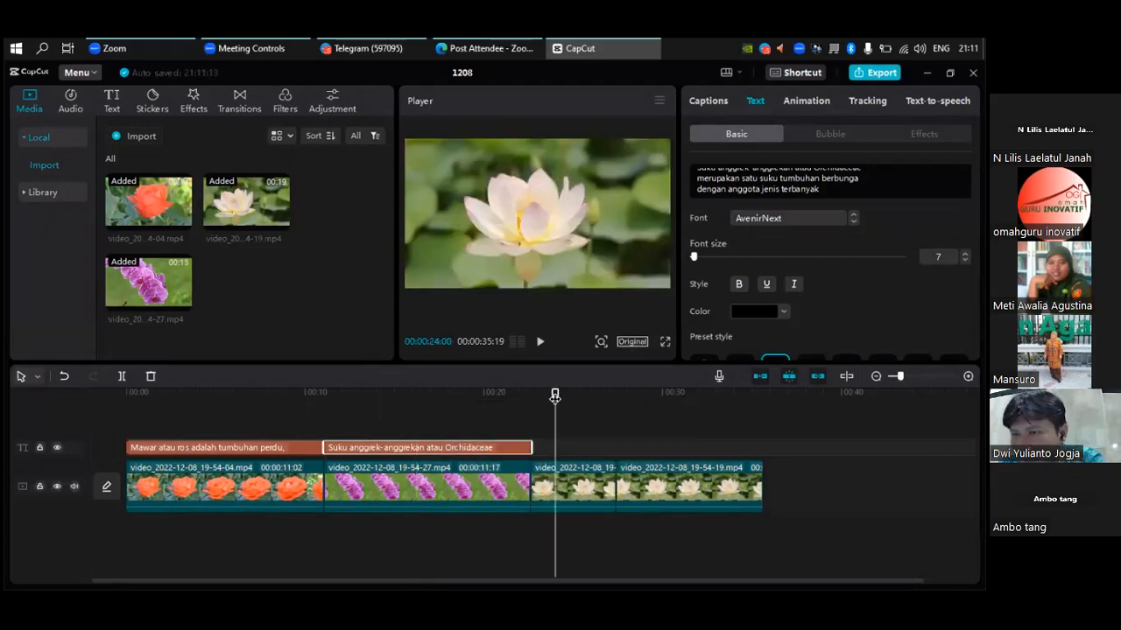
pyautogui.moveTo(555, 396); pyautogui.dragTo(532, 396)
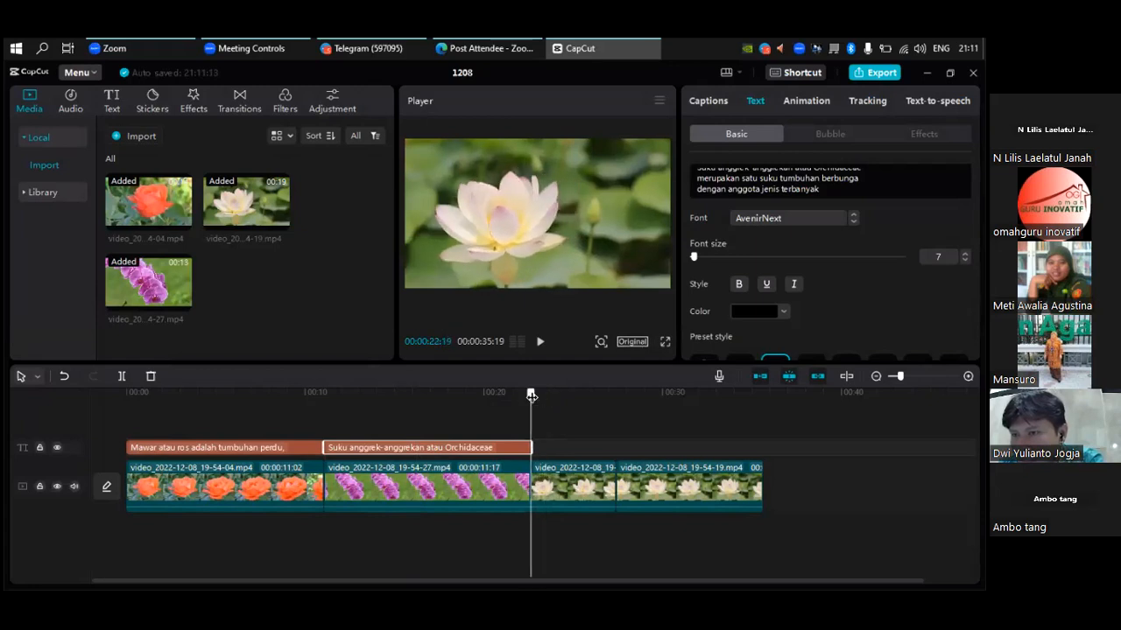
pyautogui.rightClick(545, 450)
pyautogui.click(560, 453)
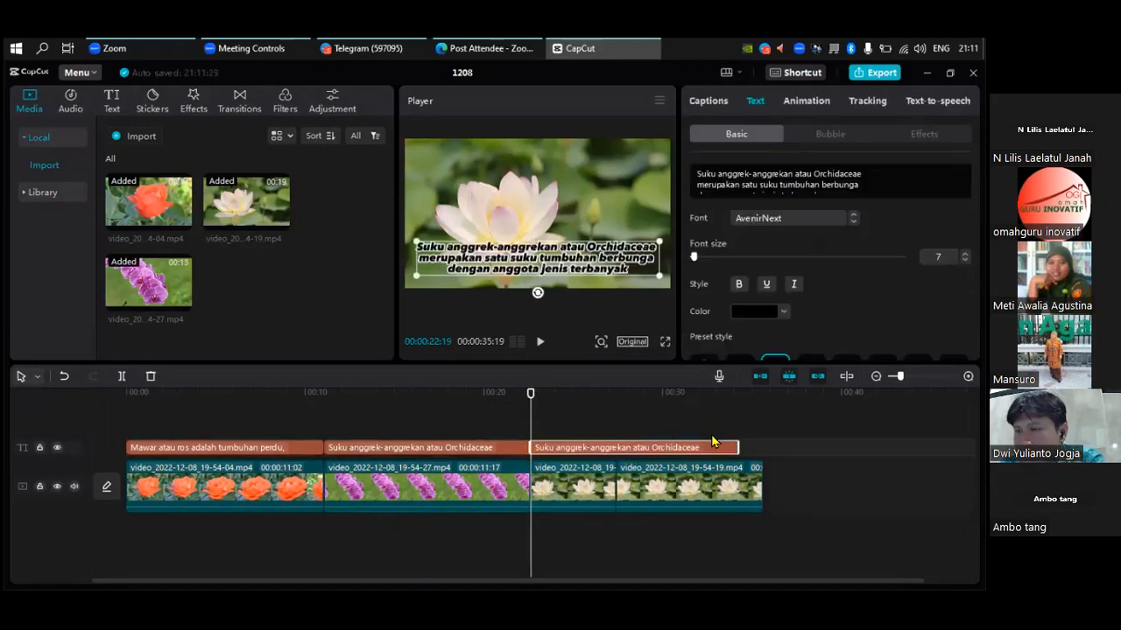
pyautogui.moveTo(737, 448); pyautogui.dragTo(762, 447)
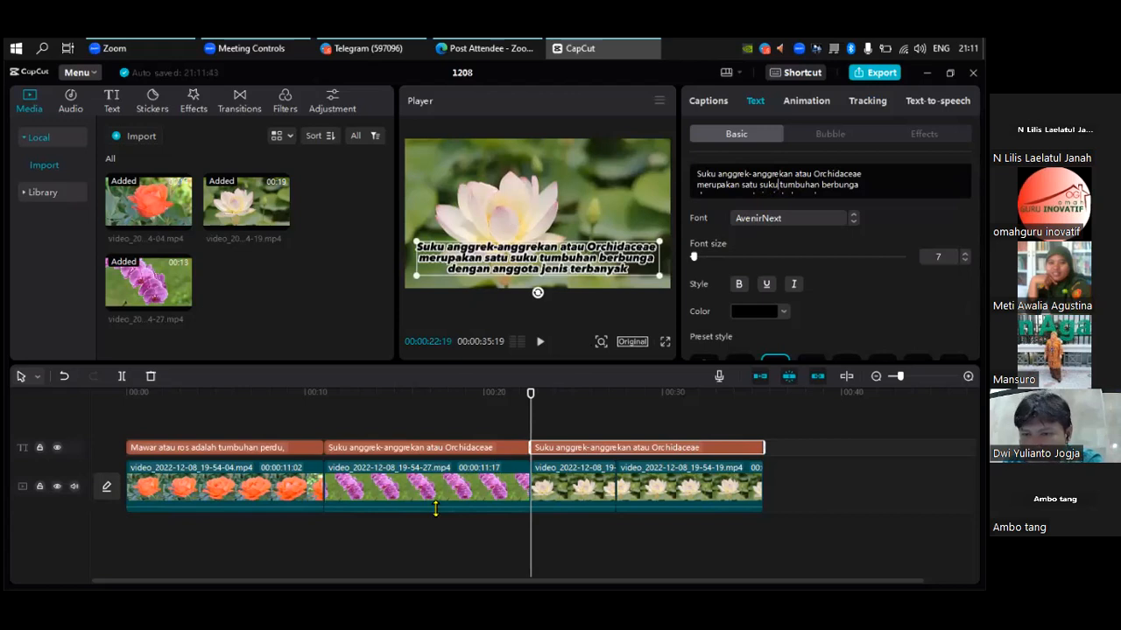
# - Switch to Telegram and copy the lotus description from "Teratai adalah nama genus" to "water-lily atau waterlily"
pyautogui.click(368, 49)
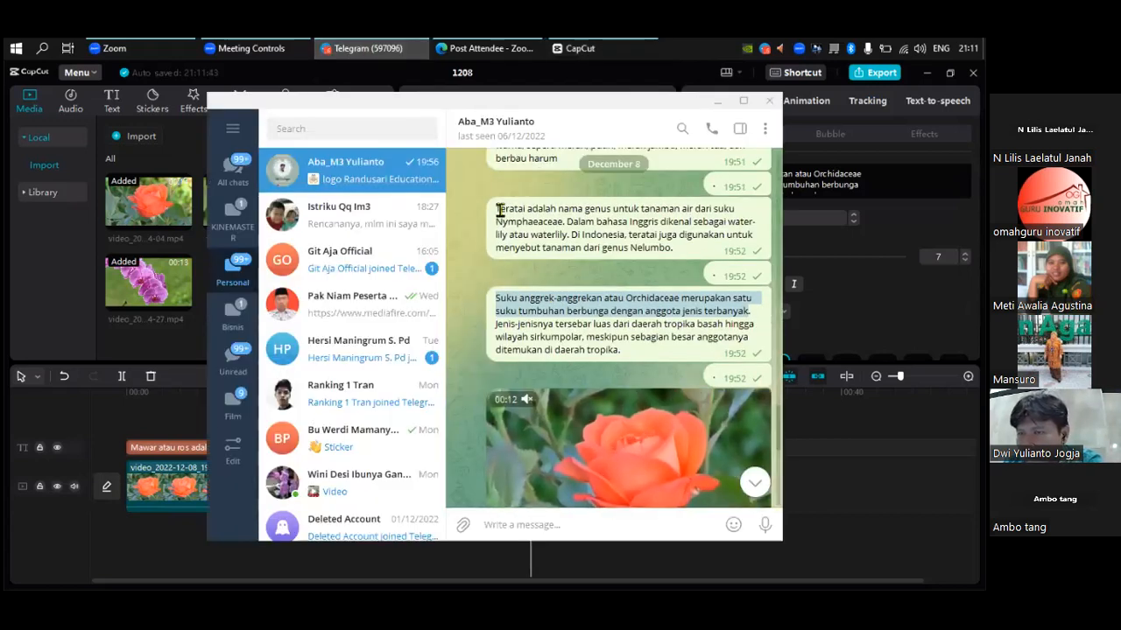
pyautogui.moveTo(496, 208); pyautogui.dragTo(571, 237)
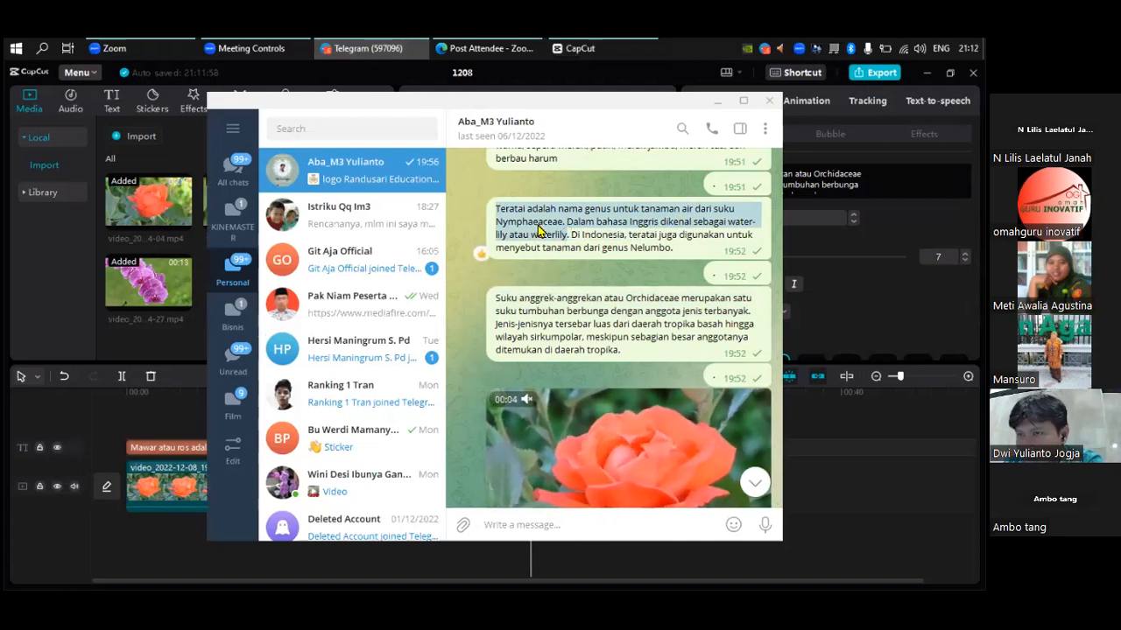
pyautogui.rightClick(541, 230)
pyautogui.click(591, 244)
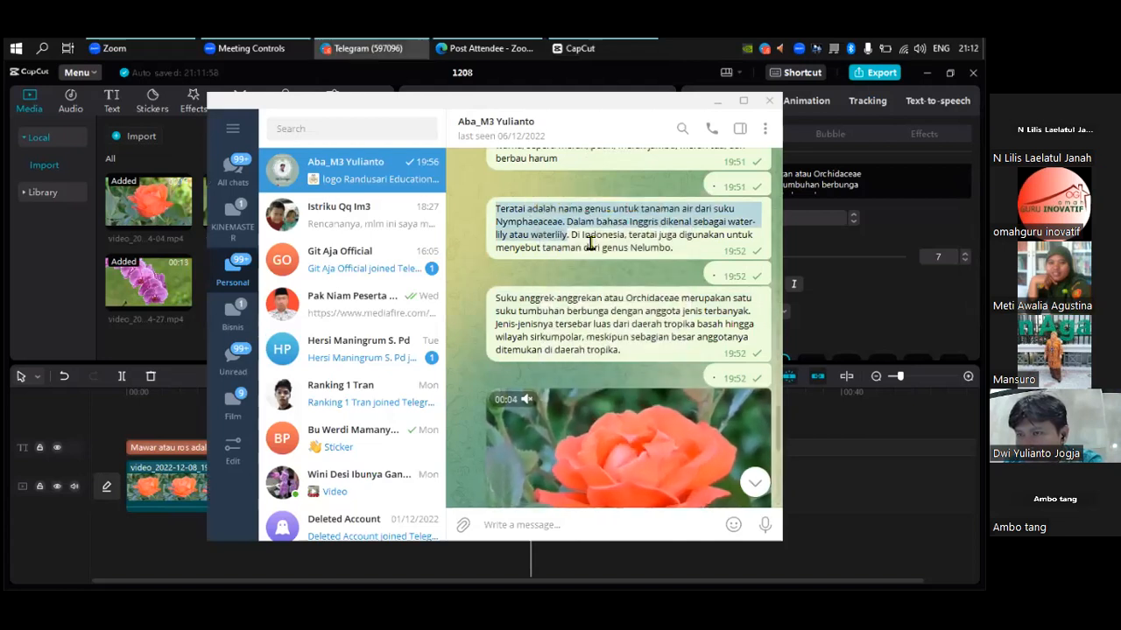
# - Switch back to CapCut, replace the lotus caption's text with the copied description, and check it in full screen
pyautogui.moveTo(575, 50)
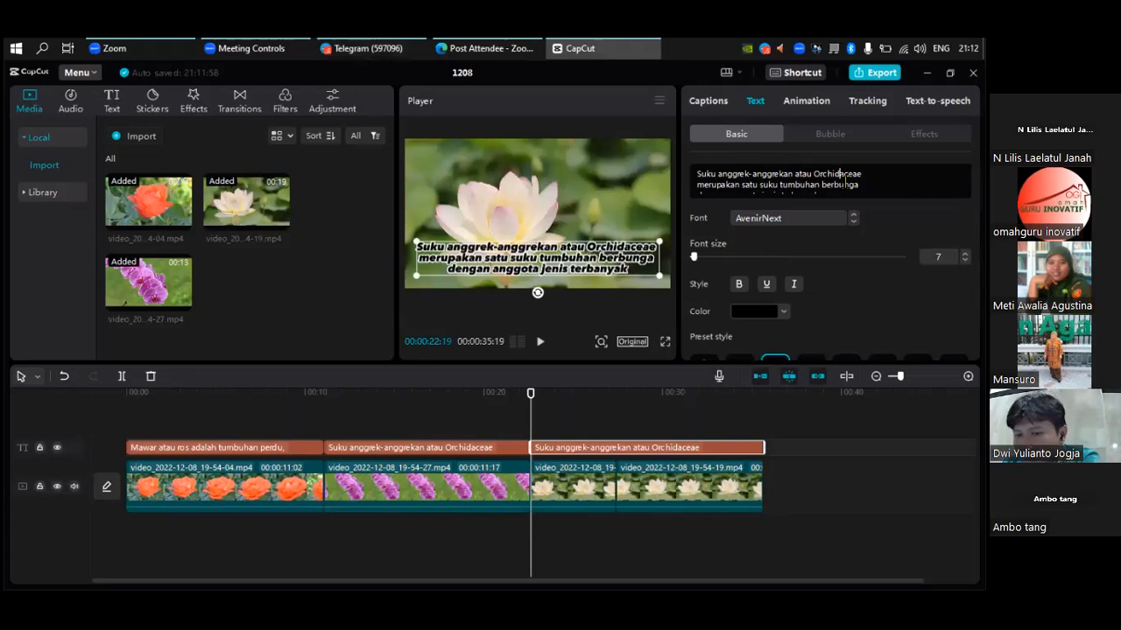
pyautogui.hotkey('ctrl', 'a')
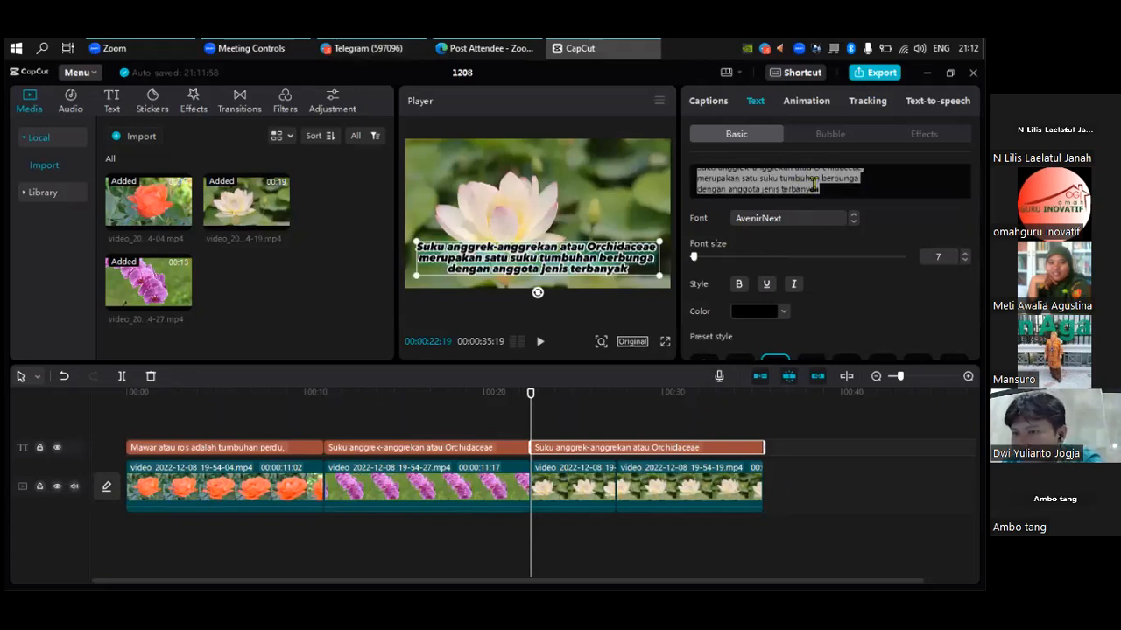
pyautogui.hotkey('ctrl', 'v')
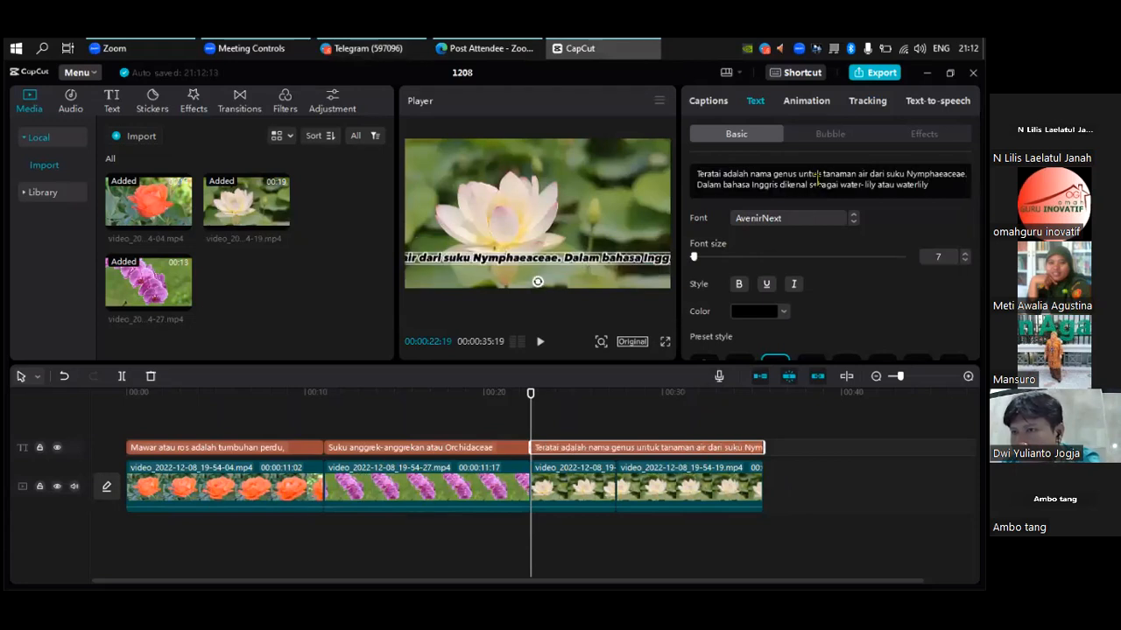
pyautogui.click(665, 343)
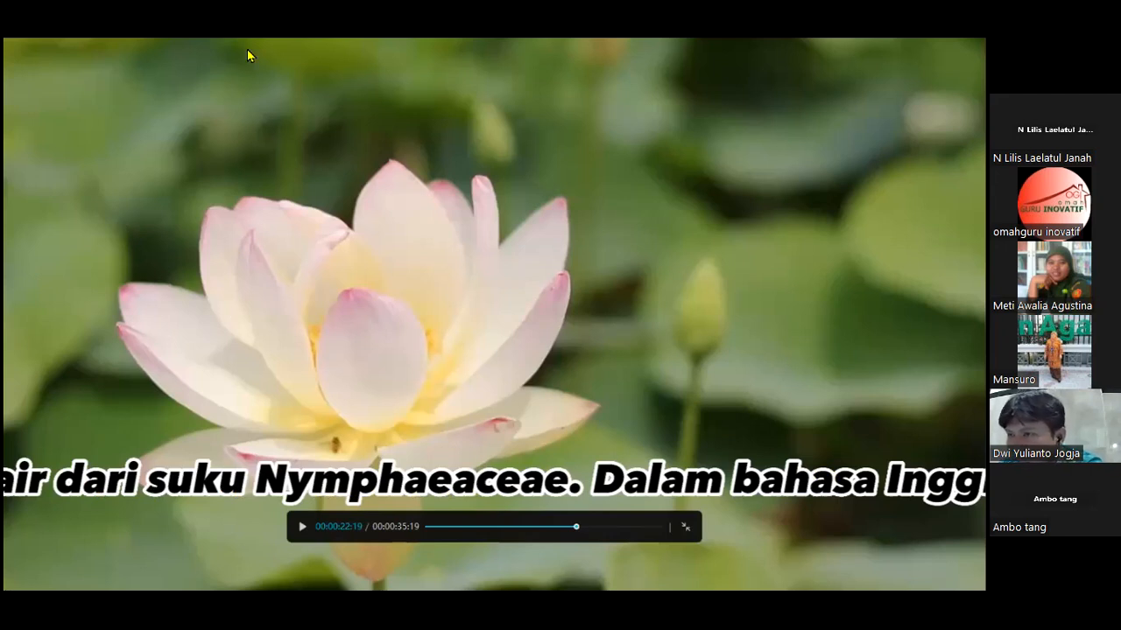
pyautogui.press('Escape')
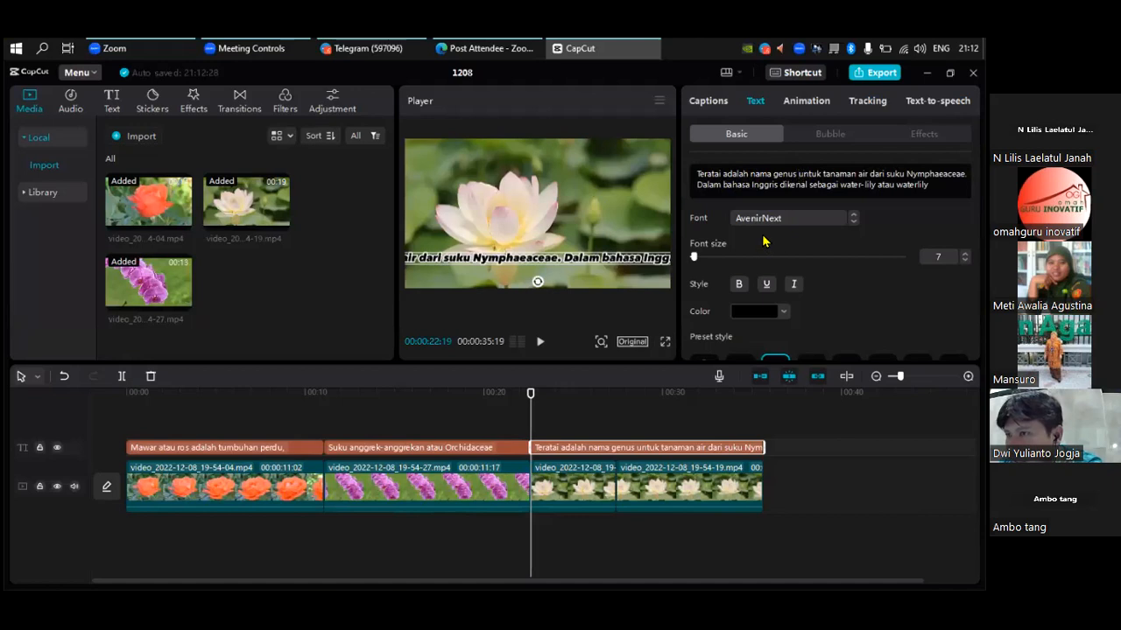
# - Break the lotus caption's lines after "genus", "Nymphaeaceae." and "water-lily"
pyautogui.click(799, 174)
pyautogui.press('Return')
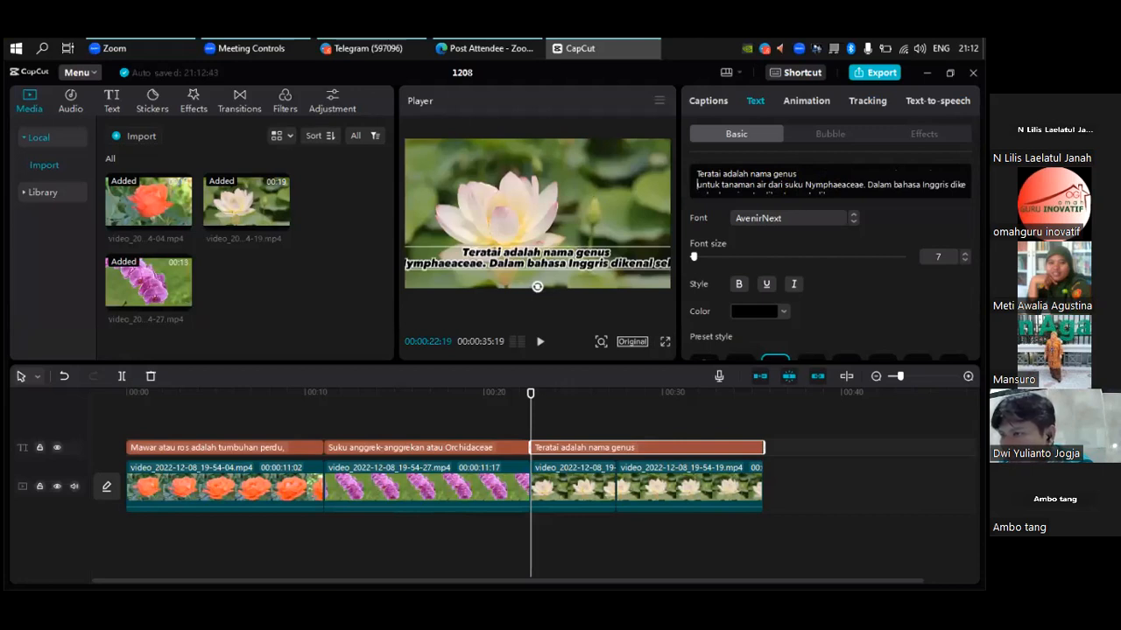
pyautogui.click(866, 185)
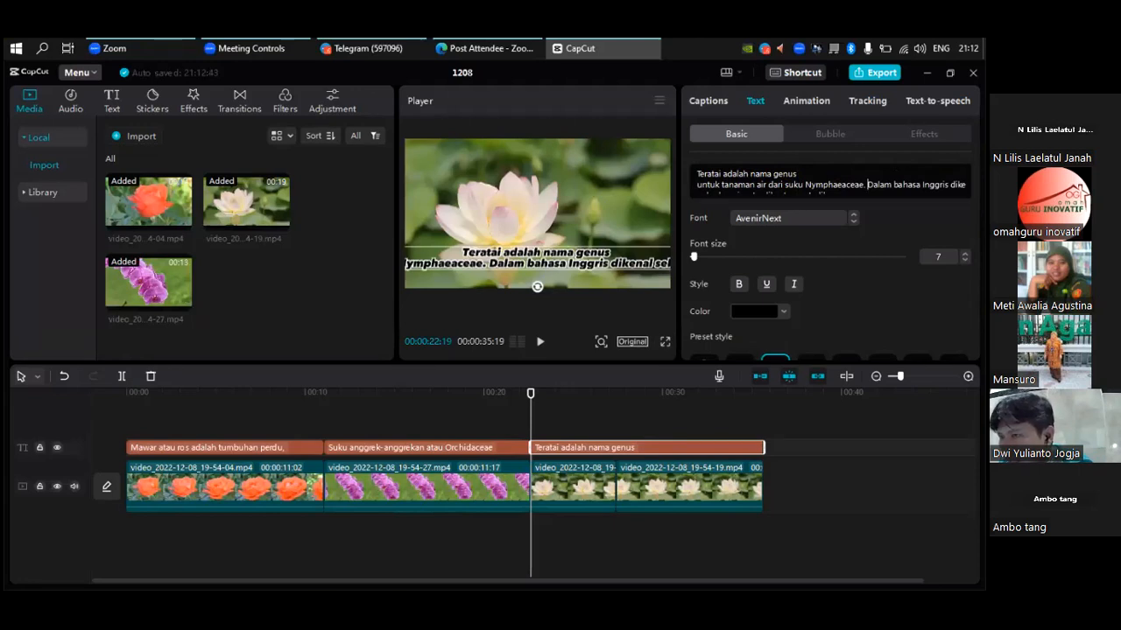
pyautogui.press('Return')
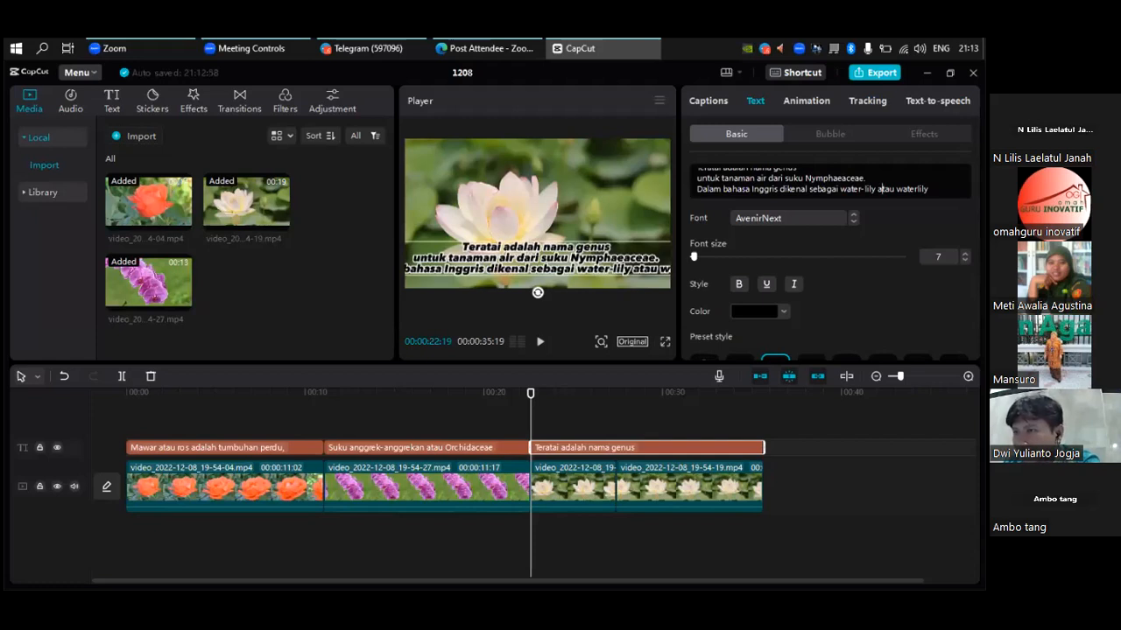
pyautogui.press('Return')
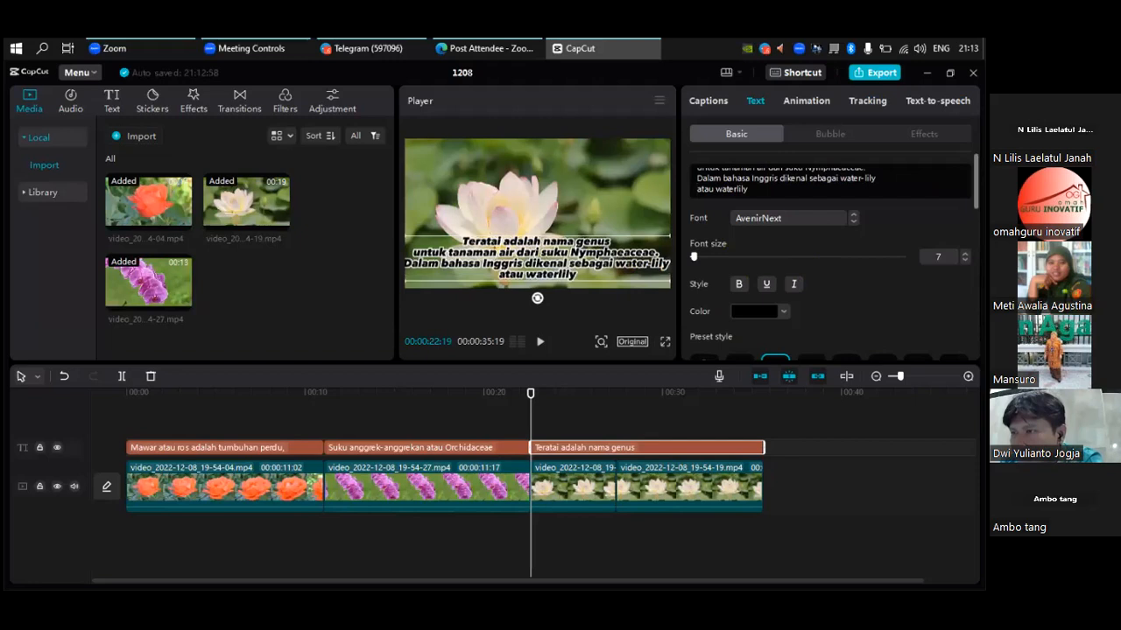
# - Set the lotus caption's font size to 6 and check it in full screen
pyautogui.click(964, 260)
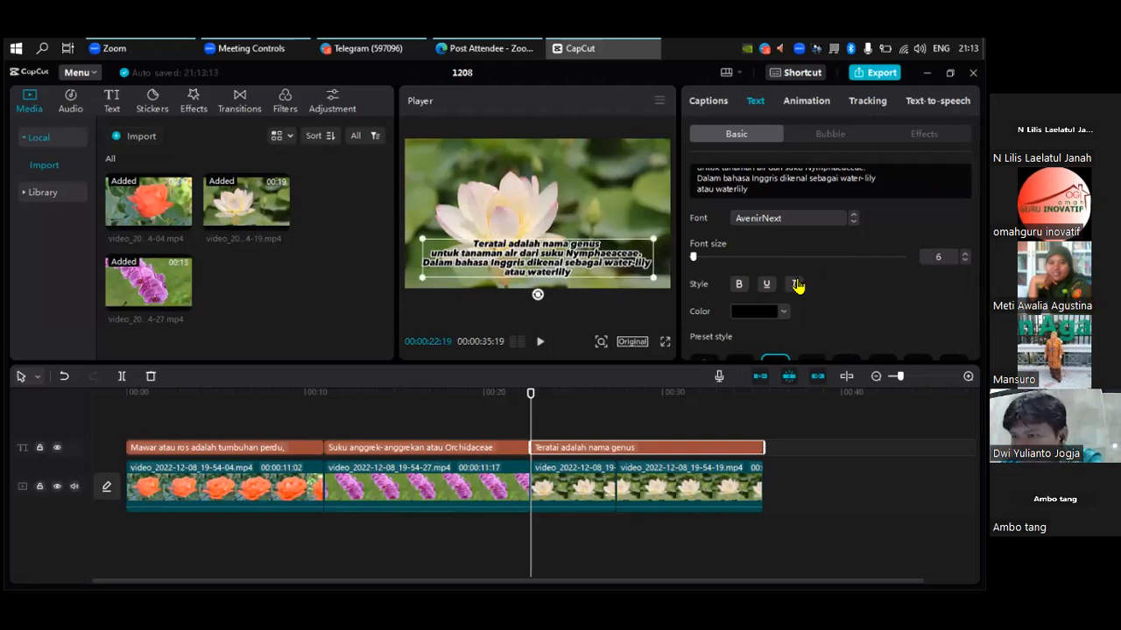
pyautogui.click(663, 345)
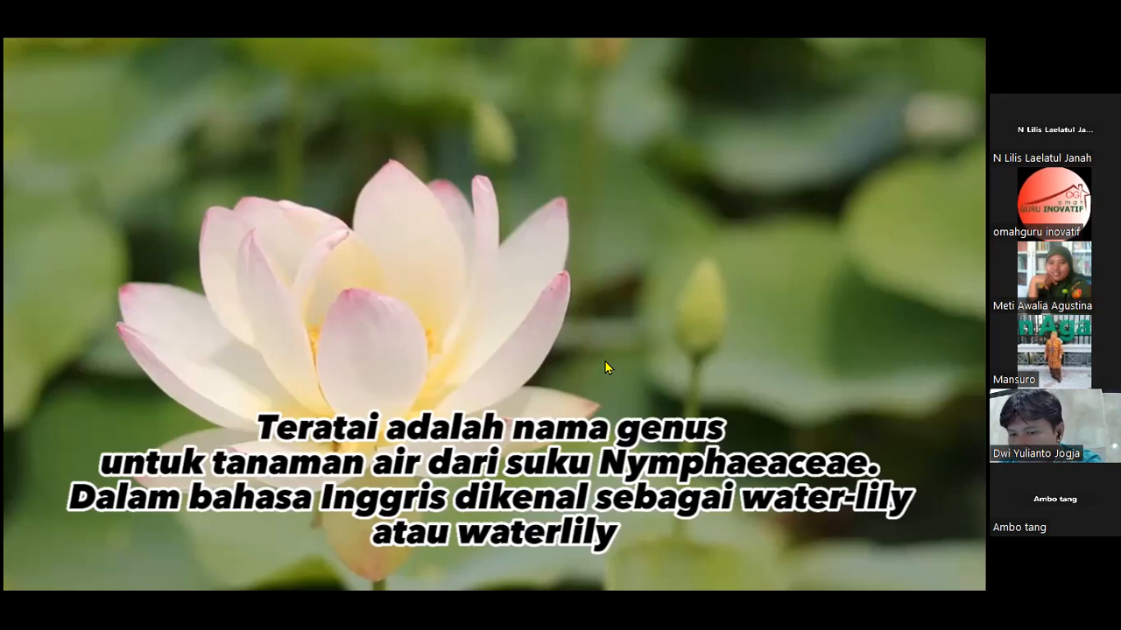
pyautogui.press('Escape')
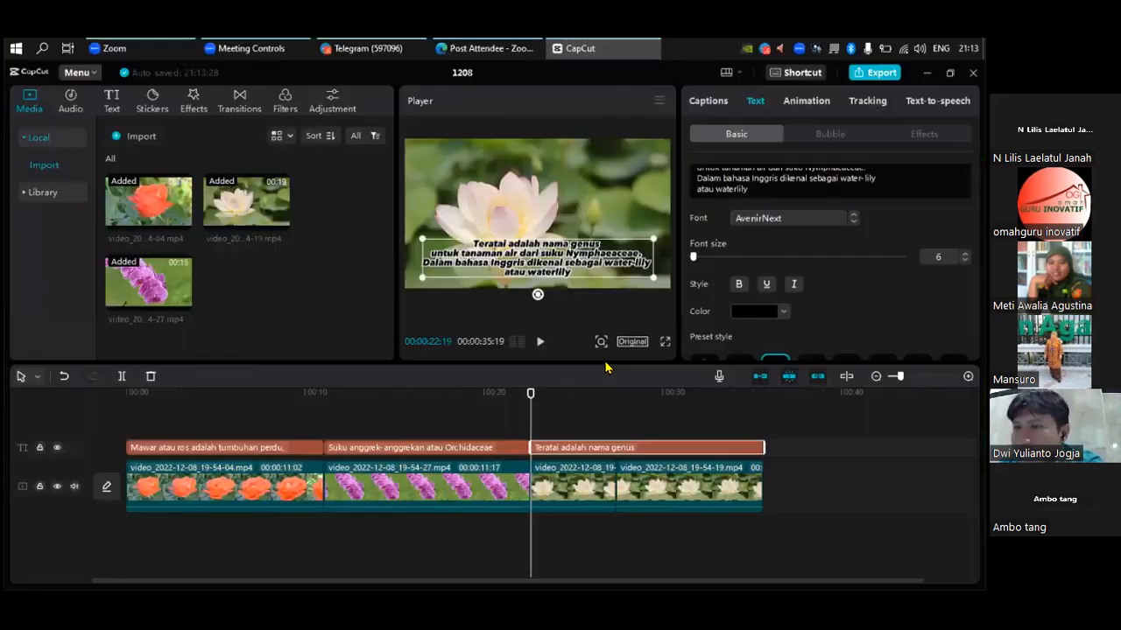
# - Return the playhead to the start of the timeline and review the captioned video in full screen
pyautogui.click(638, 410)
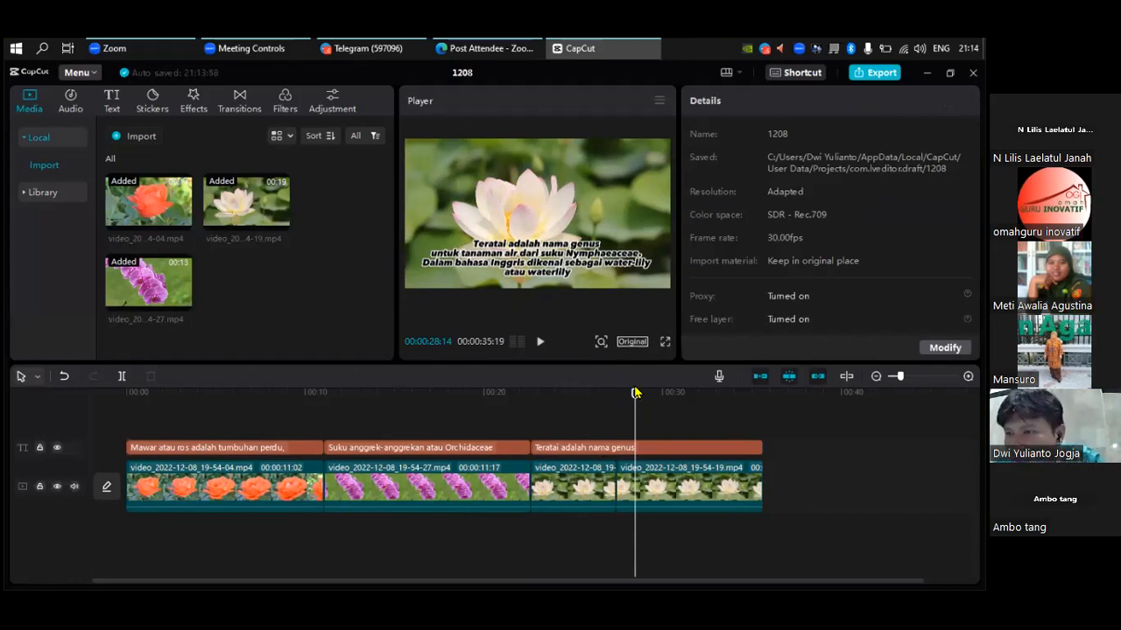
pyautogui.moveTo(635, 395); pyautogui.dragTo(96, 438)
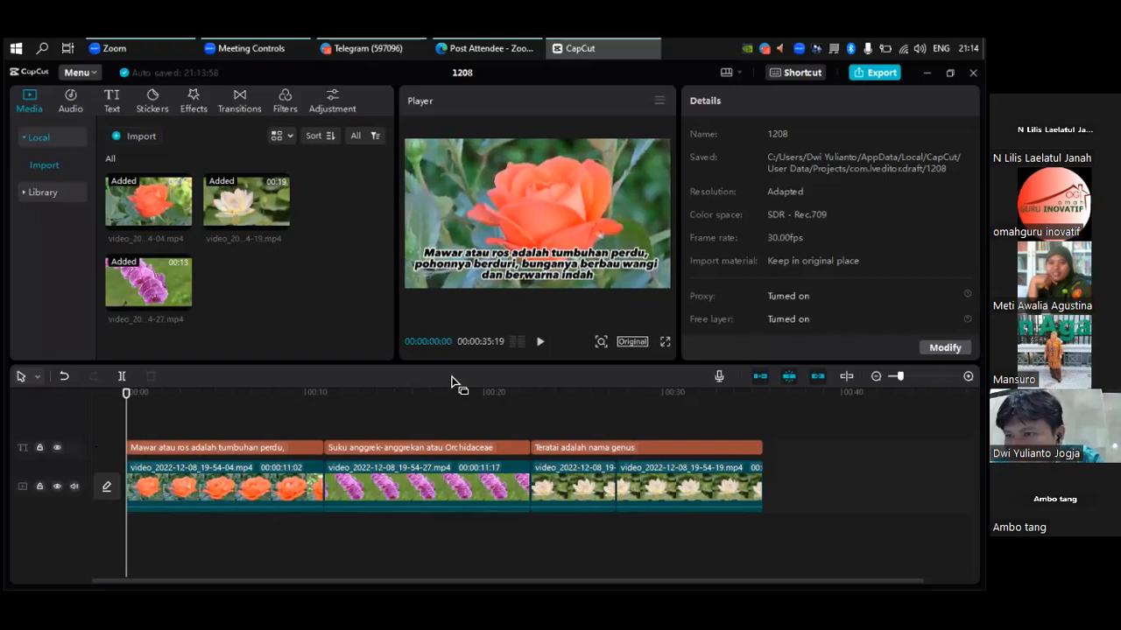
pyautogui.click(665, 346)
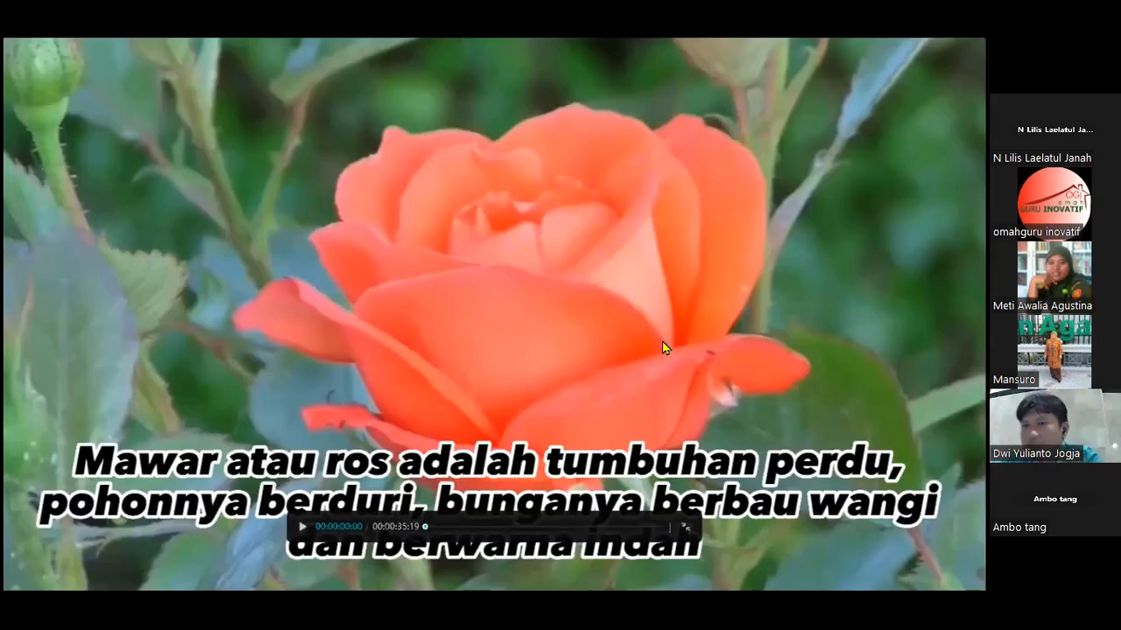
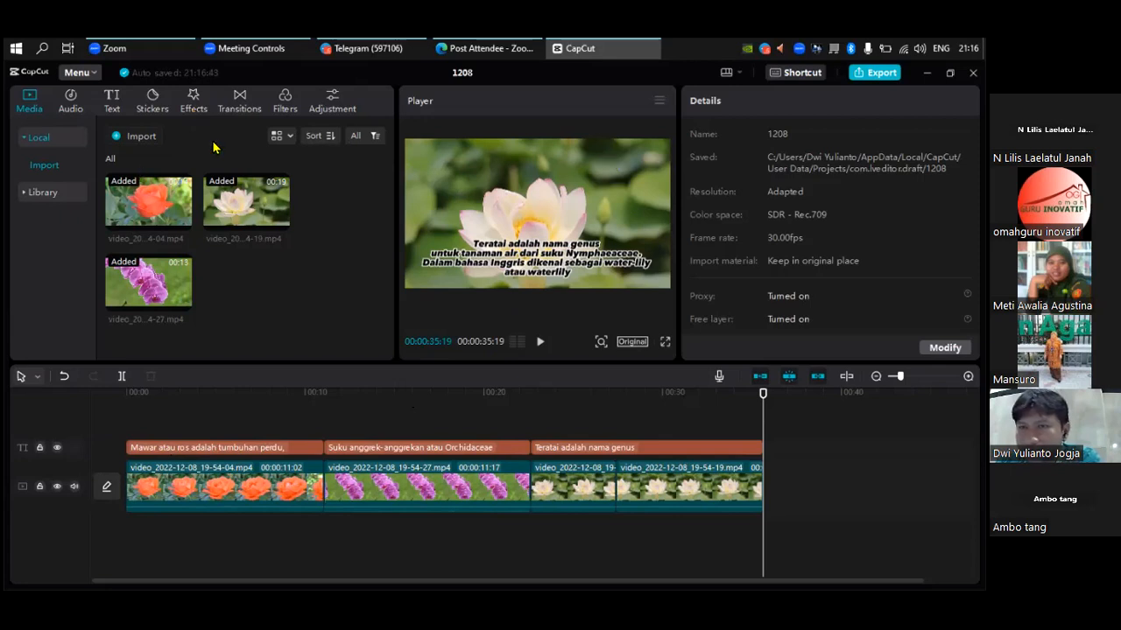
# - Import LOGO.png from the Downloads folder into the project media and preview it in full screen
pyautogui.click(123, 140)
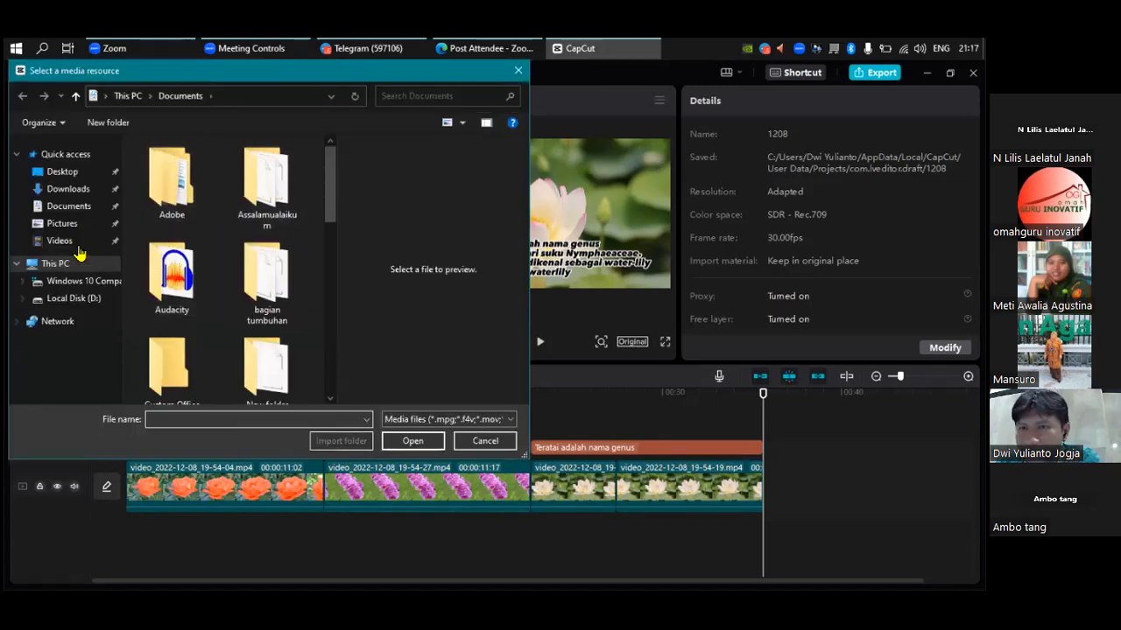
pyautogui.click(74, 191)
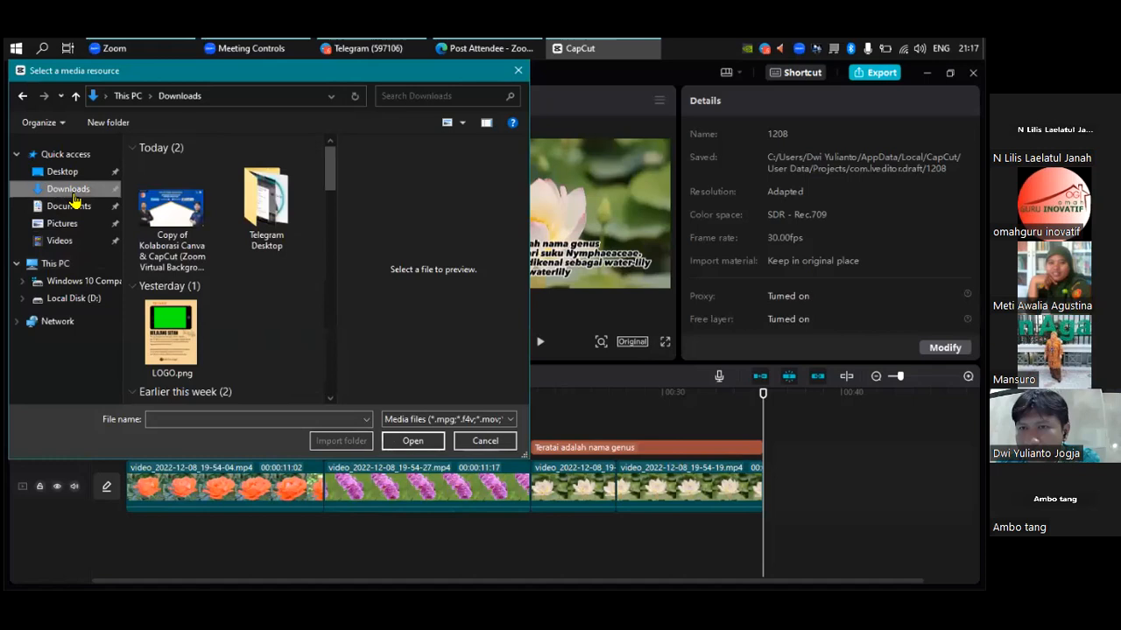
pyautogui.scroll(-2, 192, 219)
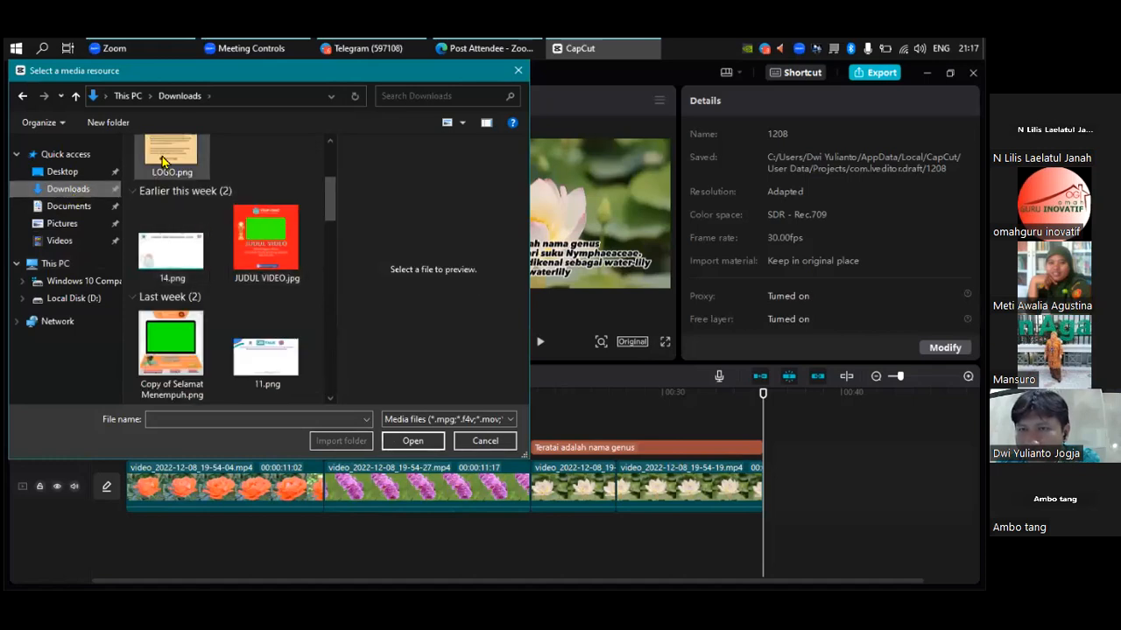
pyautogui.scroll(2, 162, 161)
pyautogui.click(163, 305)
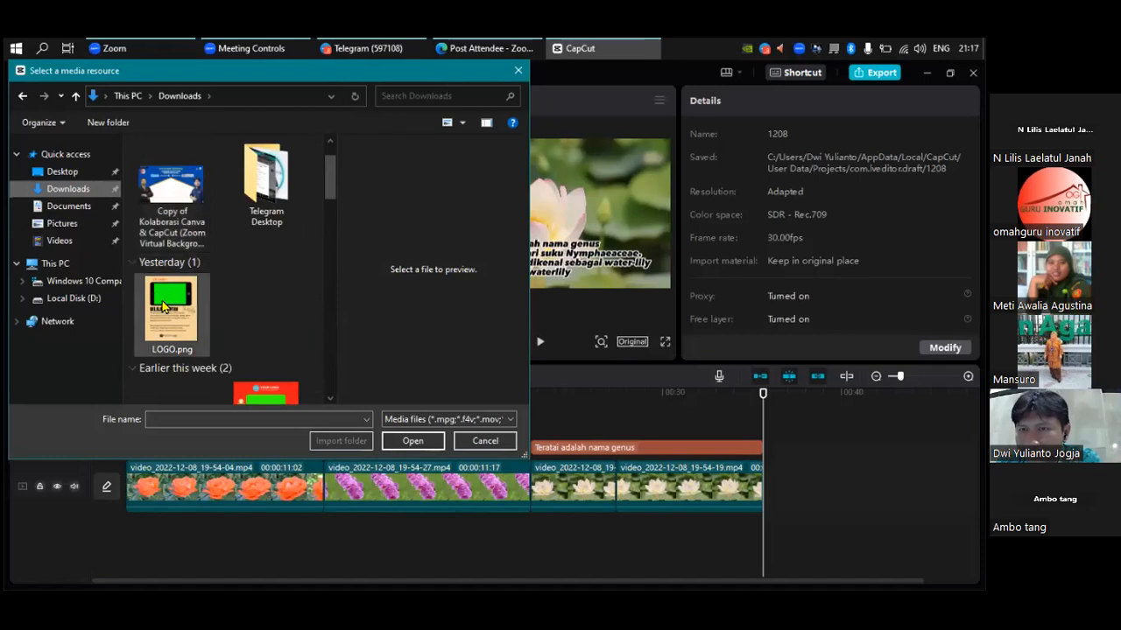
pyautogui.click(432, 444)
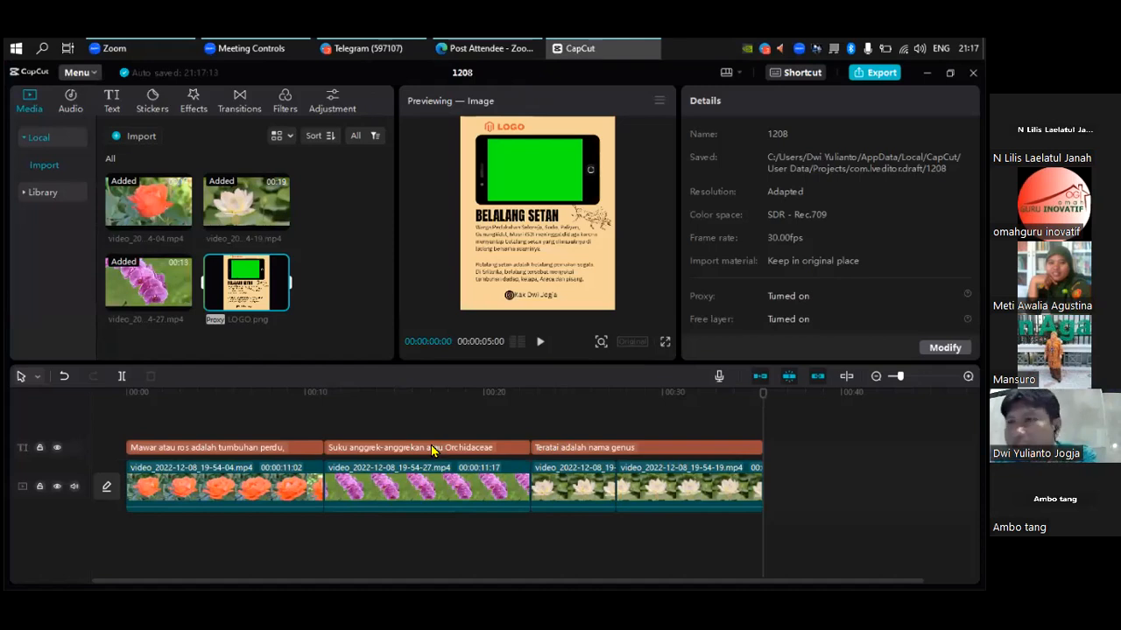
pyautogui.click(663, 343)
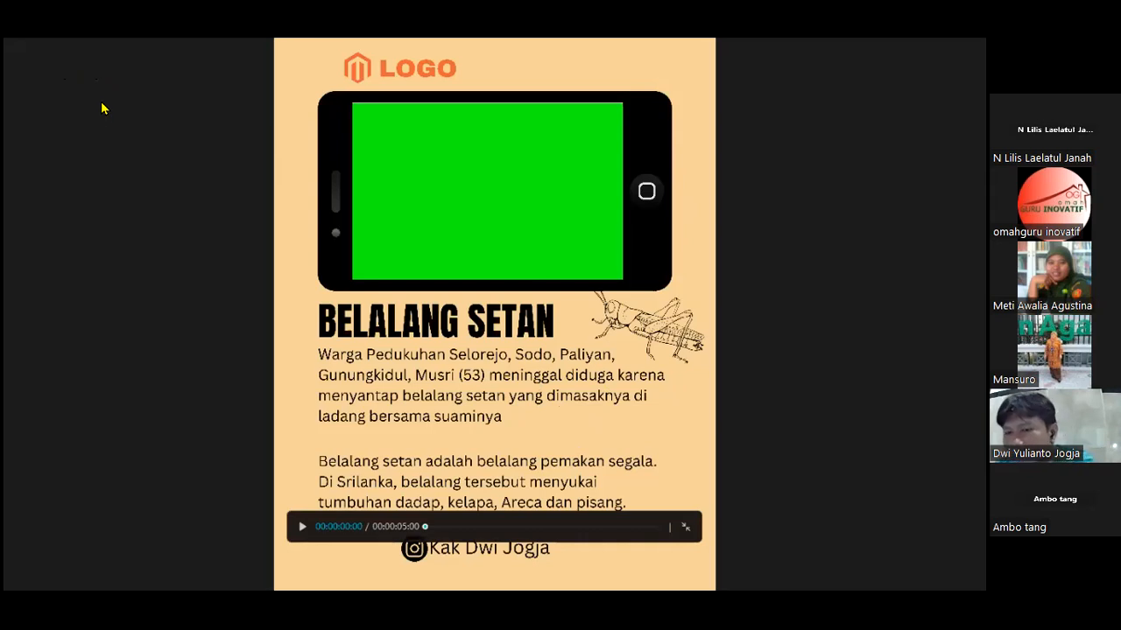
pyautogui.press('Escape')
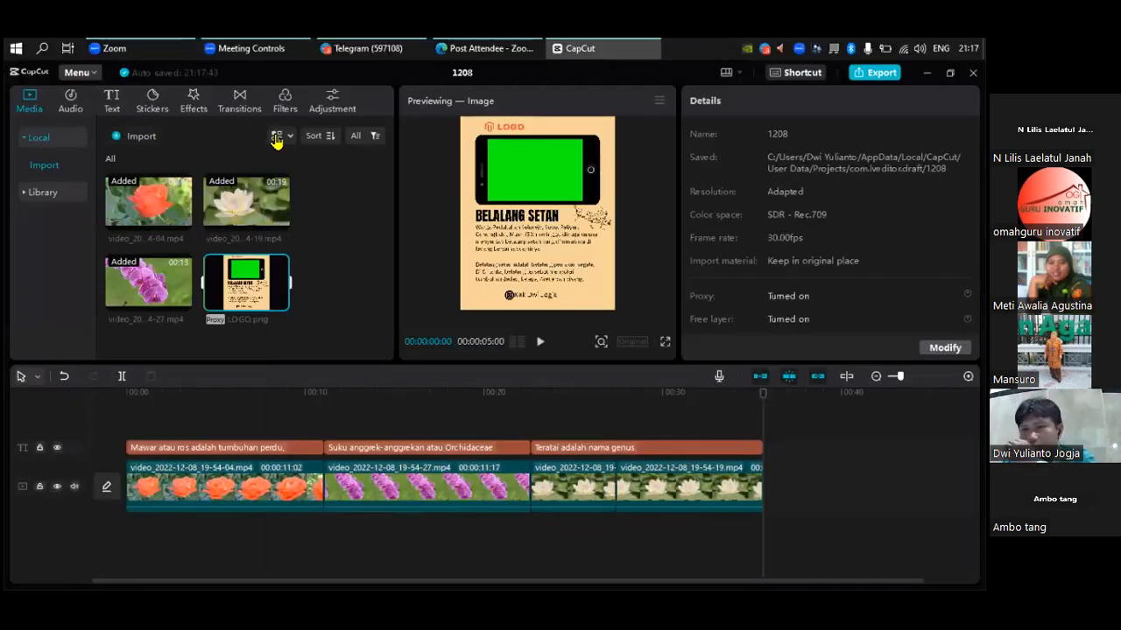
# - Switch to the Edge browser, open Canva from the bookmarks, close the blank tab and maximize the window
pyautogui.click(486, 48)
pyautogui.click(223, 126)
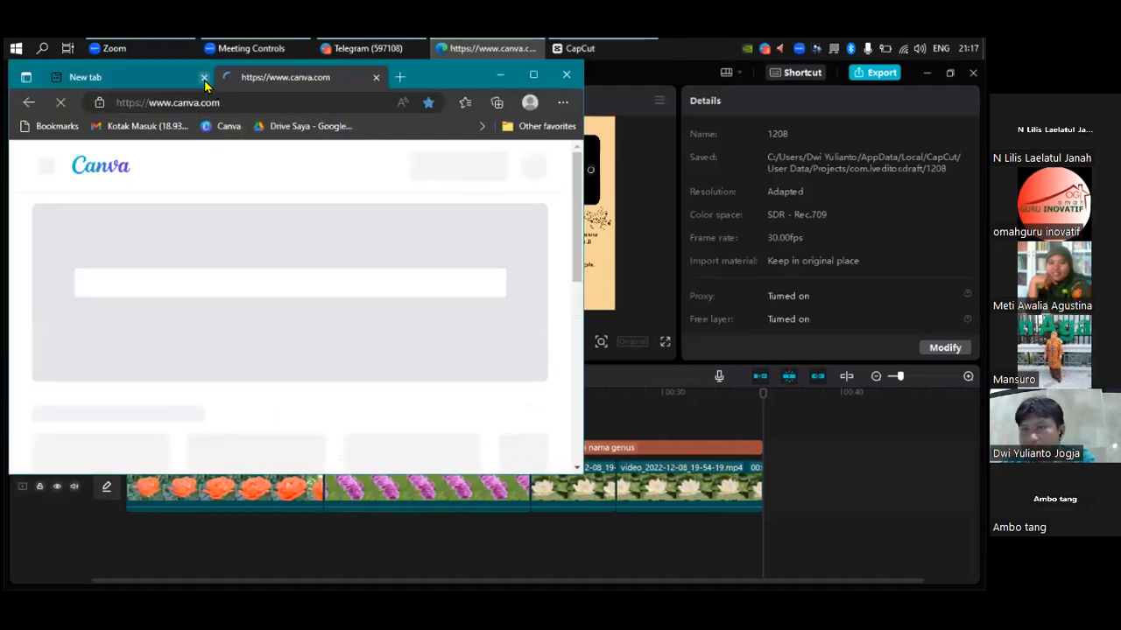
pyautogui.click(204, 78)
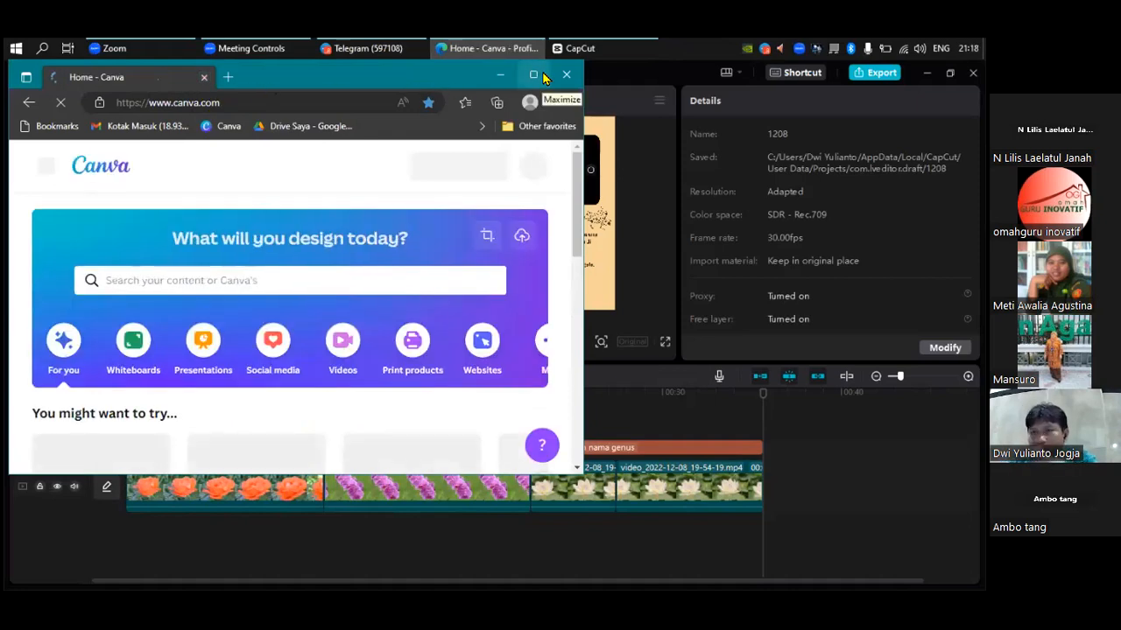
pyautogui.click(533, 75)
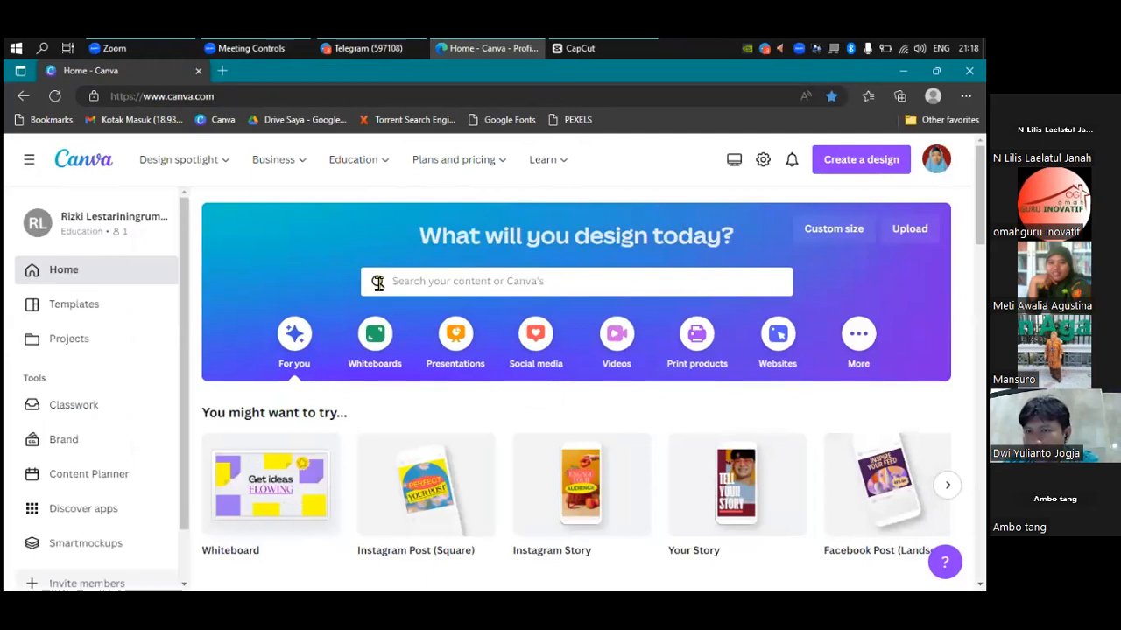
# - Open the beige 4000 x 5000 px LOGO design from the recent designs and collapse its template sidebar
pyautogui.scroll(-5, 378, 291)
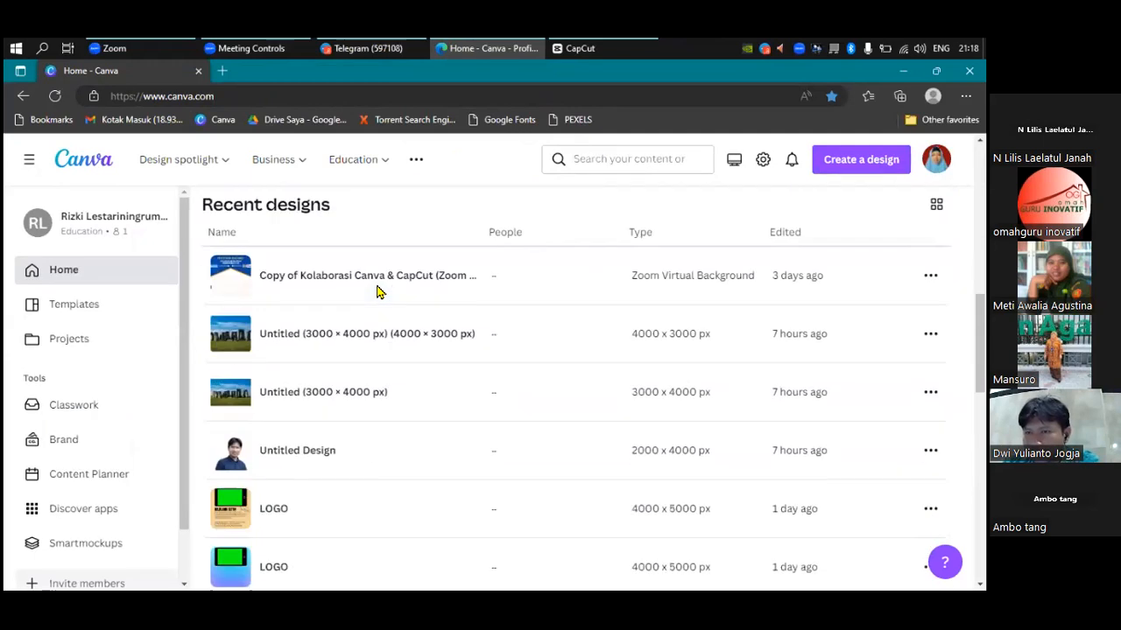
pyautogui.scroll(-2, 377, 291)
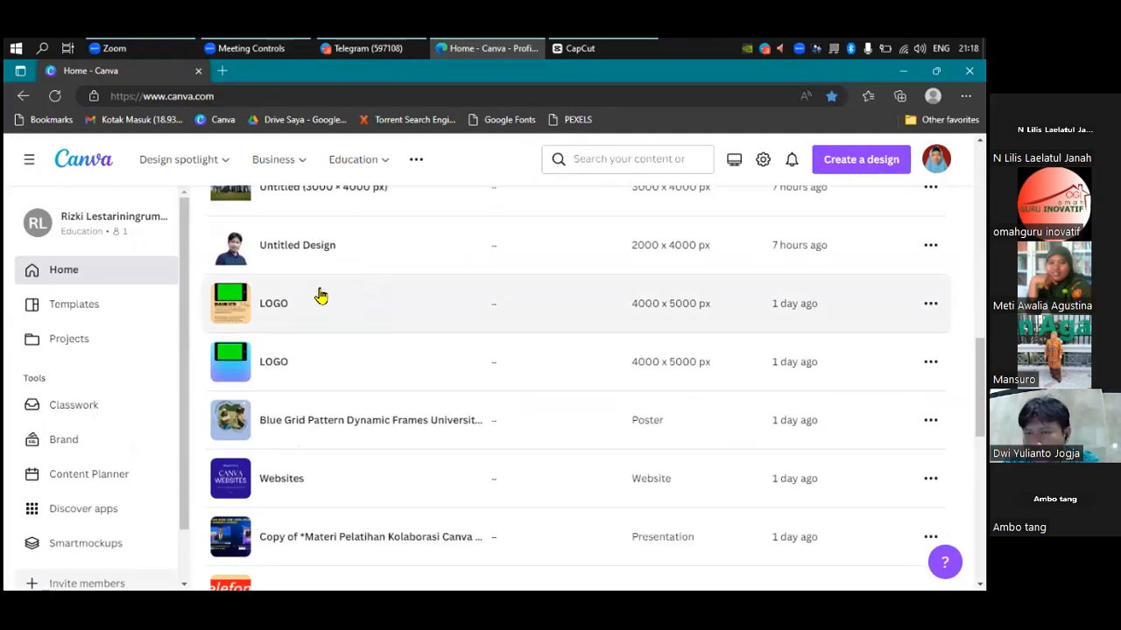
pyautogui.click(339, 309)
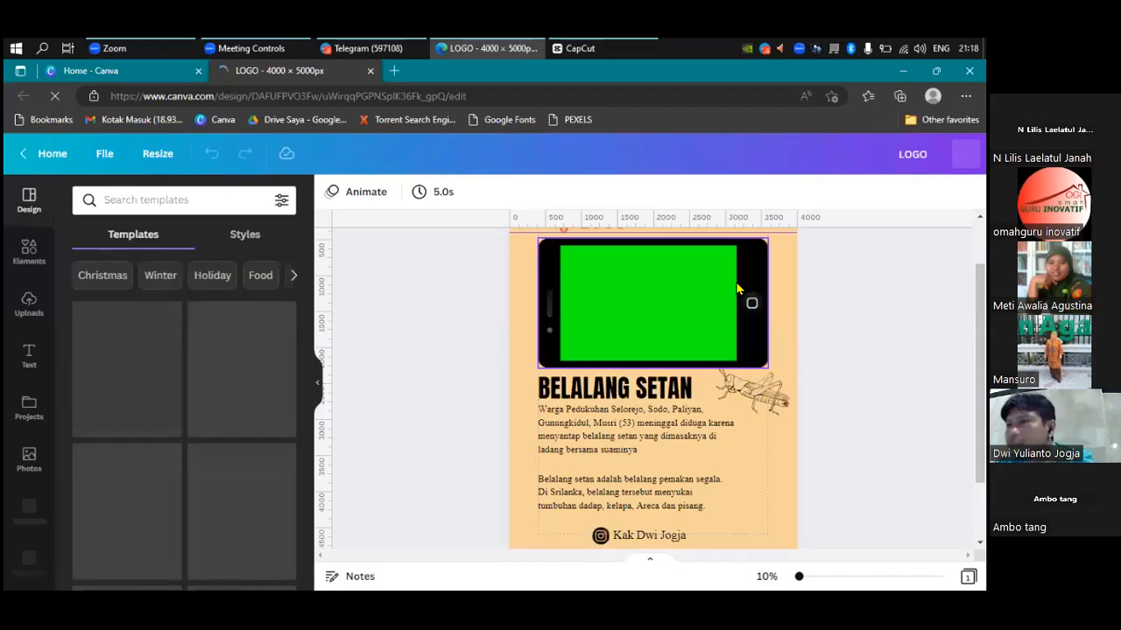
pyautogui.click(315, 382)
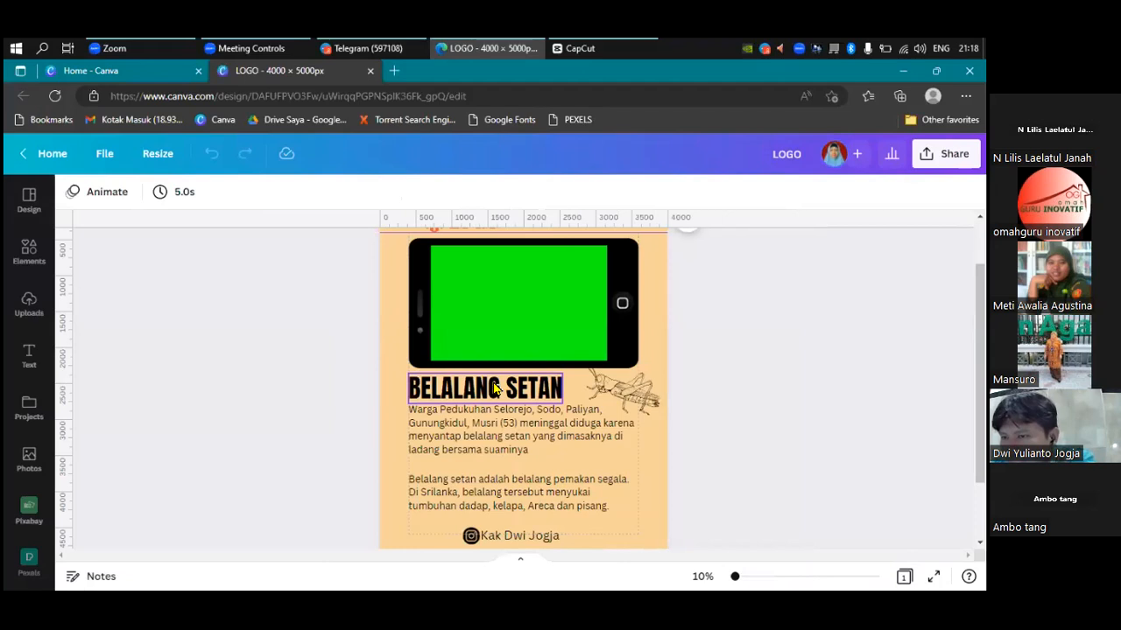
# - Delete the "BELALANG SETAN" heading, both paragraphs below it and the grasshopper drawing from the poster
pyautogui.click(495, 381)
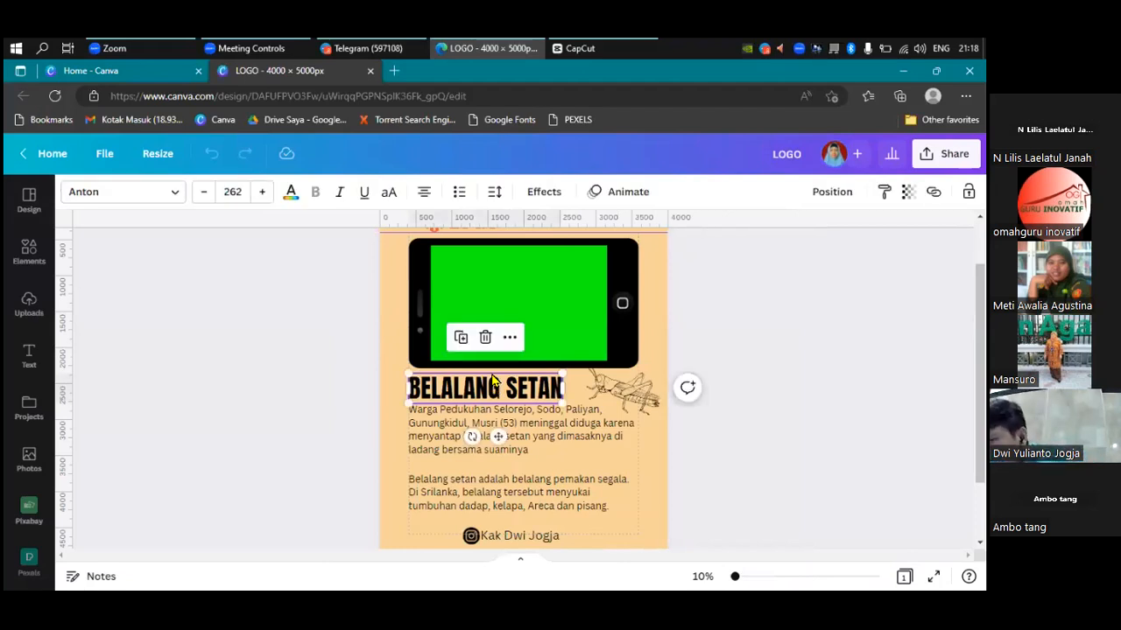
pyautogui.press('Delete')
pyautogui.click(496, 426)
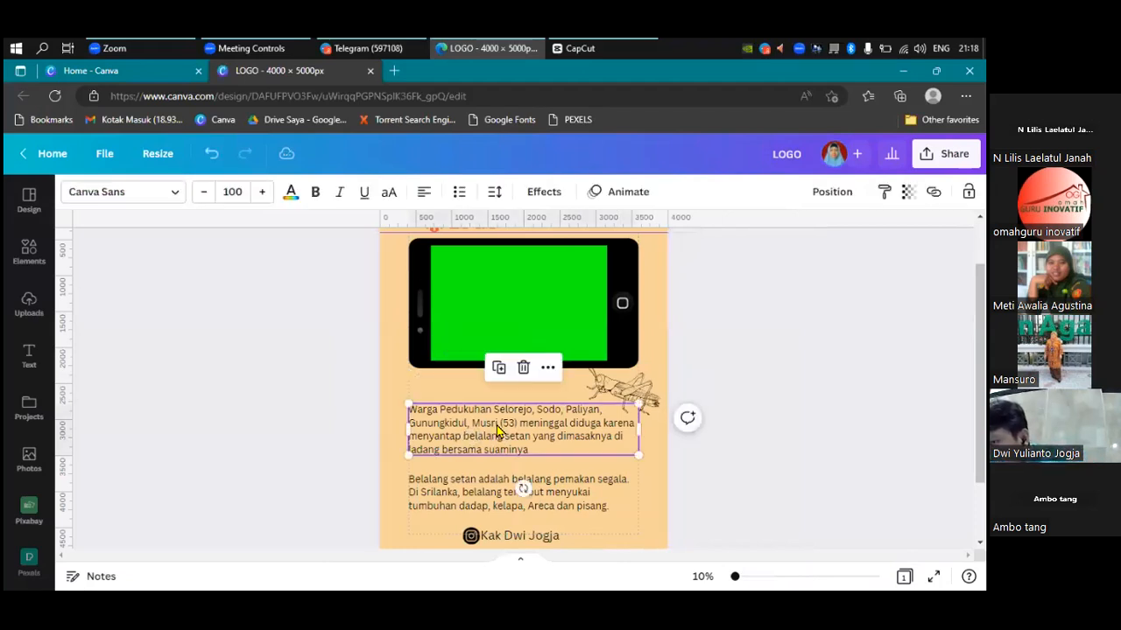
pyautogui.press('Delete')
pyautogui.click(495, 494)
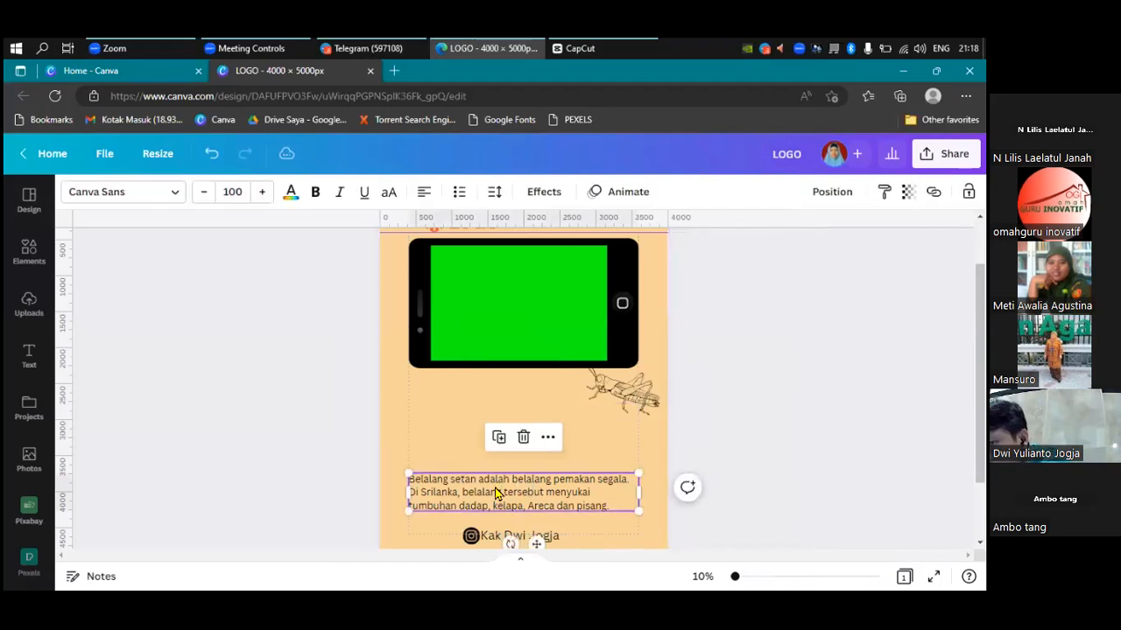
pyautogui.press('Delete')
pyautogui.click(611, 392)
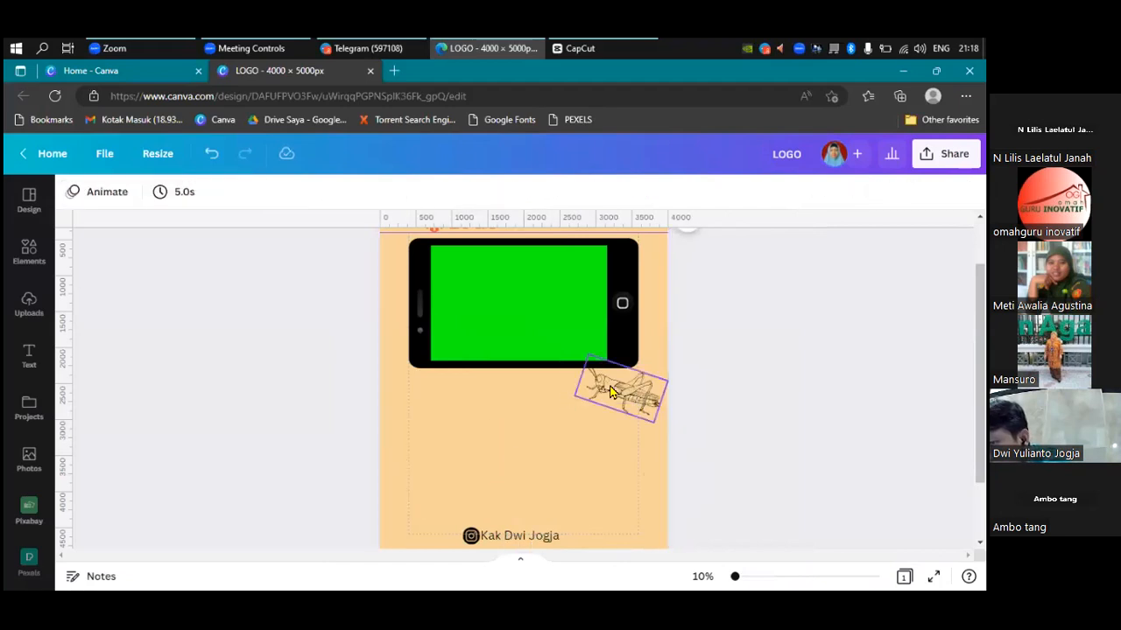
pyautogui.press('Delete')
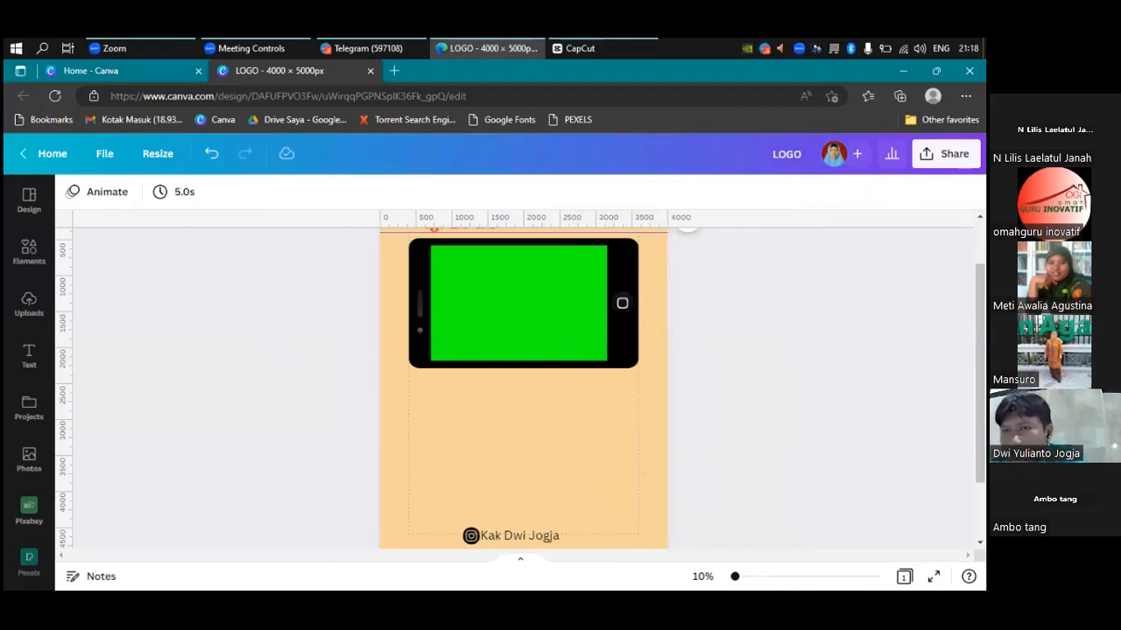
# - Search the Canva elements for "flower" and try to add the white outlined flower graphic to the poster
pyautogui.click(21, 261)
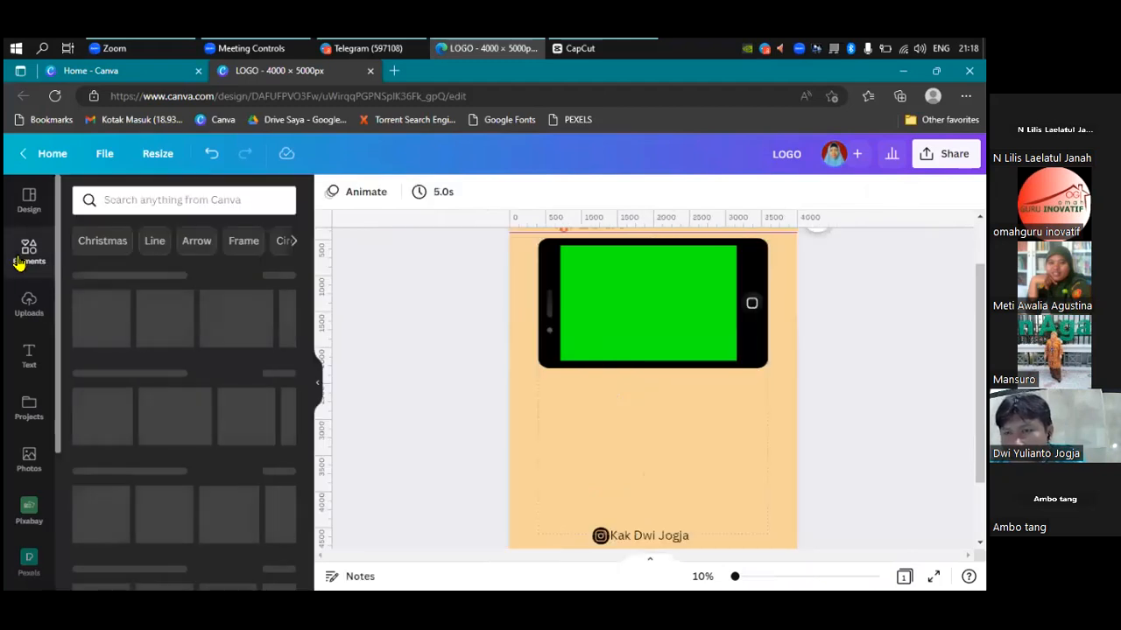
pyautogui.click(166, 201)
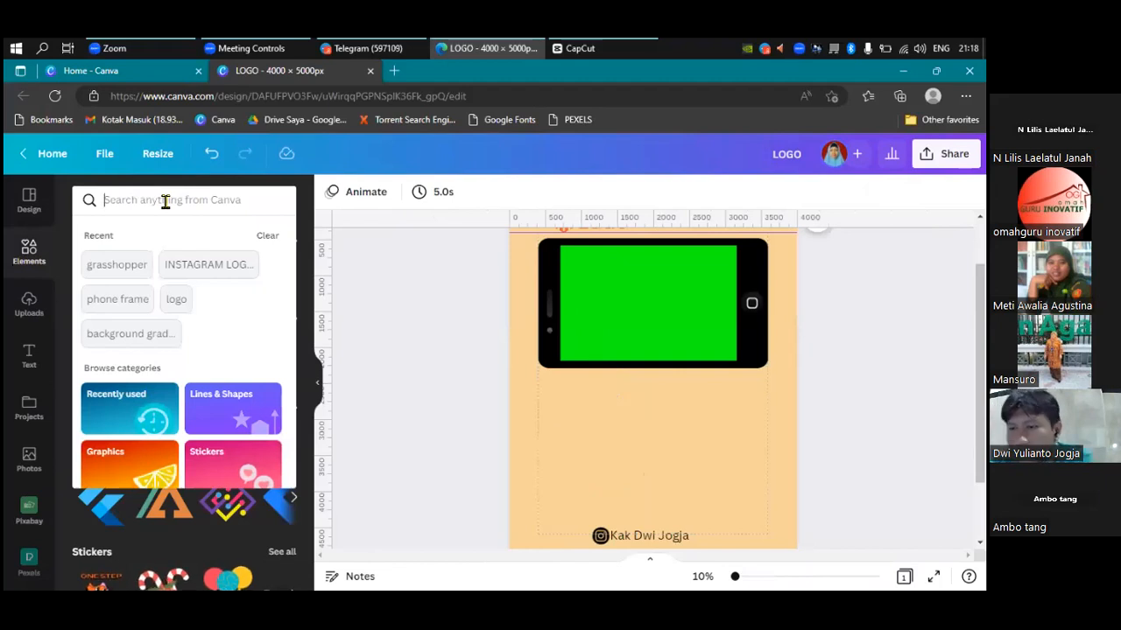
pyautogui.write('flower')
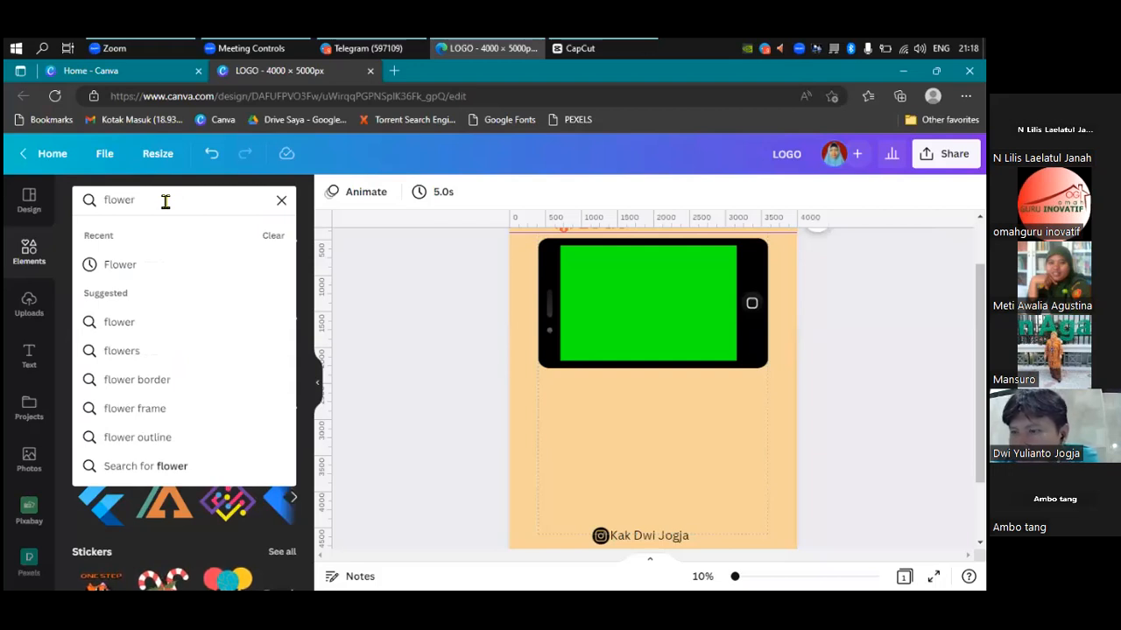
pyautogui.press('Return')
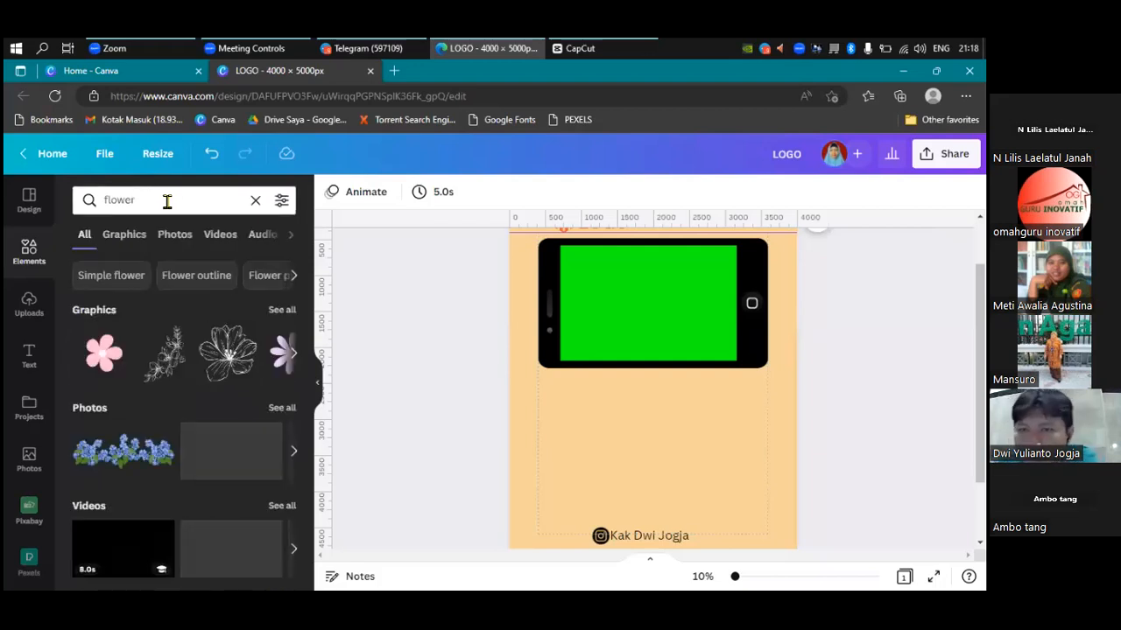
pyautogui.click(214, 362)
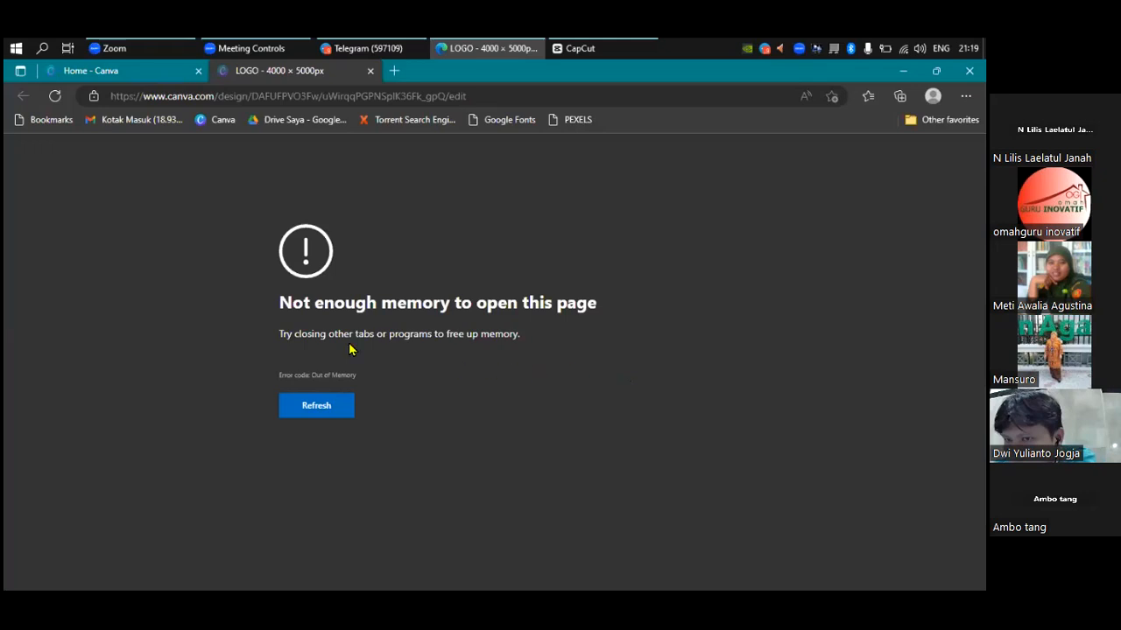
# - Reload the crashed poster page, shrink the flower drawing and place it at the poster's left edge just below the phone
pyautogui.click(50, 102)
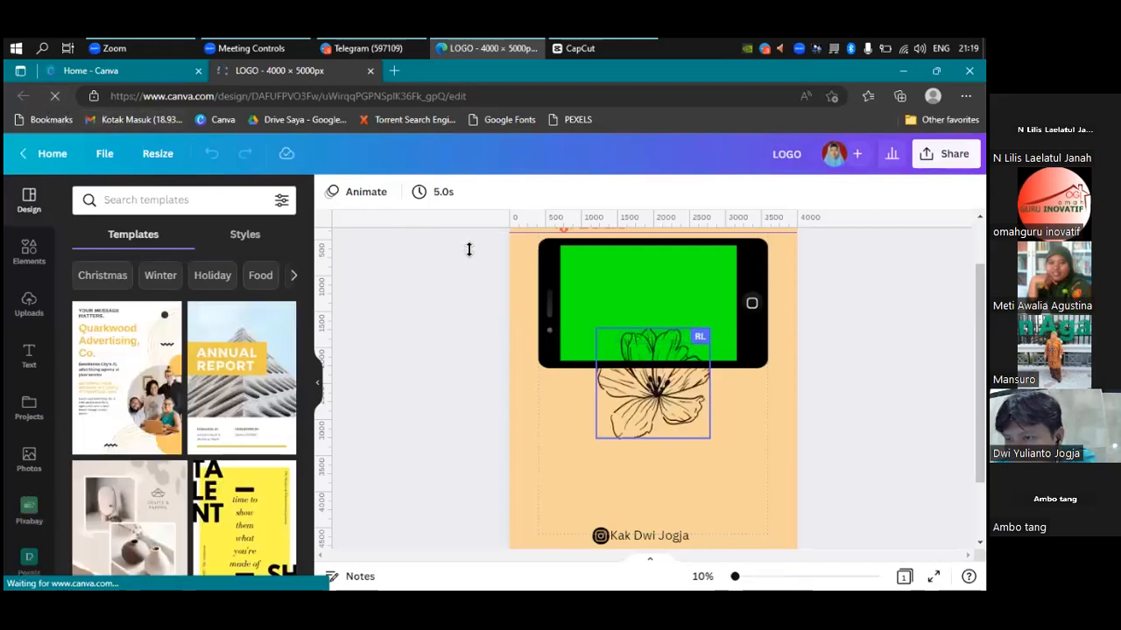
pyautogui.click(661, 383)
pyautogui.moveTo(598, 335); pyautogui.dragTo(526, 397)
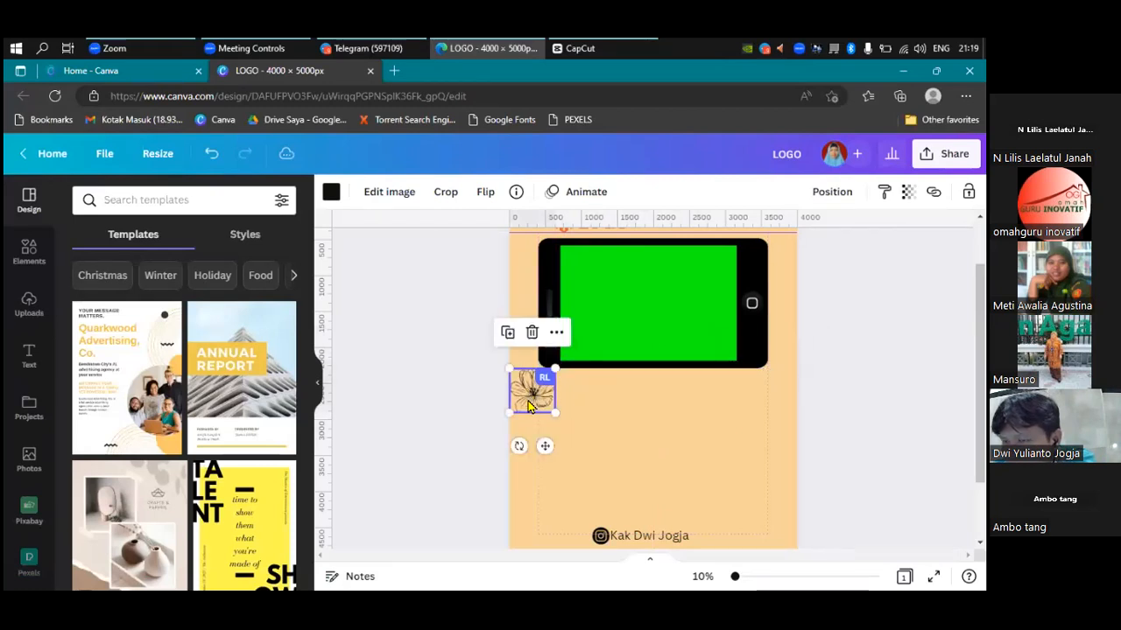
pyautogui.click(620, 407)
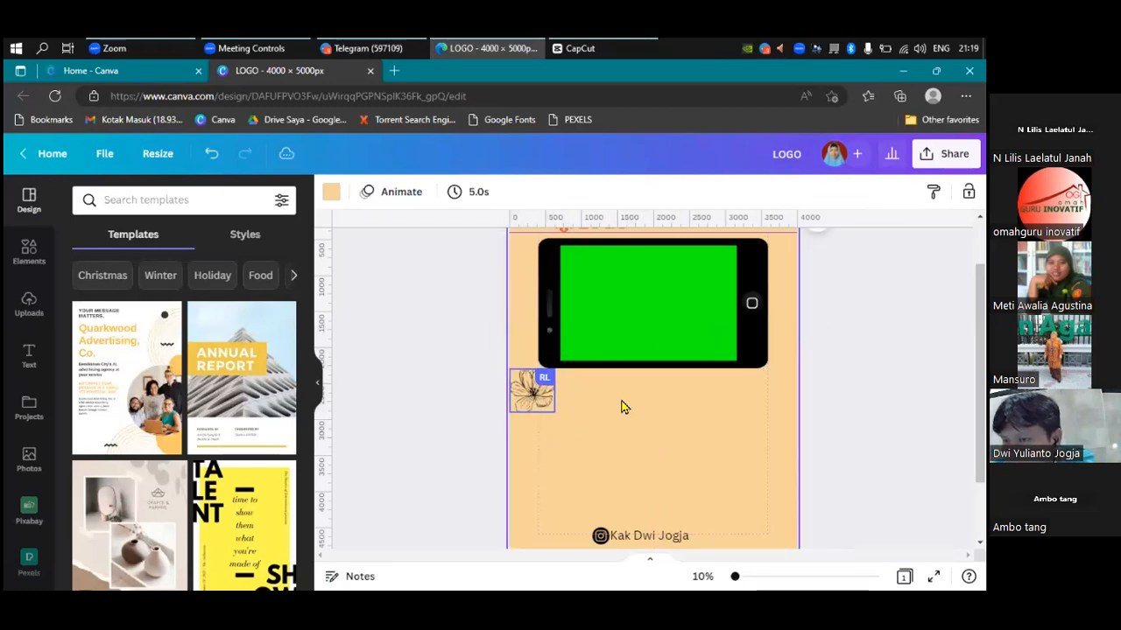
# - Place a copy of the flower in the poster's lower-right corner and shift the original slightly past the left edge
pyautogui.click(534, 390)
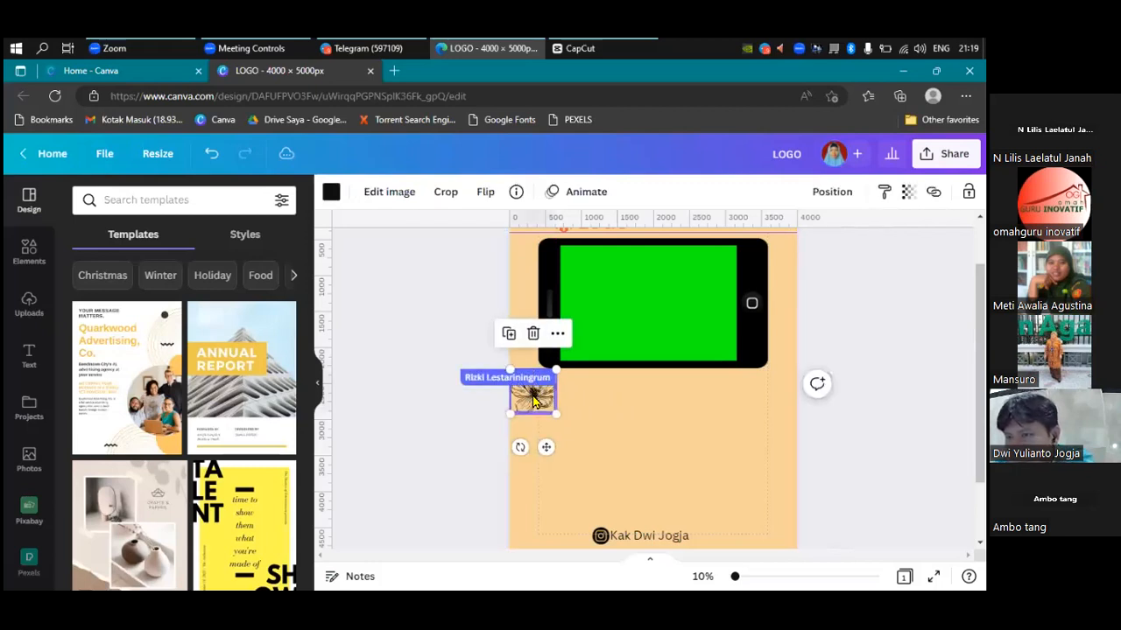
pyautogui.moveTo(534, 393); pyautogui.dragTo(775, 547)
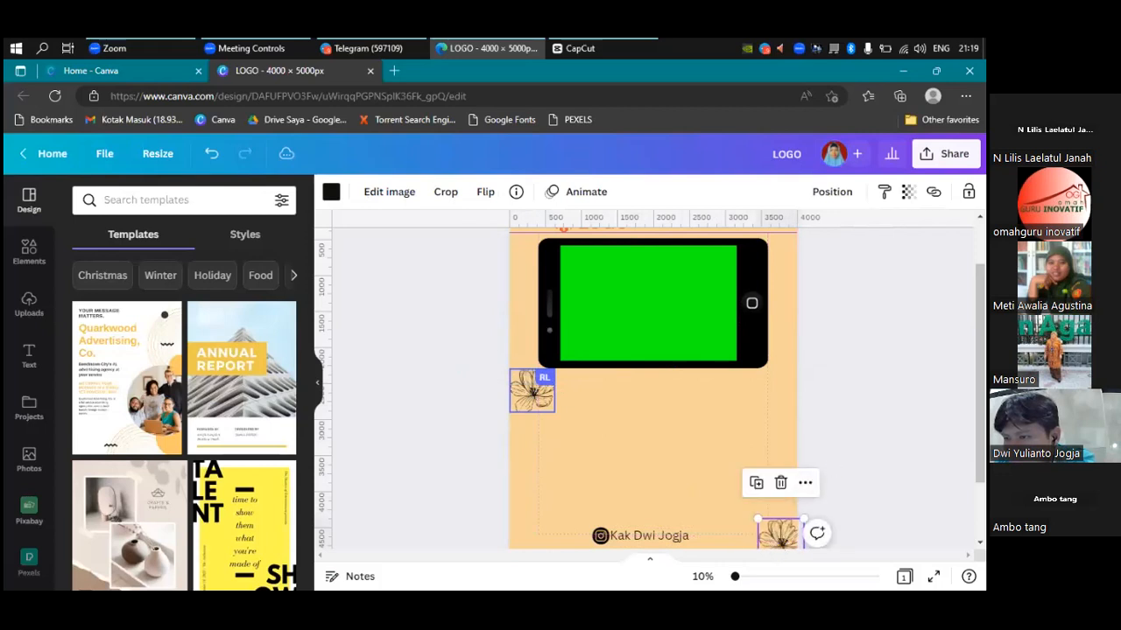
pyautogui.click(823, 471)
pyautogui.moveTo(518, 395); pyautogui.dragTo(508, 384)
pyautogui.click(636, 426)
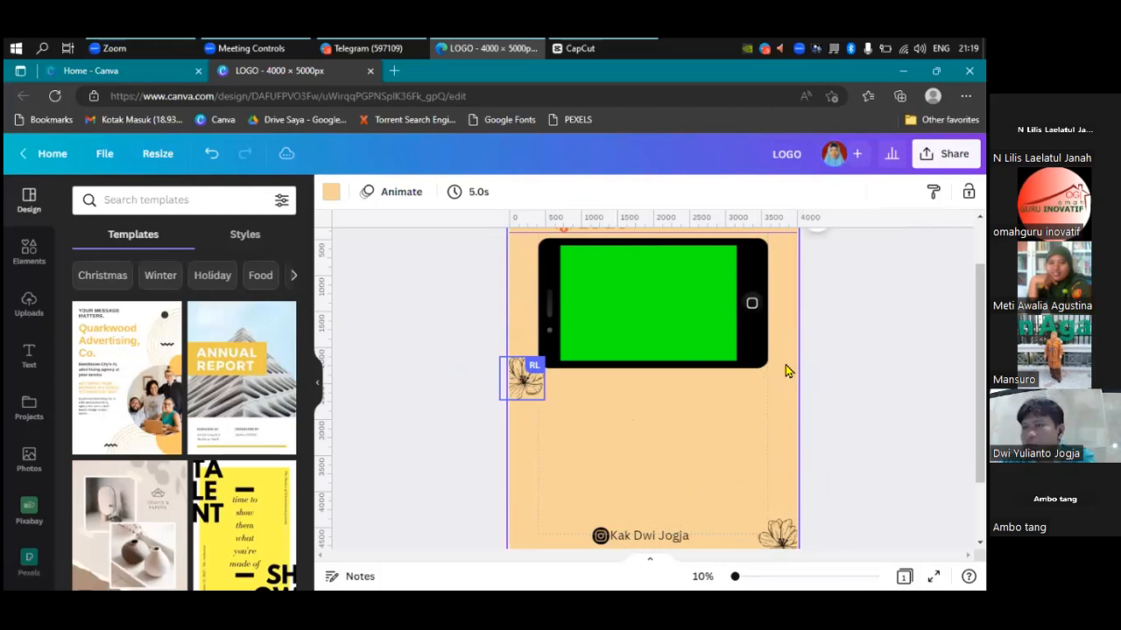
pyautogui.click(835, 385)
pyautogui.scroll(-2, 836, 385)
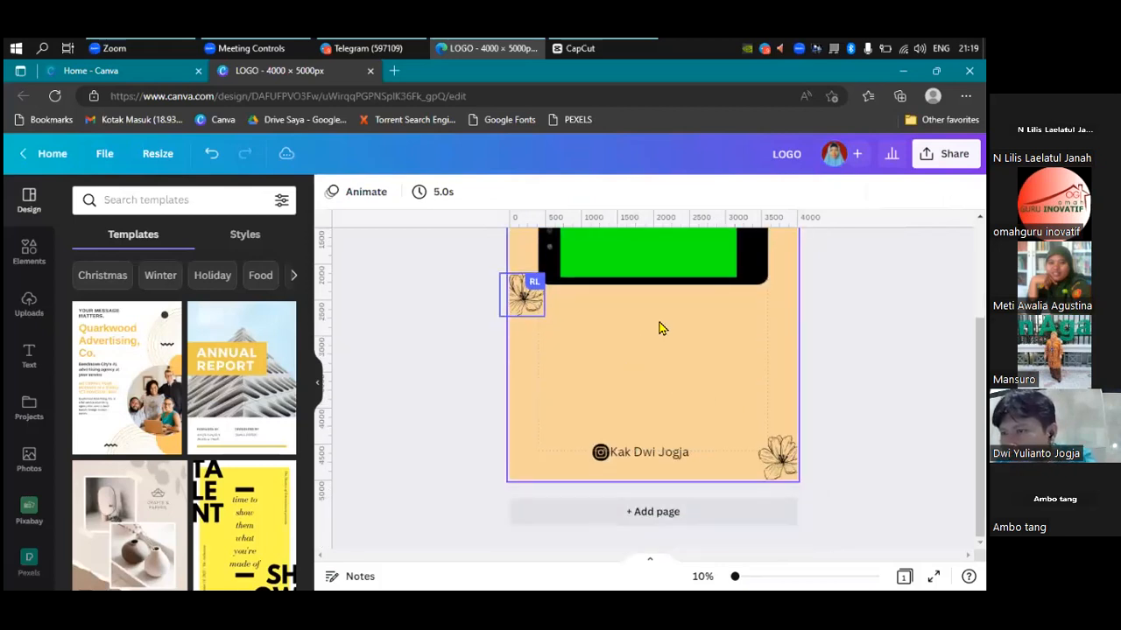
pyautogui.scroll(2, 670, 366)
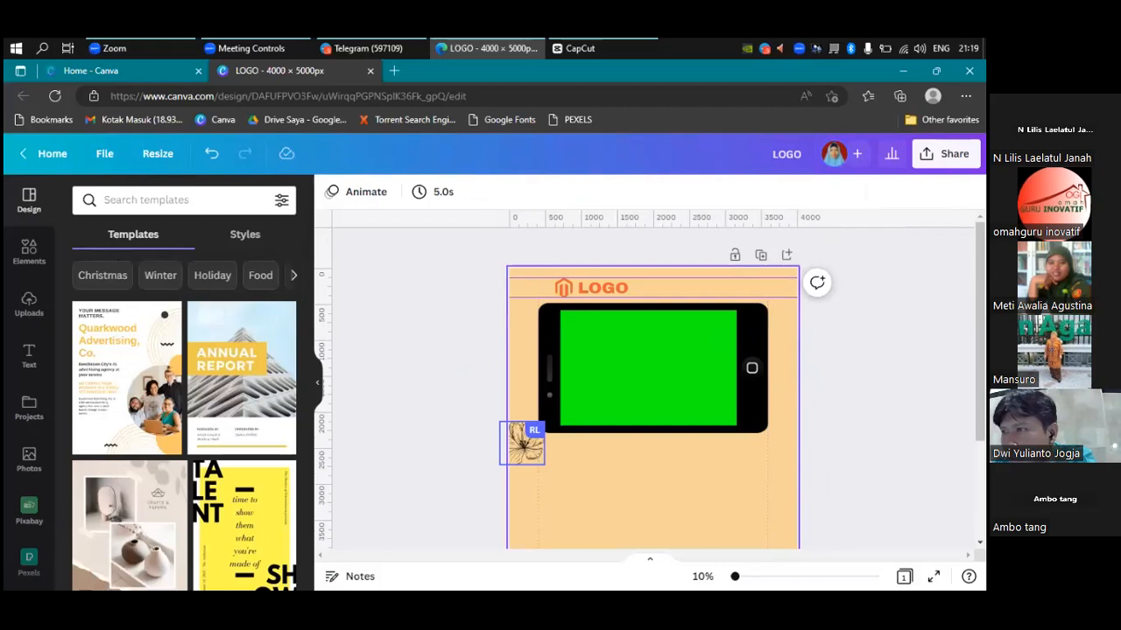
# - Download the poster as a JPG at 4,000 × 5,000 px with quality 80
pyautogui.click(946, 153)
pyautogui.scroll(-2, 801, 392)
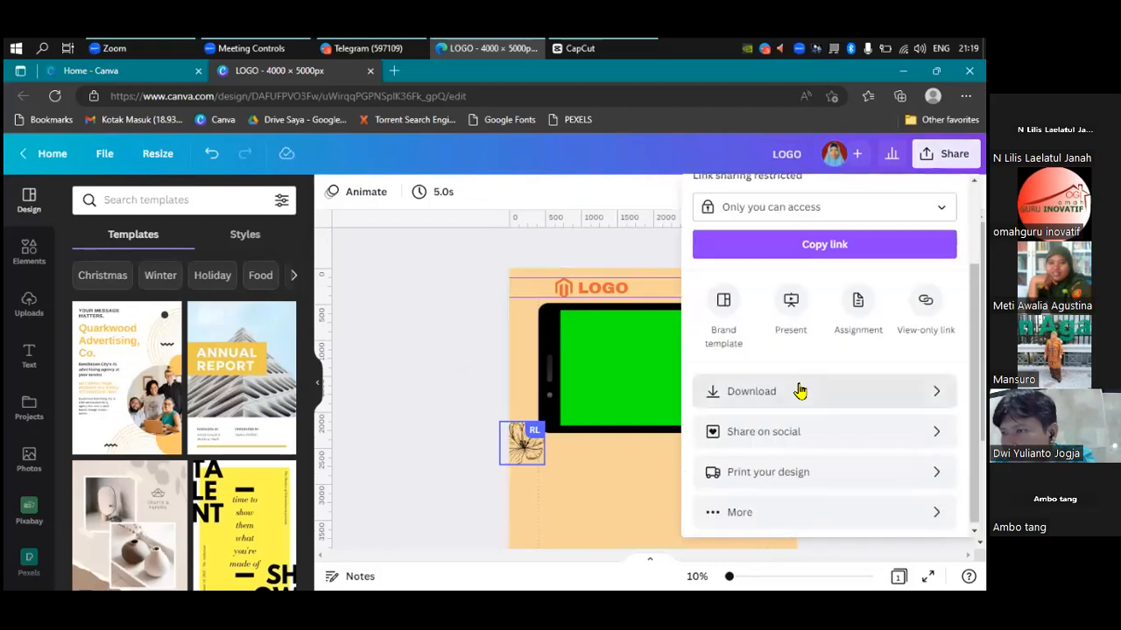
pyautogui.click(798, 392)
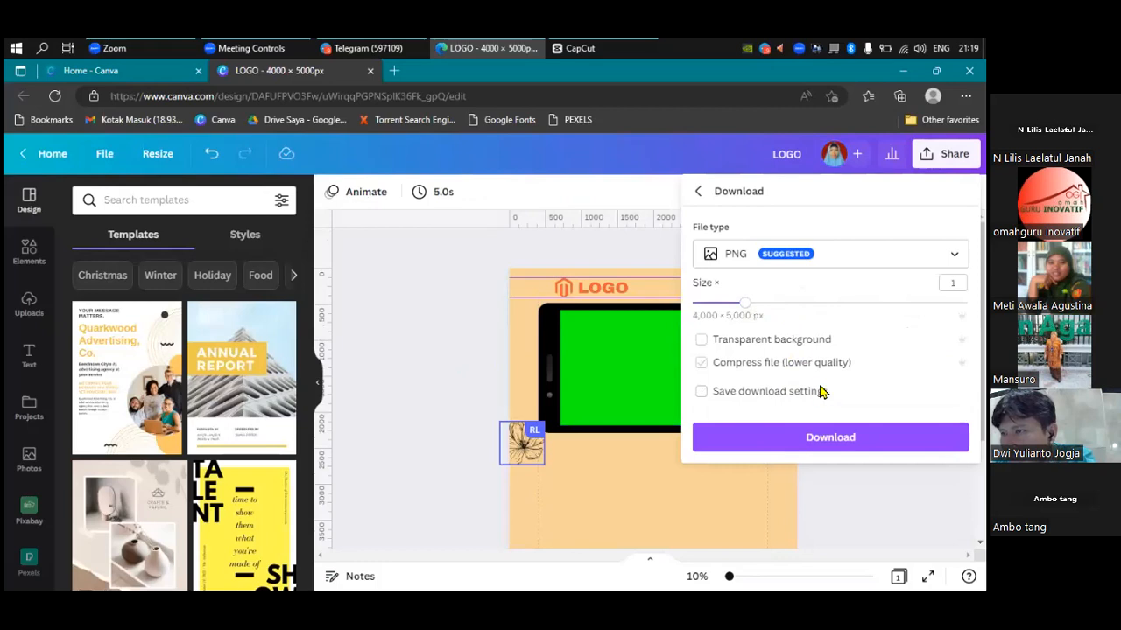
pyautogui.click(823, 438)
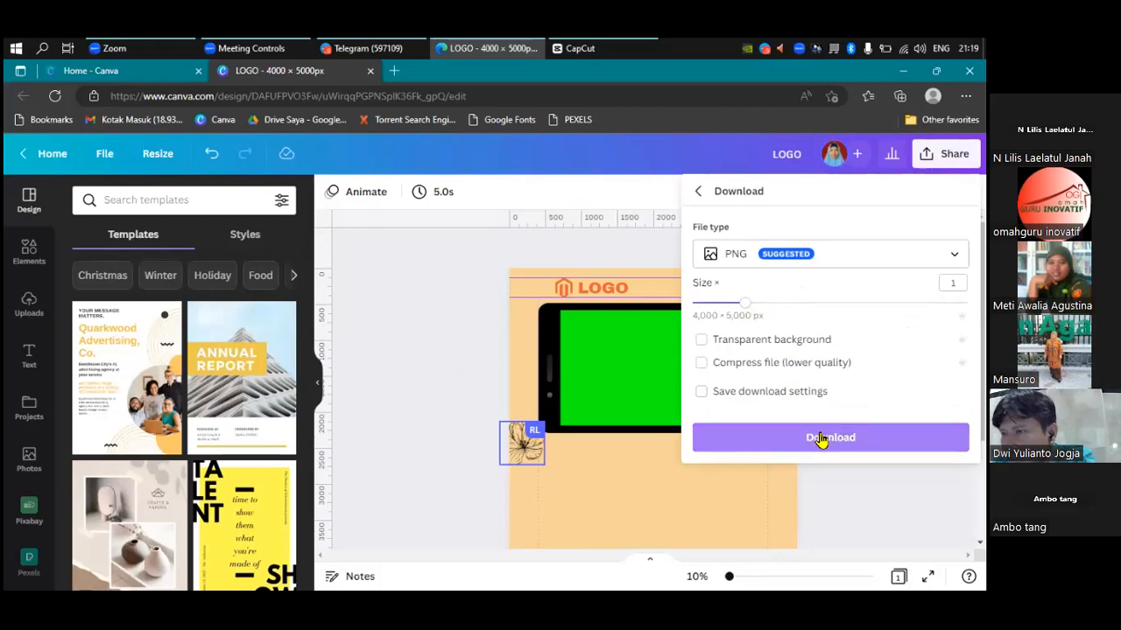
pyautogui.click(832, 256)
pyautogui.click(810, 299)
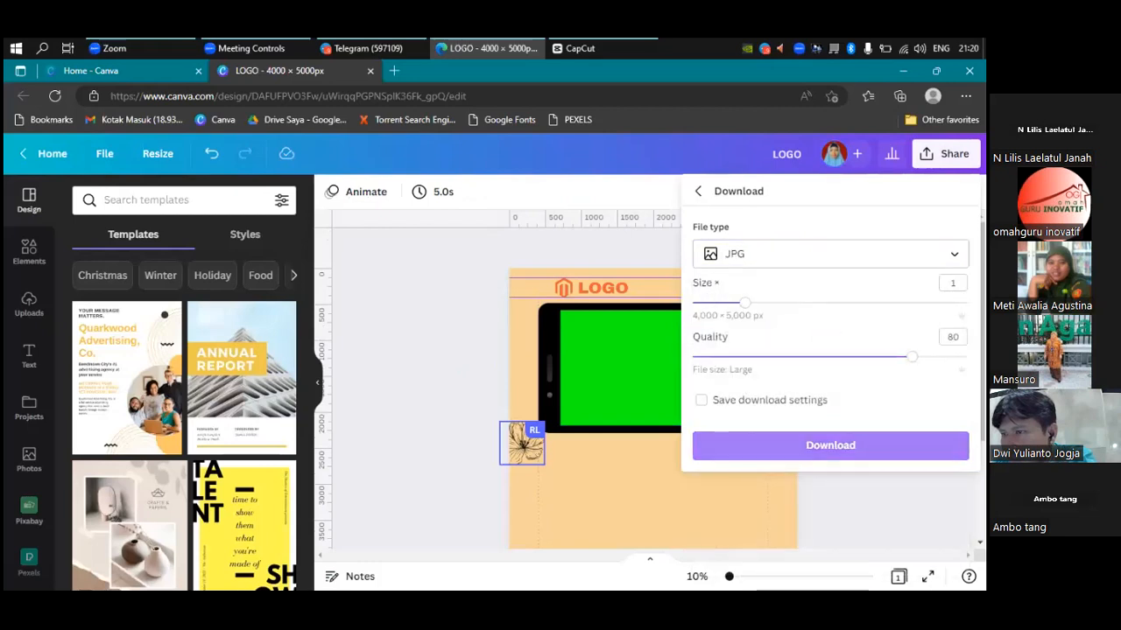
pyautogui.click(830, 445)
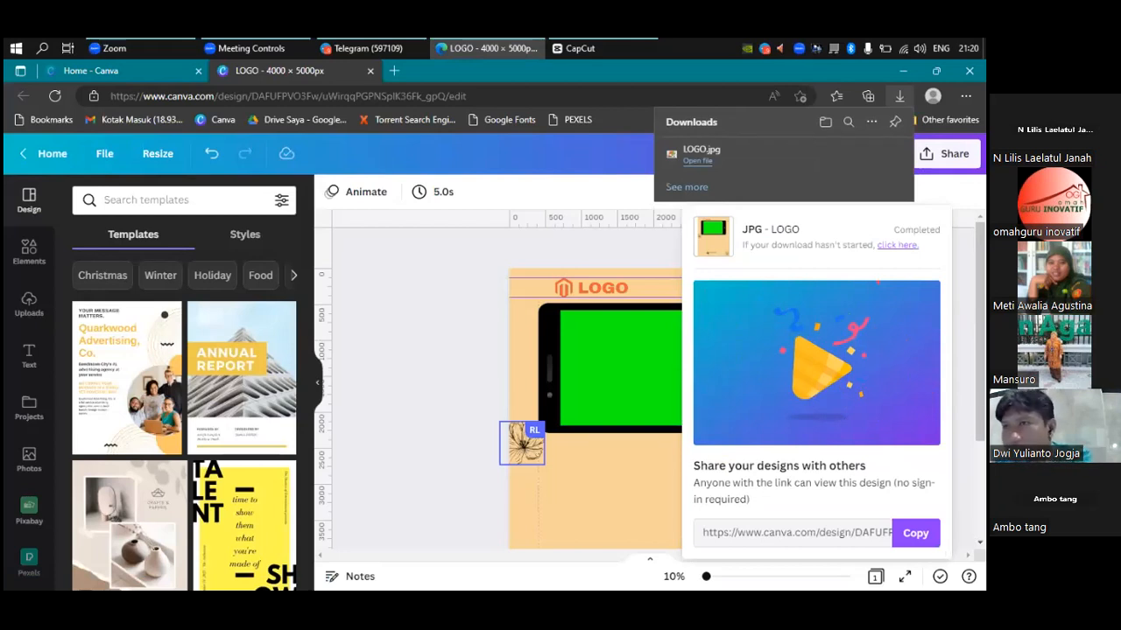
# - Switch to CapCut and delete the old LOGO.png poster from the project media
pyautogui.click(593, 50)
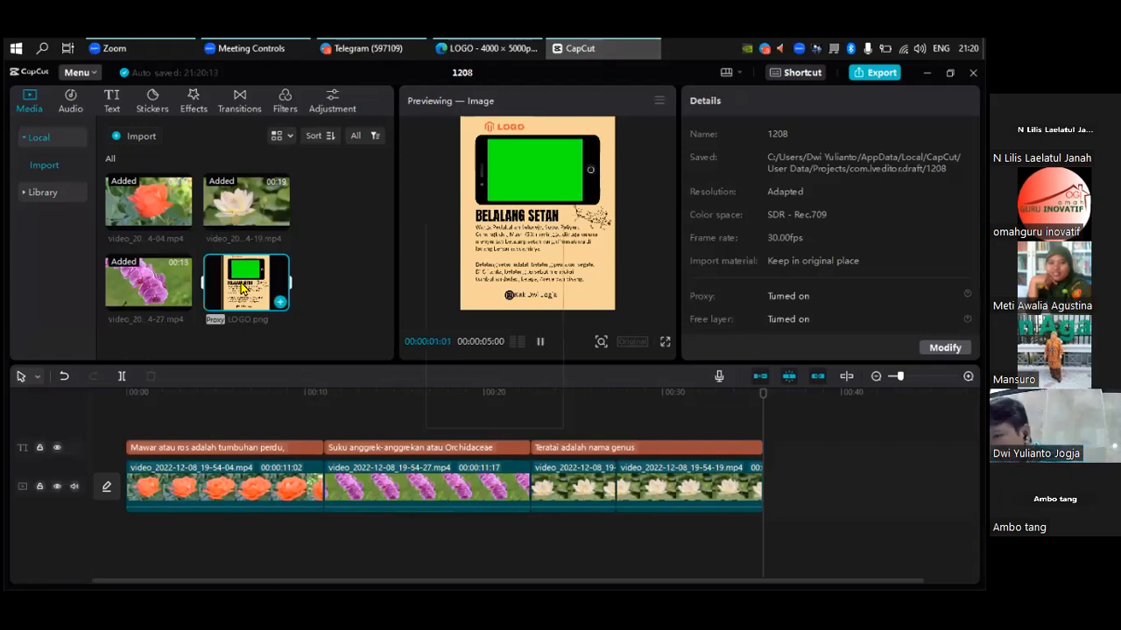
pyautogui.press('Delete')
pyautogui.click(483, 410)
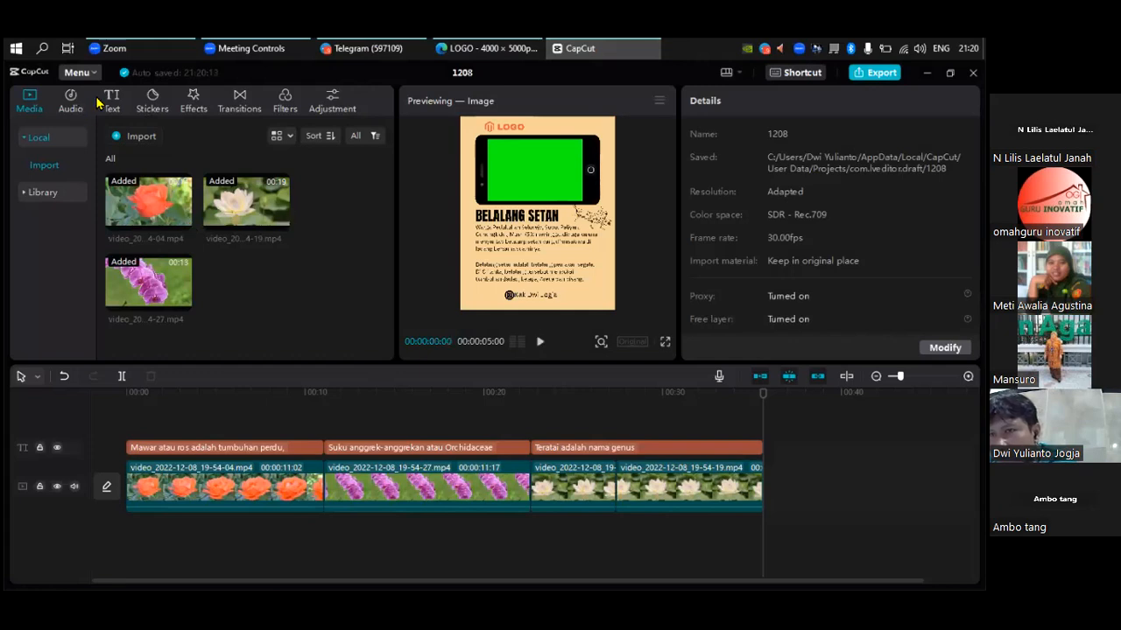
# - Import LOGO.jpg from the Downloads folder and append it to the timeline directly after the last lotus clip
pyautogui.click(138, 140)
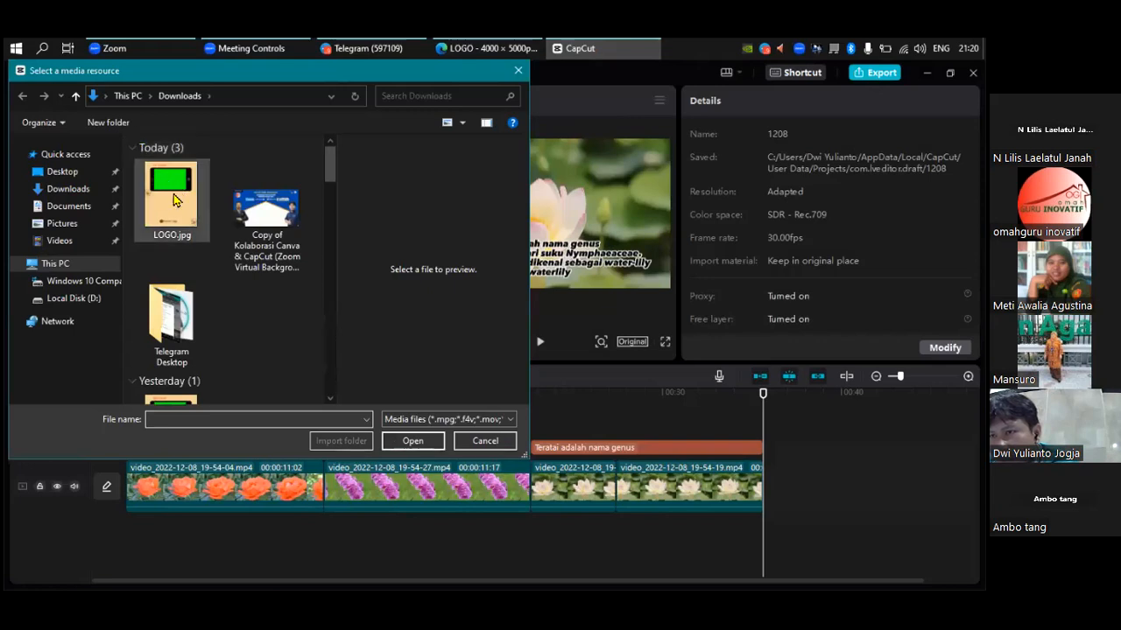
pyautogui.click(174, 193)
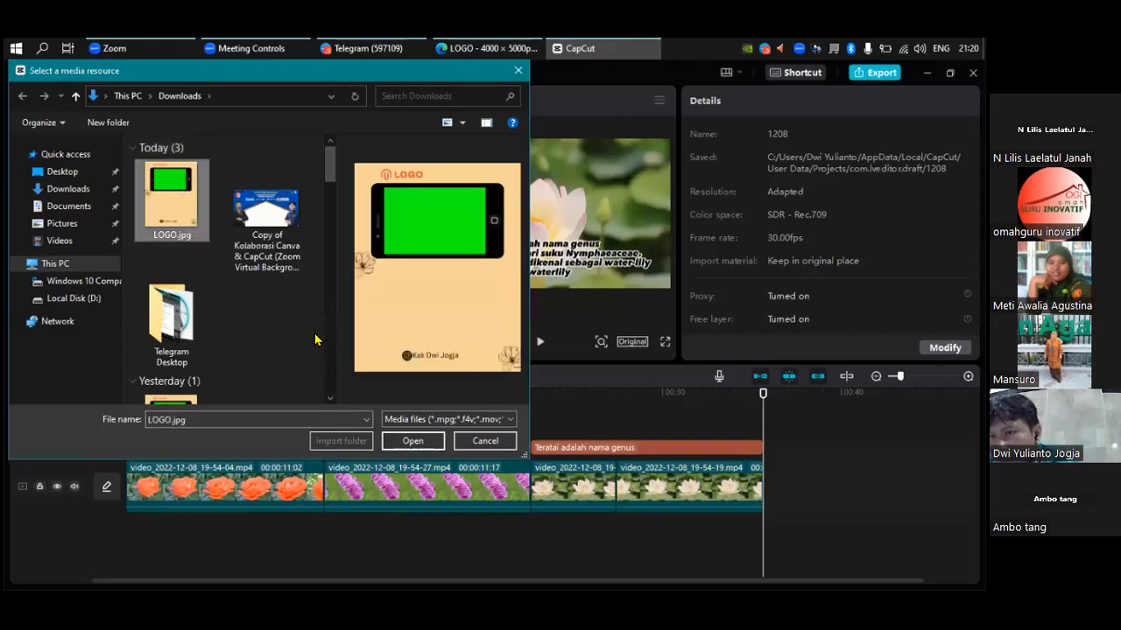
pyautogui.click(412, 441)
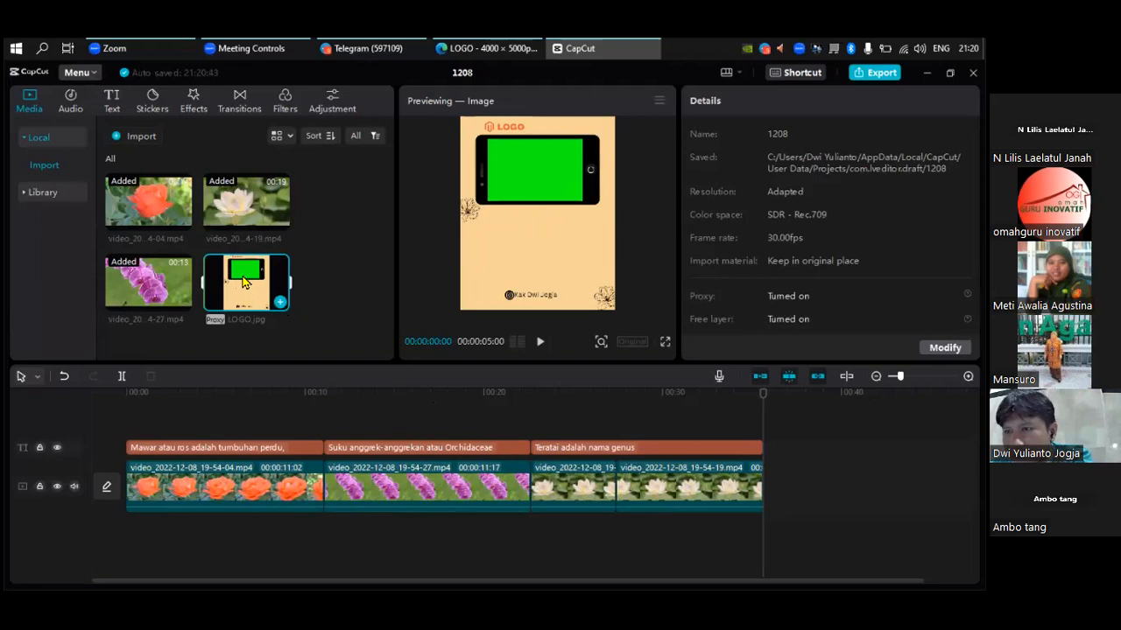
pyautogui.moveTo(279, 285); pyautogui.dragTo(771, 494)
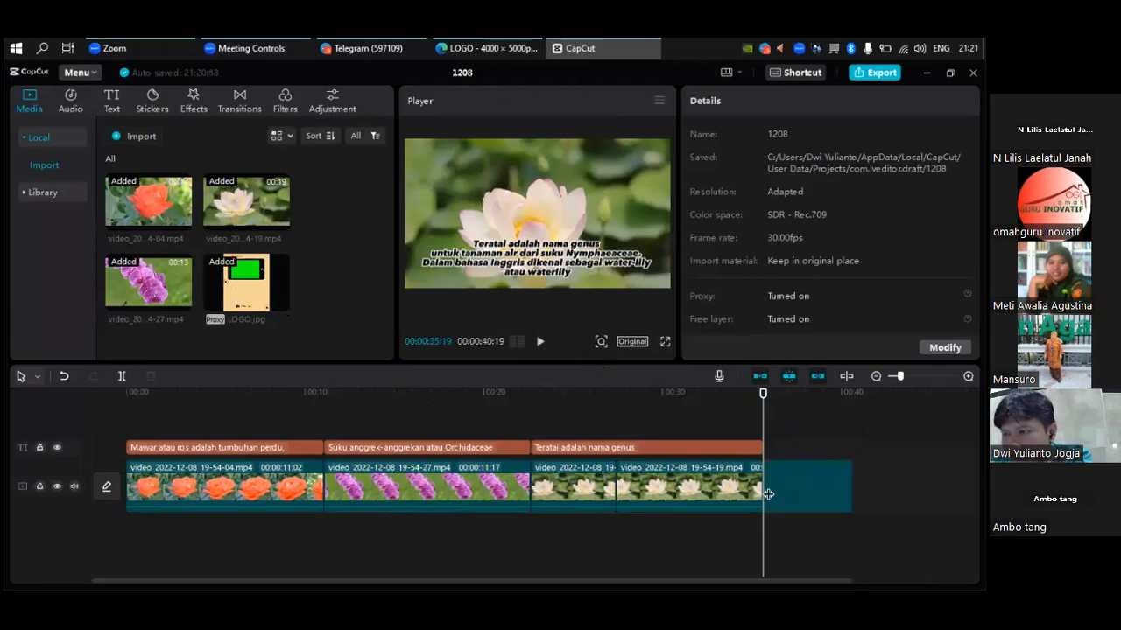
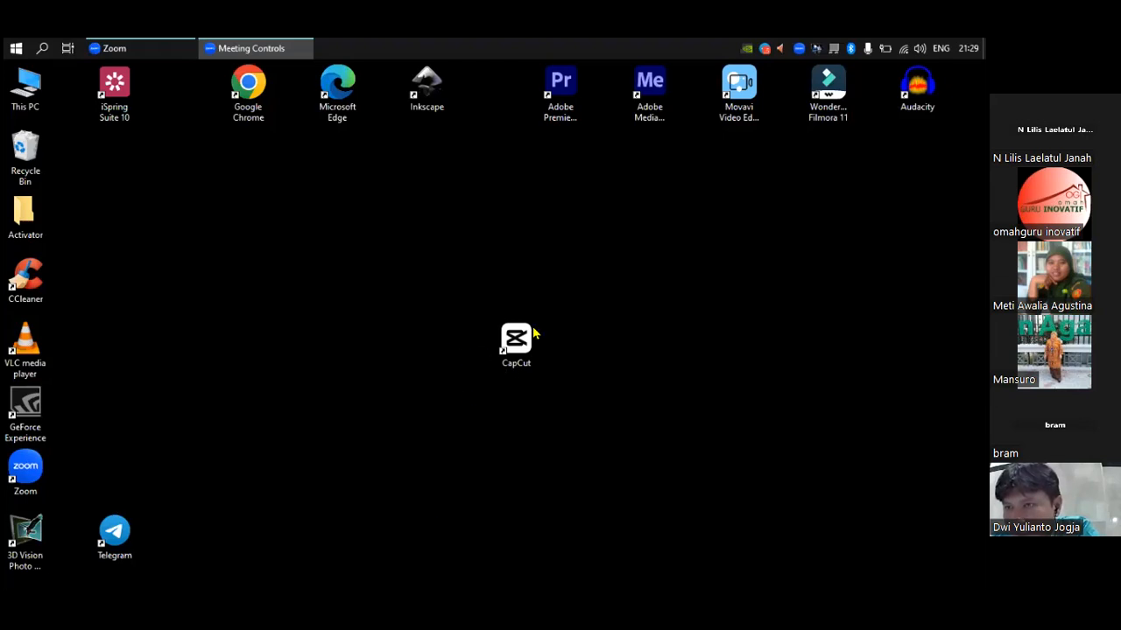
# - Launch CapCut from the desktop, open project 1208 and move the playhead onto the LOGO.jpg clip
pyautogui.click(516, 341)
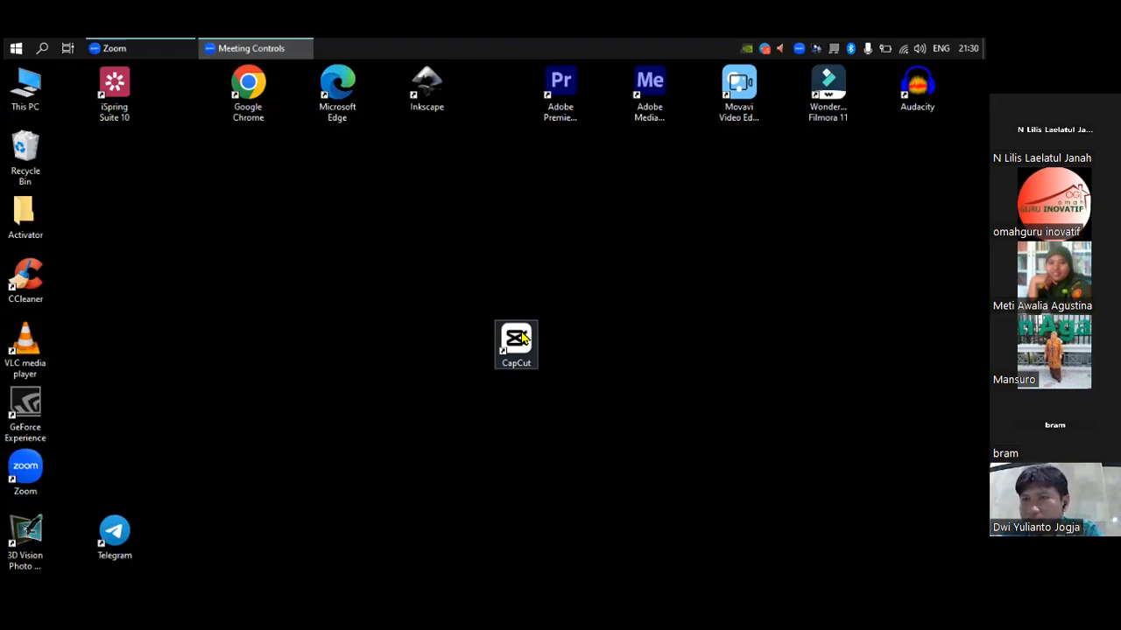
pyautogui.doubleClick(522, 337)
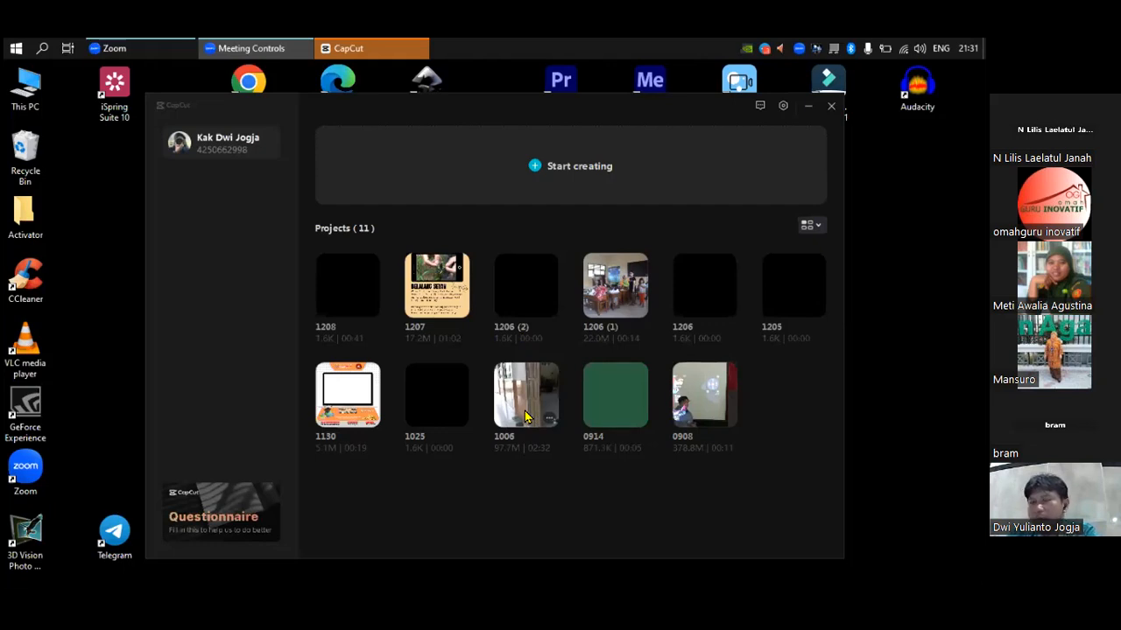
pyautogui.click(347, 300)
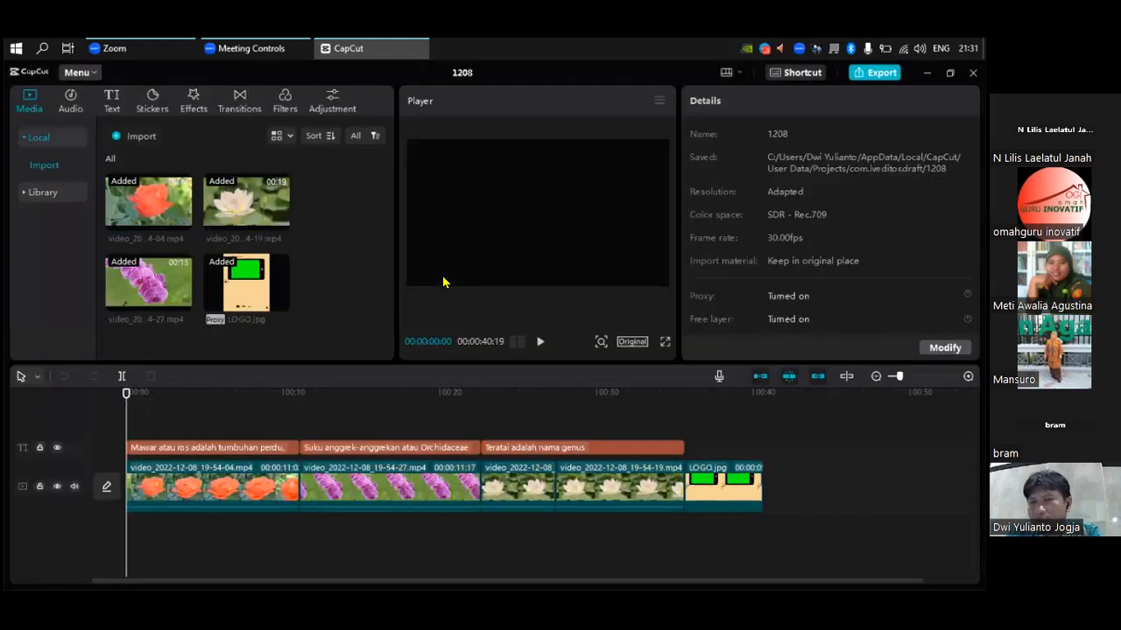
pyautogui.click(641, 447)
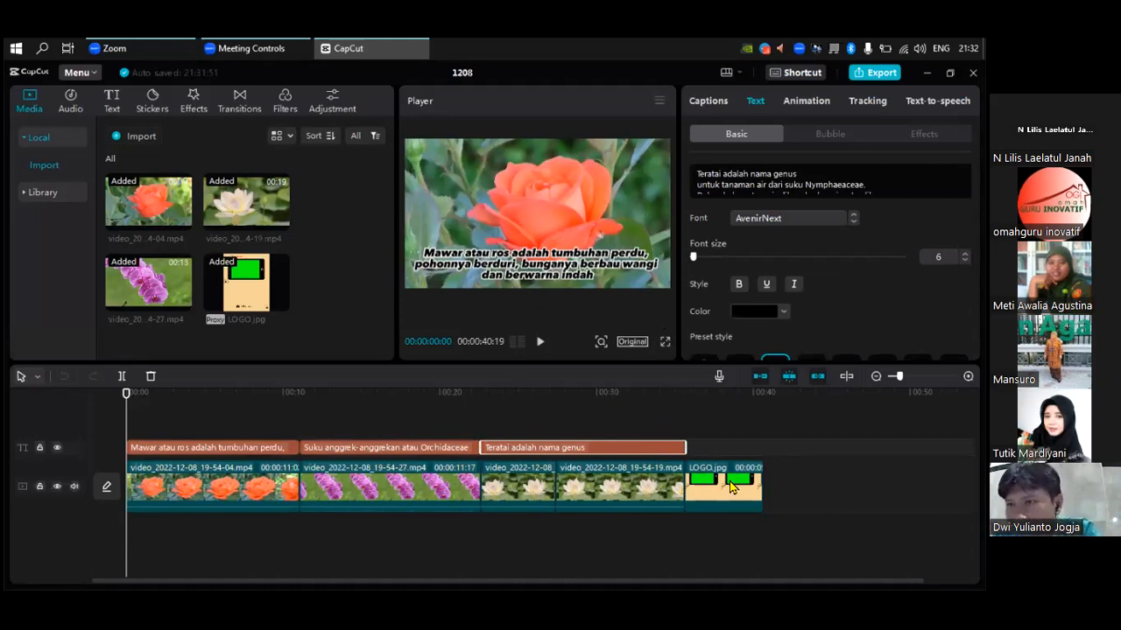
pyautogui.click(718, 426)
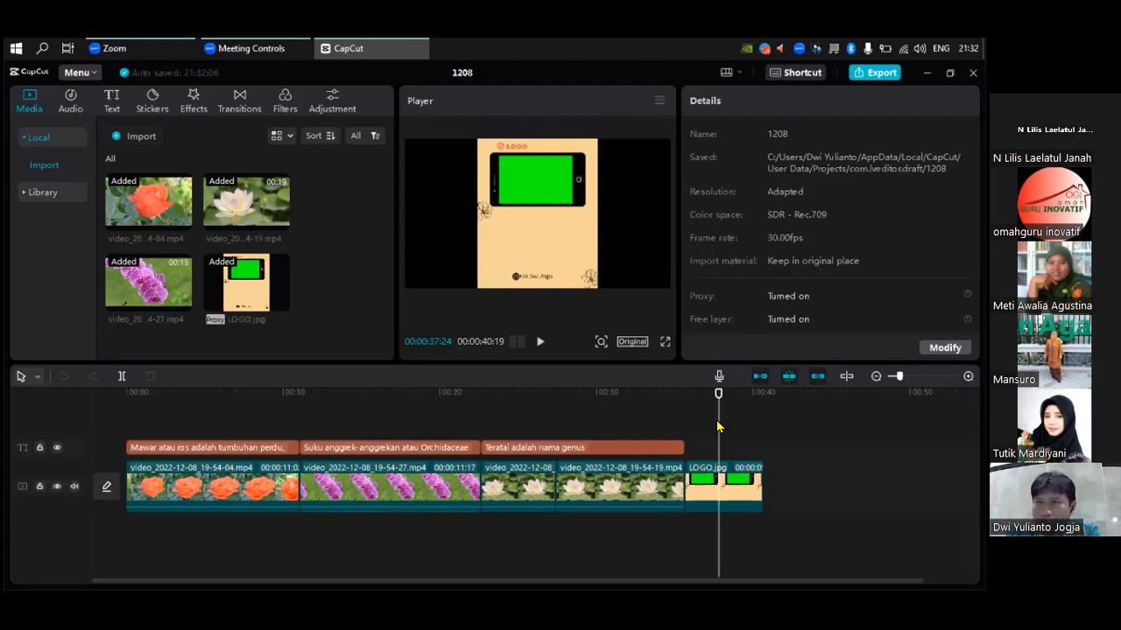
# - Browse the music categories and the sound effects in the audio library
pyautogui.click(70, 103)
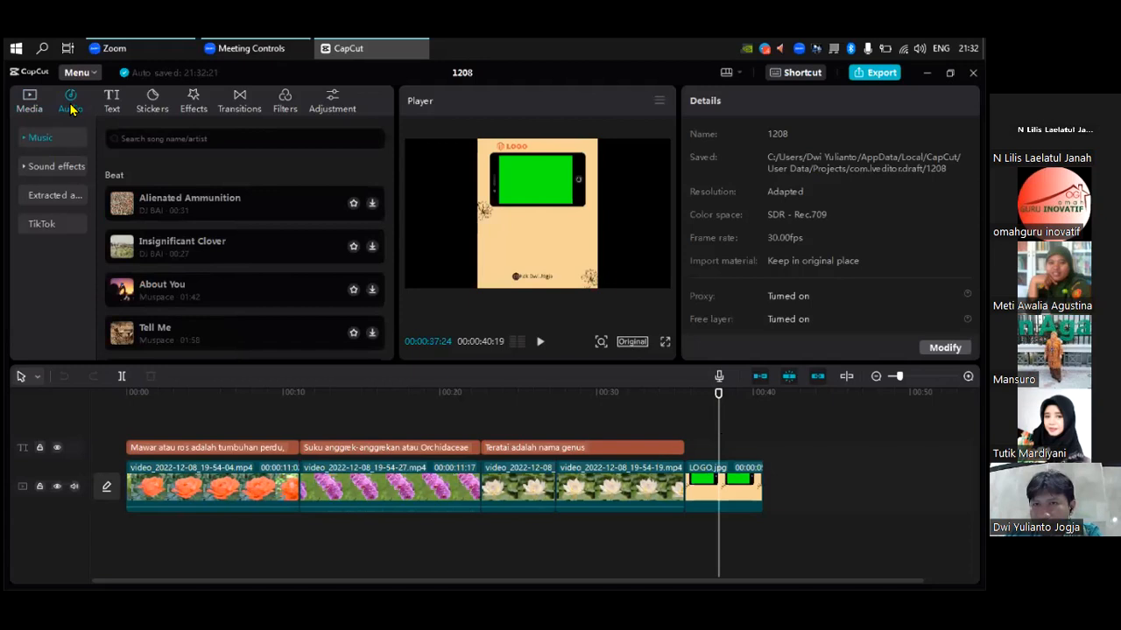
pyautogui.click(42, 140)
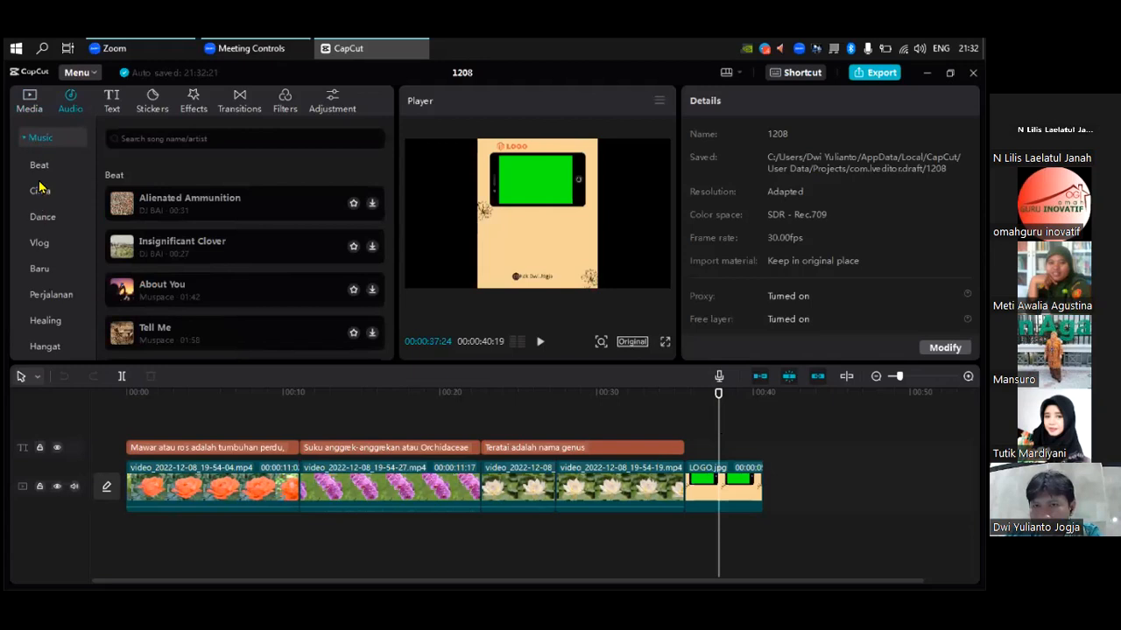
pyautogui.click(40, 189)
pyautogui.click(46, 168)
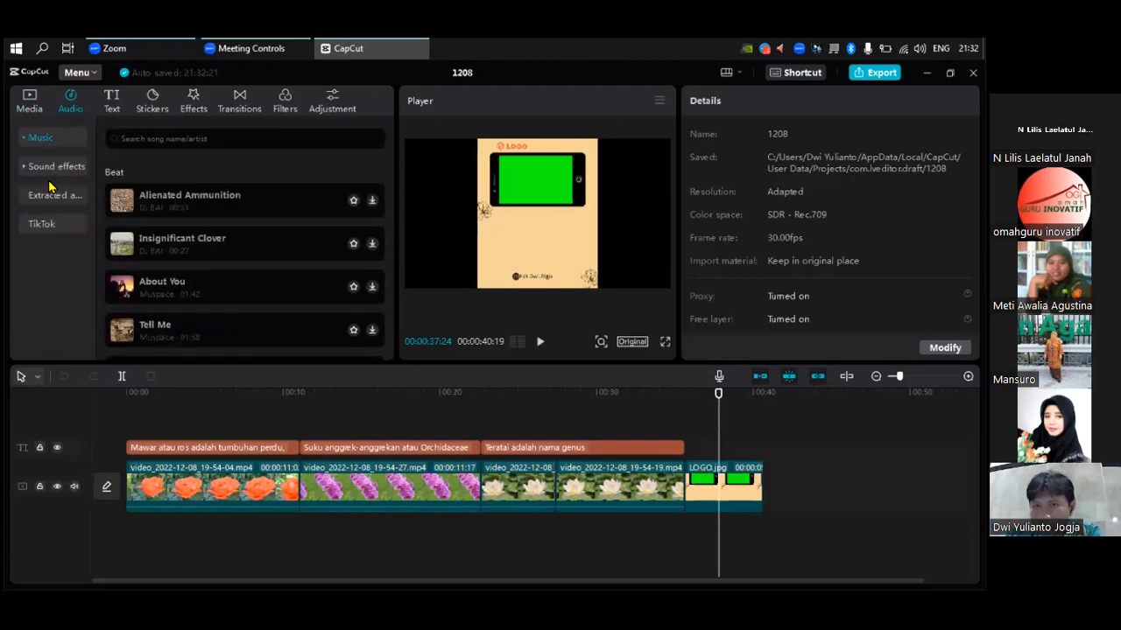
pyautogui.click(54, 166)
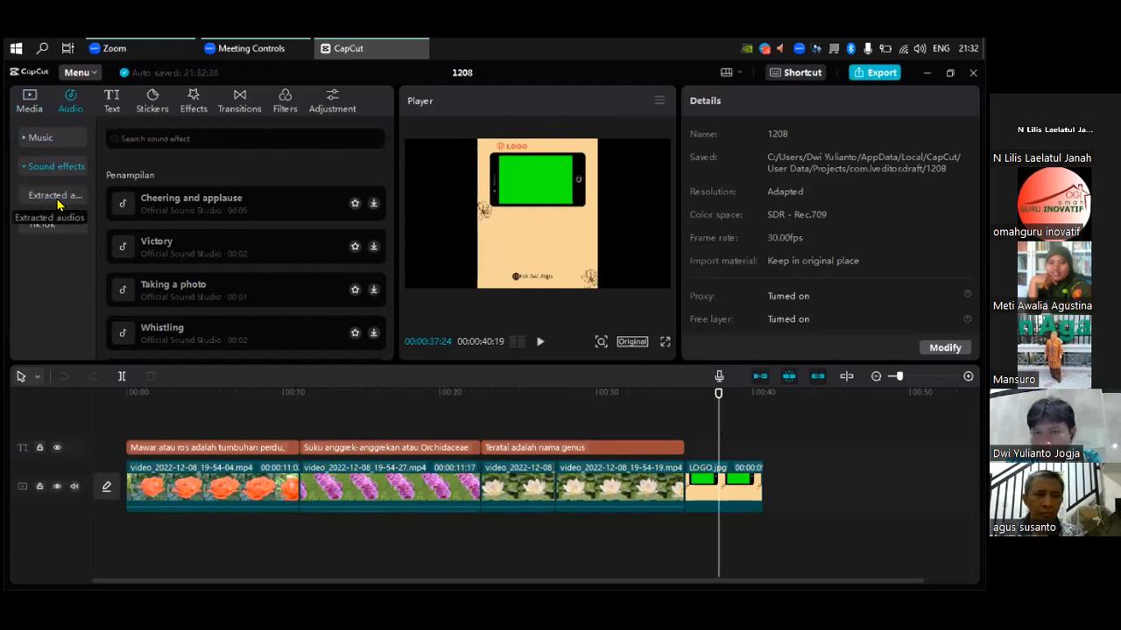
# - Start importing extracted audio and browse to the SnapTube Audio folder inside AUDIO on Local Disk (D:)
pyautogui.click(59, 203)
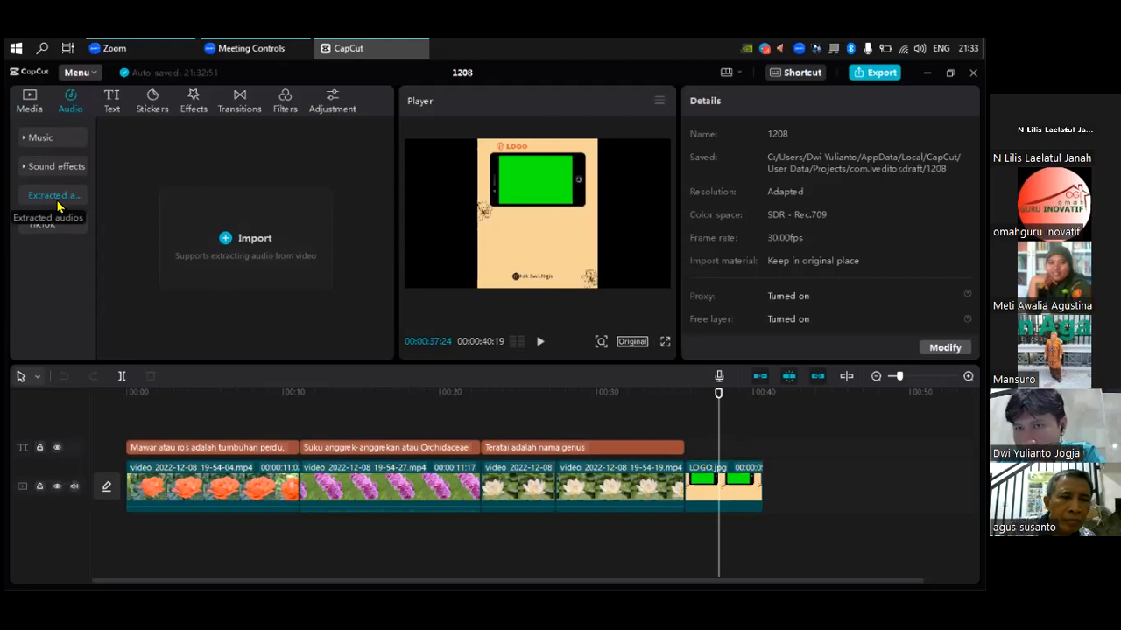
pyautogui.click(225, 240)
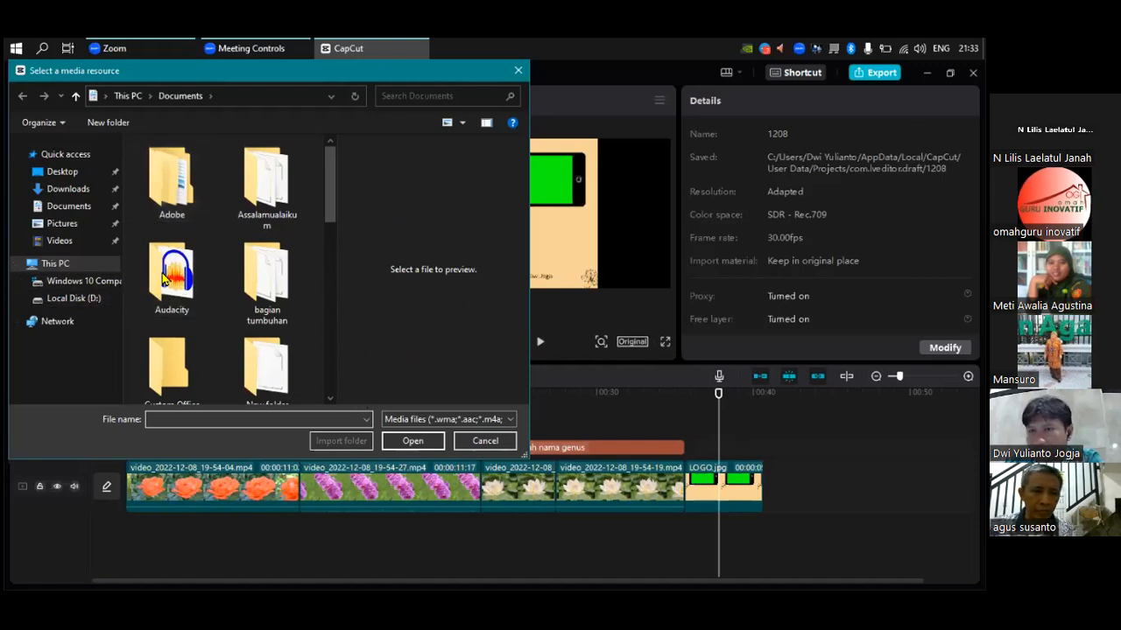
pyautogui.click(70, 301)
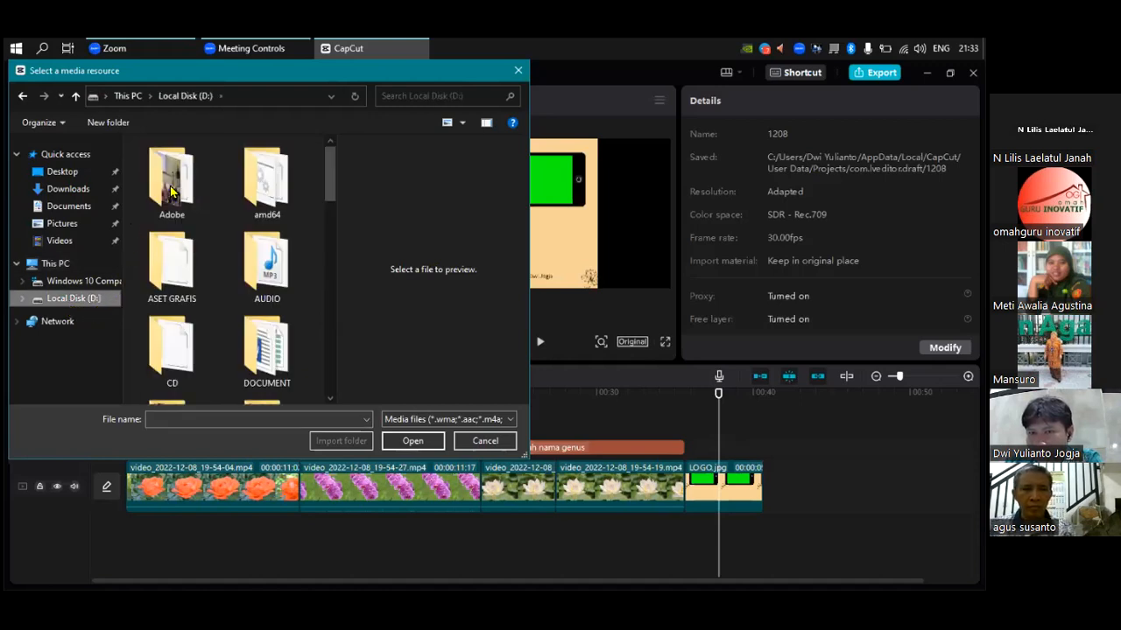
pyautogui.doubleClick(268, 249)
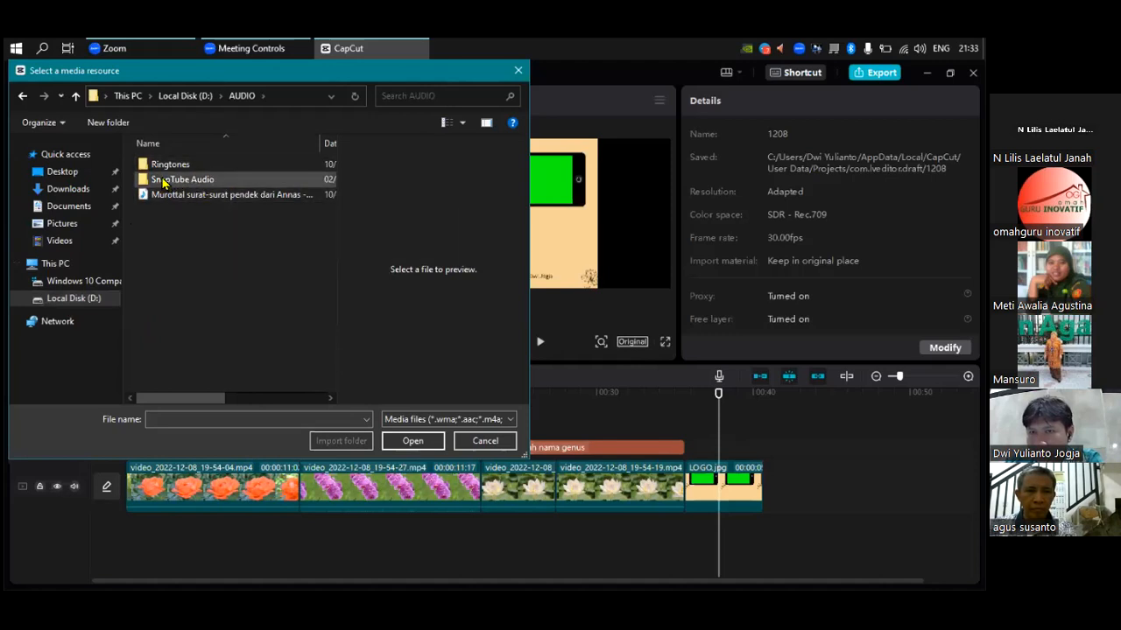
pyautogui.doubleClick(166, 179)
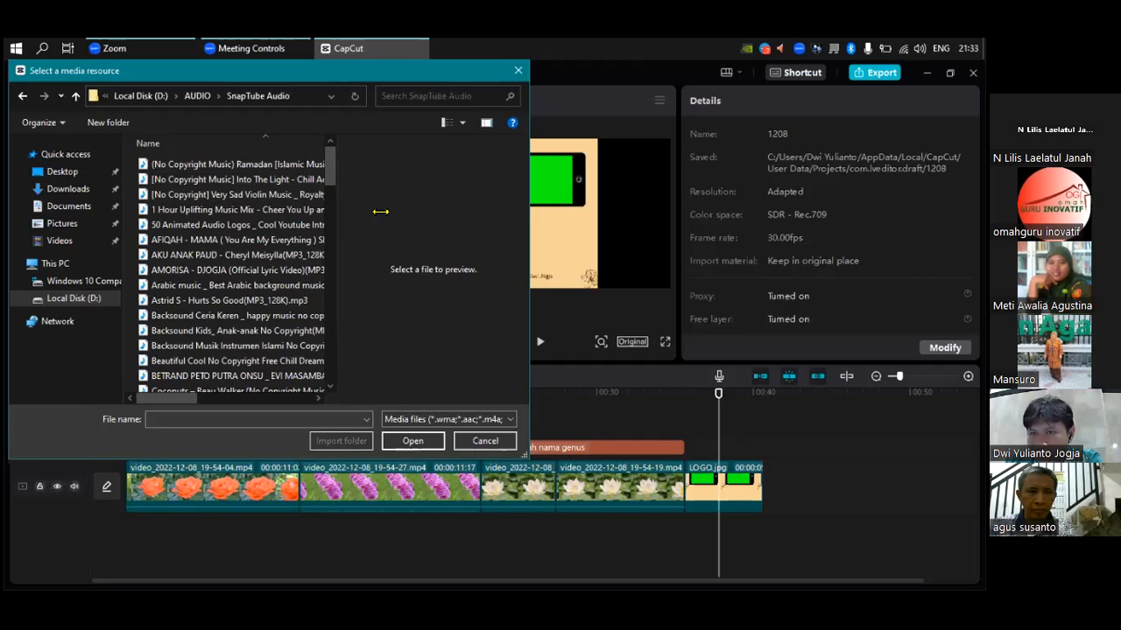
pyautogui.moveTo(342, 210); pyautogui.dragTo(376, 210)
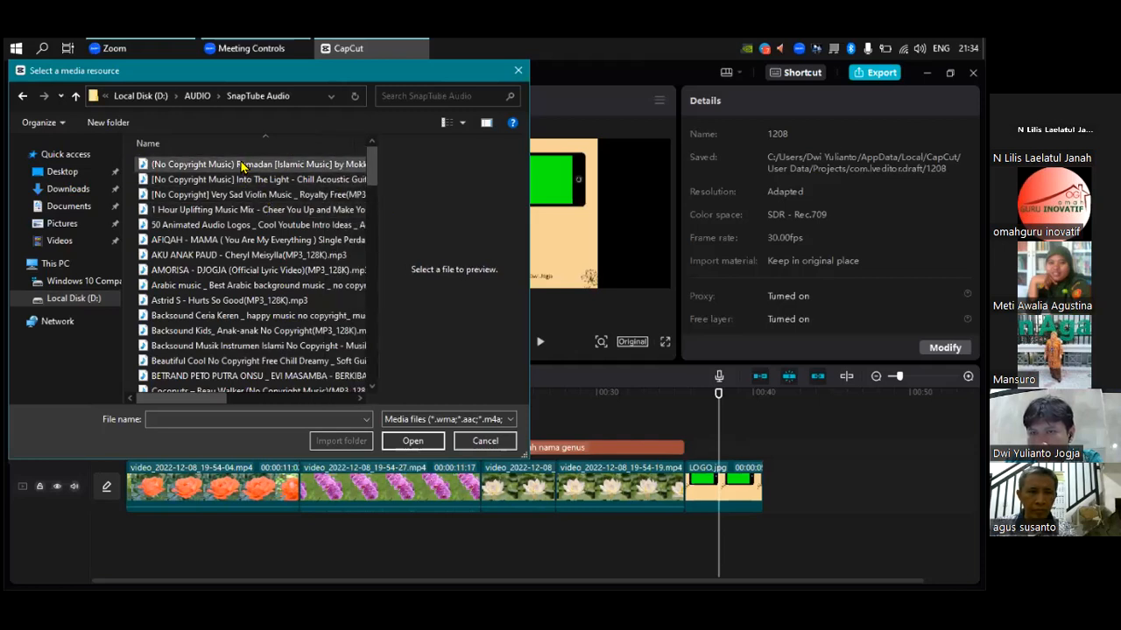
# - Look through the music files and import "Ikson - Anywhere (Vlog No Copyright Music)" into the extracted audios
pyautogui.click(242, 180)
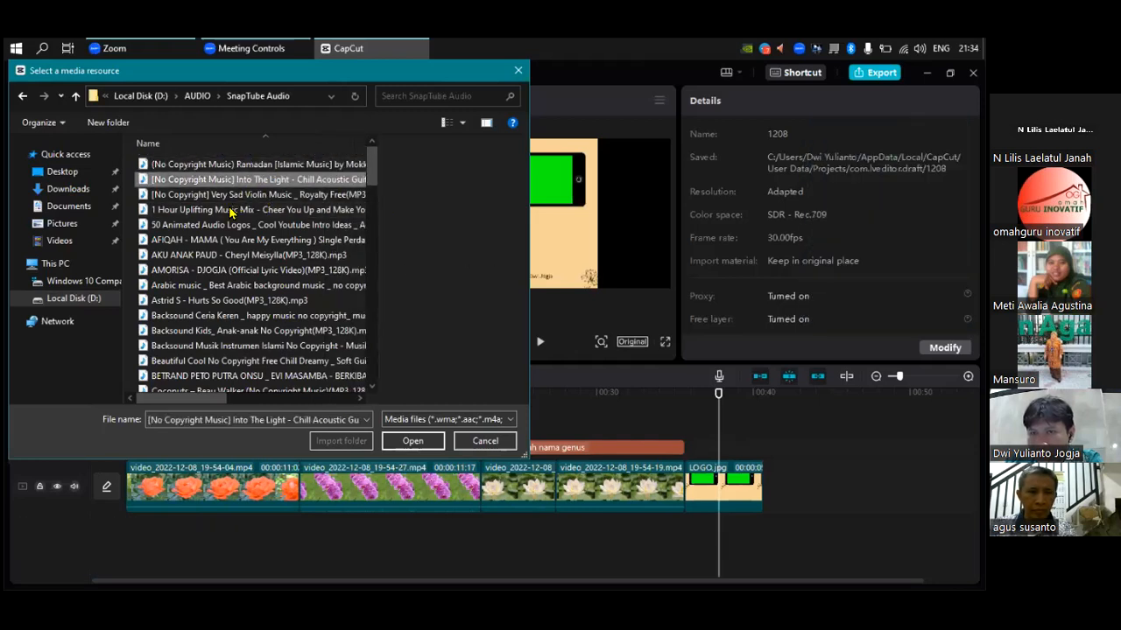
pyautogui.click(231, 196)
pyautogui.click(224, 211)
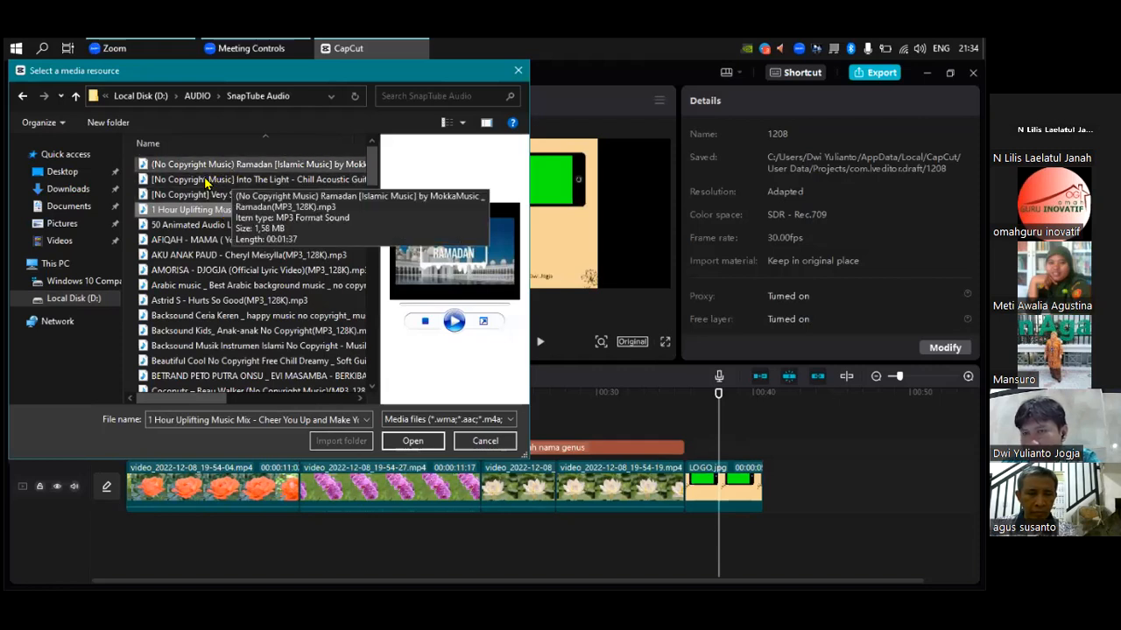
pyautogui.click(202, 239)
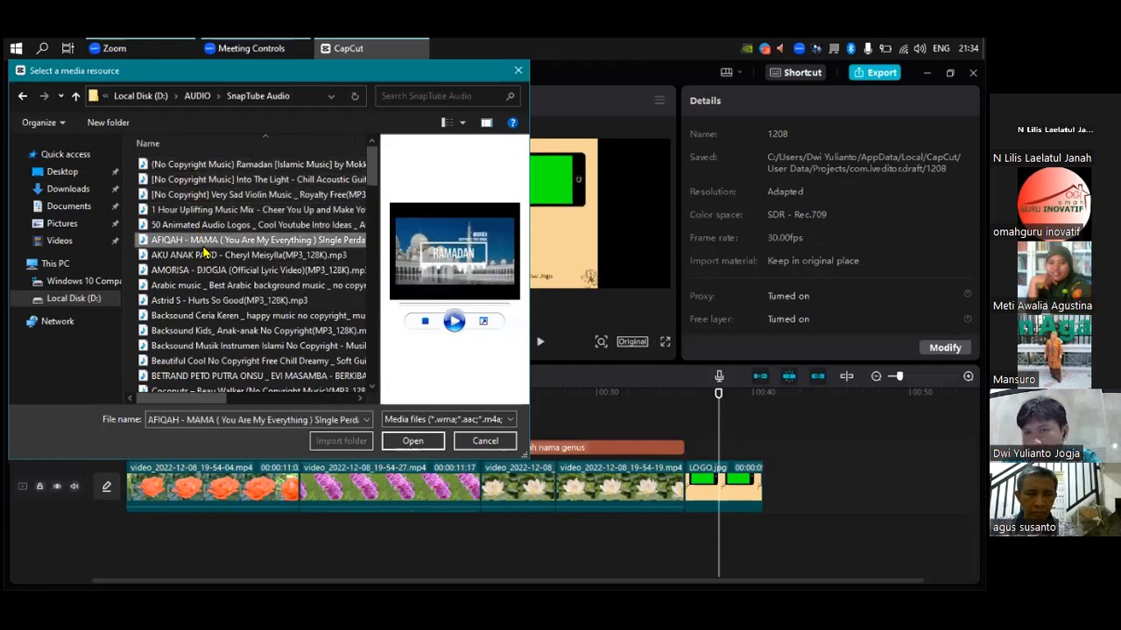
pyautogui.scroll(-3, 203, 253)
pyautogui.scroll(-3, 203, 251)
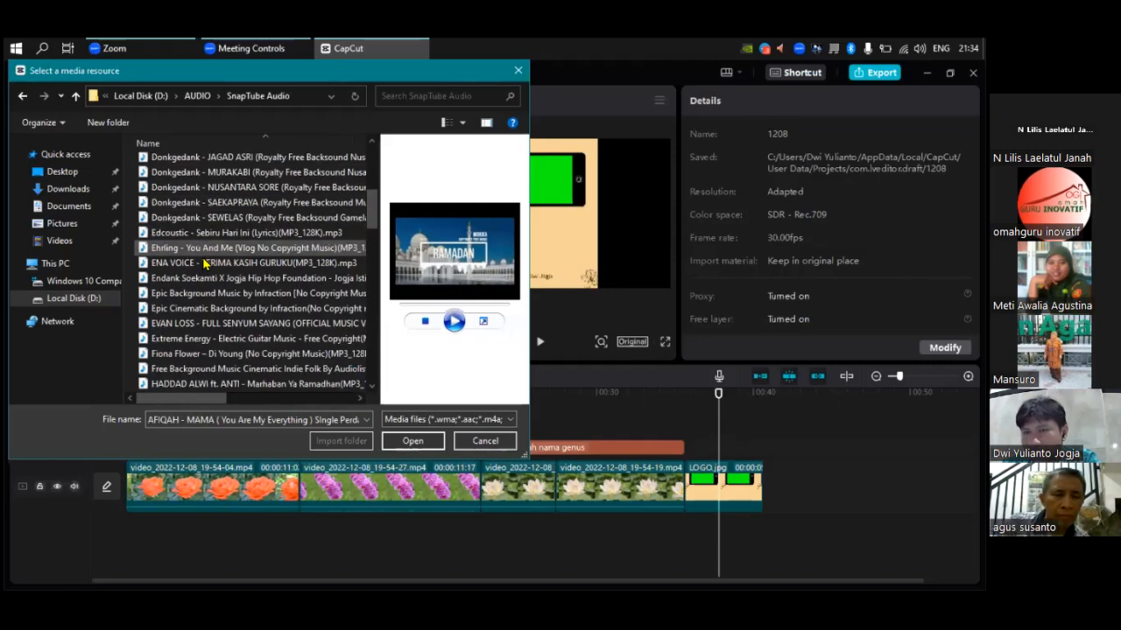
pyautogui.scroll(-5, 206, 298)
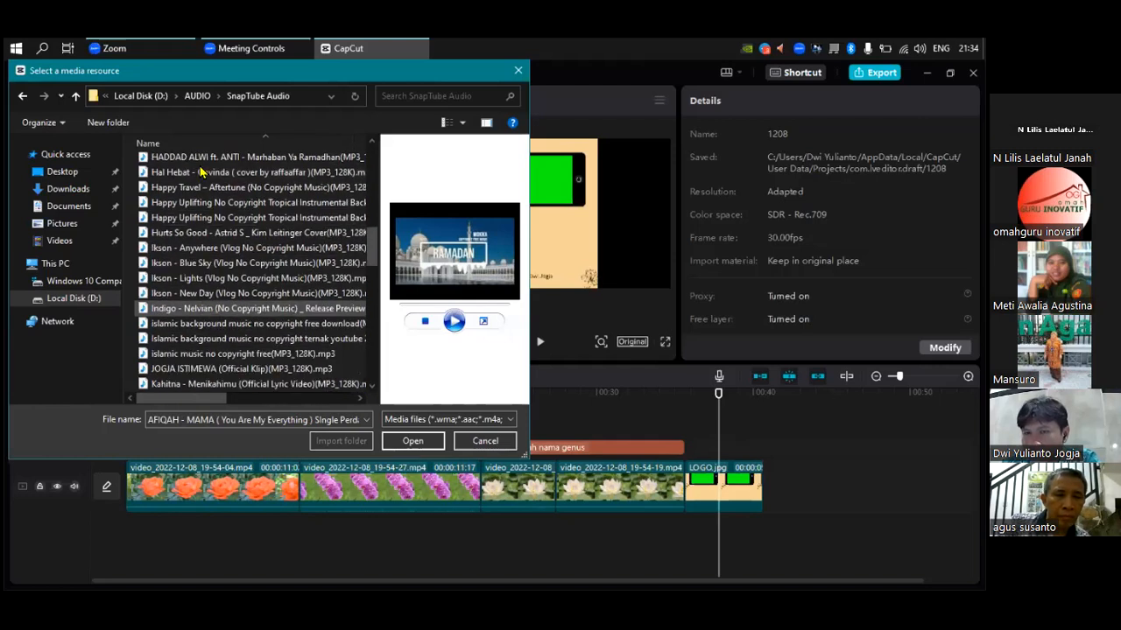
pyautogui.click(203, 248)
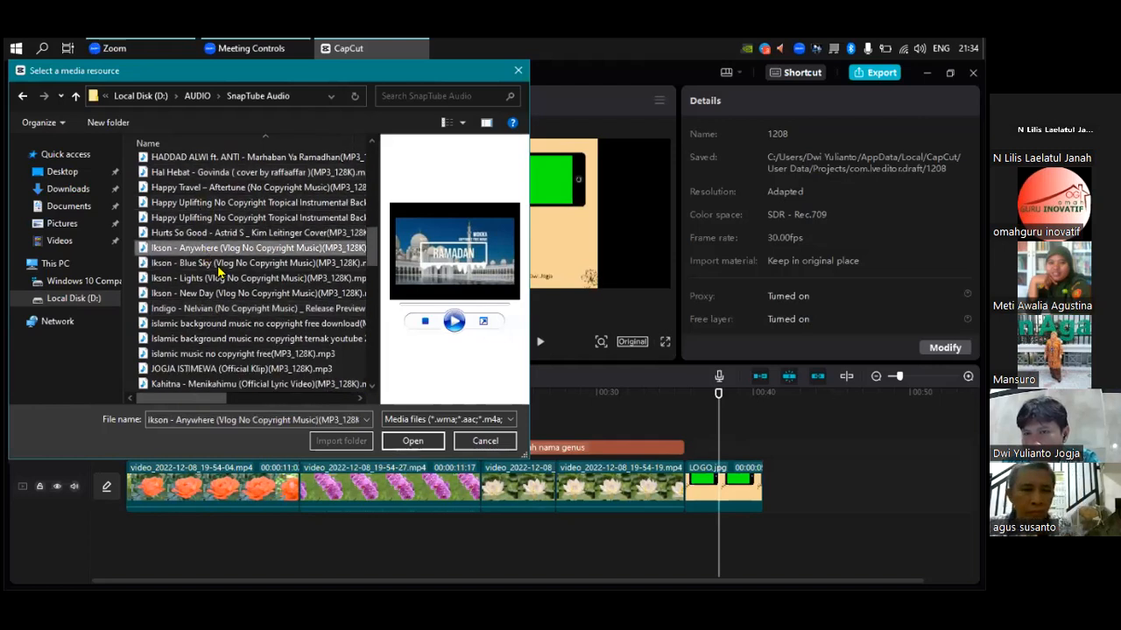
pyautogui.click(407, 441)
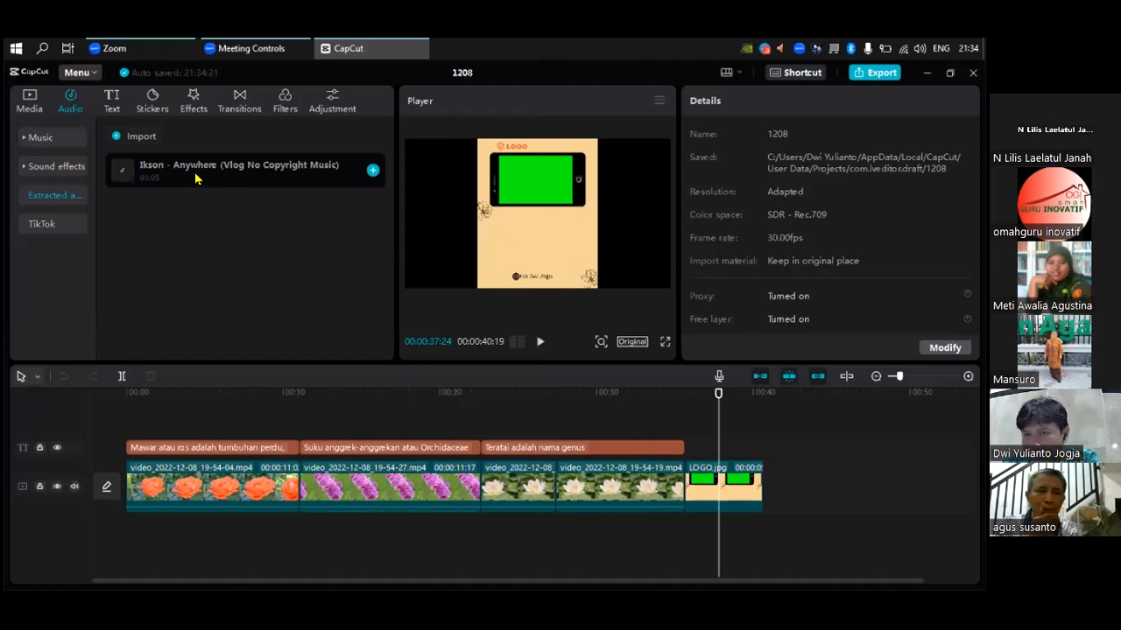
# - Place the Ikson - Anywhere track below the video clips from the start of the timeline and play back the opening
pyautogui.moveTo(197, 183); pyautogui.dragTo(138, 523)
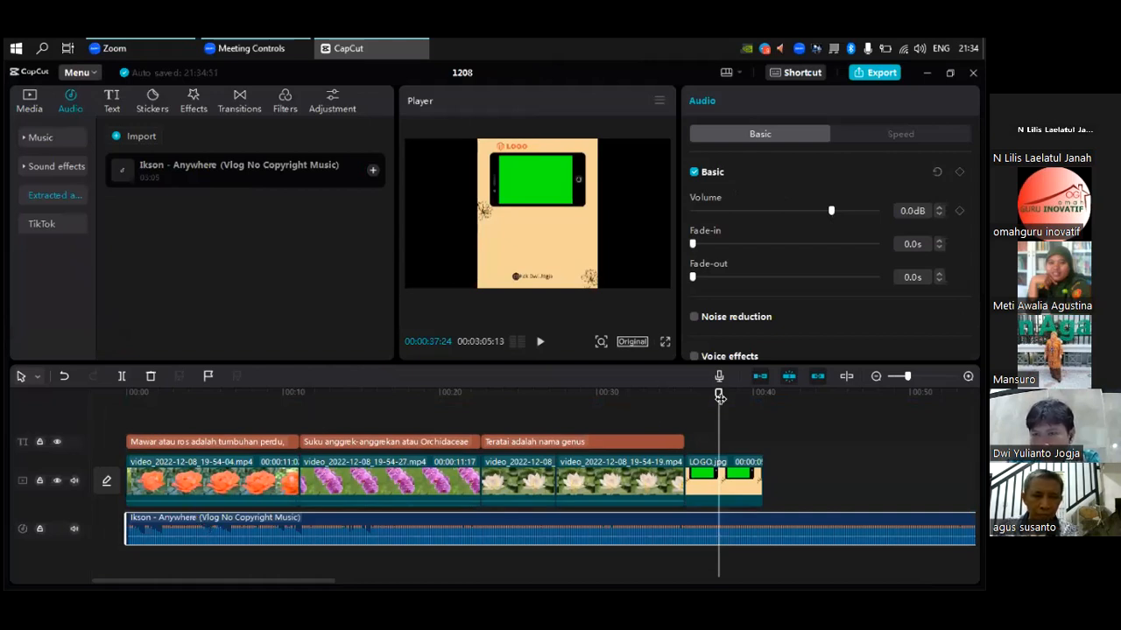
pyautogui.moveTo(719, 397); pyautogui.dragTo(127, 425)
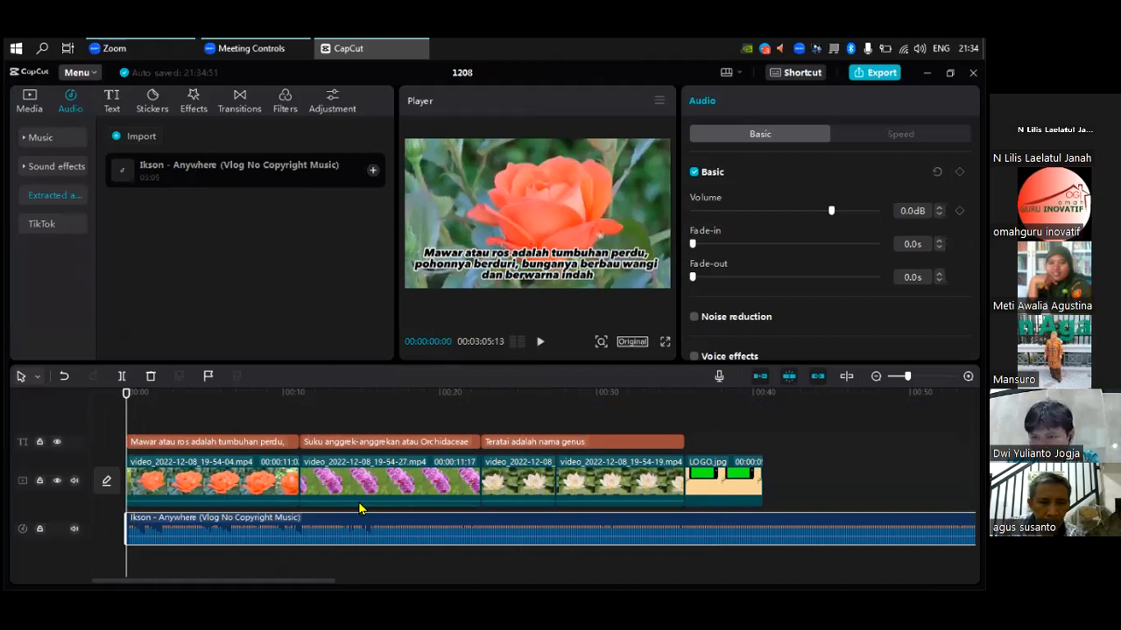
pyautogui.click(539, 343)
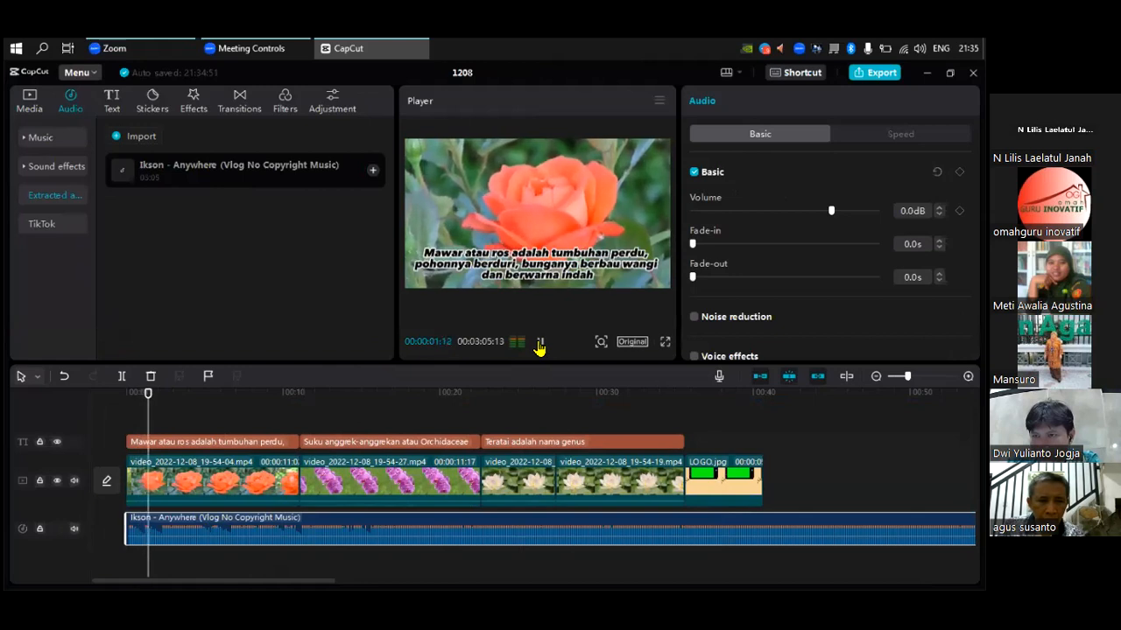
pyautogui.click(540, 344)
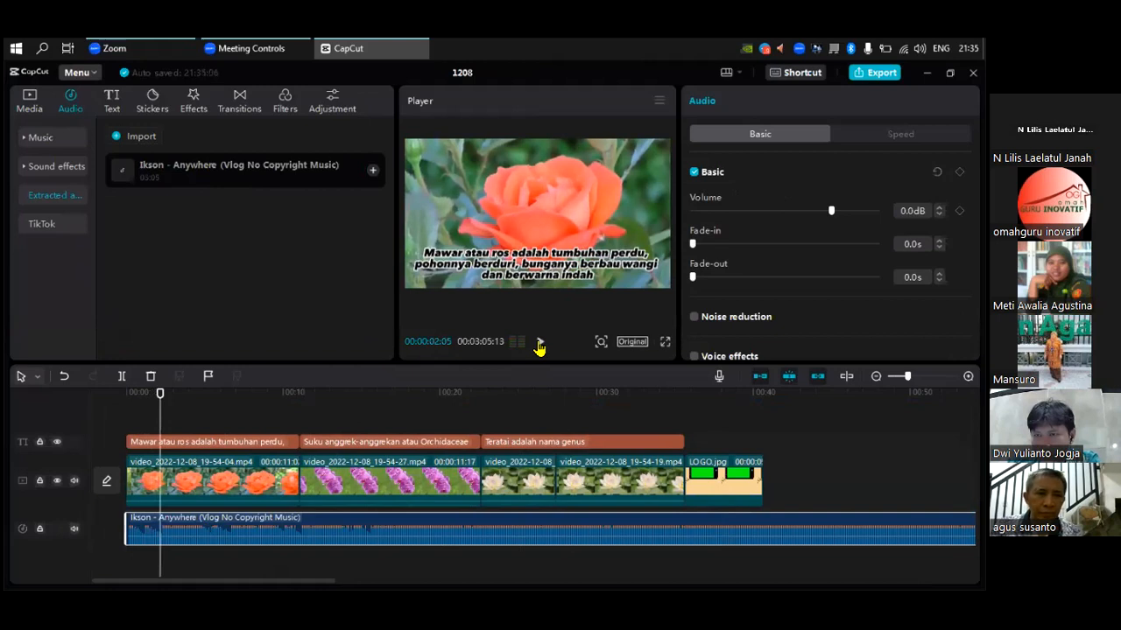
pyautogui.click(540, 344)
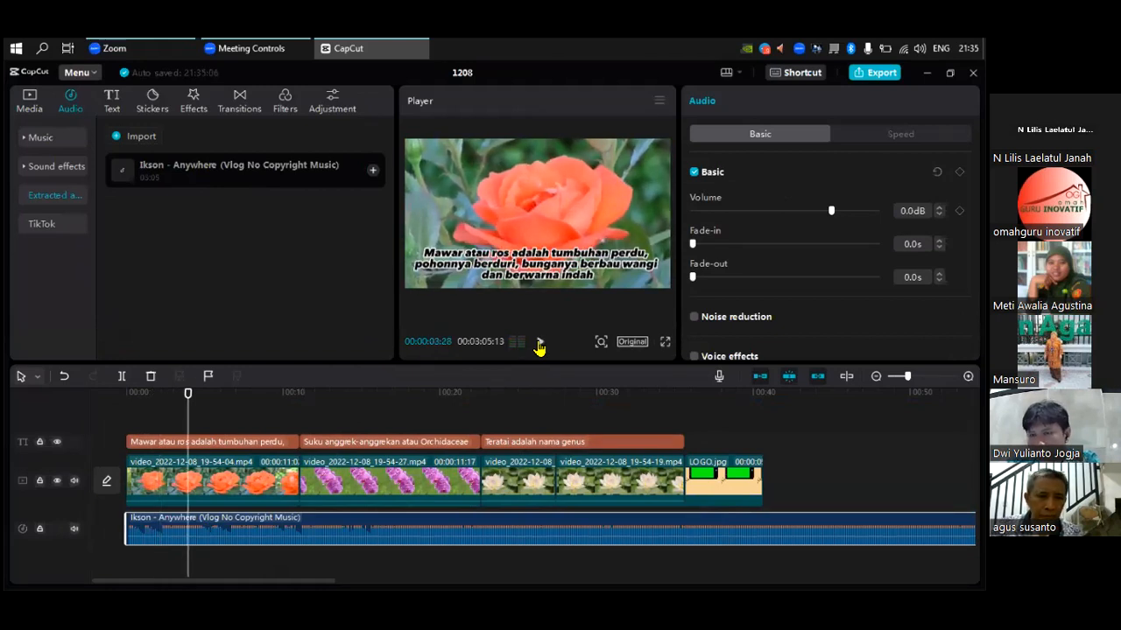
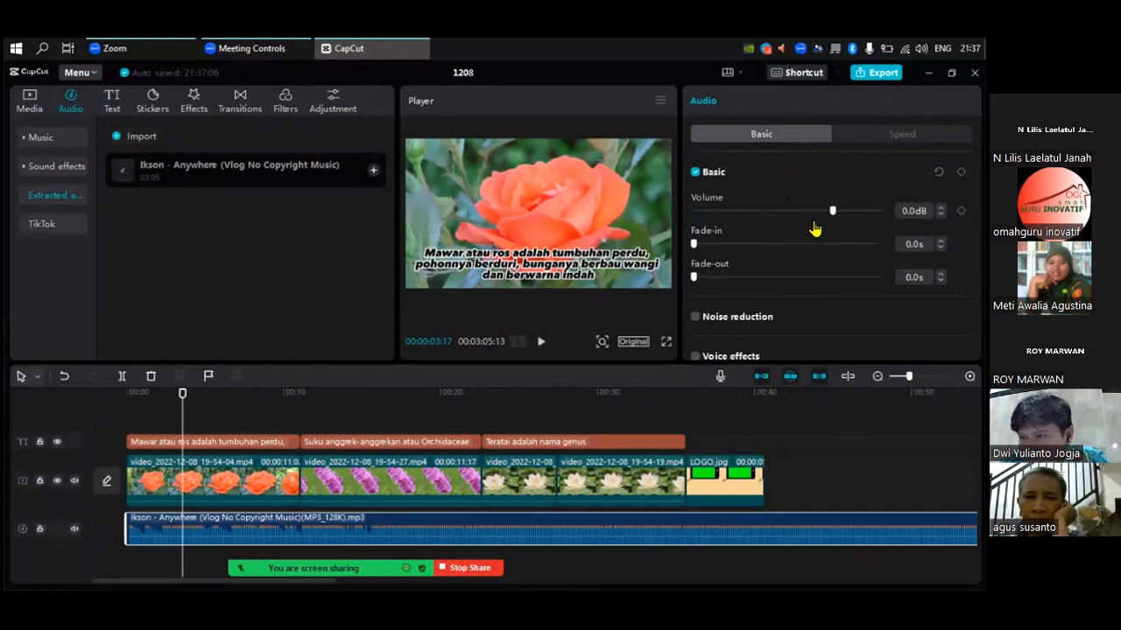
# - Lower the background music's volume to -14.2 dB and preview the video from the start
pyautogui.click(826, 470)
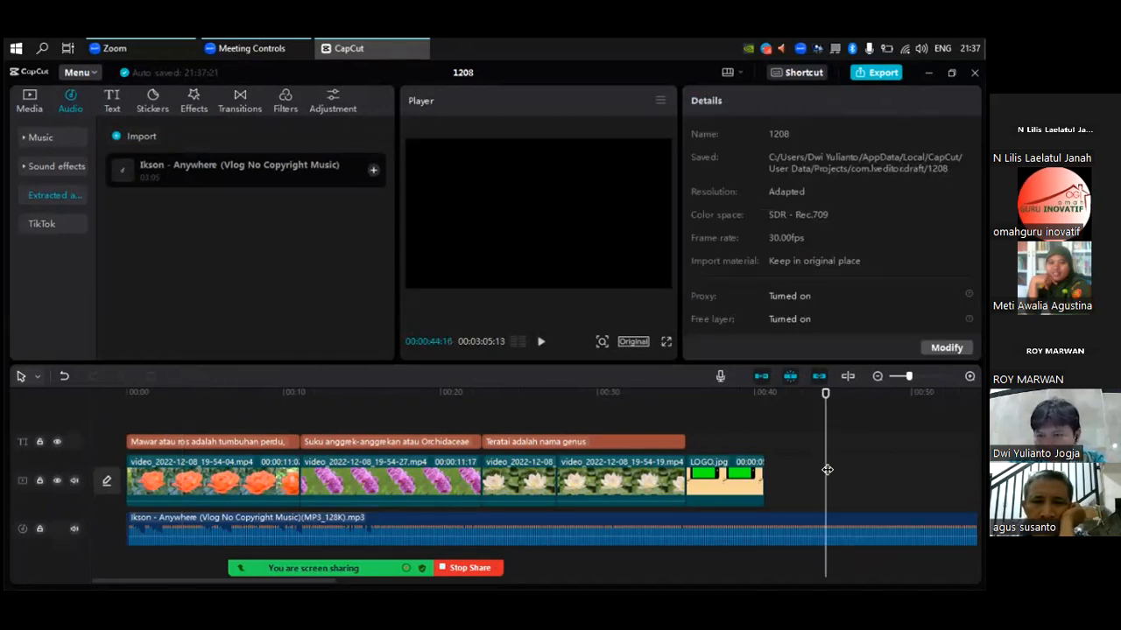
pyautogui.click(535, 523)
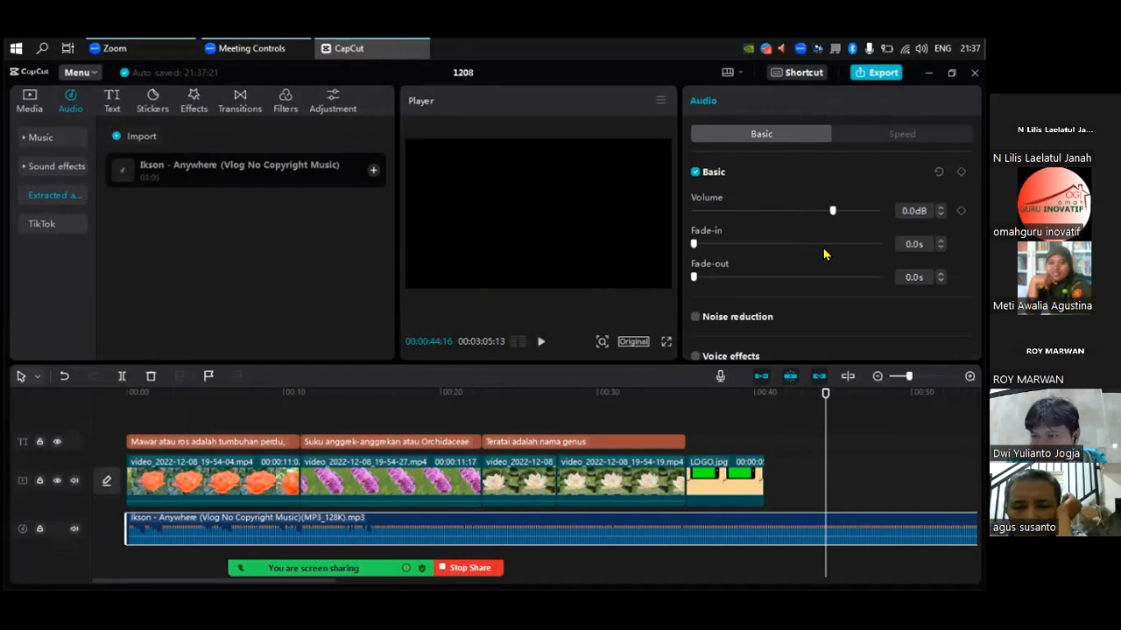
pyautogui.click(798, 213)
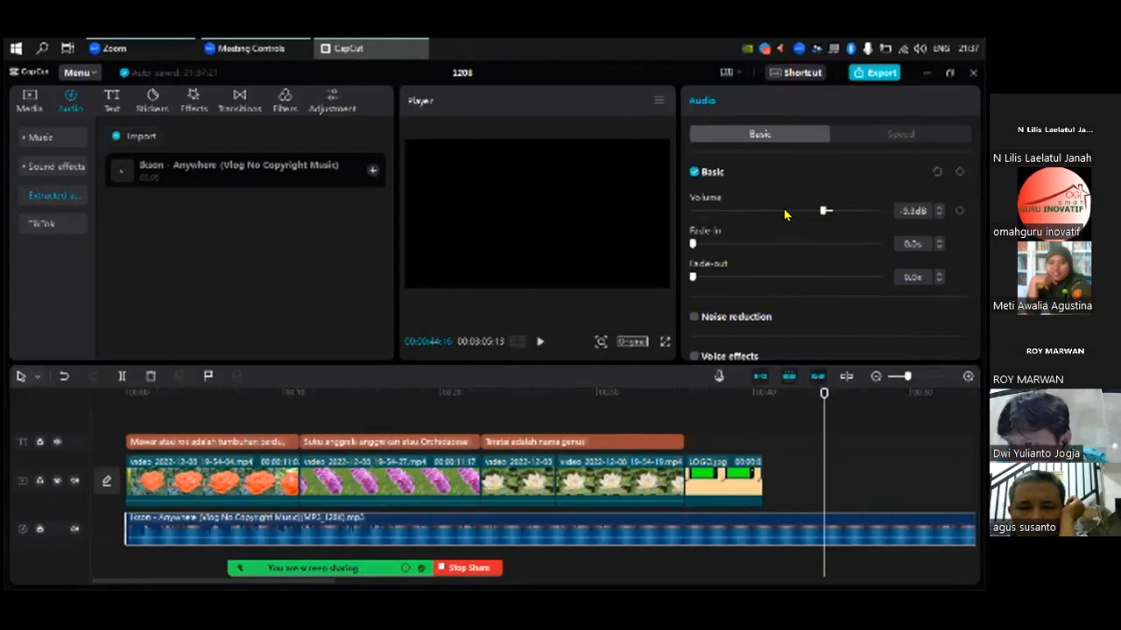
pyautogui.moveTo(795, 211)
pyautogui.mouseDown()
pyautogui.moveTo(777, 211)
pyautogui.moveTo(805, 210)
pyautogui.moveTo(797, 213)
pyautogui.mouseUp()
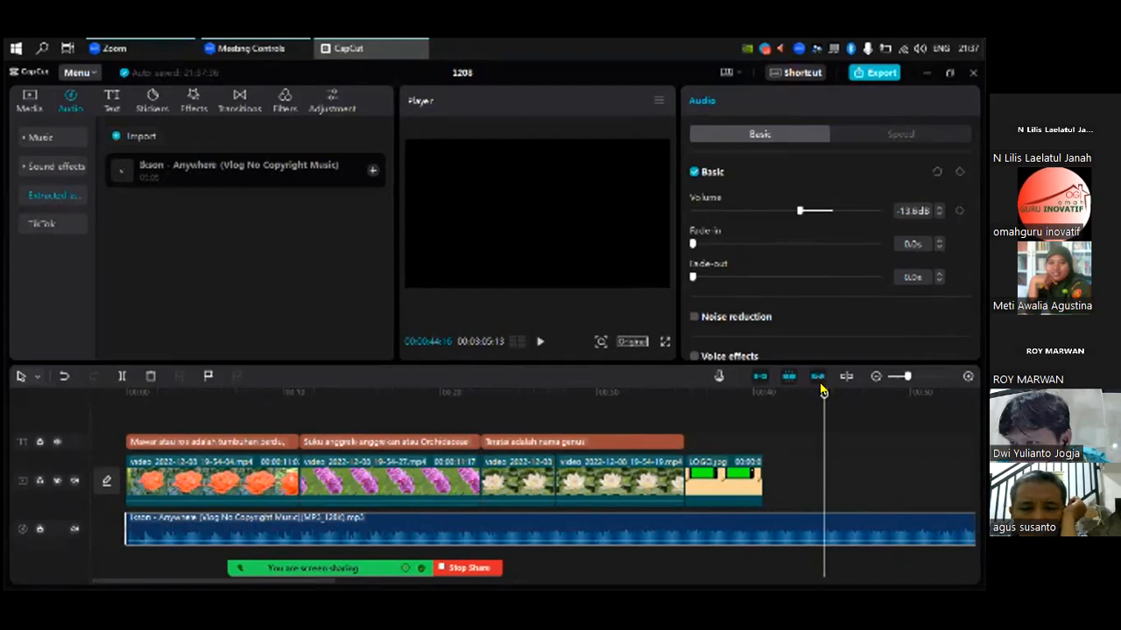
pyautogui.click(777, 396)
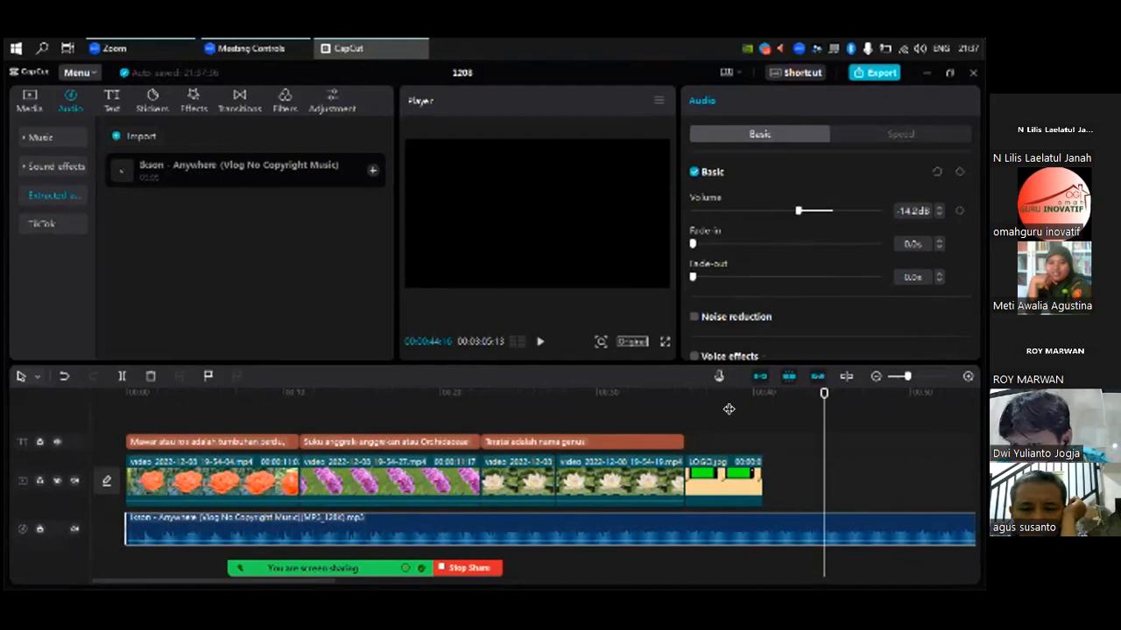
pyautogui.moveTo(227, 445); pyautogui.dragTo(135, 443)
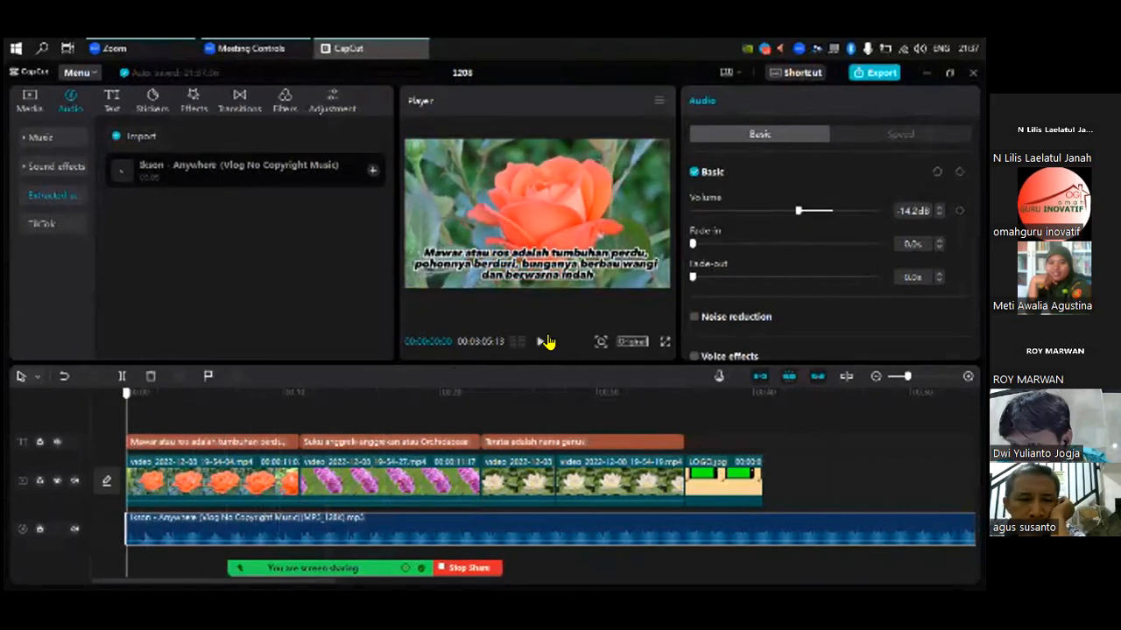
pyautogui.press('space')
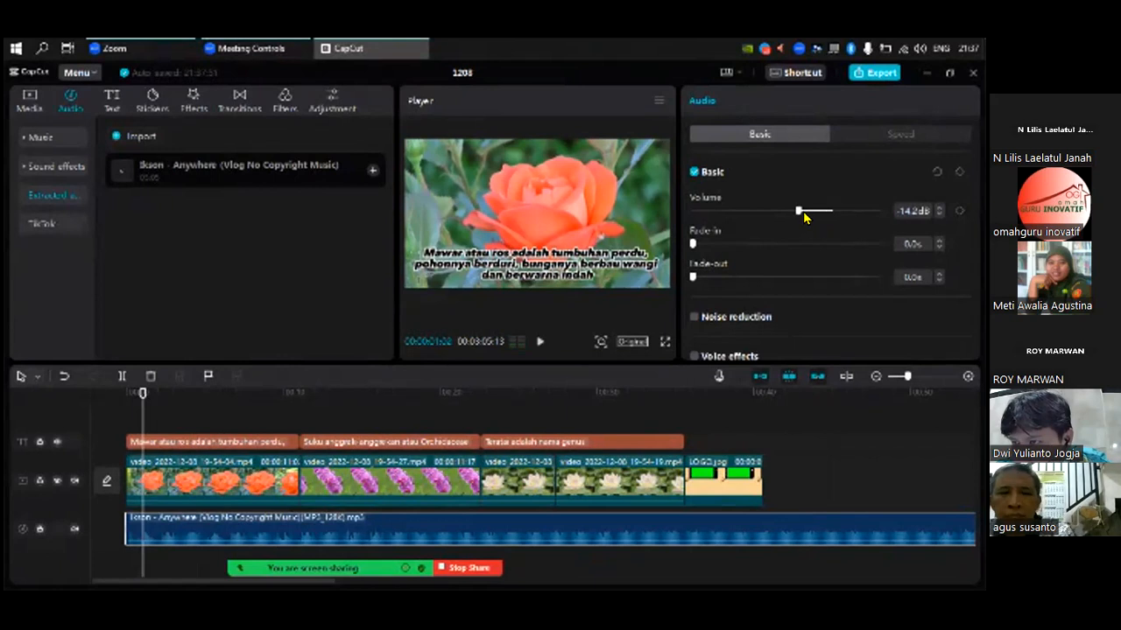
# - Set the background music's volume to -23.9 dB and preview it over the rose clip
pyautogui.click(776, 215)
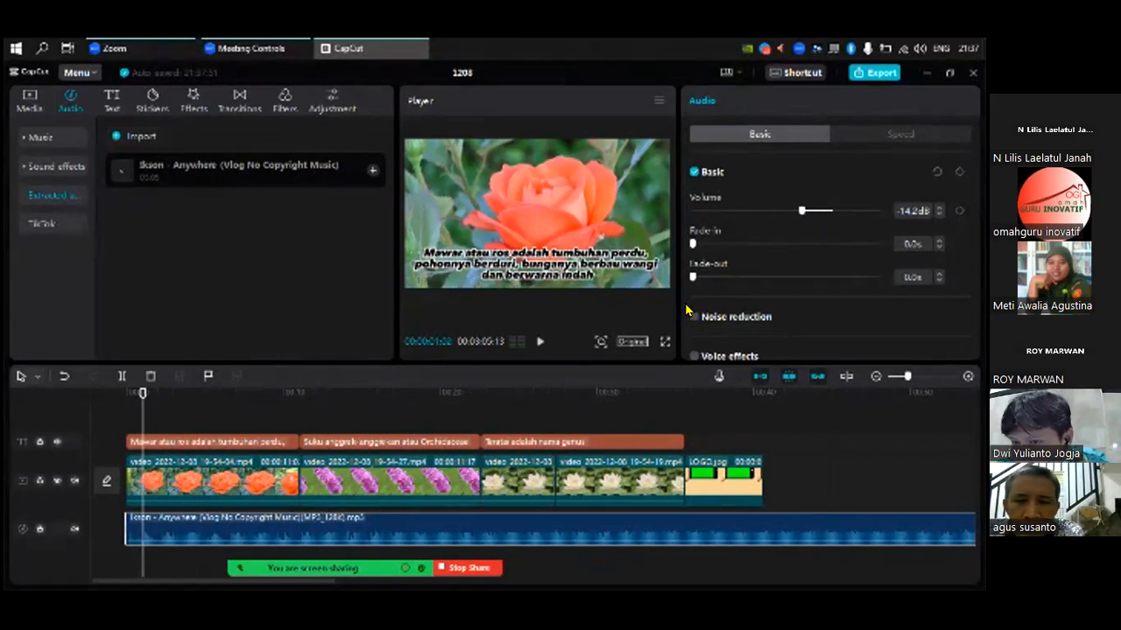
pyautogui.click(539, 342)
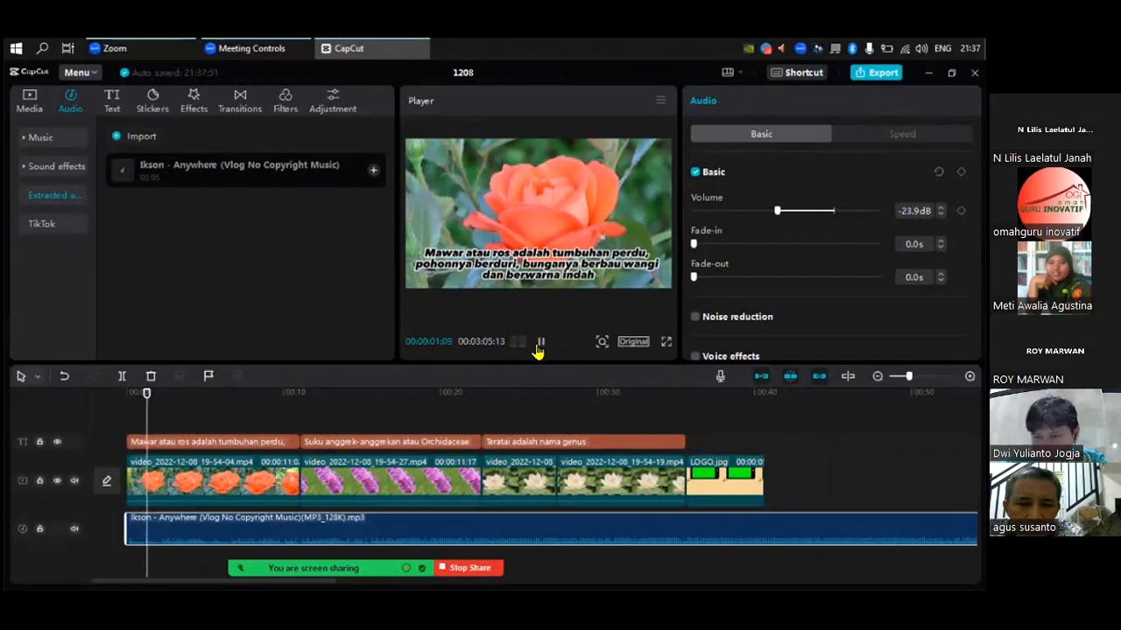
pyautogui.click(540, 344)
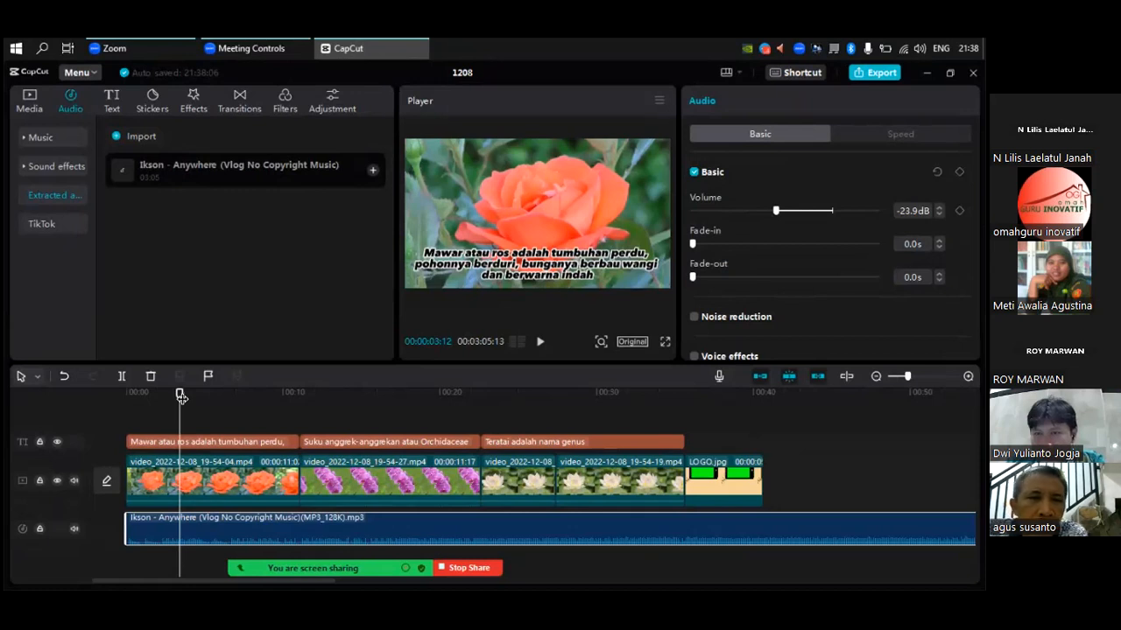
pyautogui.moveTo(181, 398); pyautogui.dragTo(182, 398)
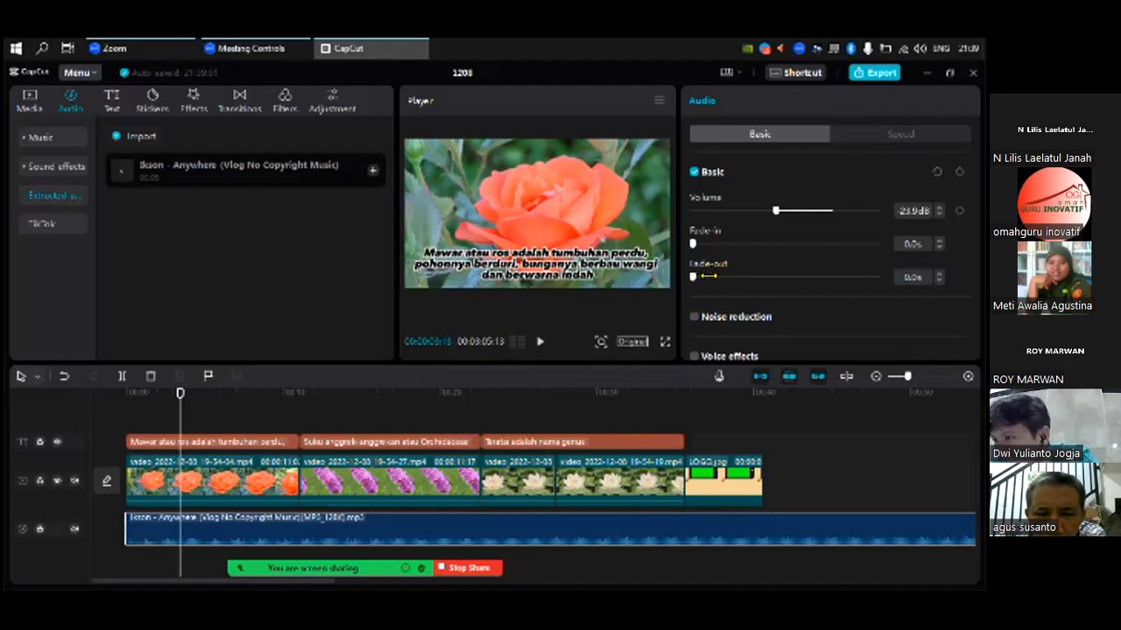
# - Set the background music's fade-out to 2.0 s
pyautogui.moveTo(694, 276); pyautogui.dragTo(707, 276)
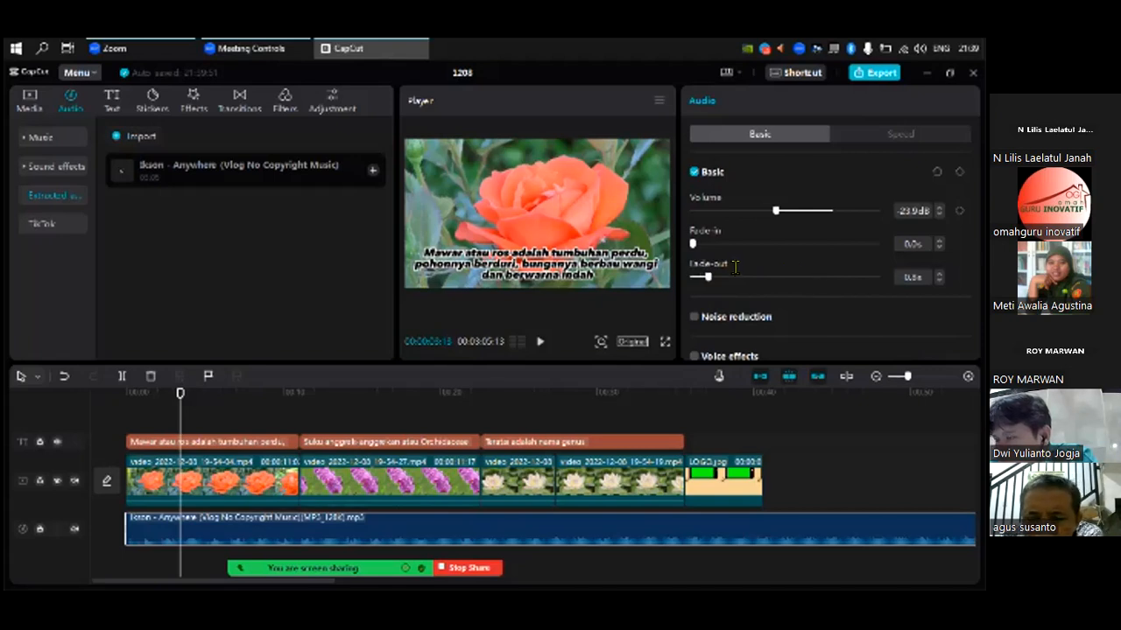
pyautogui.moveTo(708, 277); pyautogui.dragTo(711, 277)
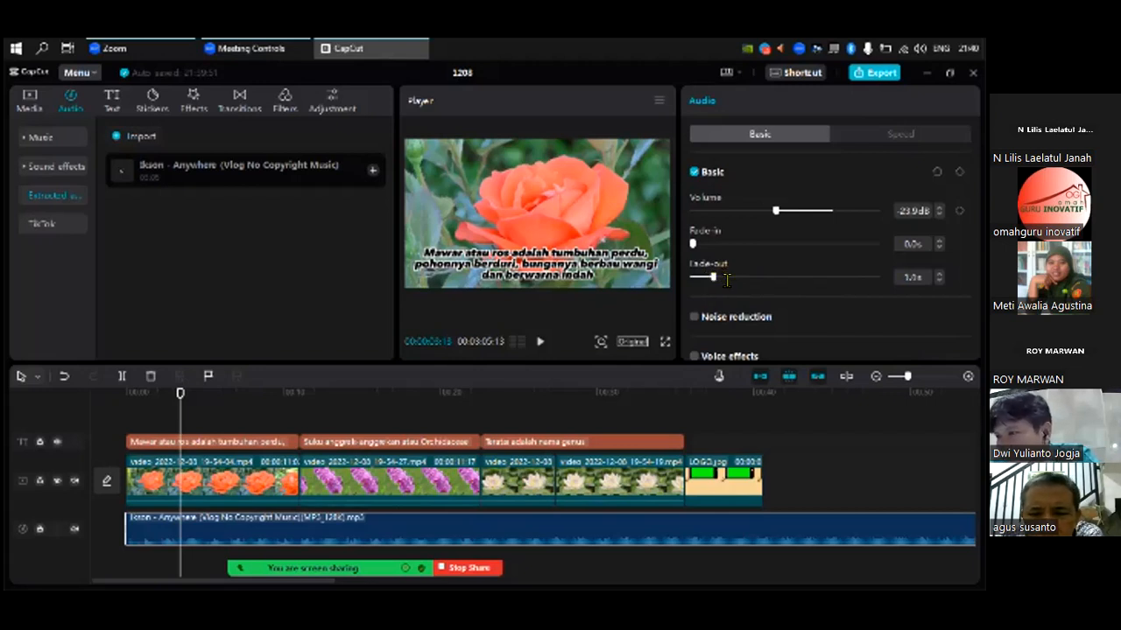
pyautogui.click(728, 278)
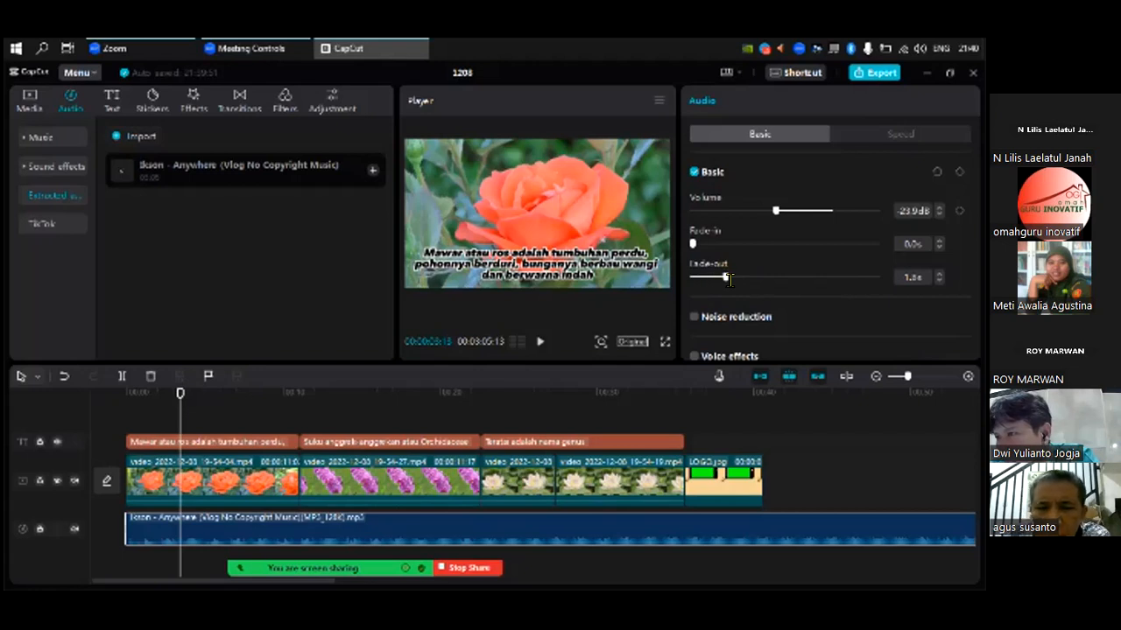
pyautogui.moveTo(727, 278); pyautogui.dragTo(730, 278)
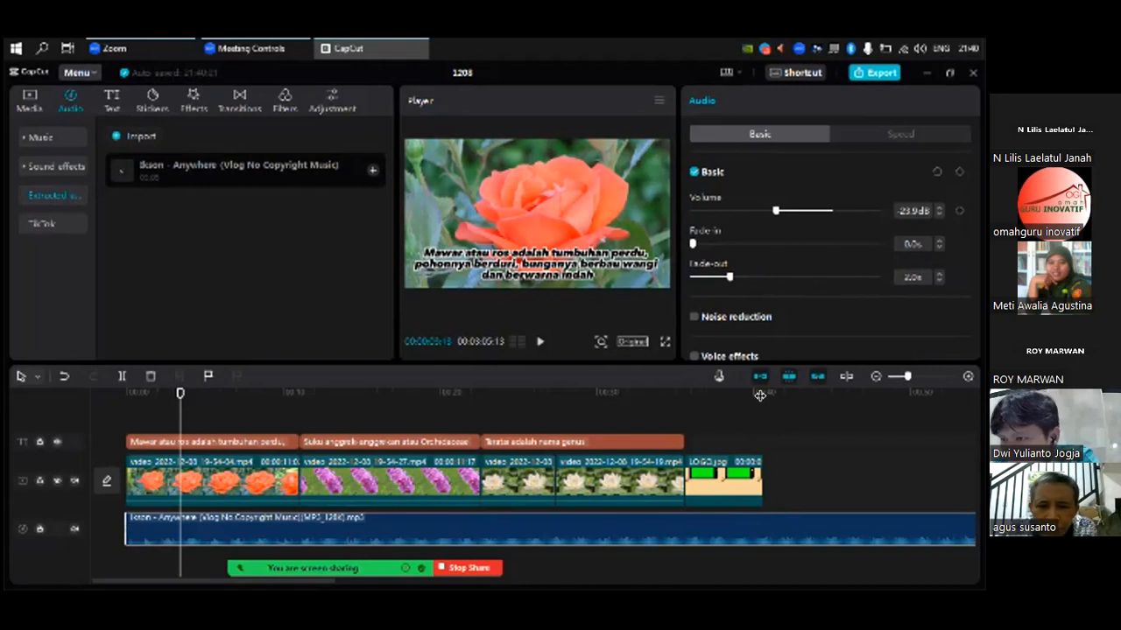
# - Delete the LOGO.jpg clip after the lotus clips and trim the background music to end with the last video clip
pyautogui.click(760, 395)
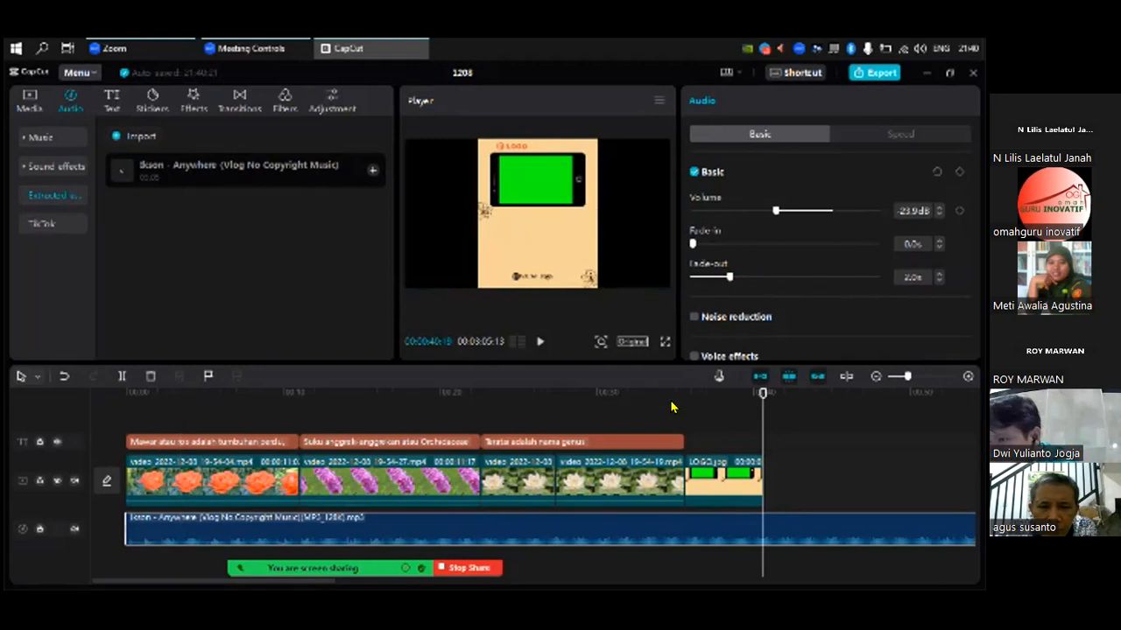
pyautogui.press('Delete')
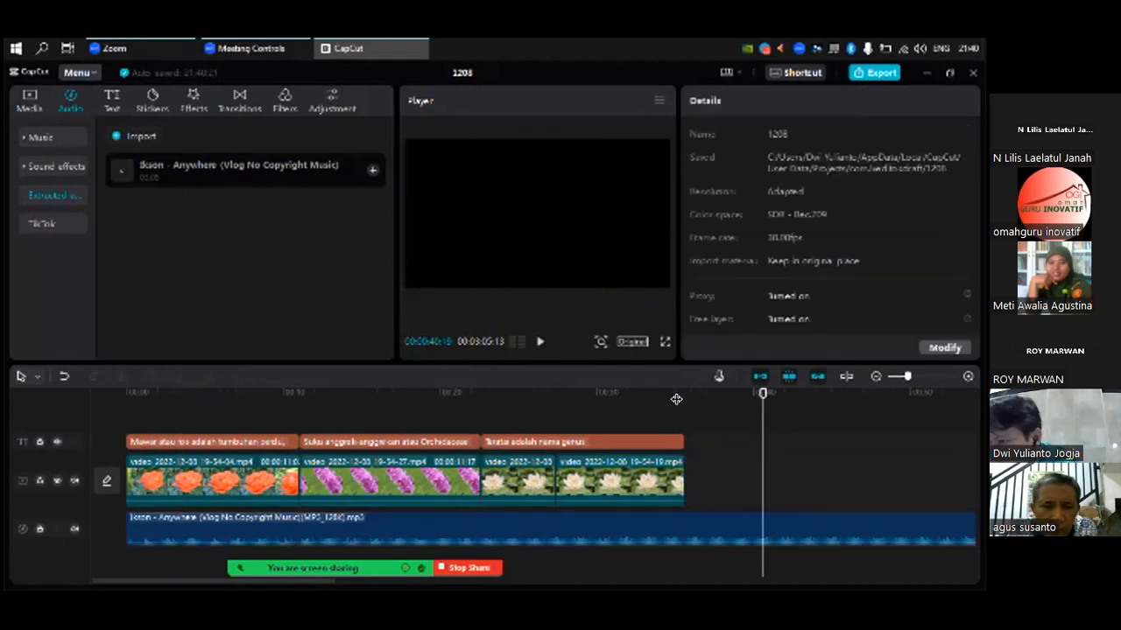
pyautogui.click(677, 395)
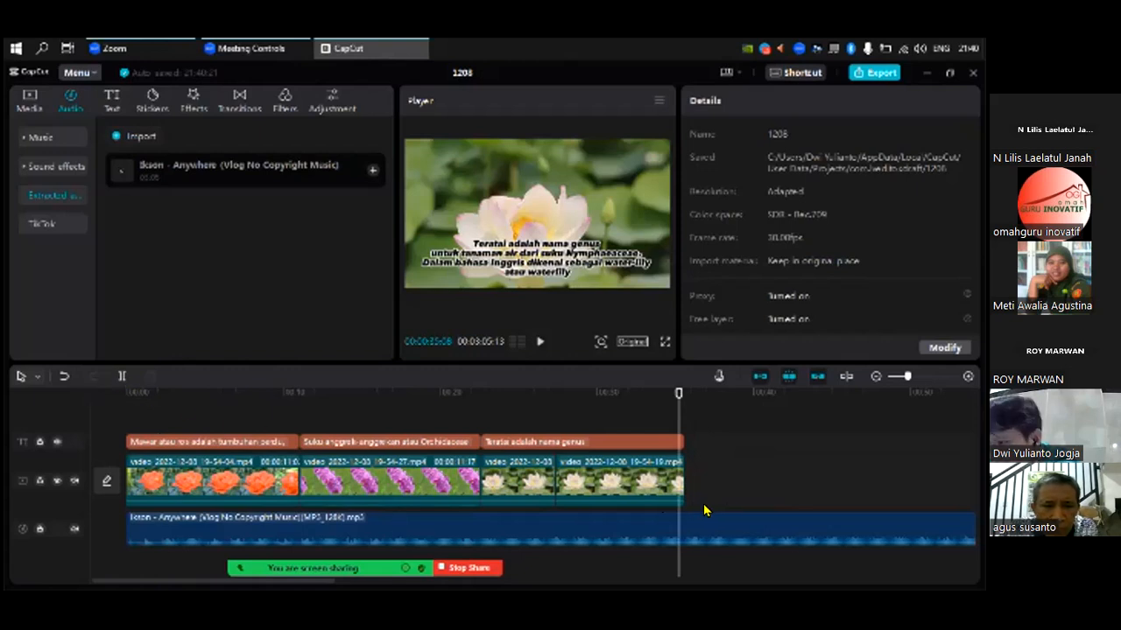
pyautogui.click(750, 520)
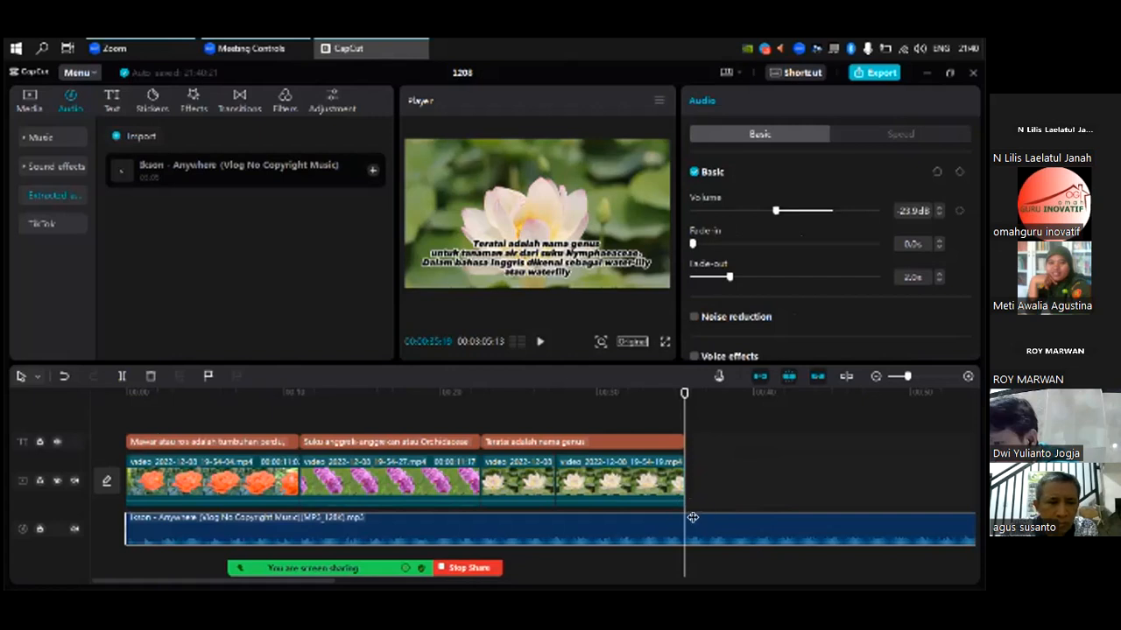
pyautogui.press('w')
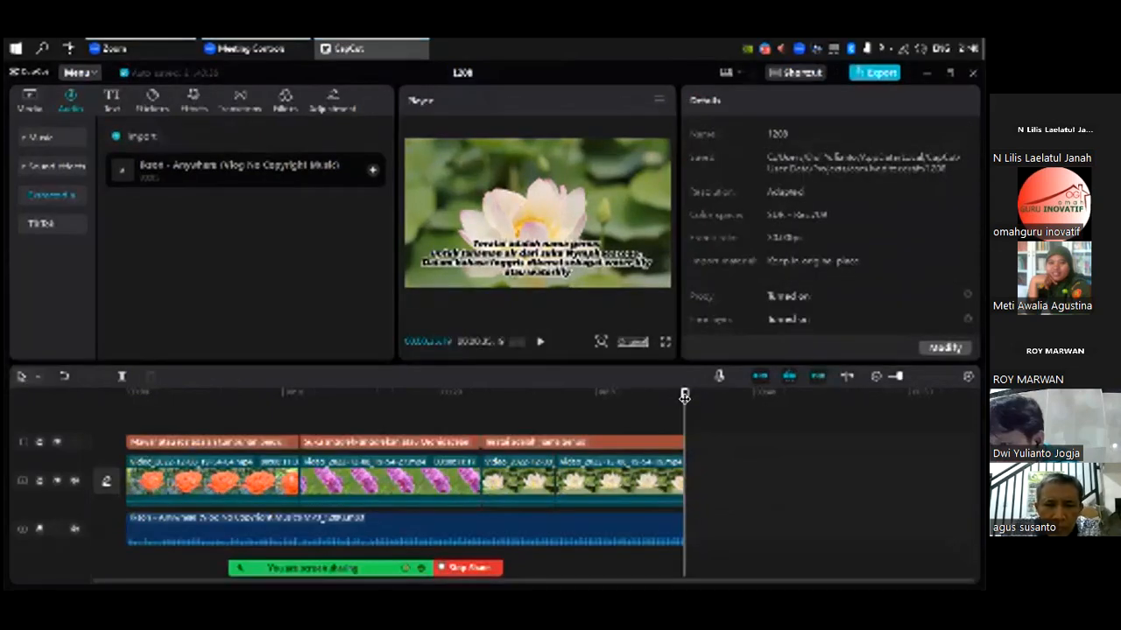
# - Set the trimmed background music's fade-out to 2.0 s and play back the lotus ending in full screen
pyautogui.click(680, 398)
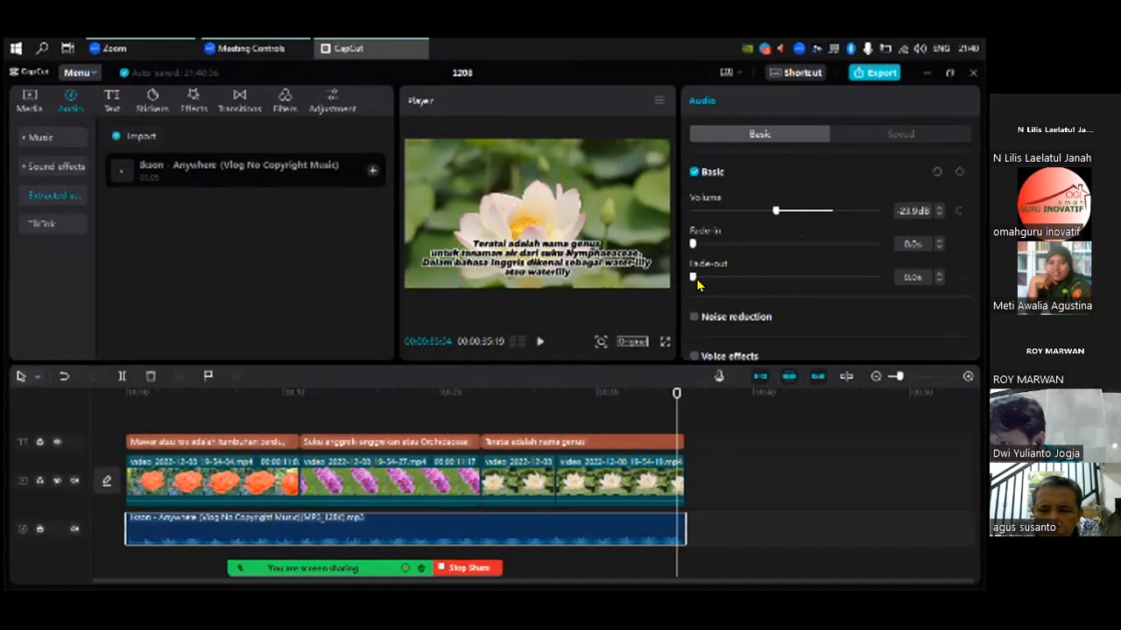
pyautogui.moveTo(704, 283); pyautogui.dragTo(738, 289)
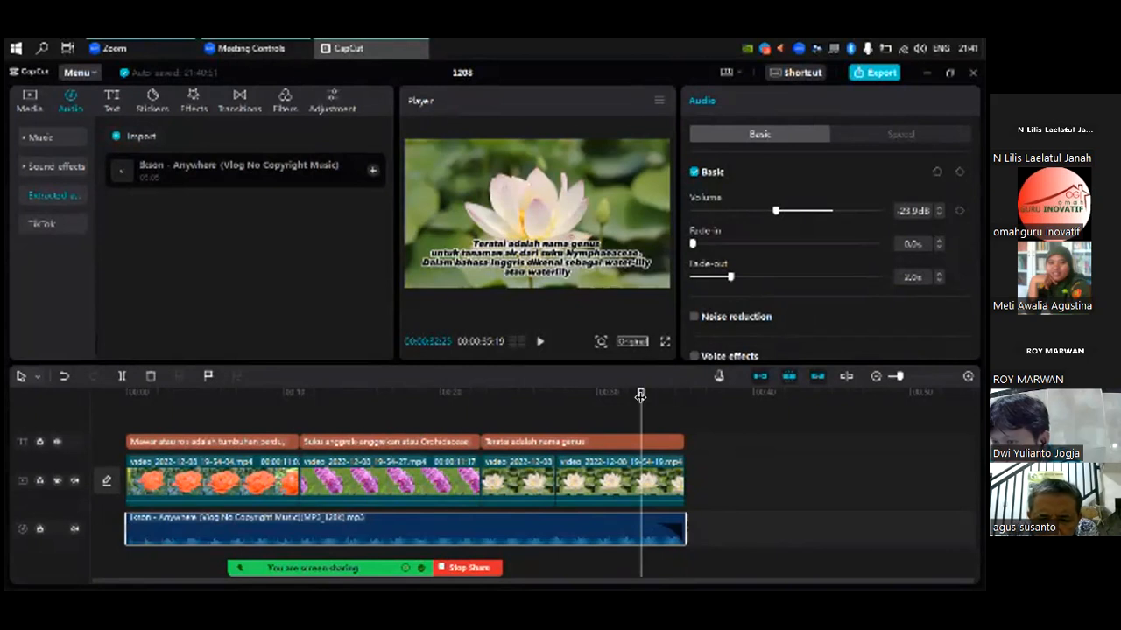
pyautogui.moveTo(641, 395); pyautogui.dragTo(628, 392)
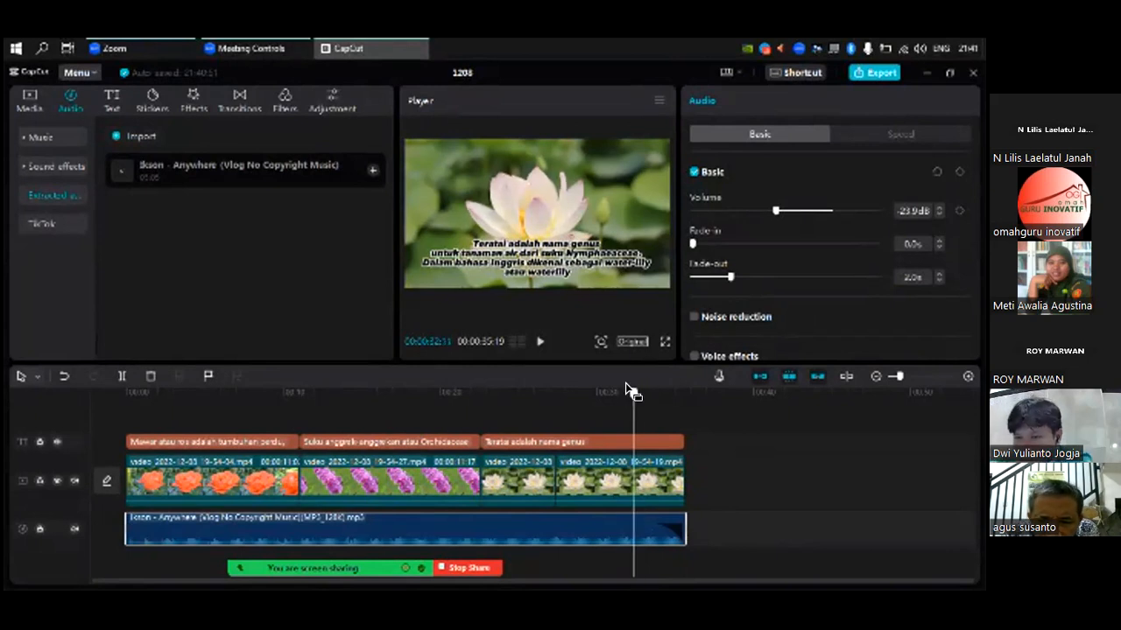
pyautogui.click(665, 342)
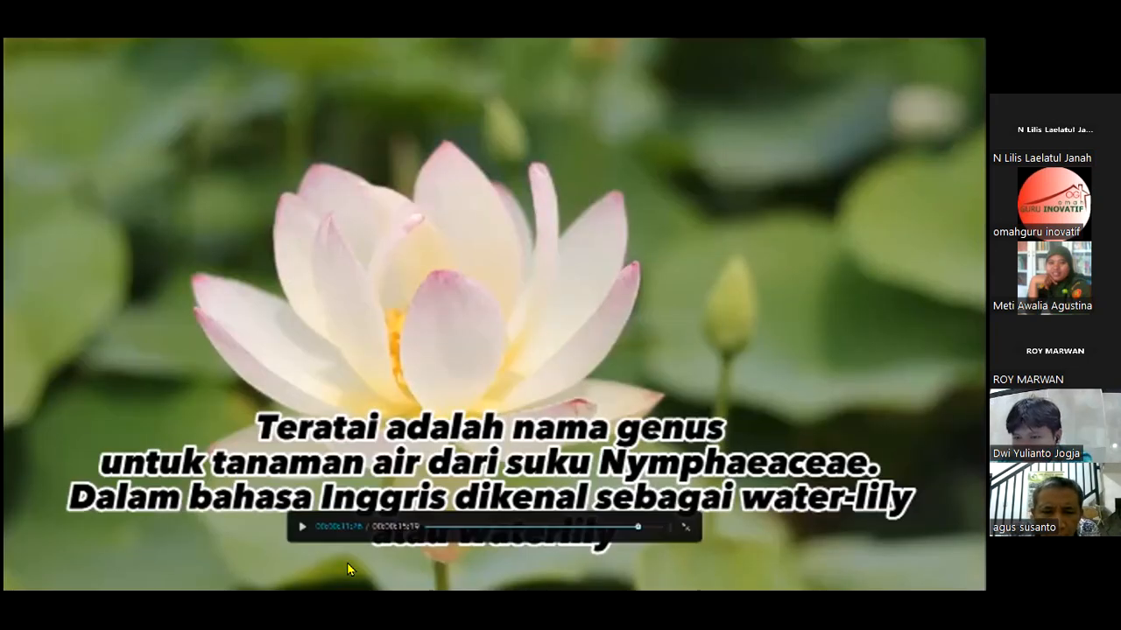
pyautogui.click(299, 528)
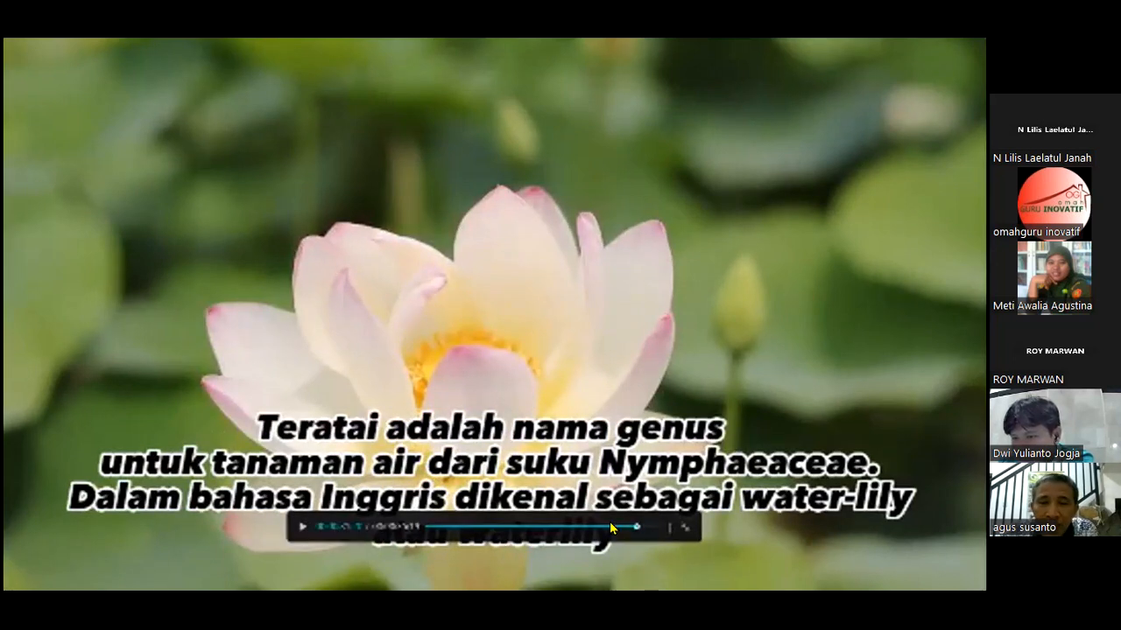
pyautogui.click(608, 526)
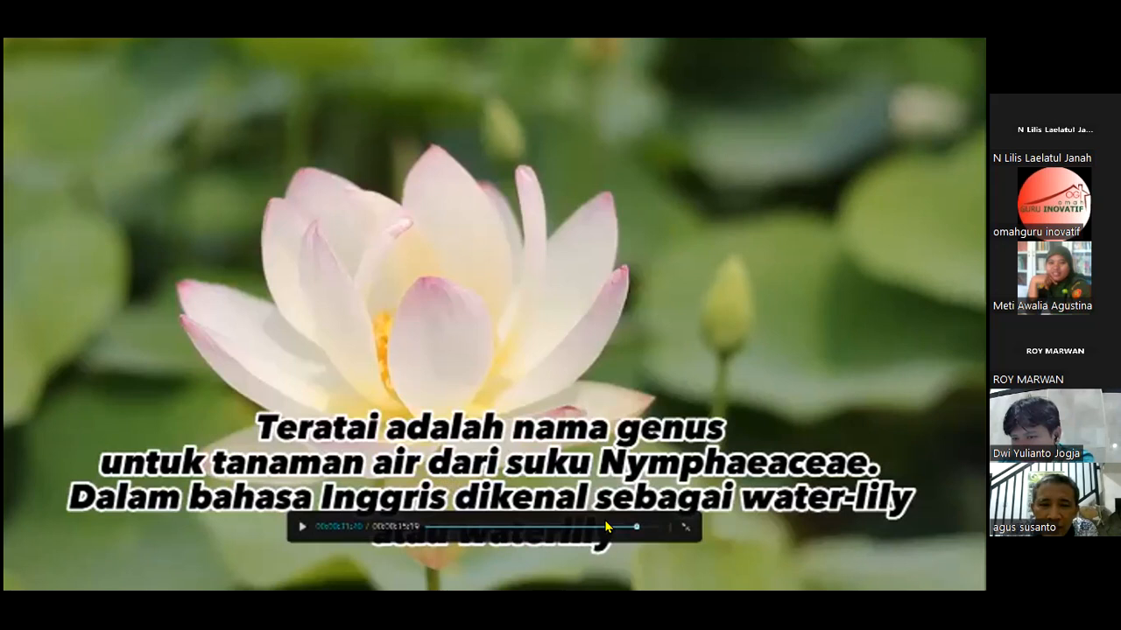
pyautogui.click(303, 527)
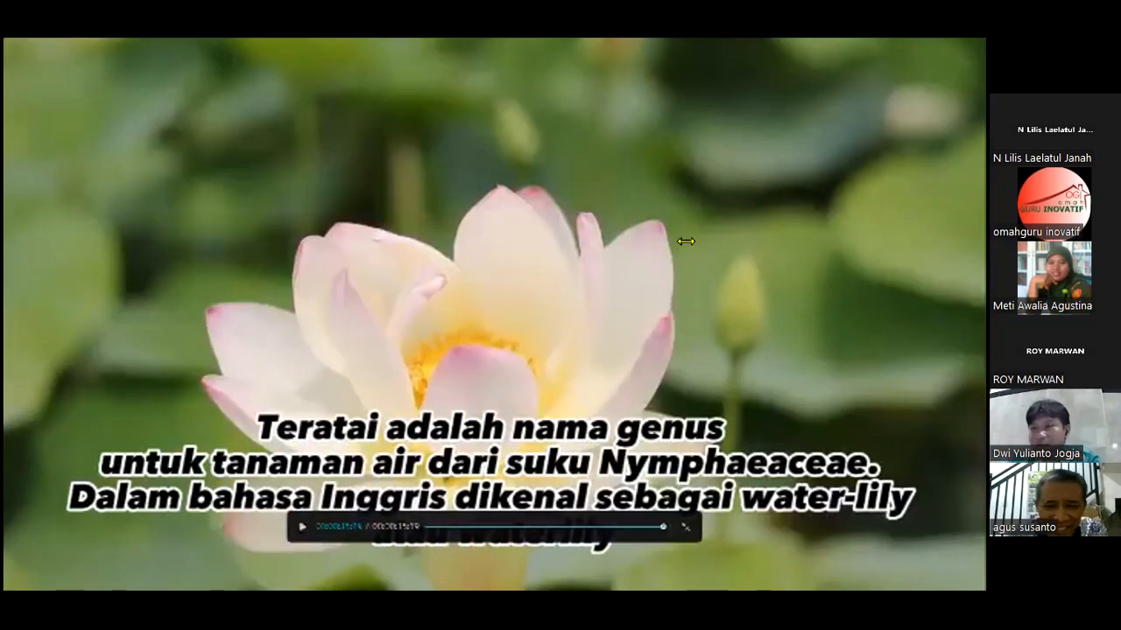
pyautogui.press('Escape')
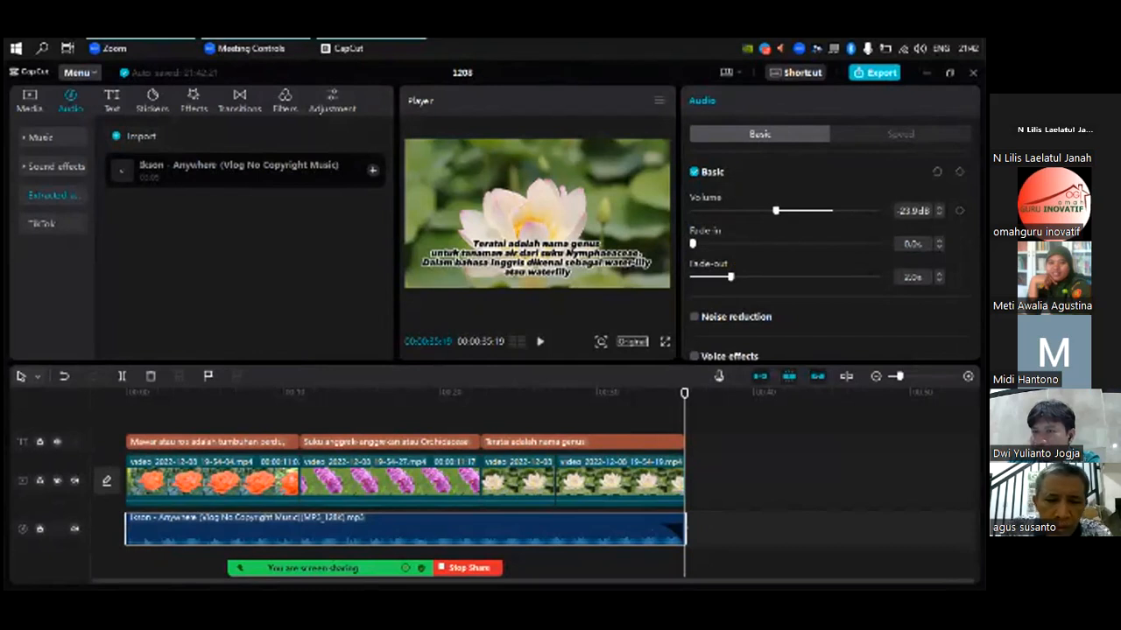
# - Review the video's export settings and close them without exporting
pyautogui.click(874, 72)
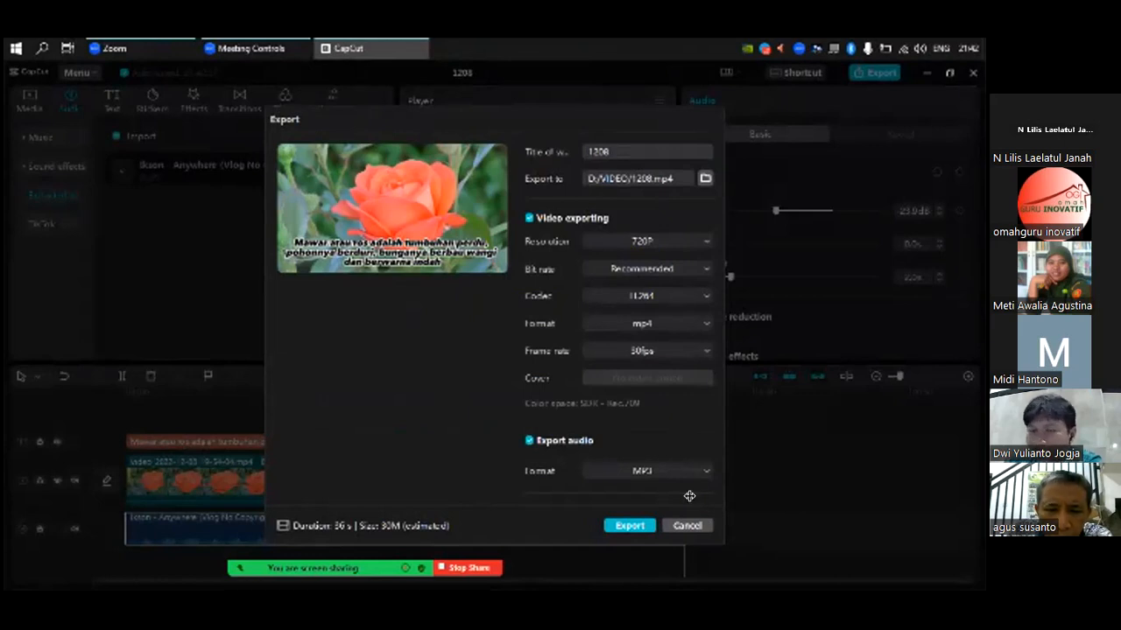
pyautogui.press('Escape')
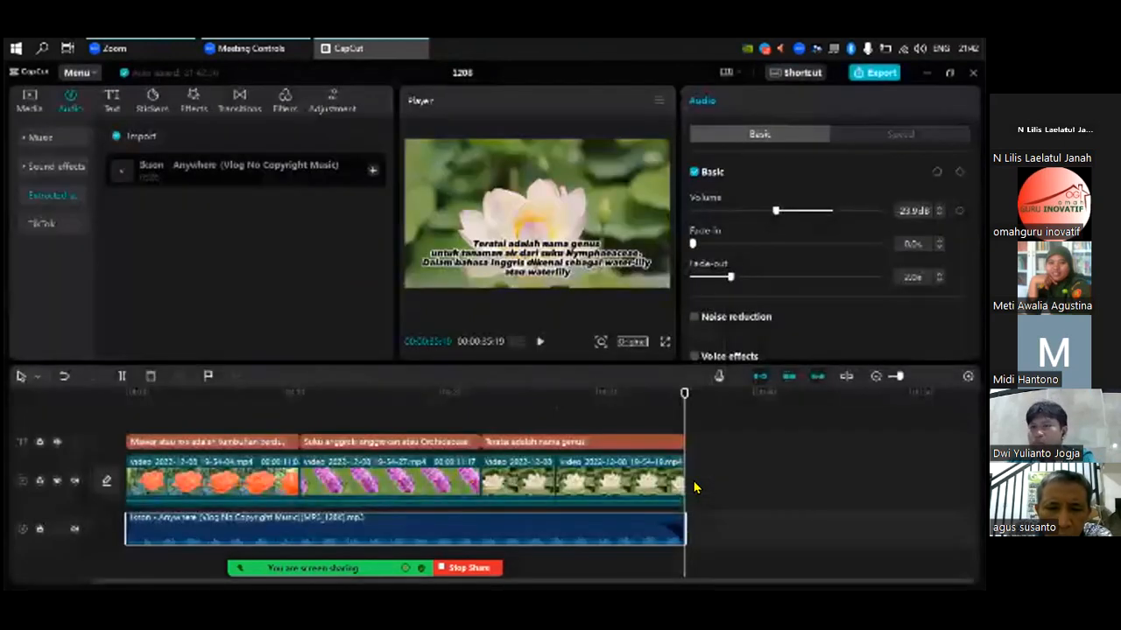